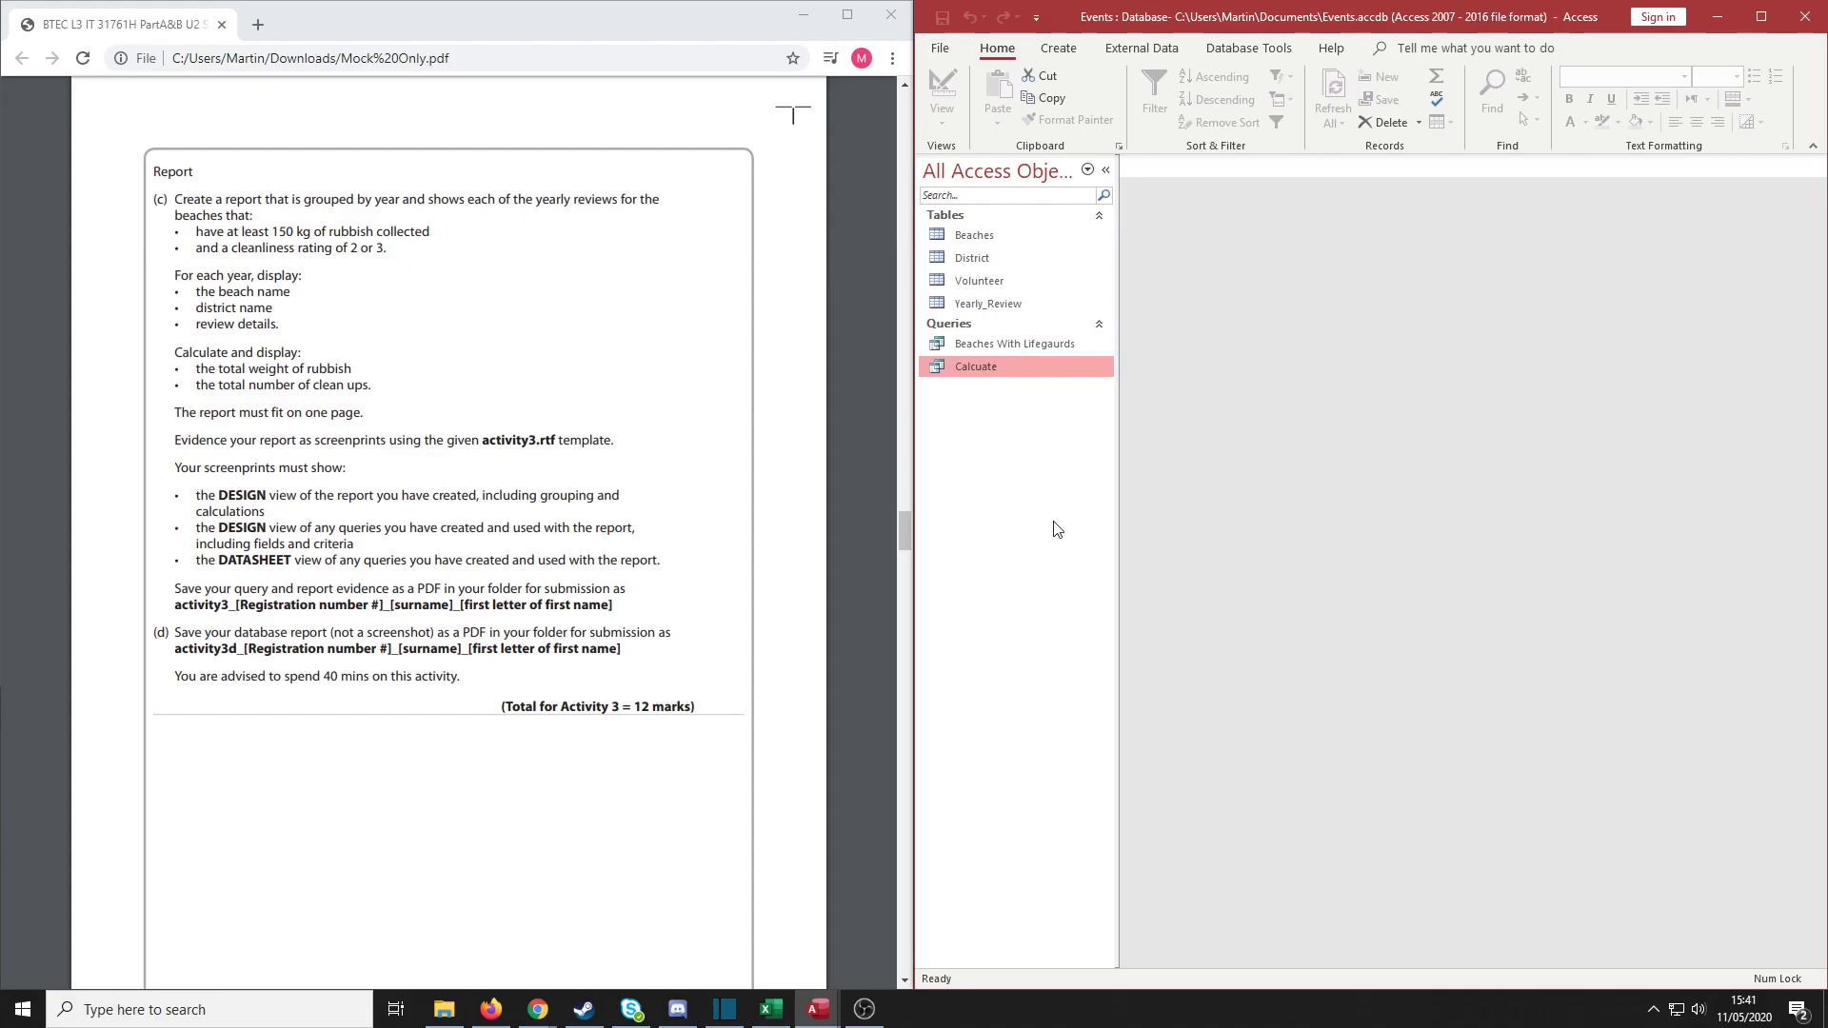
# Create a new query in design view containing the Beaches, District, Volunteer and Yearly_Review tables
pyautogui.click(1057, 50)
pyautogui.click(1211, 119)
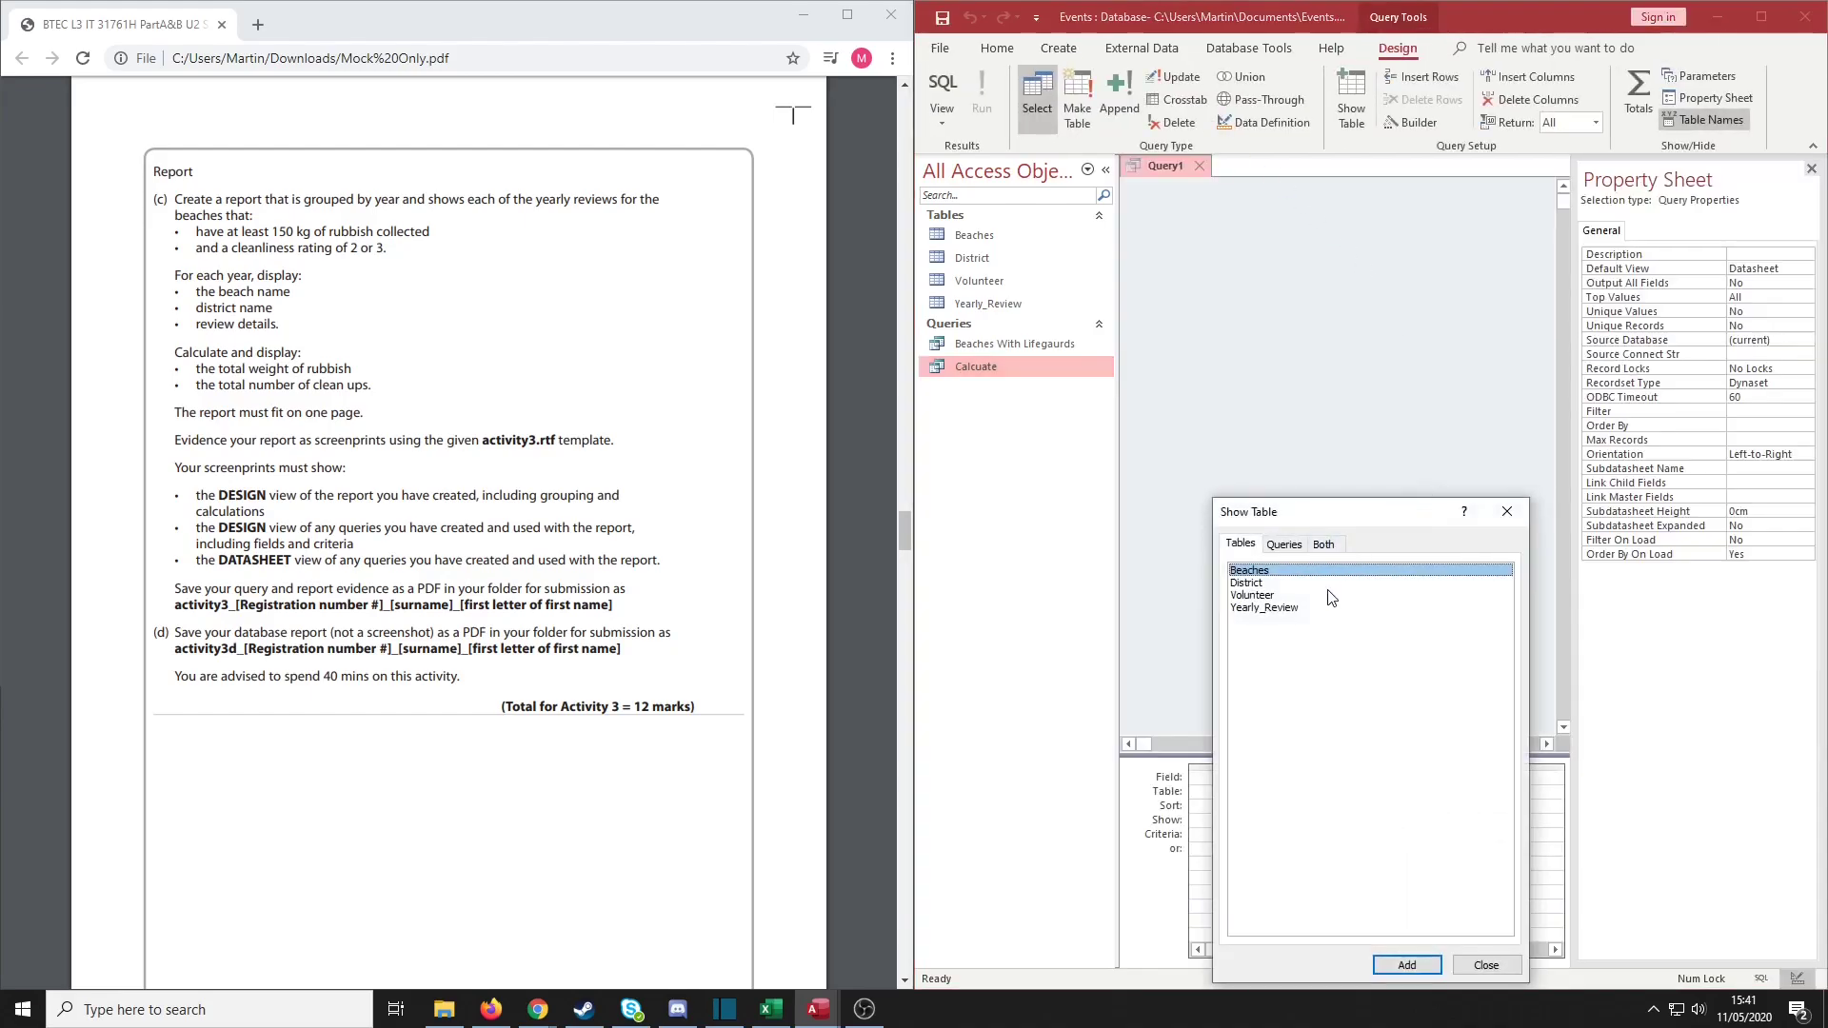
pyautogui.keyDown('shift'); pyautogui.click(1323, 609); pyautogui.keyUp('shift')
pyautogui.click(1417, 969)
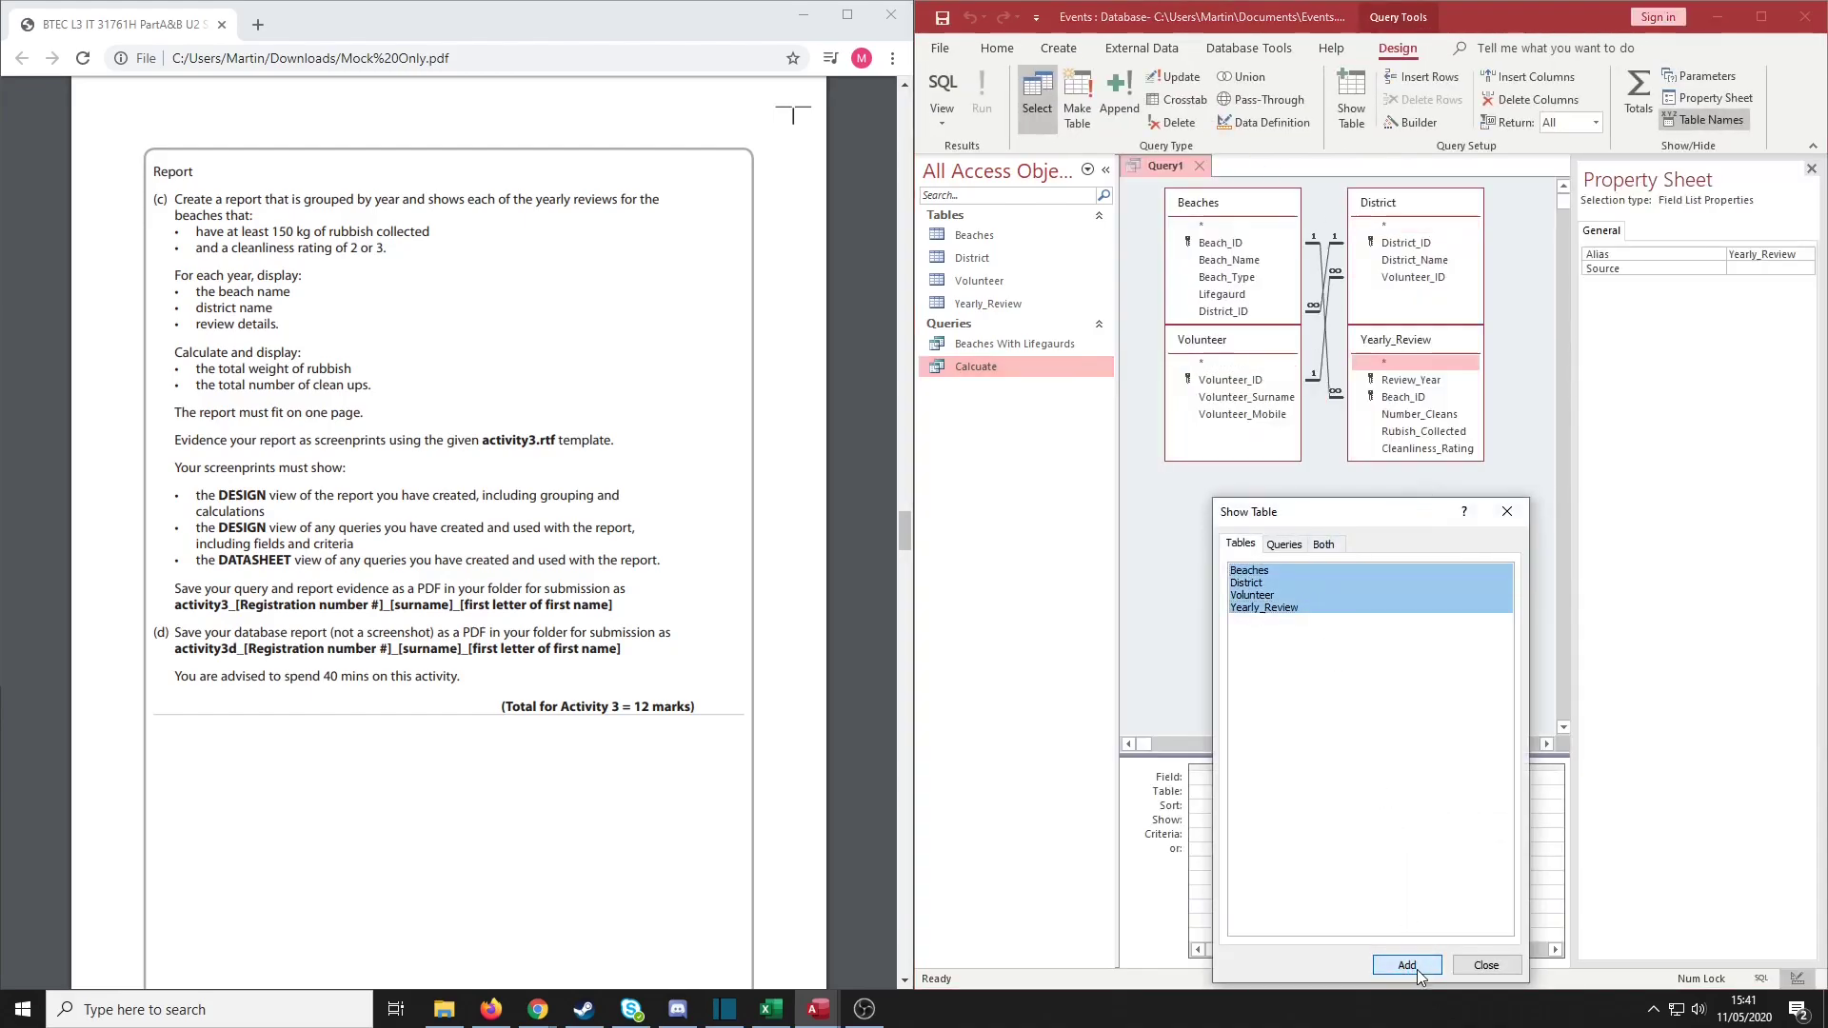
pyautogui.click(1507, 511)
pyautogui.click(1266, 616)
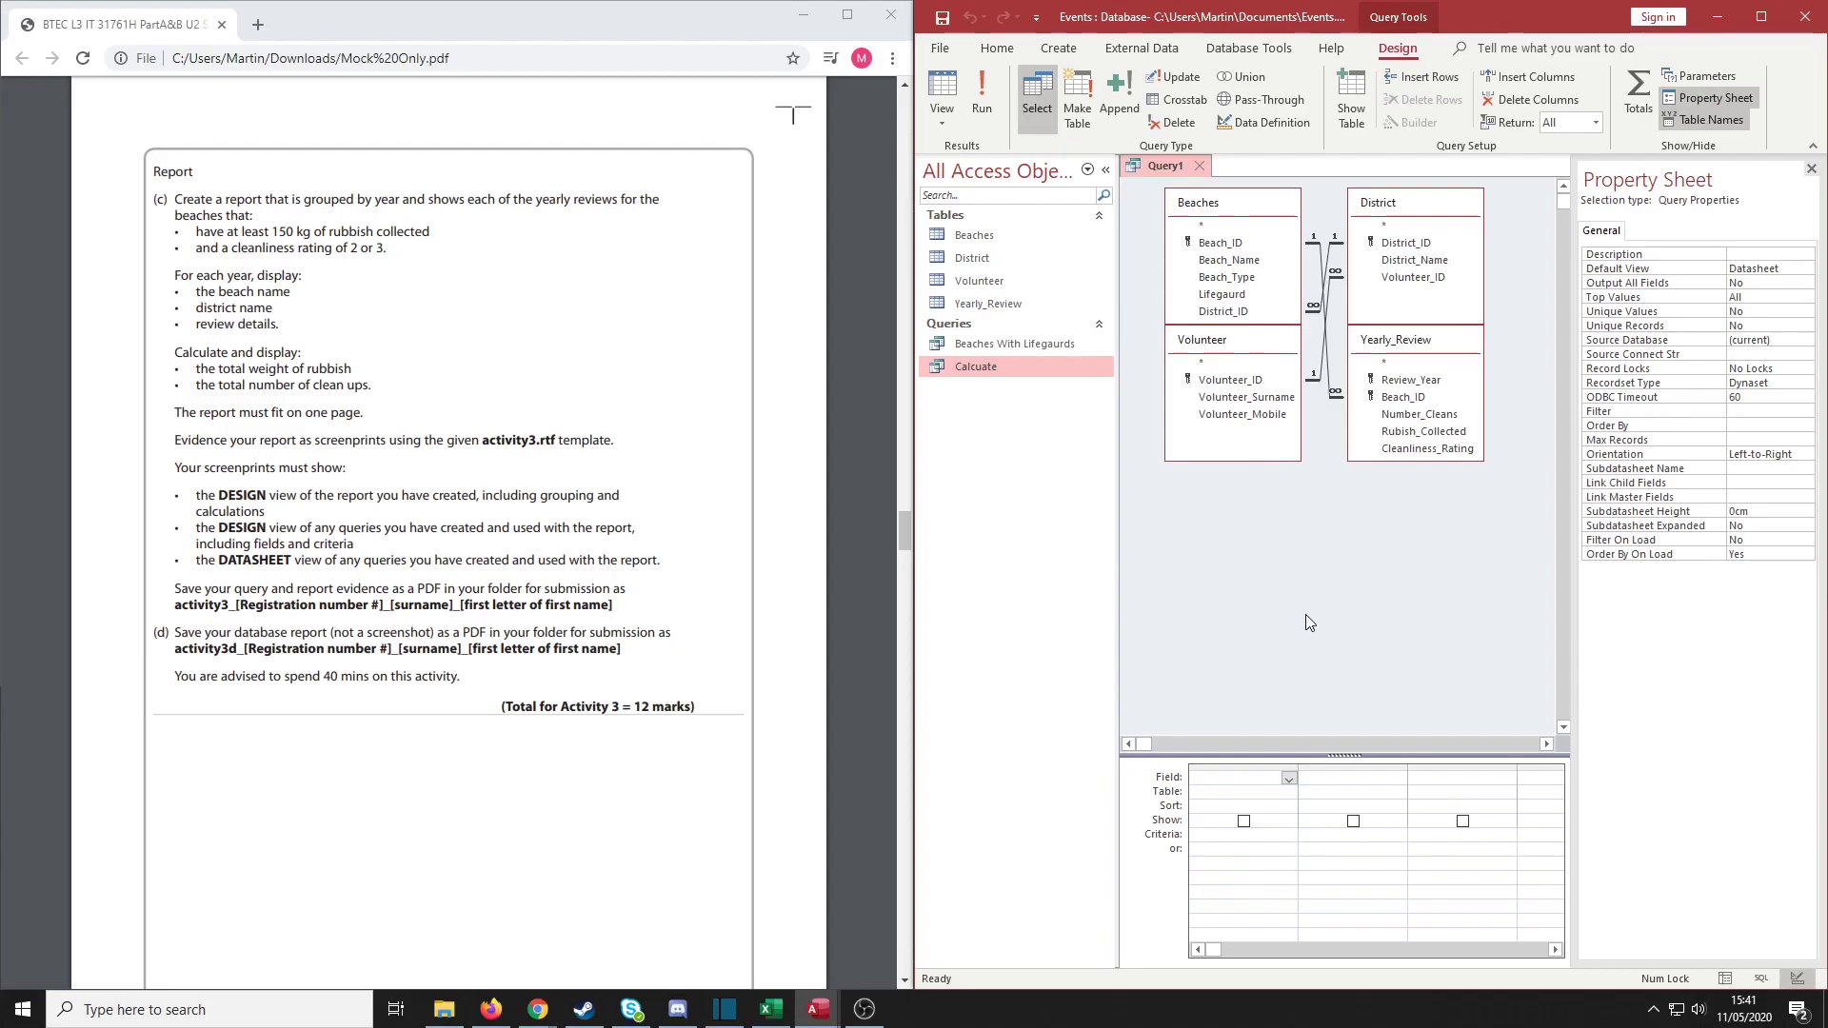
# Add the Beach_Name field from the Beaches table as the query's first column
pyautogui.click(1290, 780)
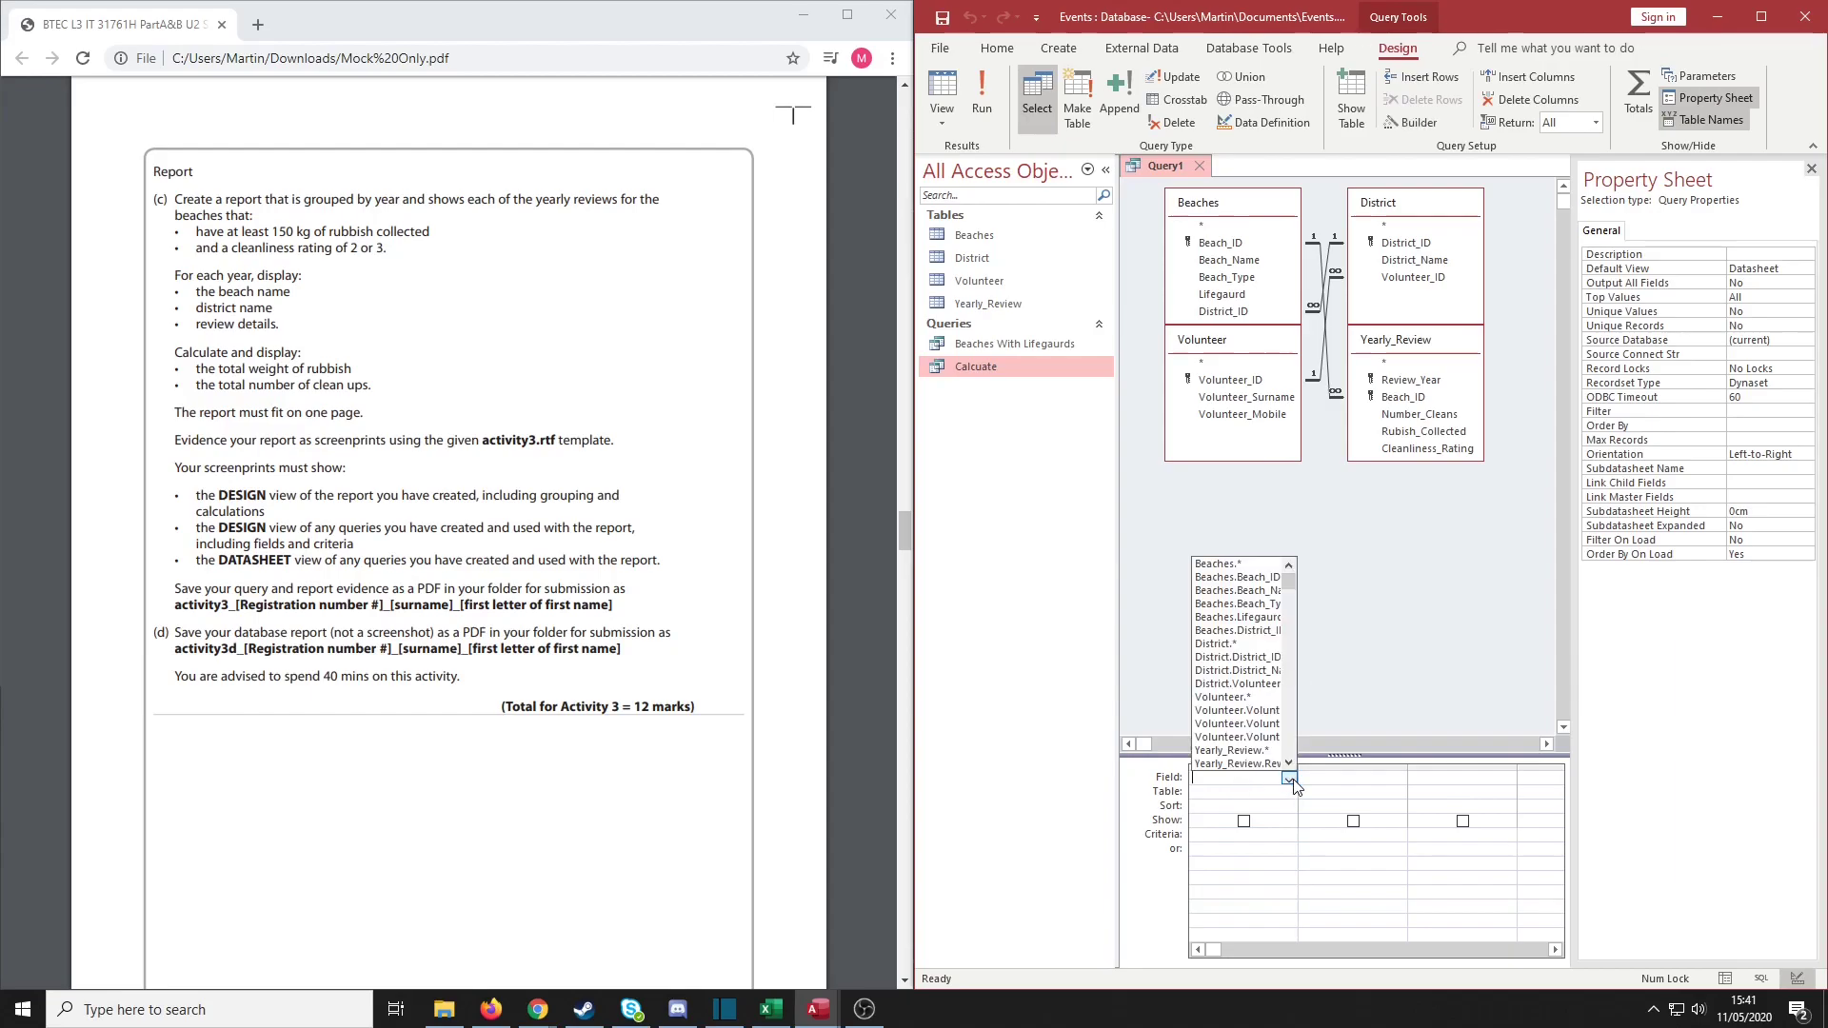
pyautogui.click(1289, 793)
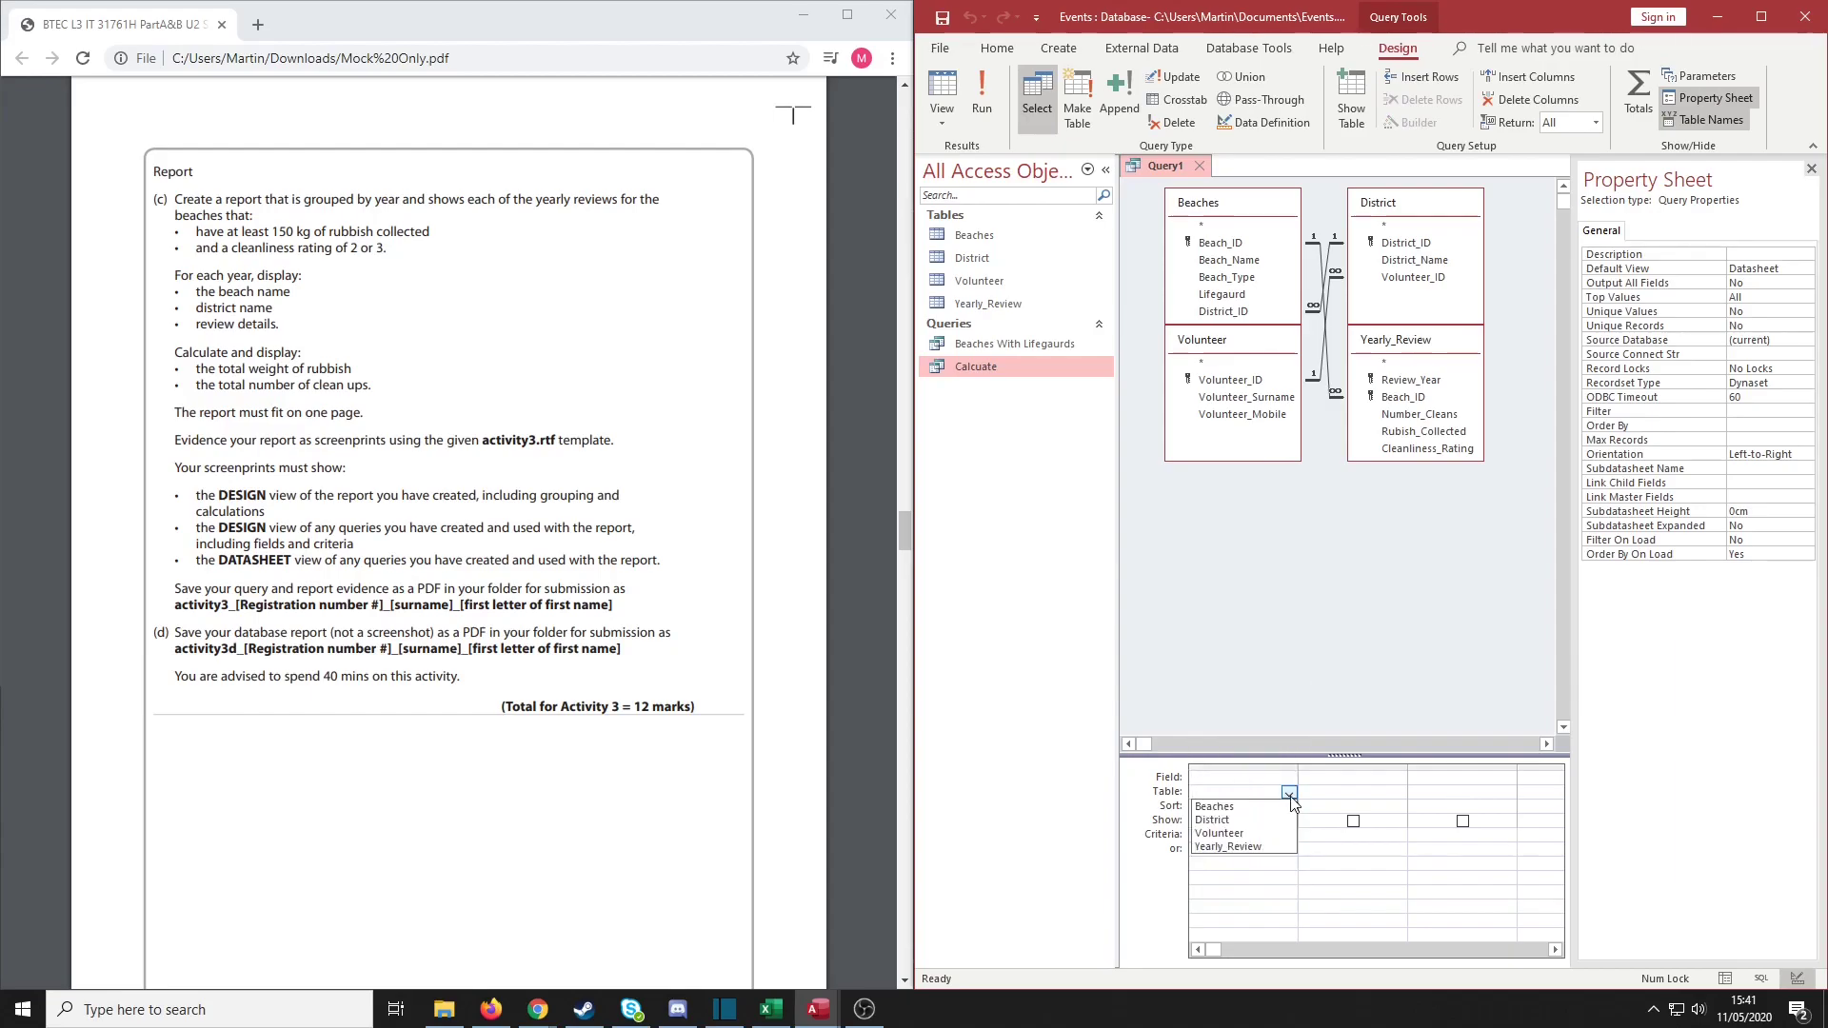
pyautogui.click(1290, 778)
pyautogui.click(1290, 793)
pyautogui.click(1270, 816)
pyautogui.click(1291, 777)
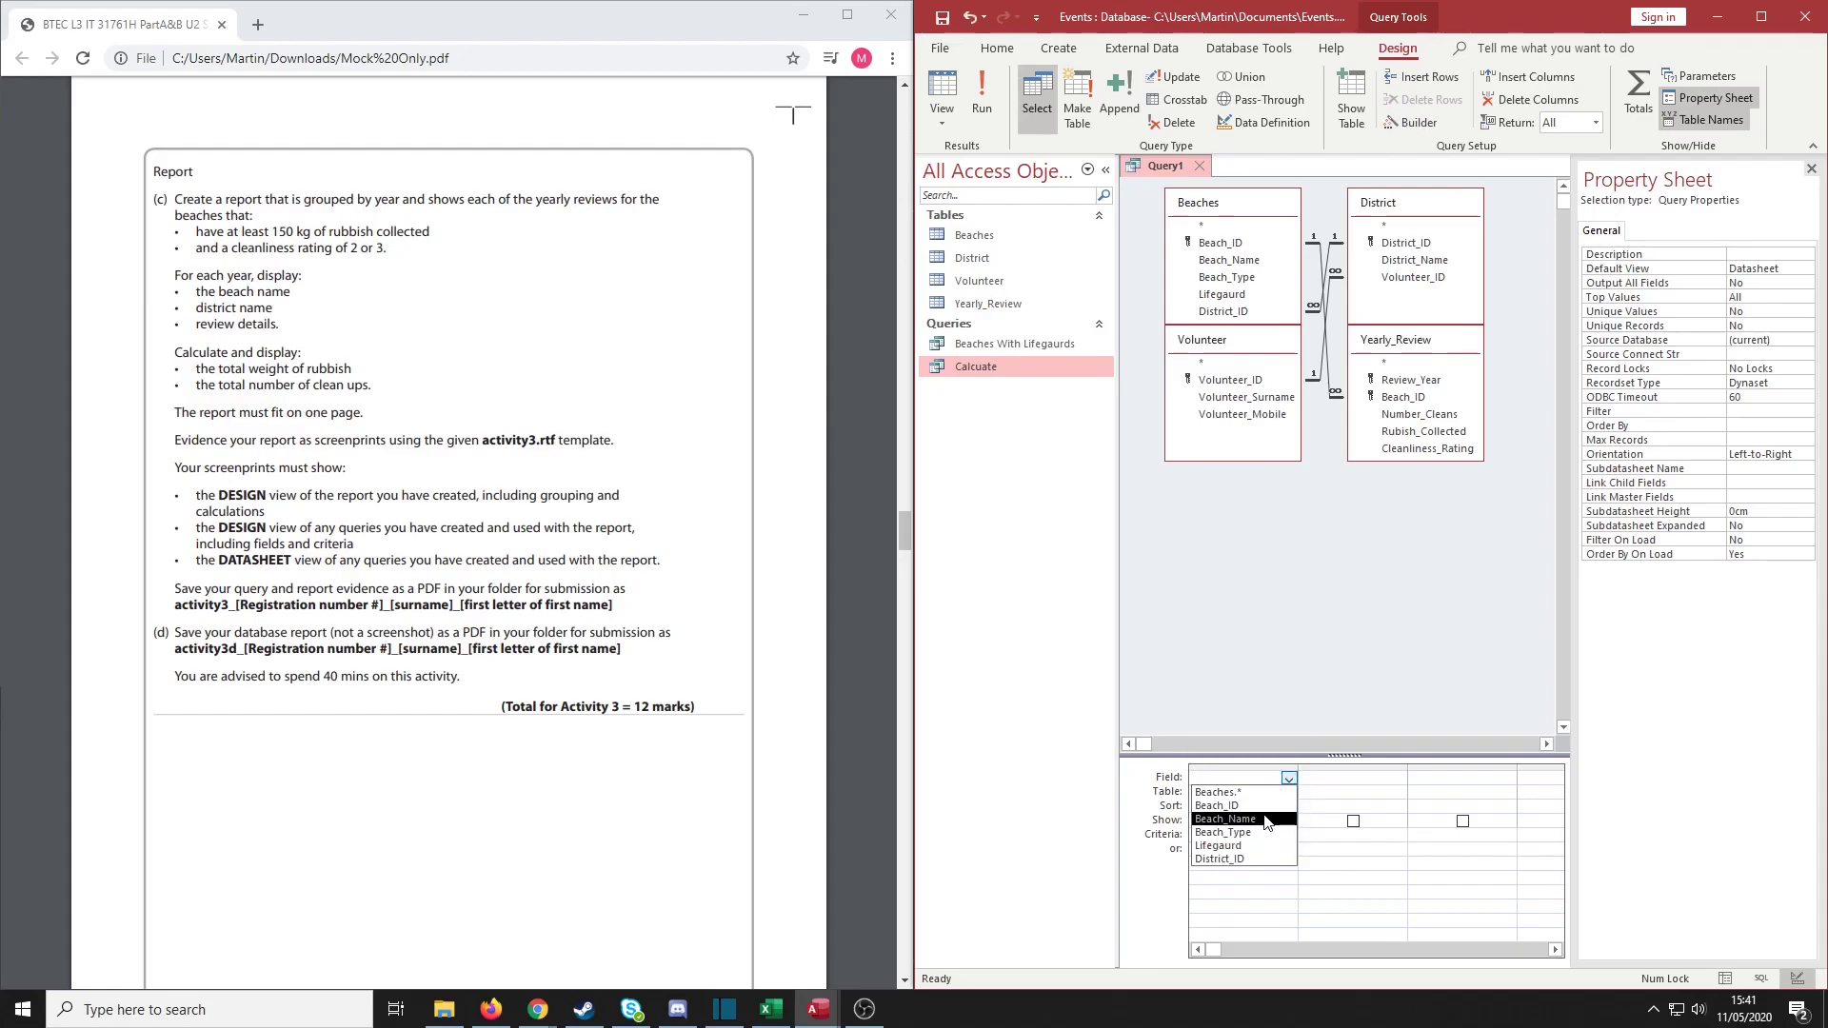
pyautogui.click(1228, 820)
# Add the District_Name field from the District table as the query's second column
pyautogui.click(1352, 774)
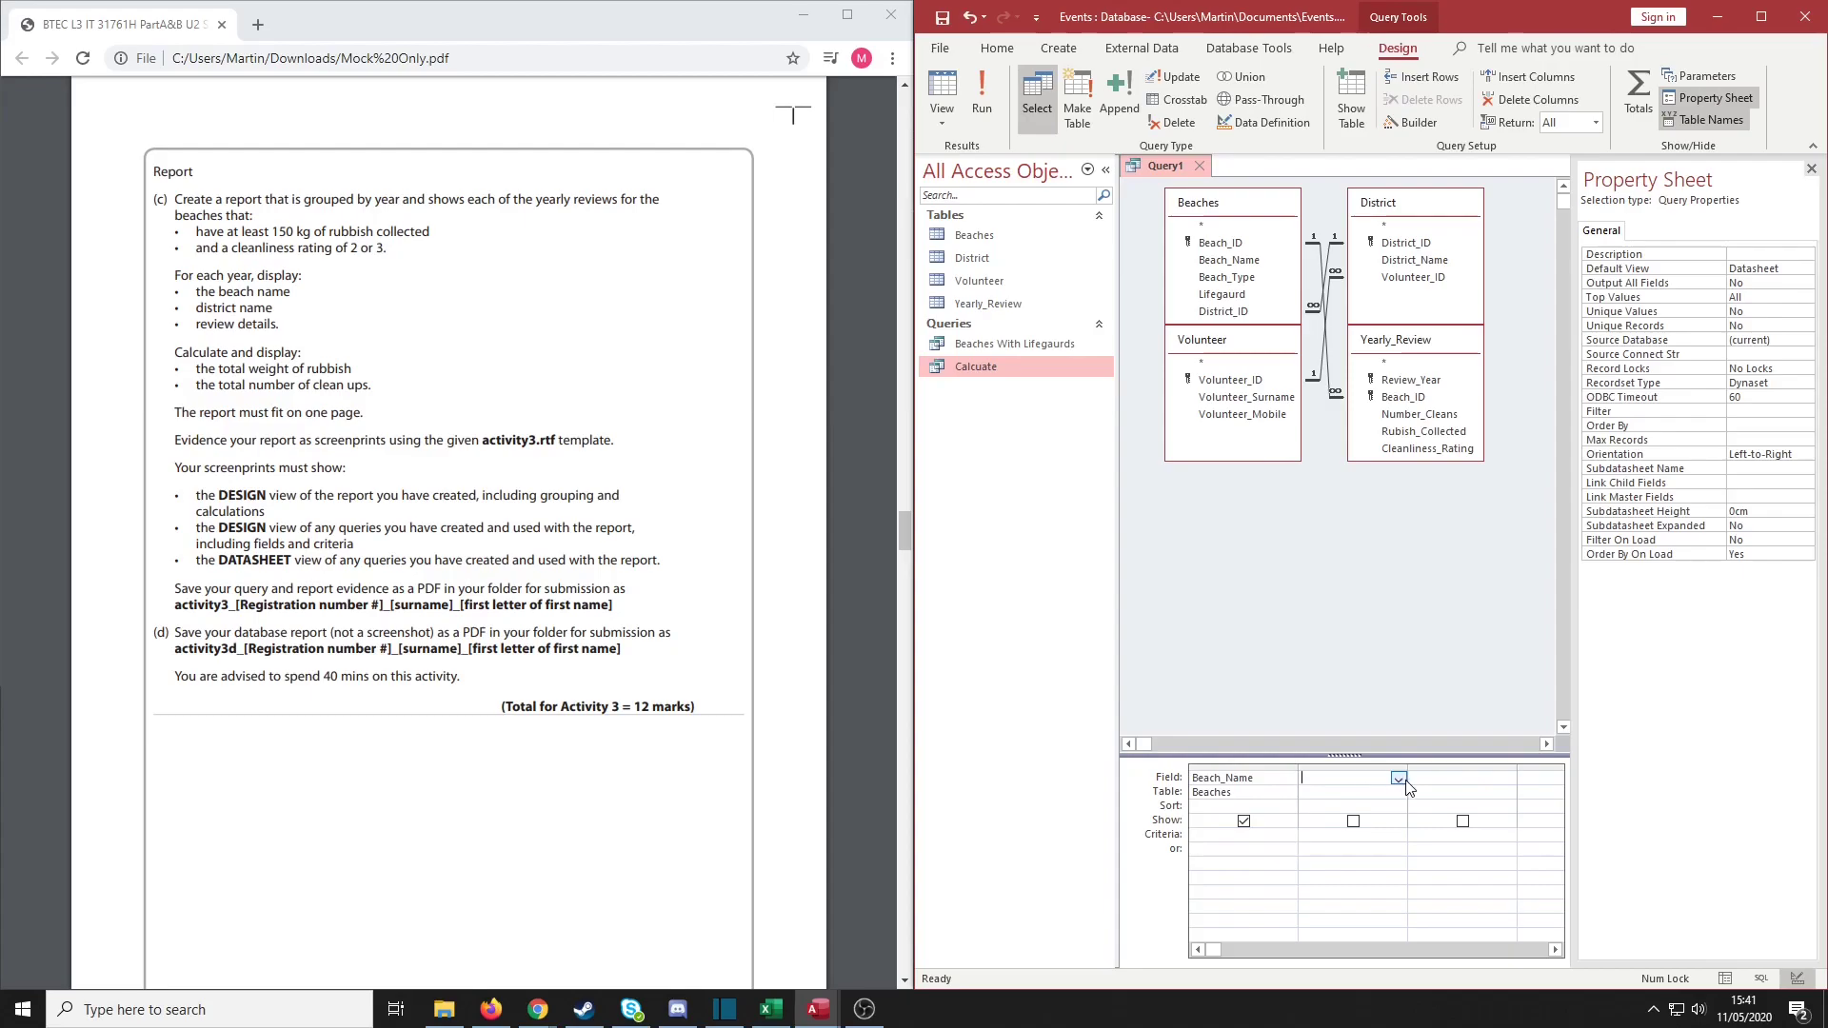
pyautogui.click(1398, 778)
pyautogui.click(1398, 778)
pyautogui.click(1398, 792)
pyautogui.click(1333, 820)
pyautogui.click(1398, 777)
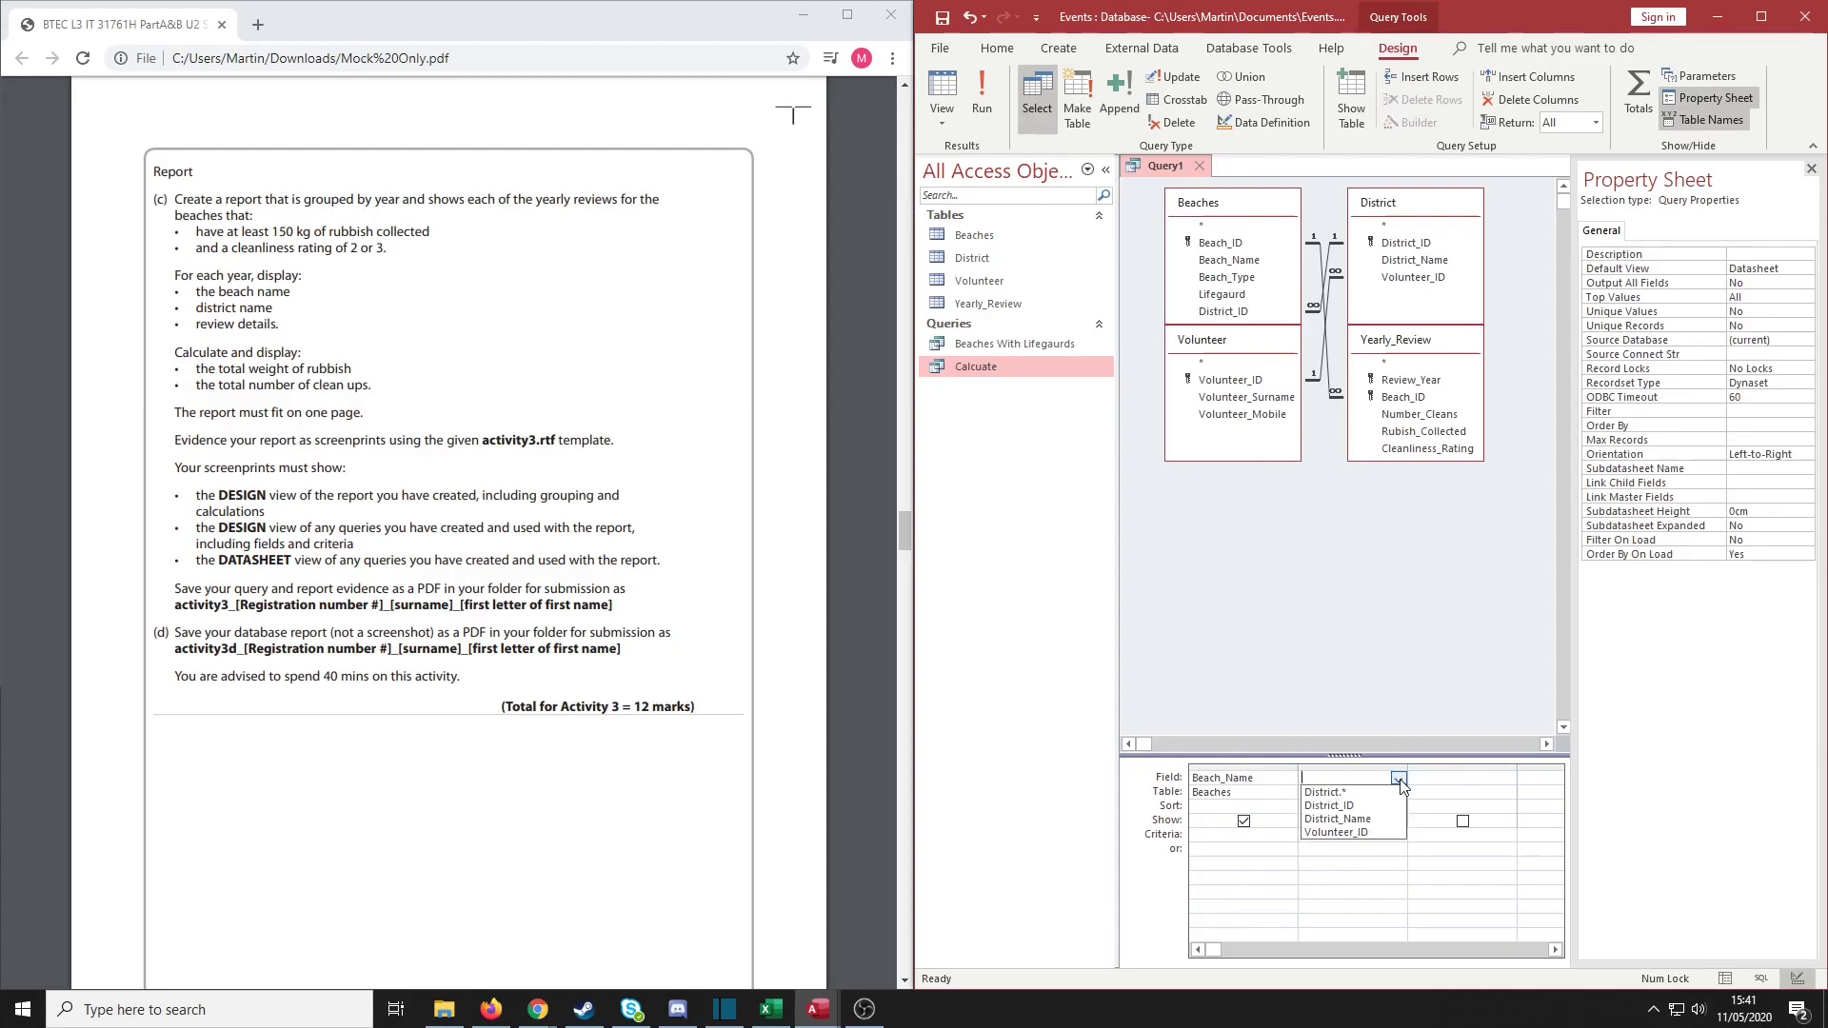
pyautogui.click(1338, 819)
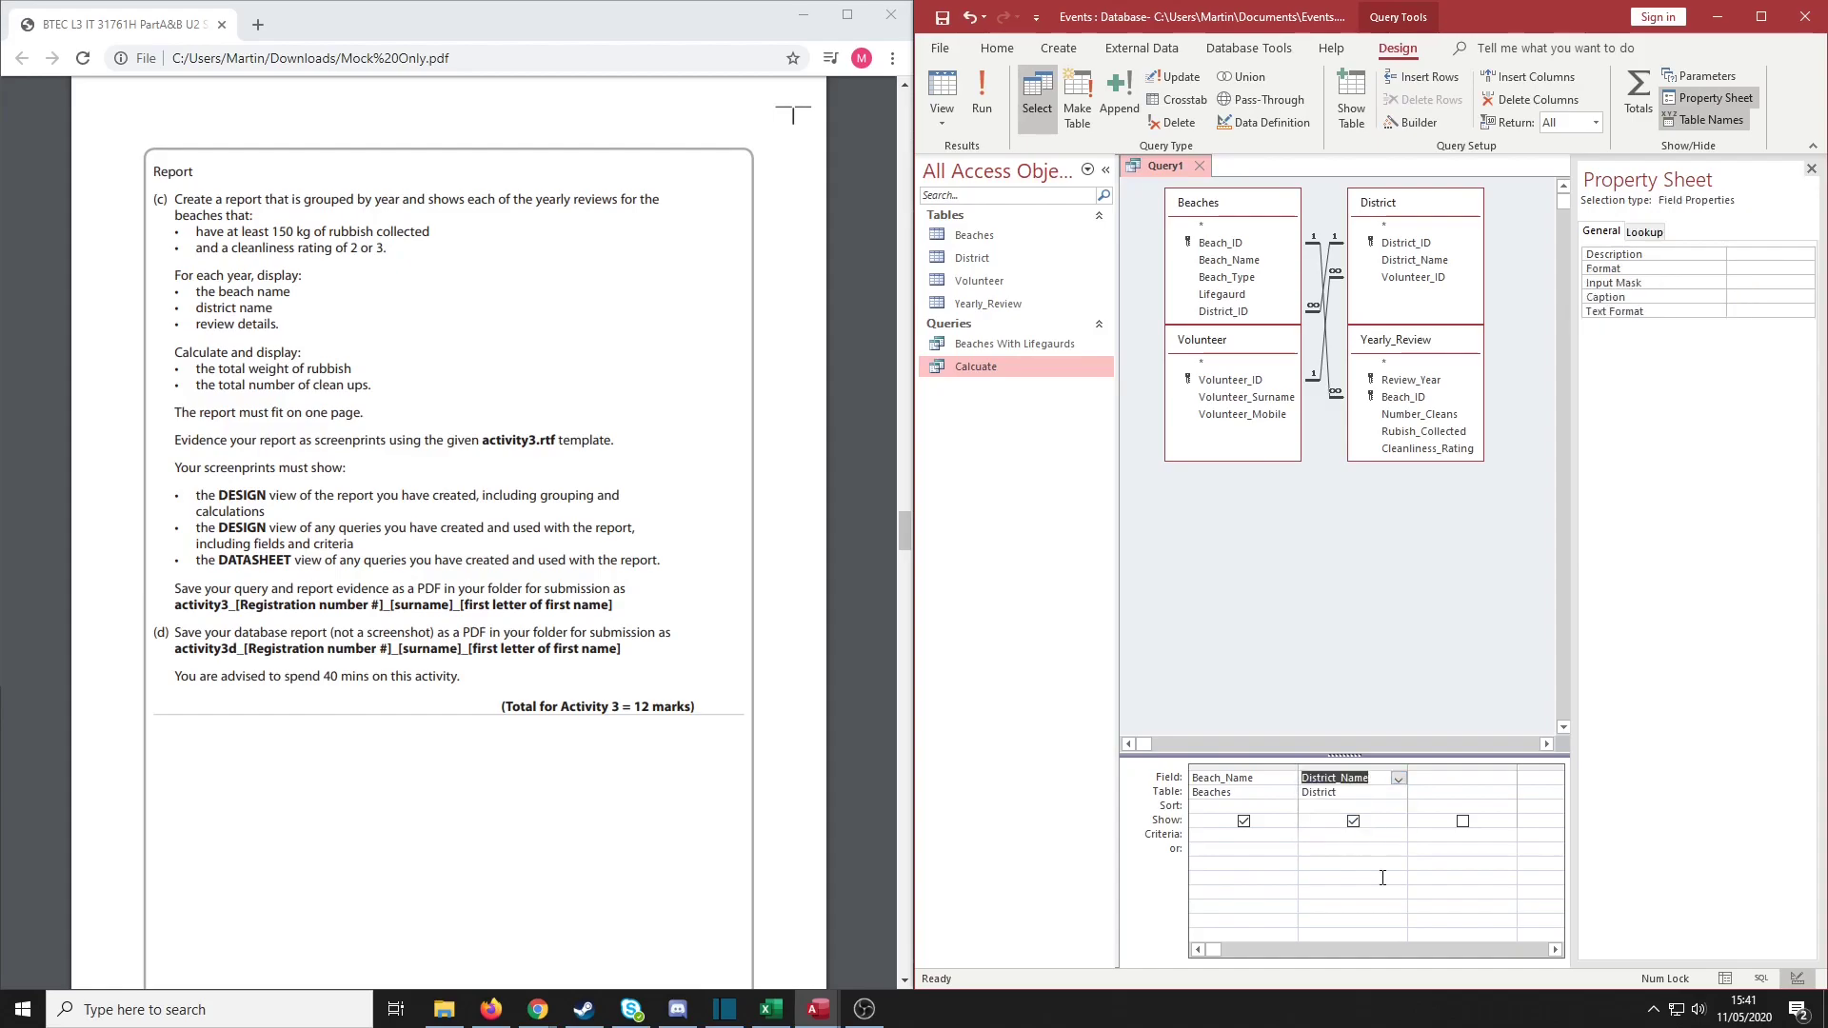
# Add the Review_Year field from the Yearly_Review table as the query's third column
pyautogui.click(1457, 779)
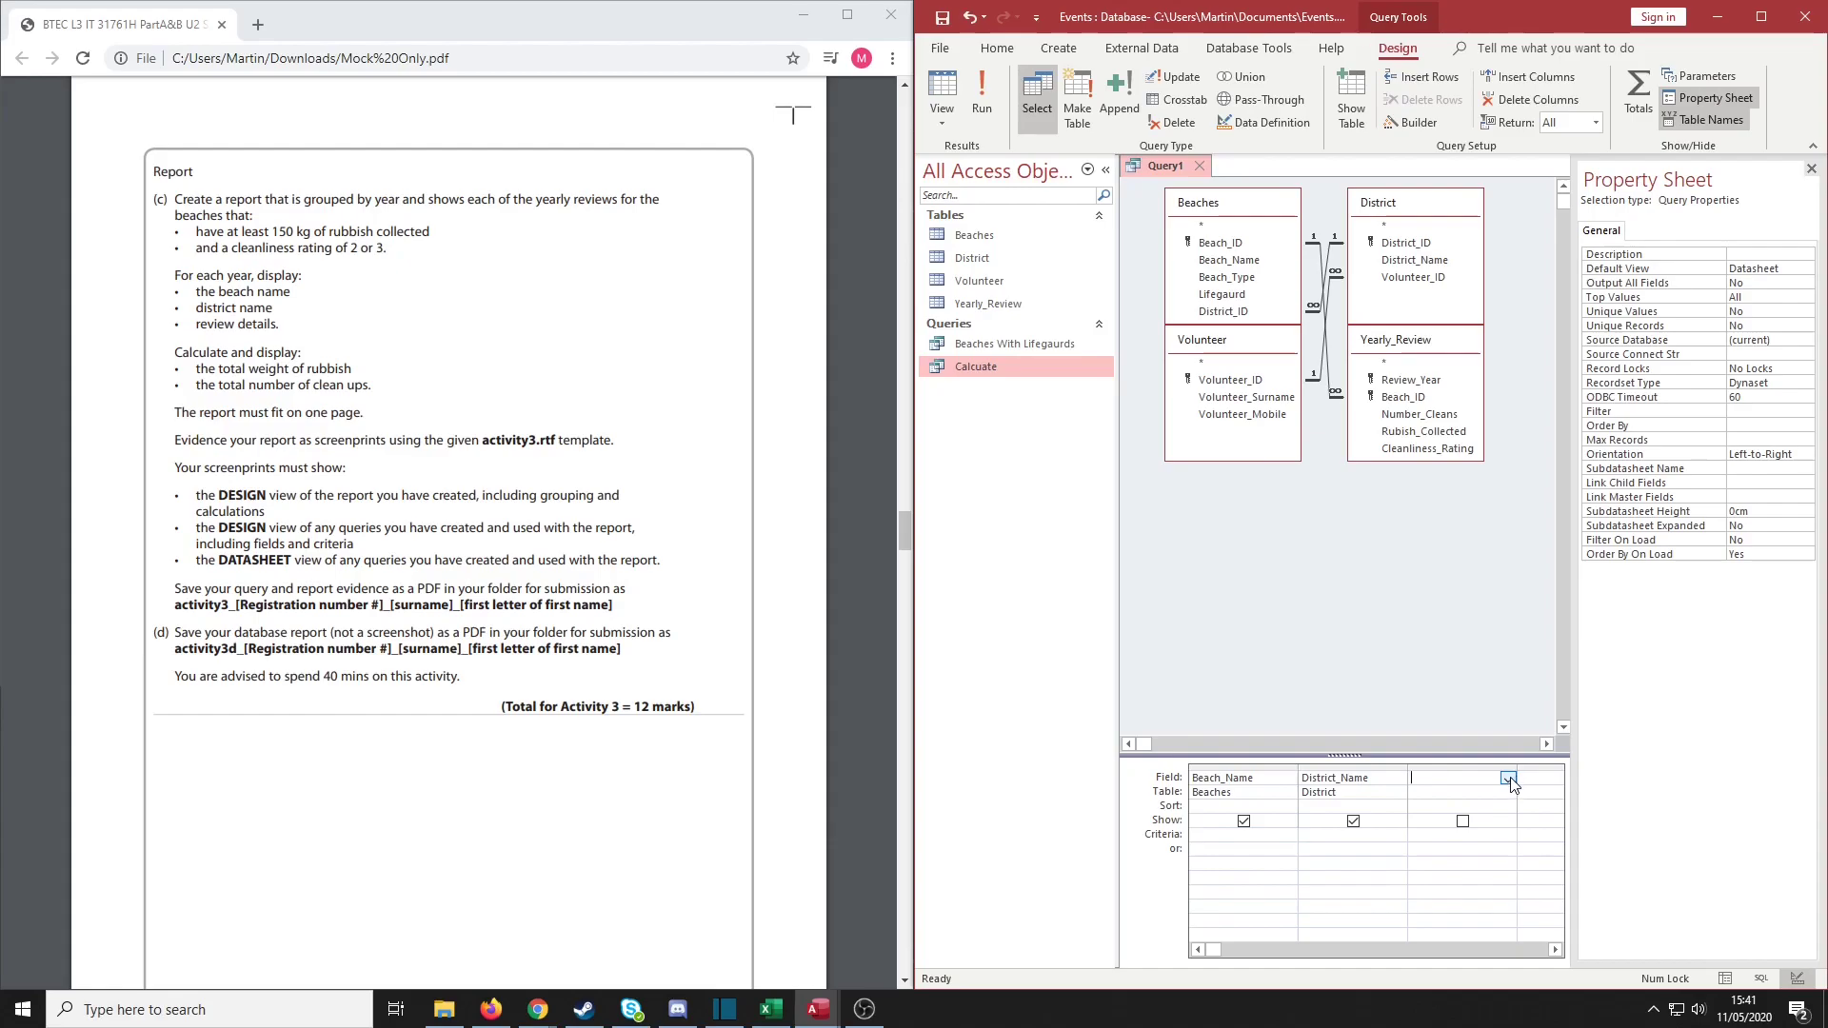
pyautogui.click(1508, 779)
pyautogui.click(1507, 780)
pyautogui.click(1508, 792)
pyautogui.click(1508, 792)
pyautogui.click(1491, 847)
pyautogui.click(1535, 779)
pyautogui.click(1508, 779)
pyautogui.click(1356, 784)
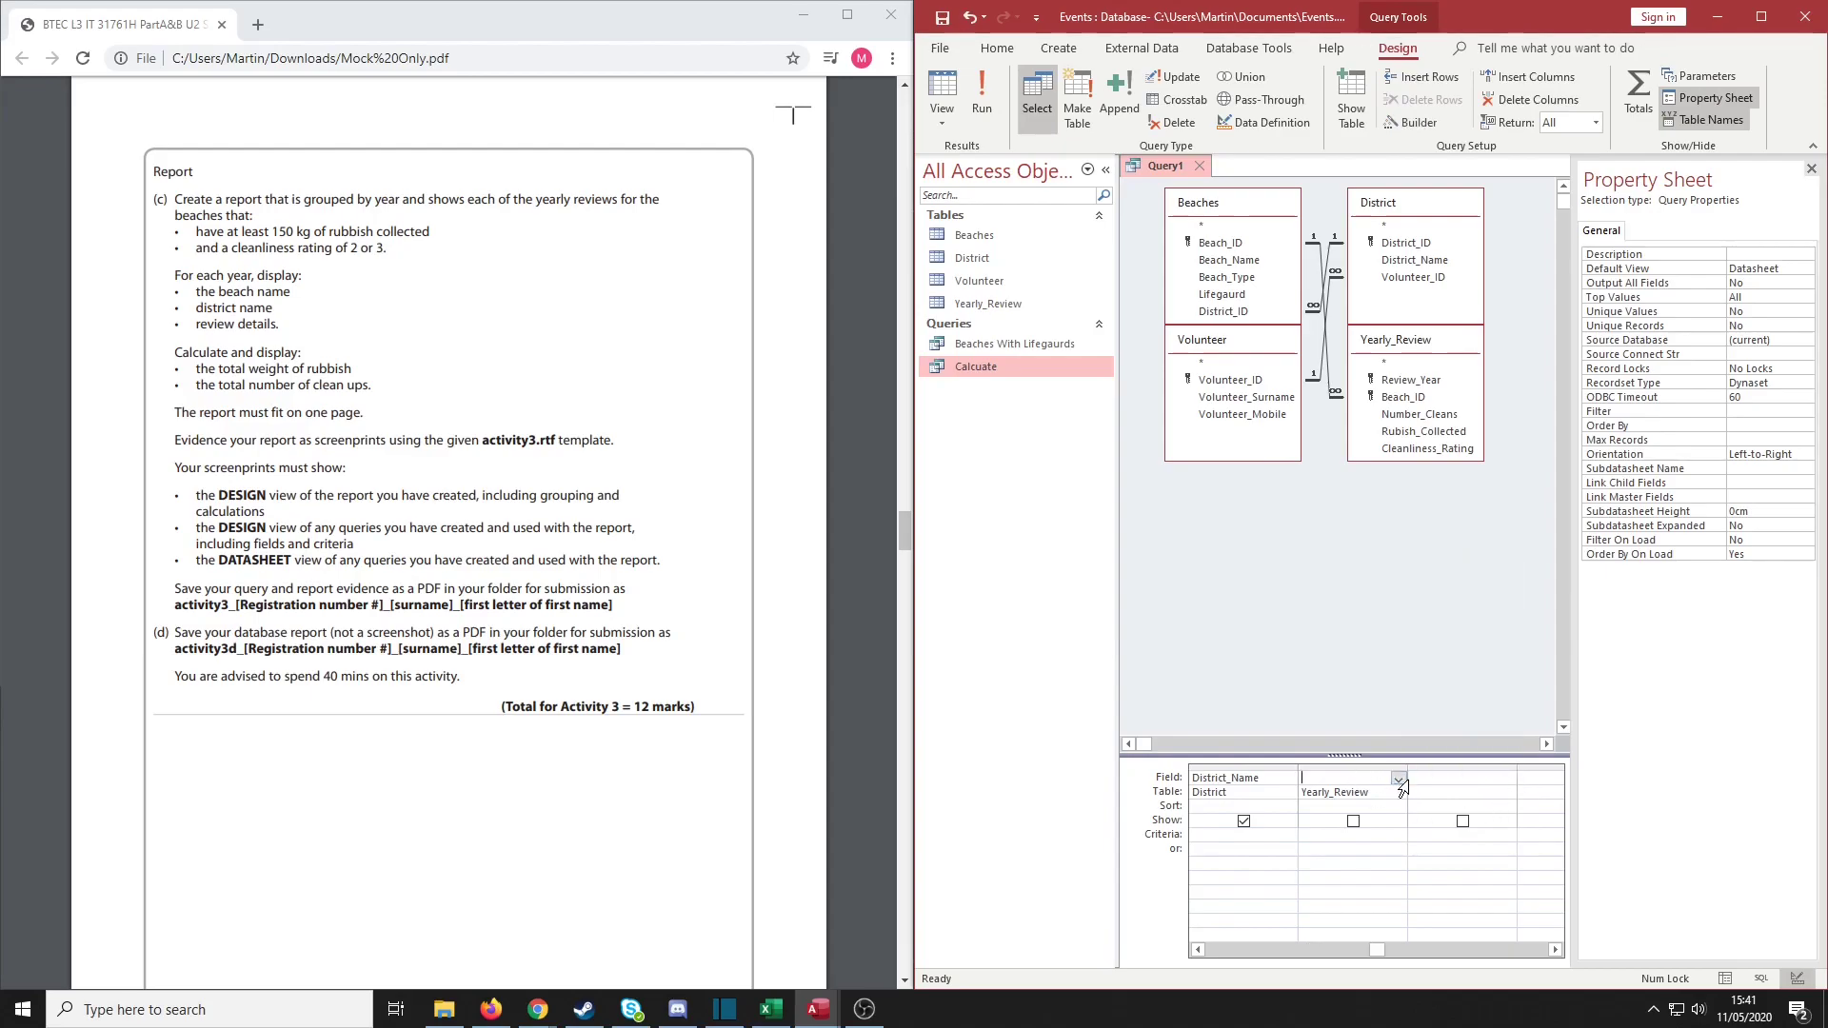
pyautogui.click(1398, 779)
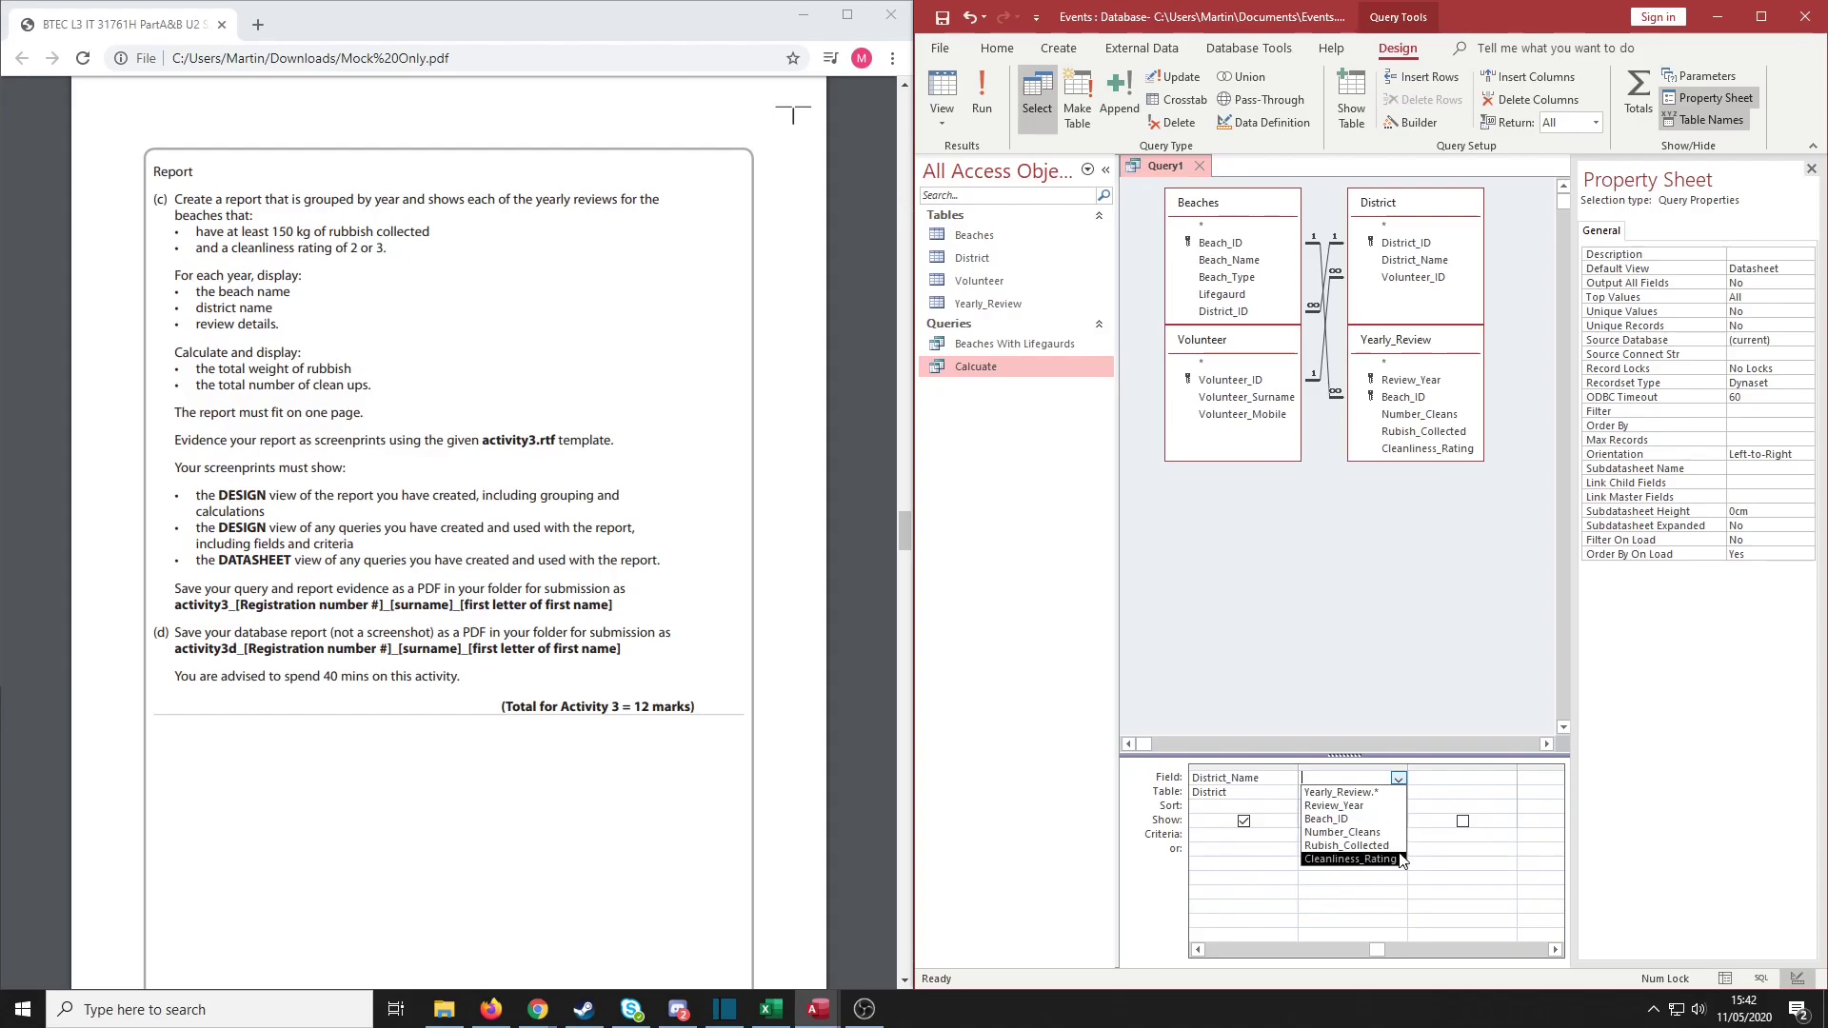
pyautogui.click(1386, 807)
# Add the Number_Cleans field from the Yearly_Review table in the column after Review_Year
pyautogui.click(1475, 778)
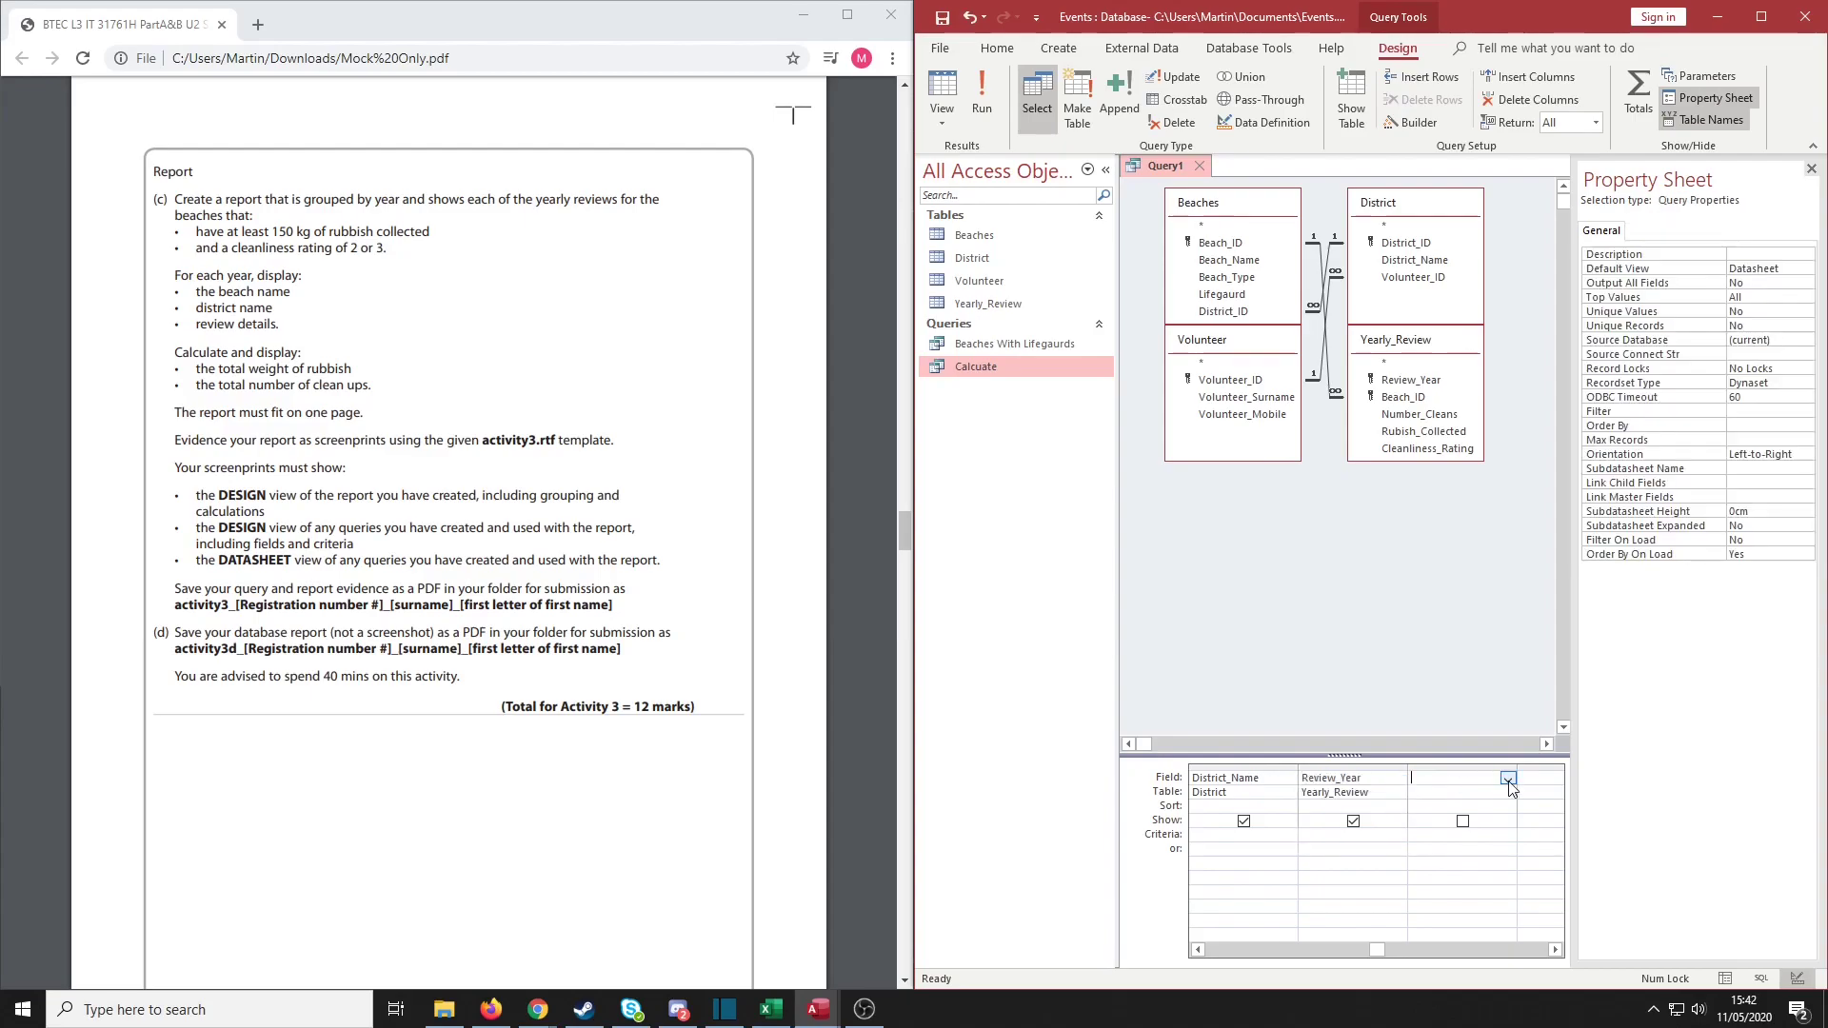
pyautogui.click(1508, 778)
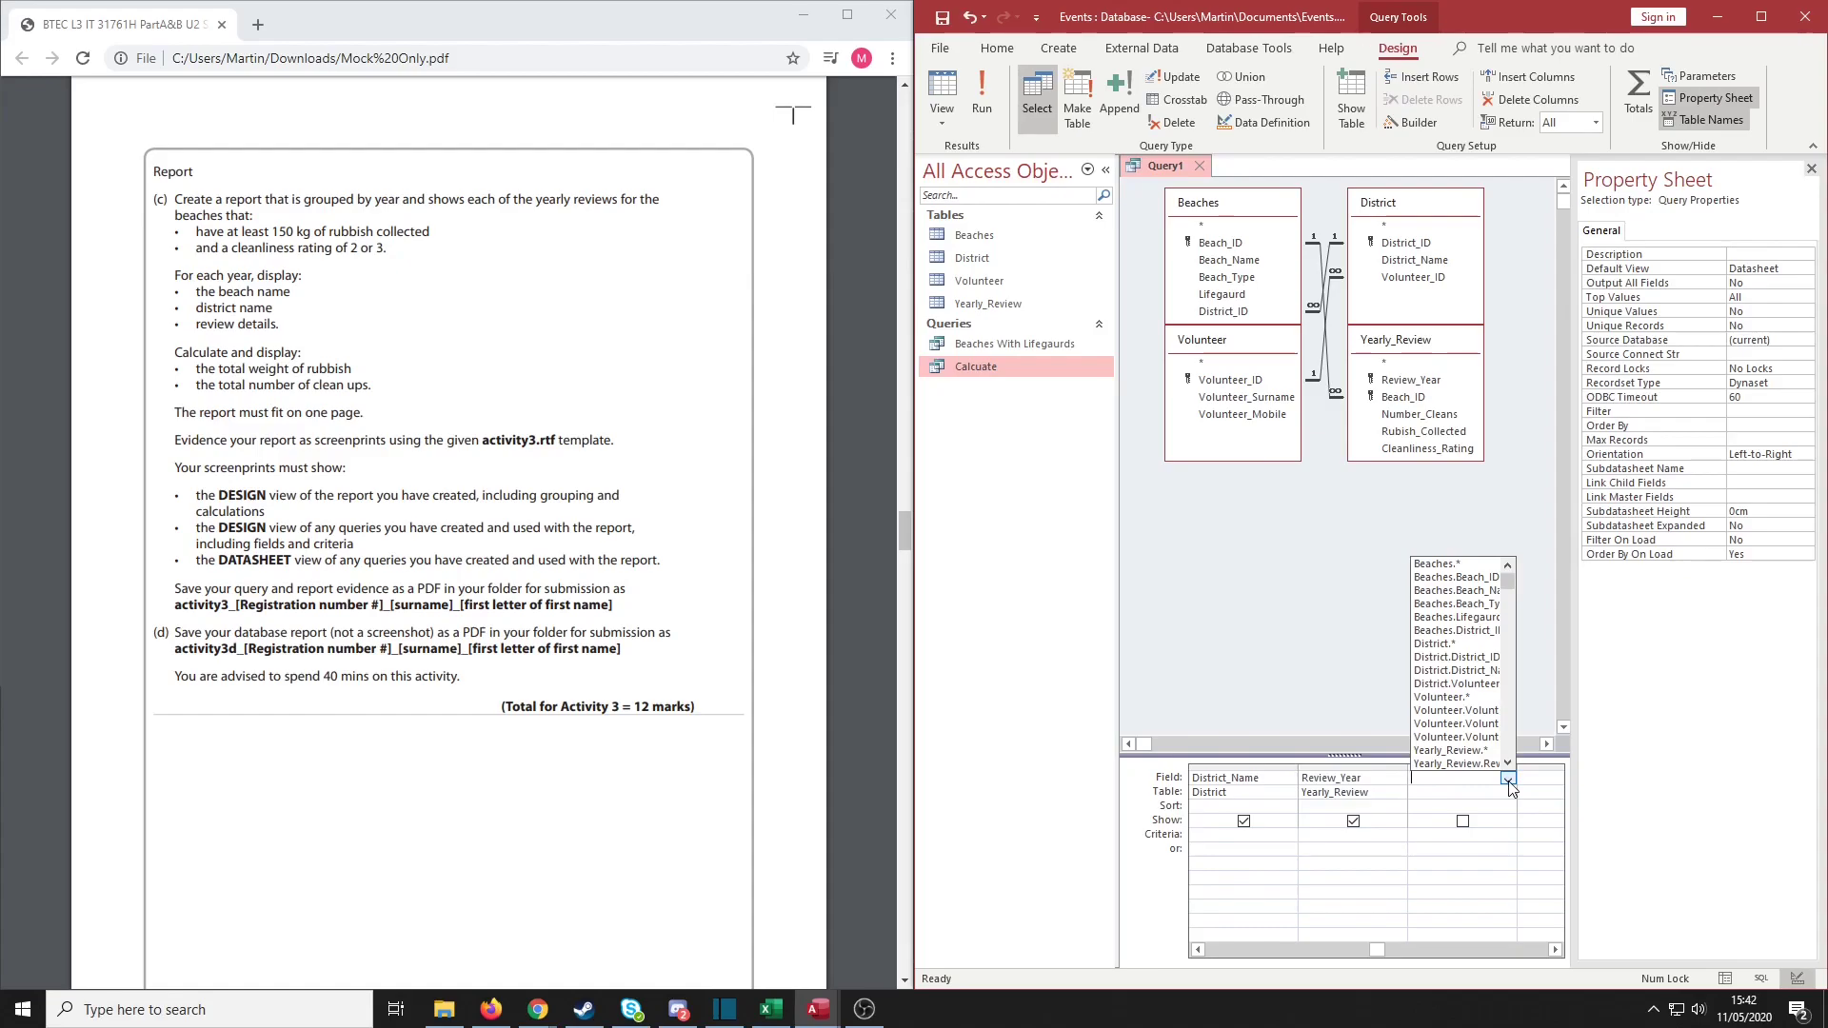
pyautogui.click(1508, 792)
pyautogui.click(1509, 792)
pyautogui.click(1492, 836)
pyautogui.click(1508, 792)
pyautogui.click(1508, 793)
pyautogui.click(1508, 793)
pyautogui.click(1509, 792)
pyautogui.click(1509, 792)
pyautogui.click(1457, 847)
pyautogui.click(1508, 778)
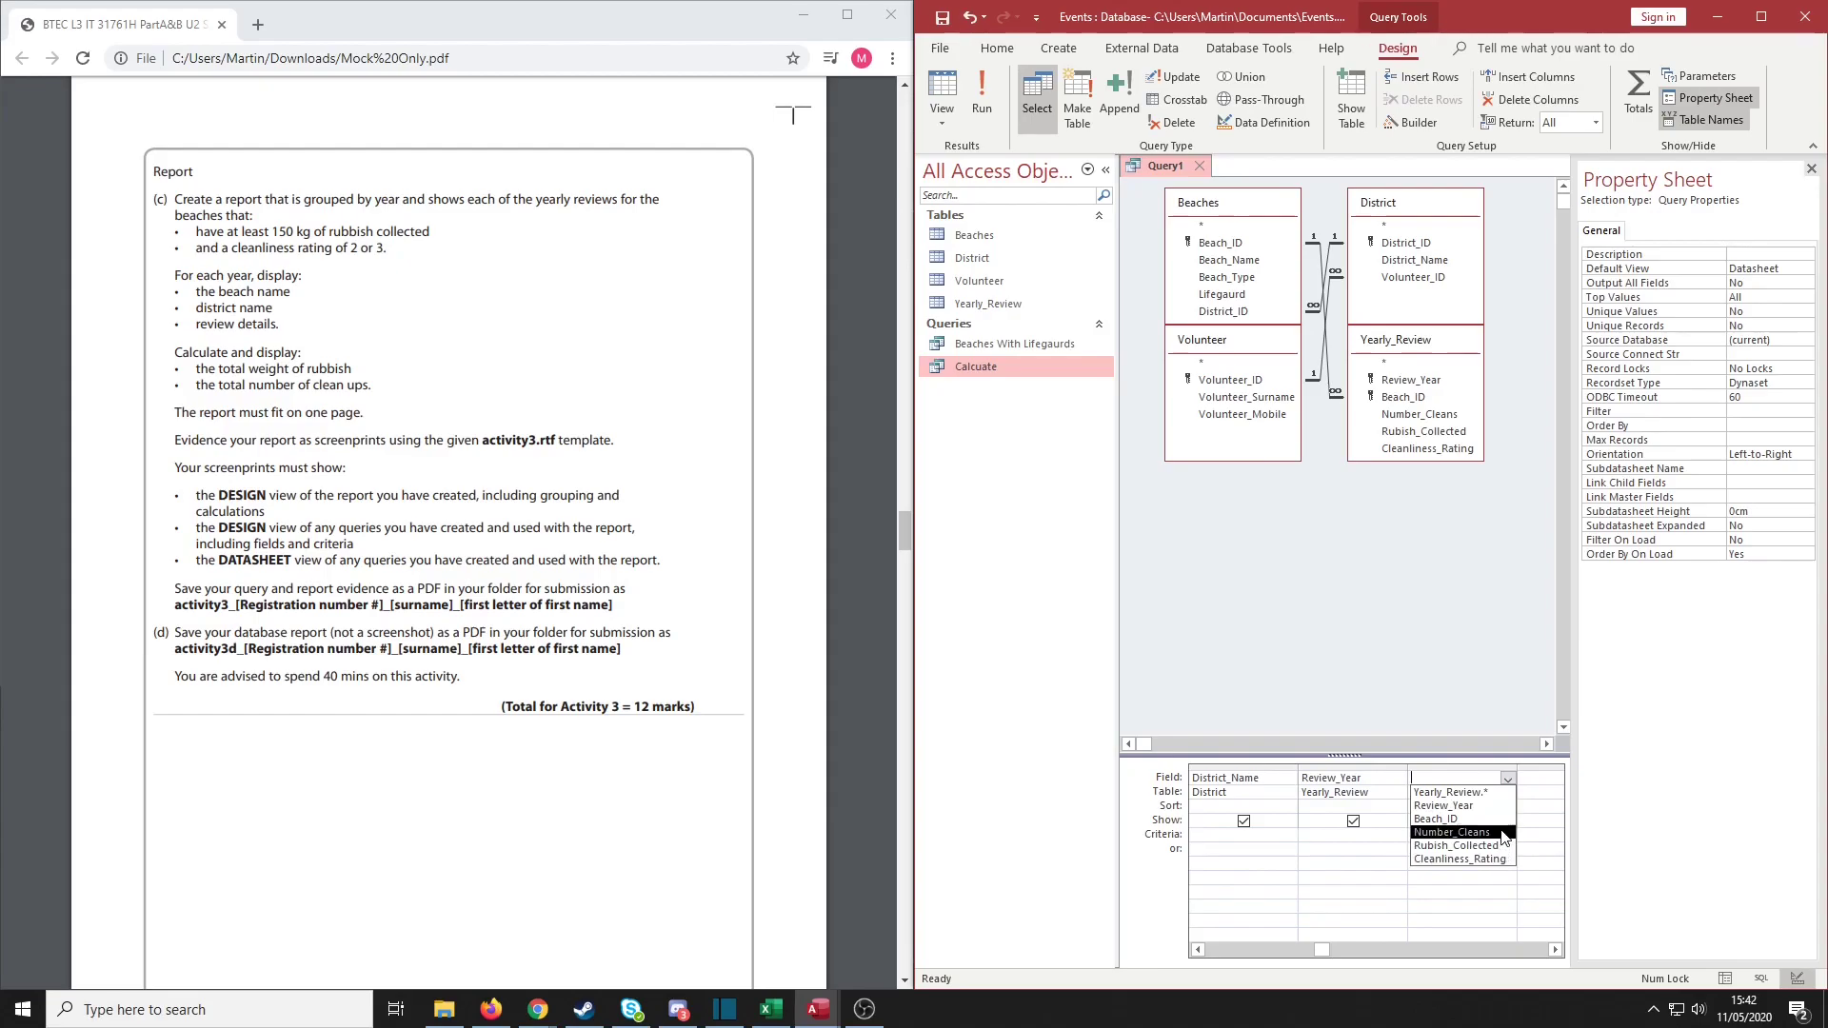
pyautogui.click(1466, 832)
# Add the Rubish_Collected field from the Yearly_Review table in the column after Number_Cleans
pyautogui.click(1547, 780)
pyautogui.click(1508, 793)
pyautogui.click(1494, 847)
pyautogui.click(1507, 779)
pyautogui.click(1507, 779)
pyautogui.click(1507, 779)
pyautogui.click(1457, 846)
# Add the Cleanliness_Rating field from the Yearly_Review table as the query's last column
pyautogui.click(1488, 792)
pyautogui.click(1507, 792)
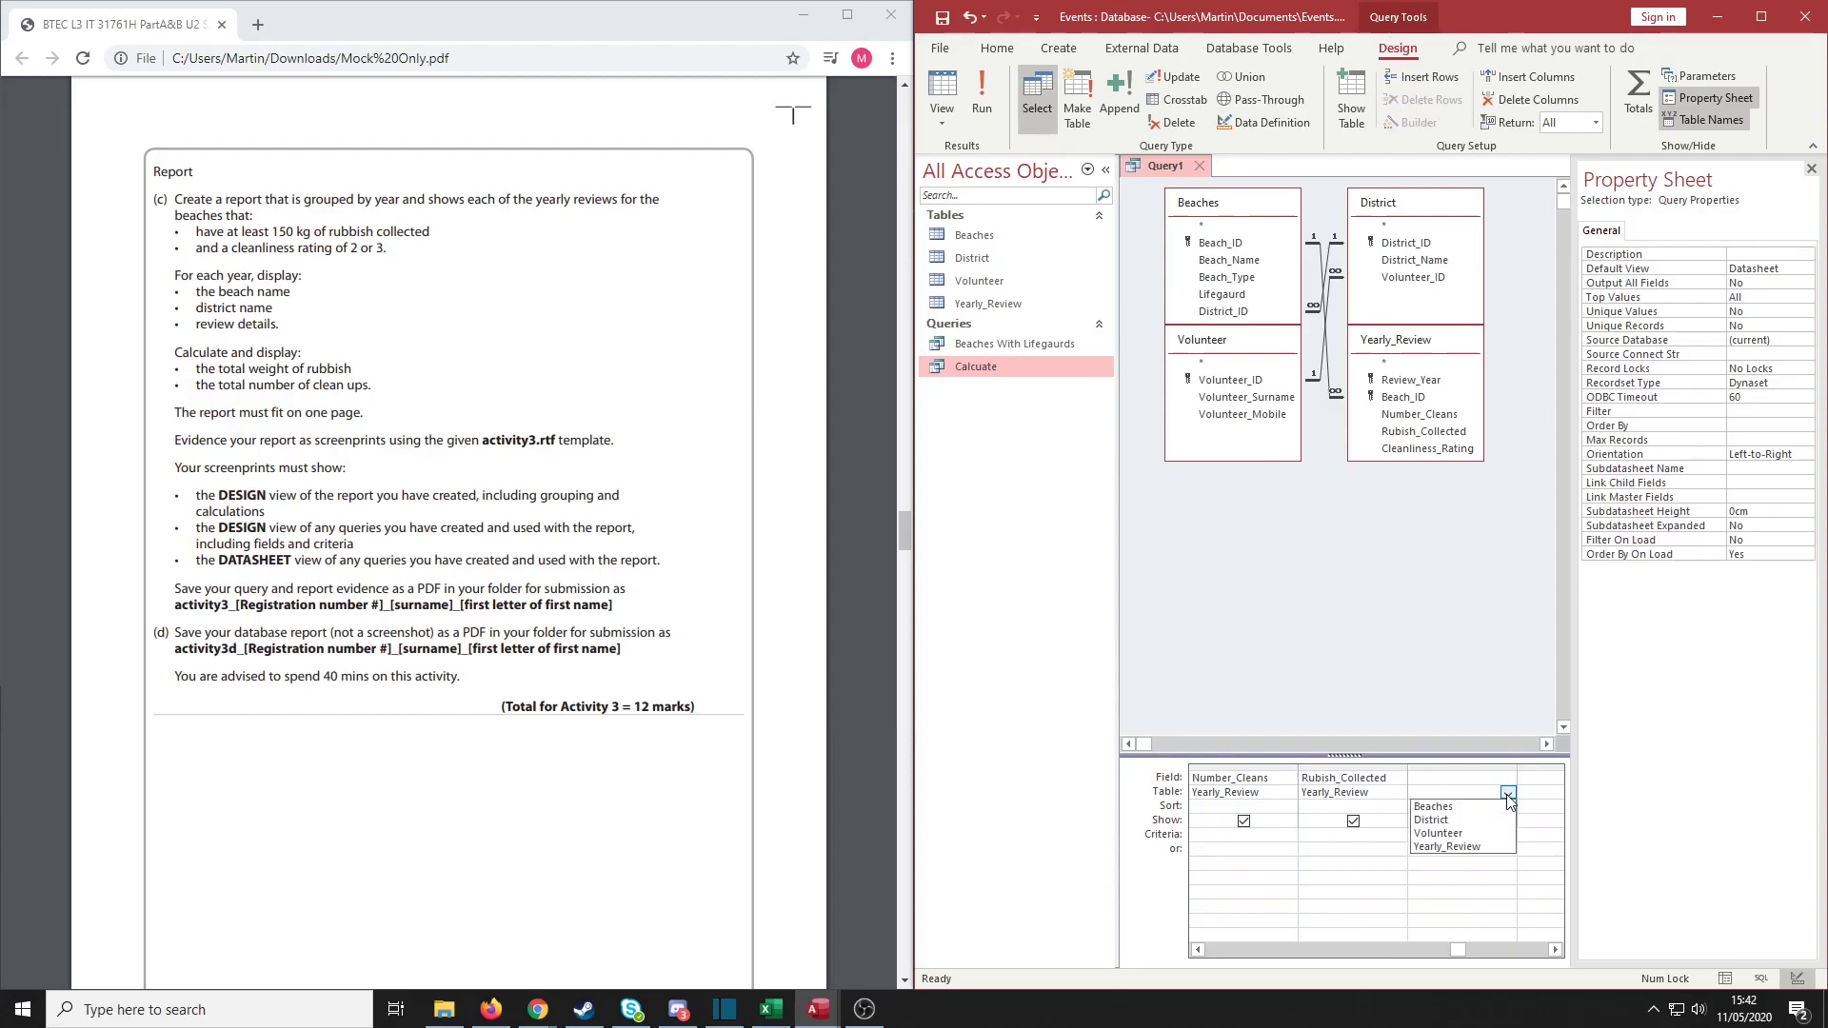
pyautogui.click(1494, 846)
pyautogui.click(1502, 779)
pyautogui.click(1507, 779)
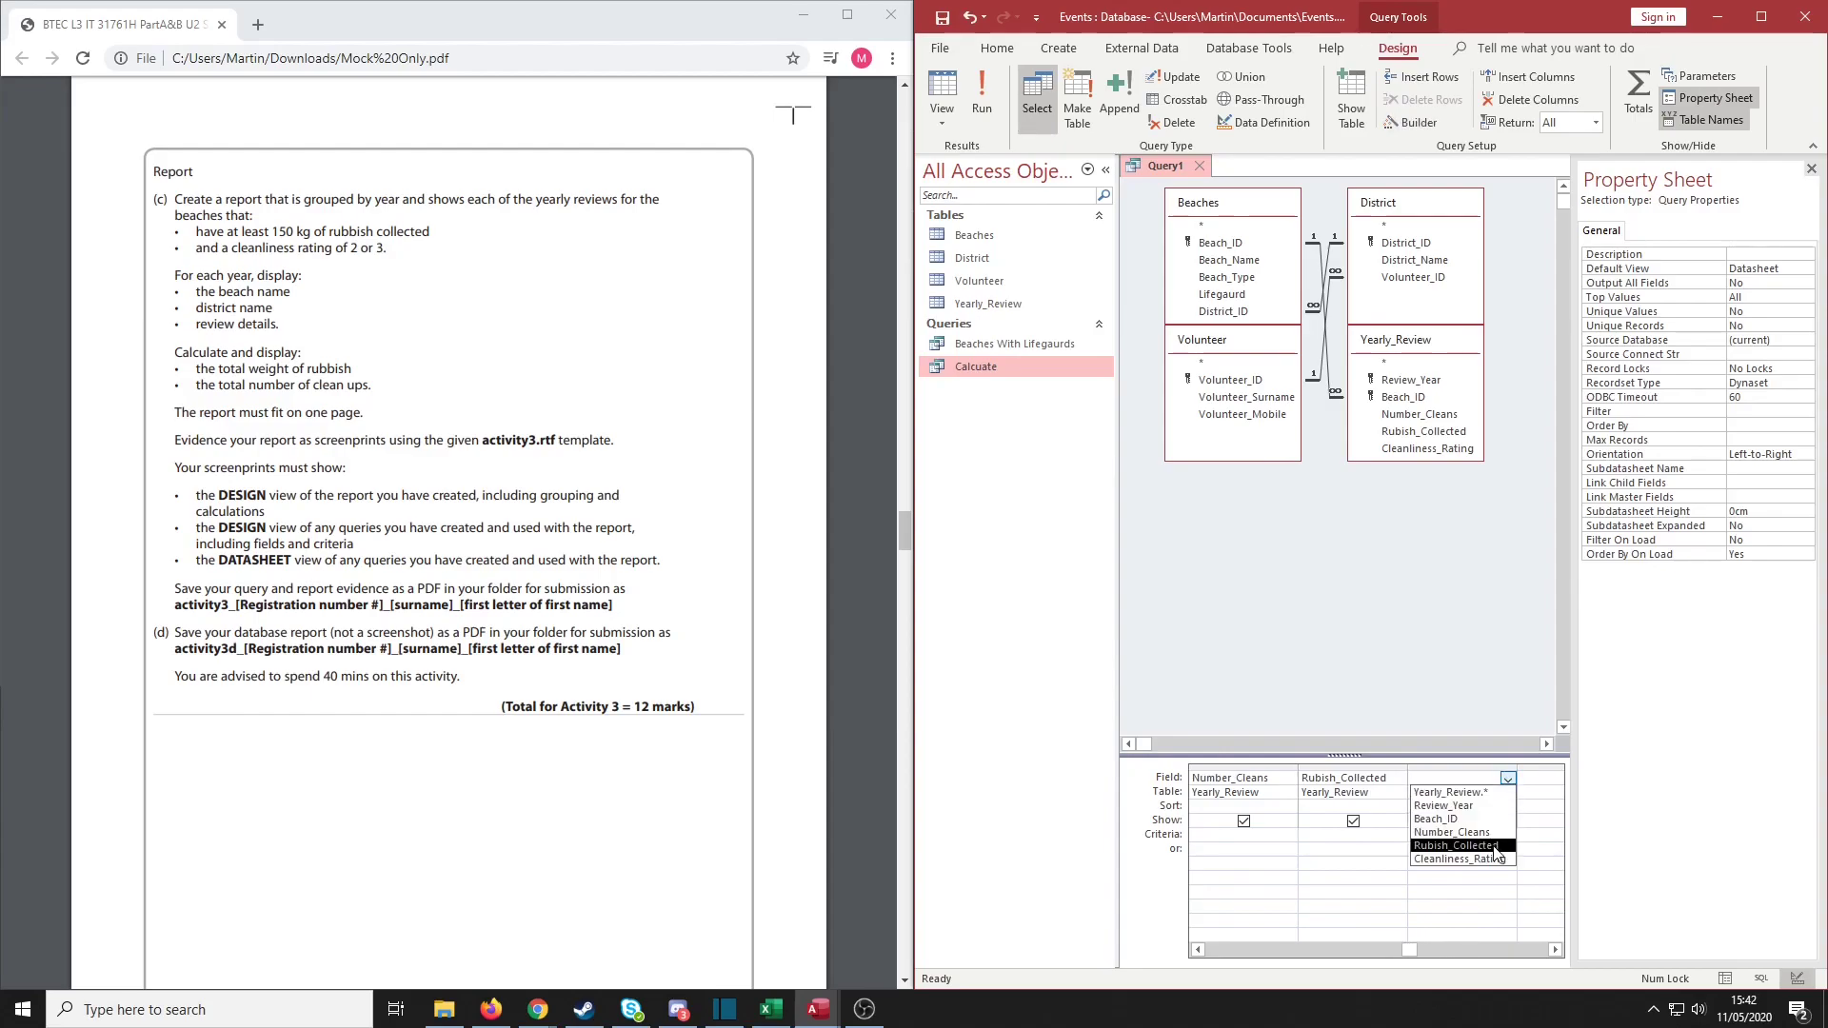
pyautogui.click(1457, 866)
# Turn on the Totals row in the query design grid
pyautogui.click(198, 314)
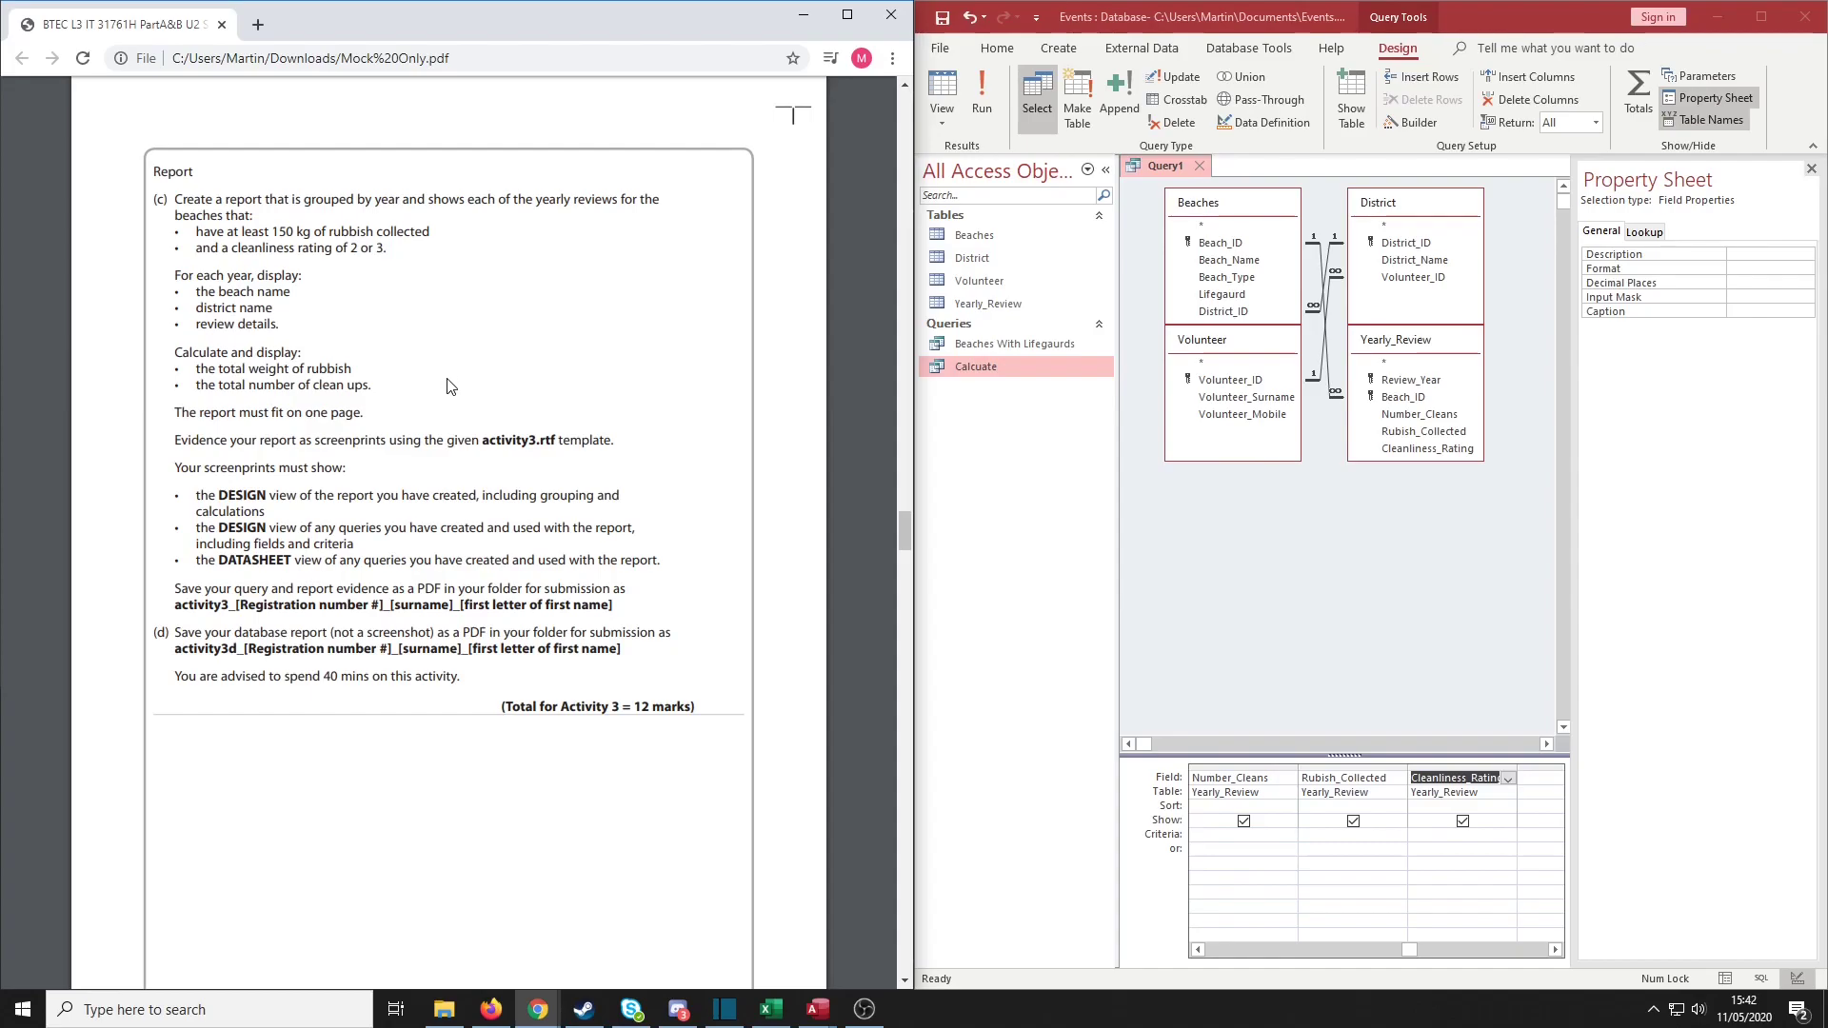
pyautogui.click(504, 373)
pyautogui.click(1419, 880)
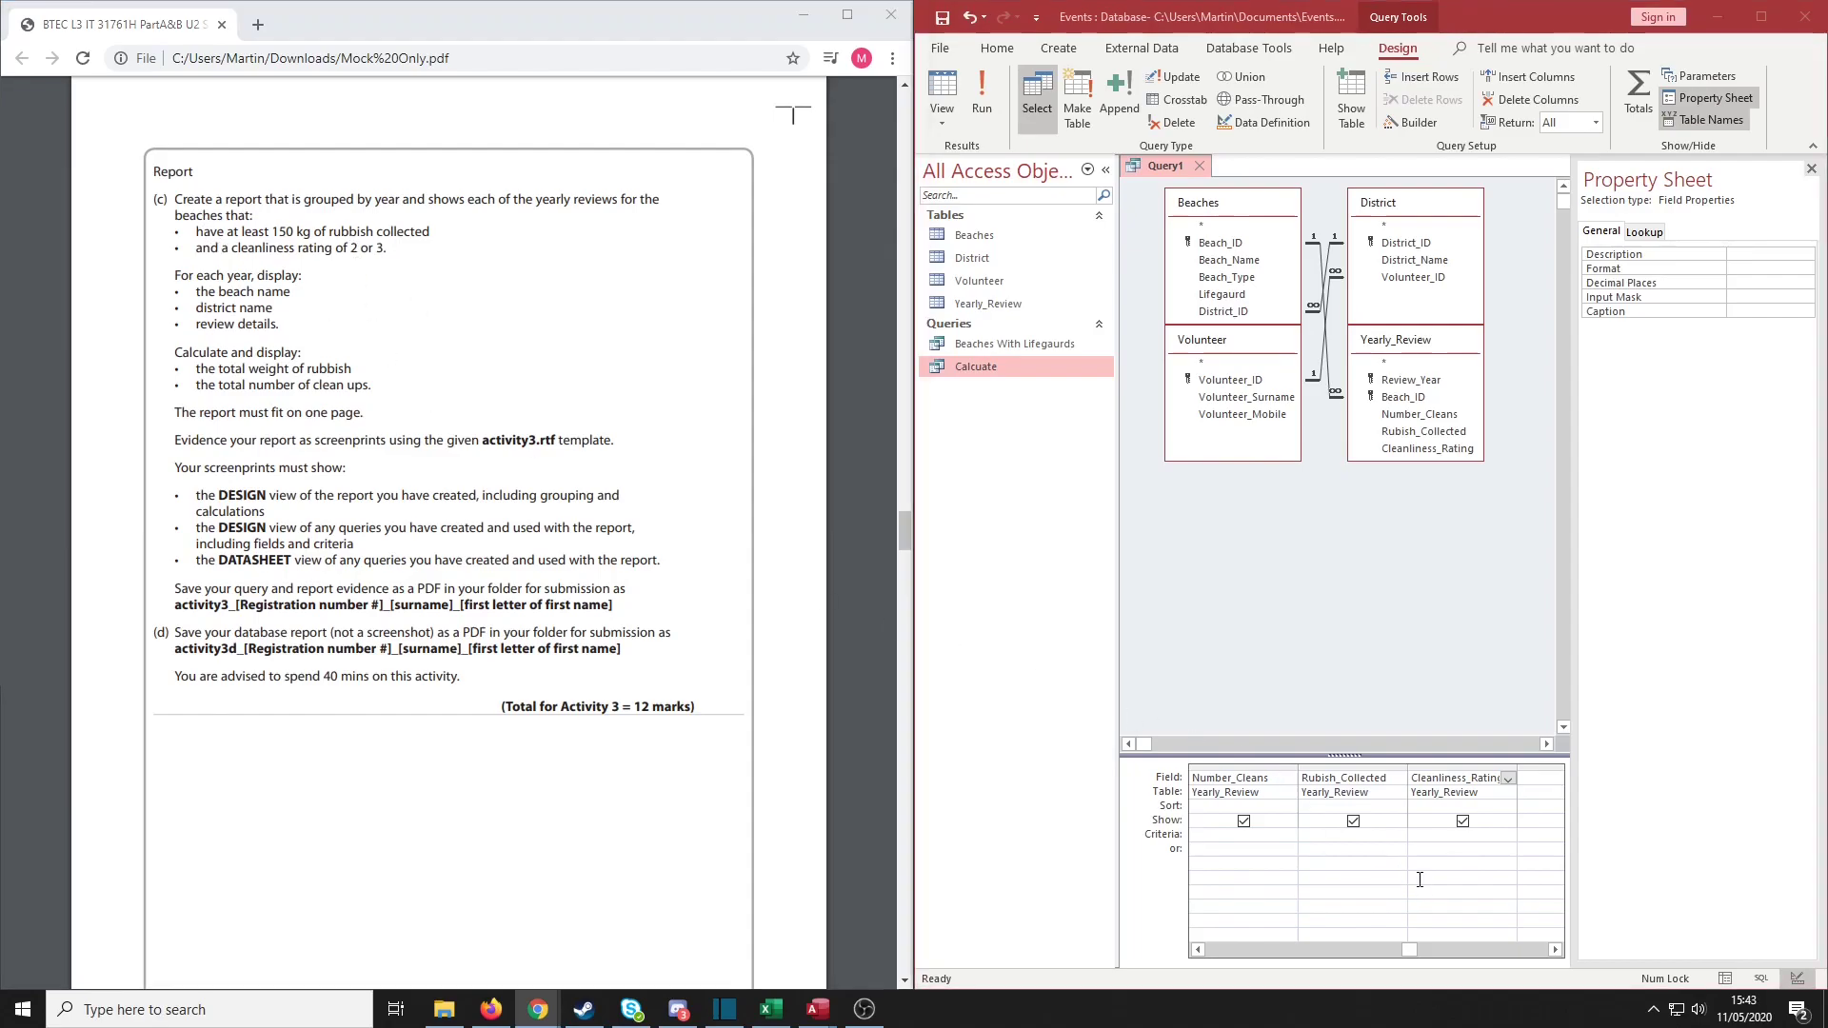
pyautogui.click(1447, 810)
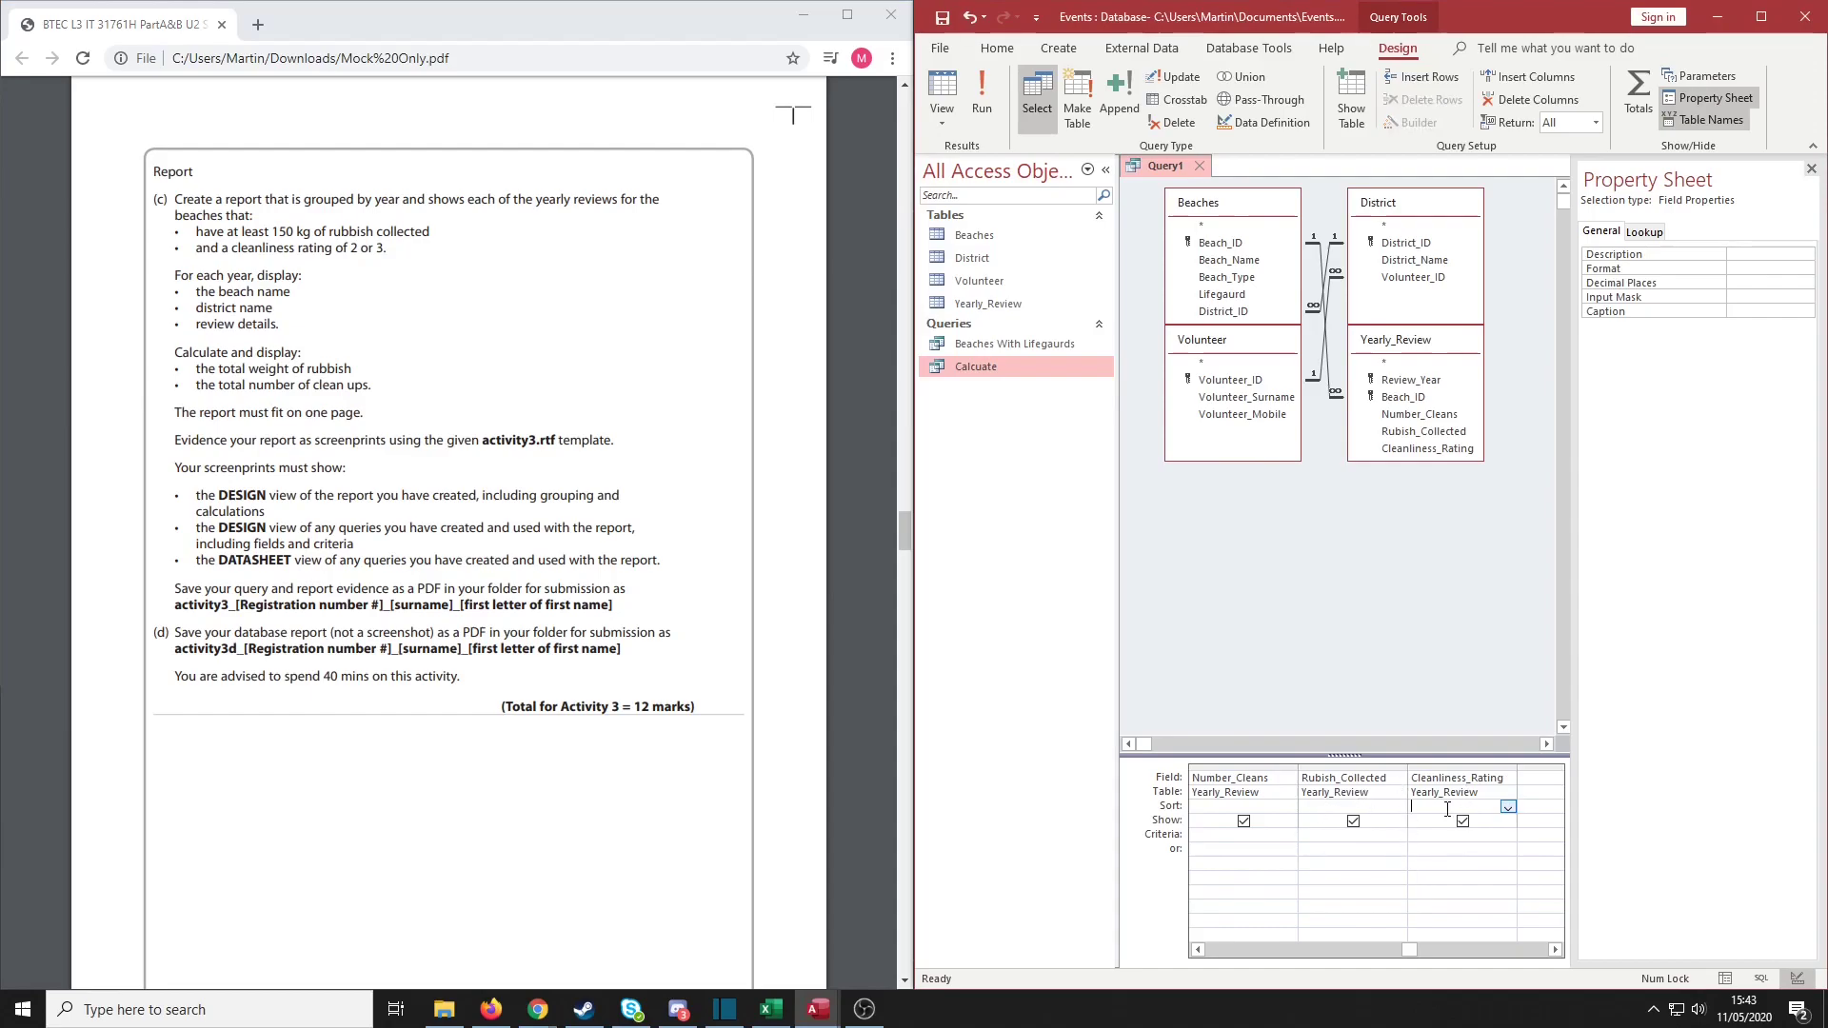
pyautogui.click(1641, 102)
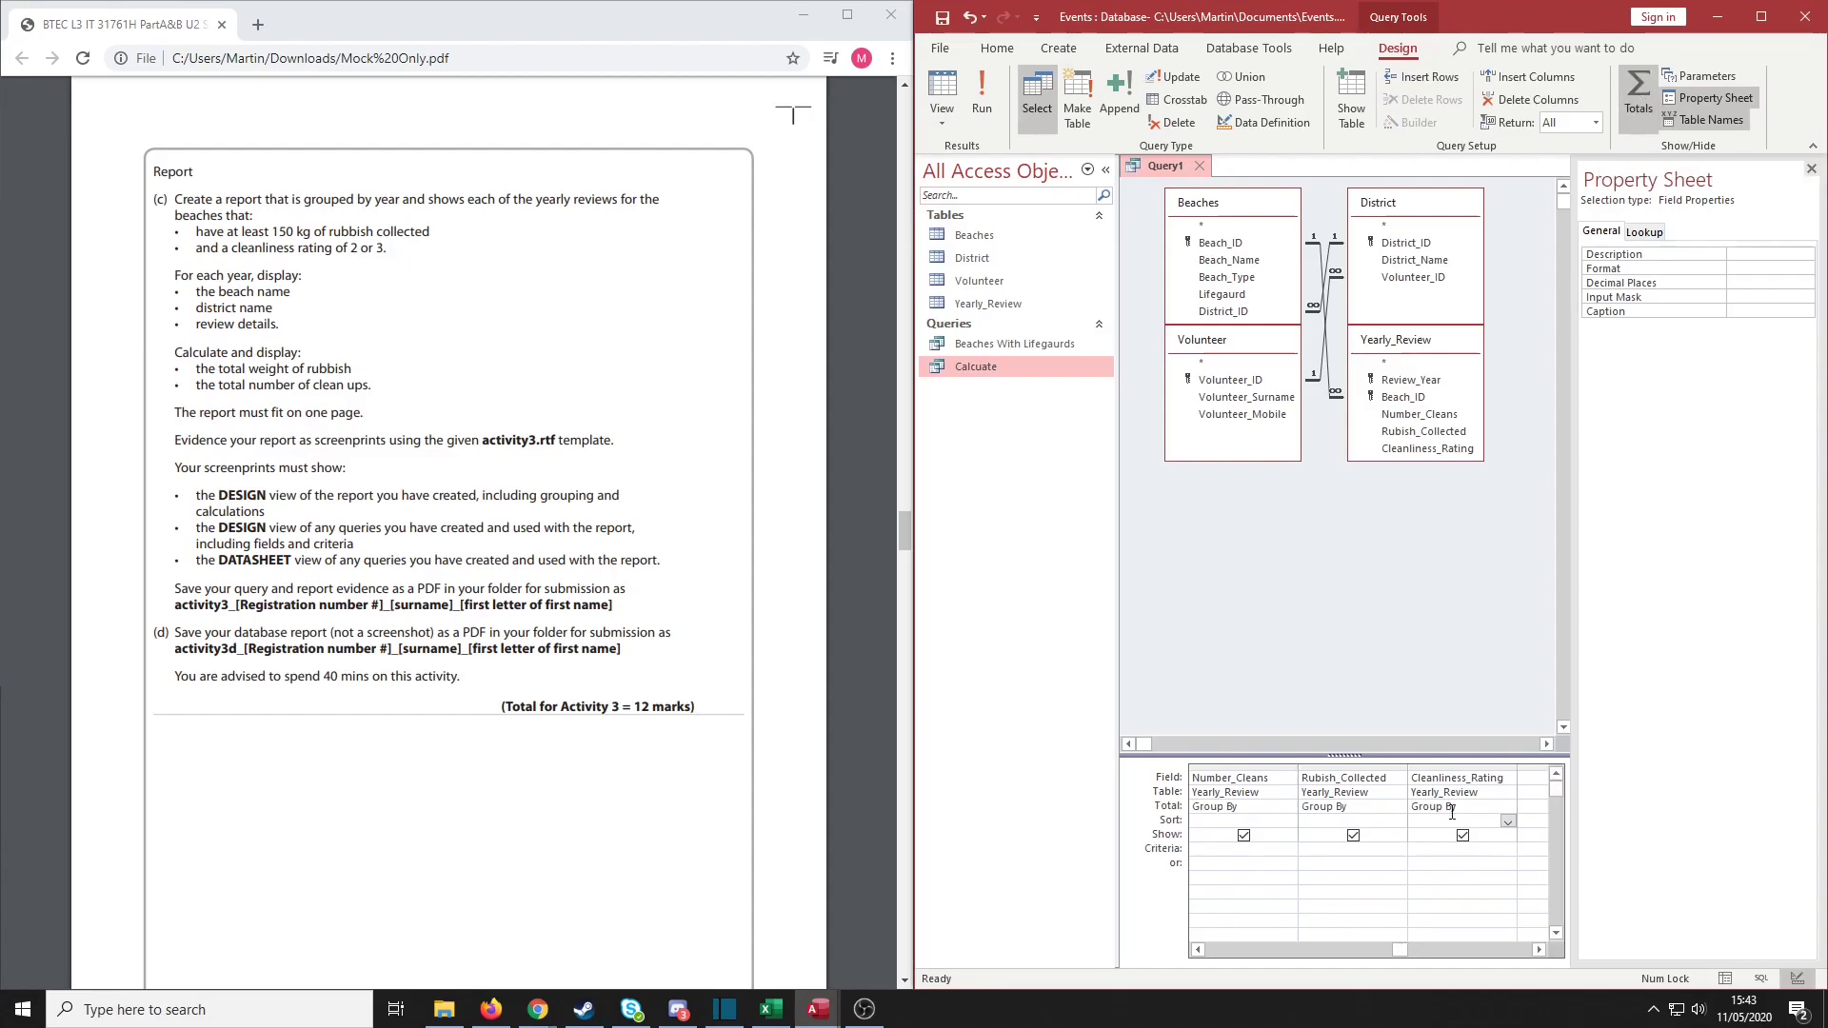
# Set the criteria to a Cleanliness_Rating of 2 or 3 and Rubish_Collected >=150, and run the query
pyautogui.click(1431, 852)
pyautogui.write('Or =3')
pyautogui.click(1375, 867)
pyautogui.write('>=150')
pyautogui.click(984, 92)
# Check the returned cleanliness ratings and rubbish weights against the criteria in the report task of the PDF
pyautogui.click(1567, 244)
pyautogui.click(1608, 207)
pyautogui.click(1626, 223)
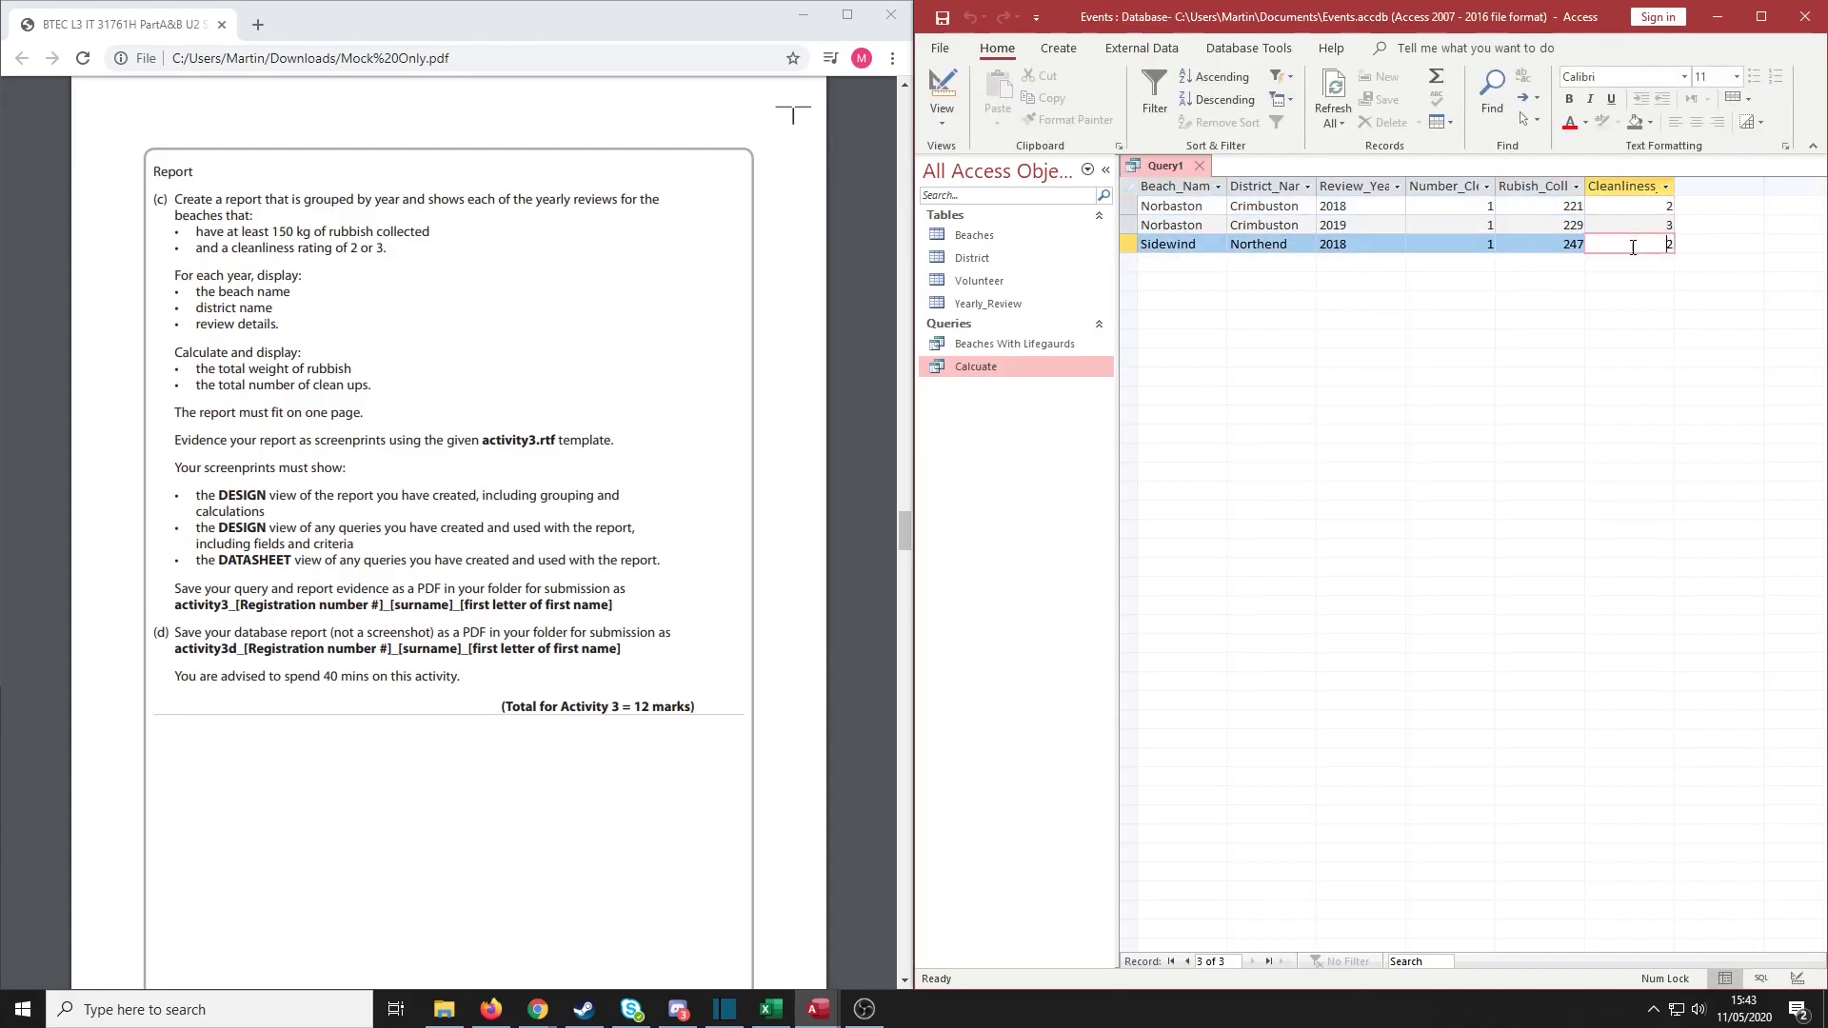
pyautogui.press('Up')
pyautogui.click(1544, 212)
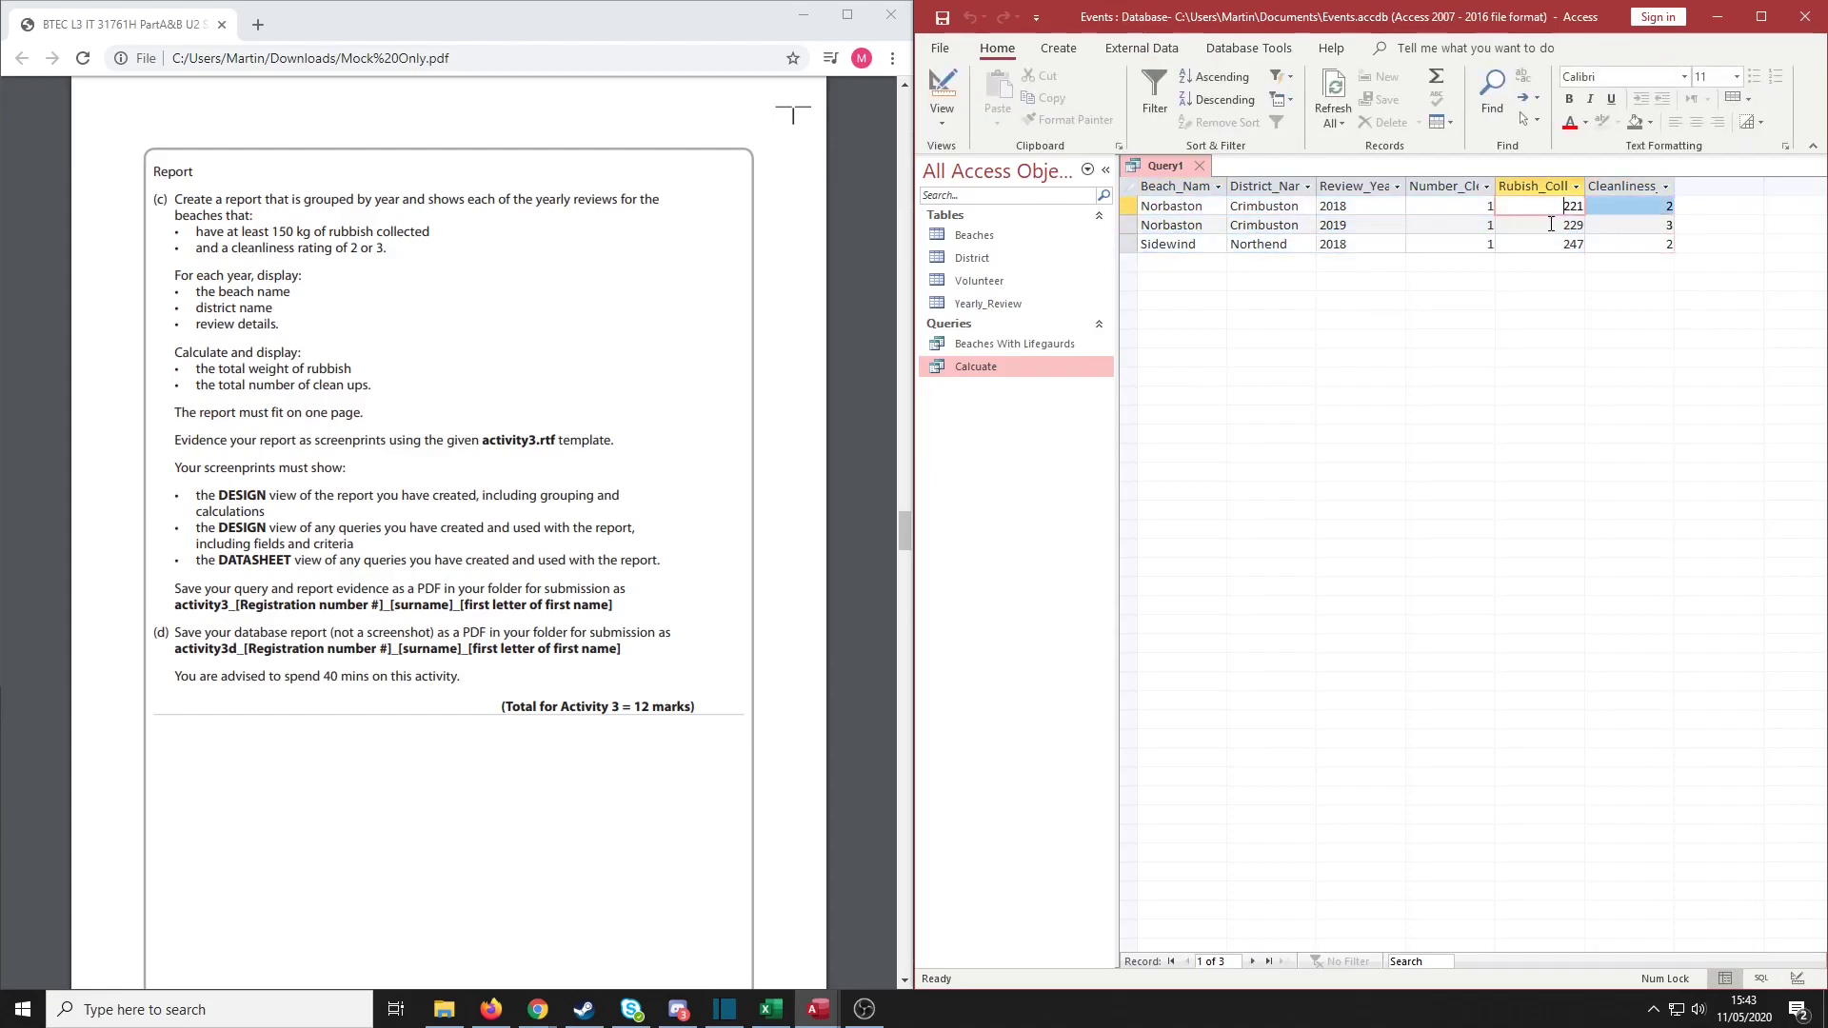
pyautogui.click(1560, 244)
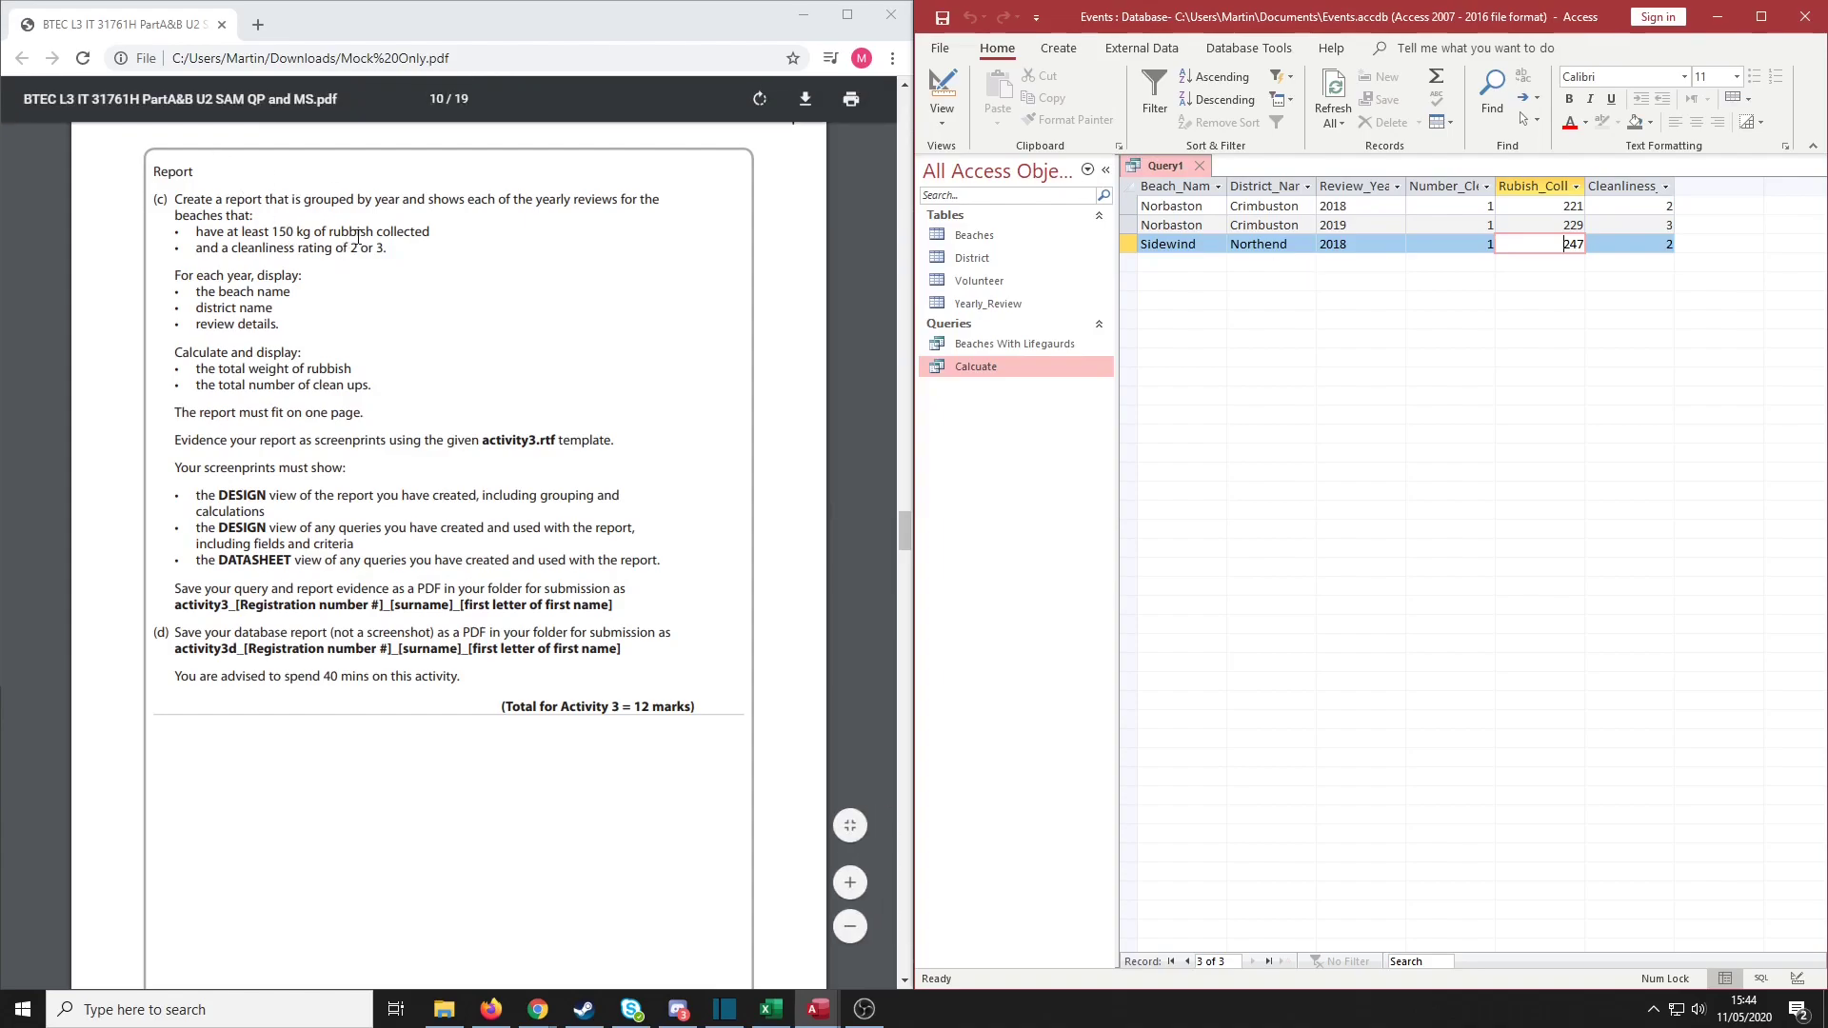
pyautogui.click(445, 233)
pyautogui.moveTo(182, 199); pyautogui.dragTo(432, 233)
pyautogui.doubleClick(404, 231)
pyautogui.moveTo(243, 249); pyautogui.dragTo(255, 248)
pyautogui.click(268, 298)
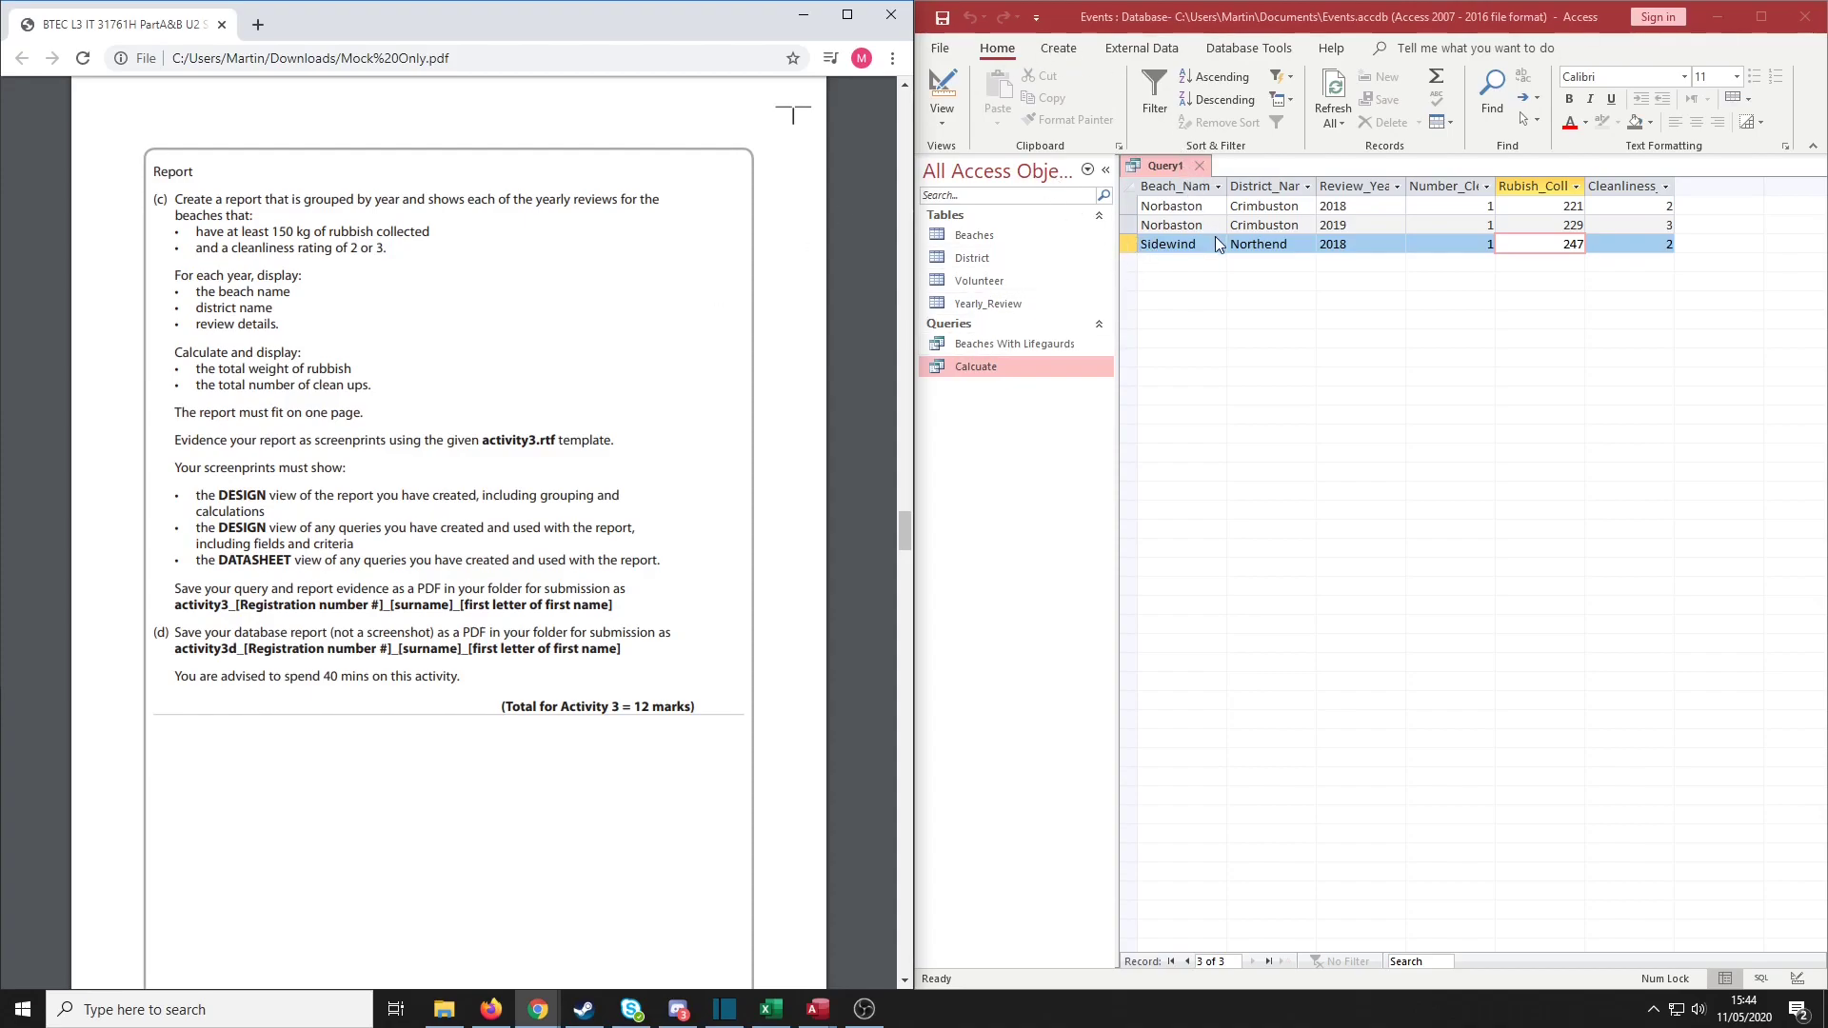
# Save the query under the name Report-Query
pyautogui.click(1415, 398)
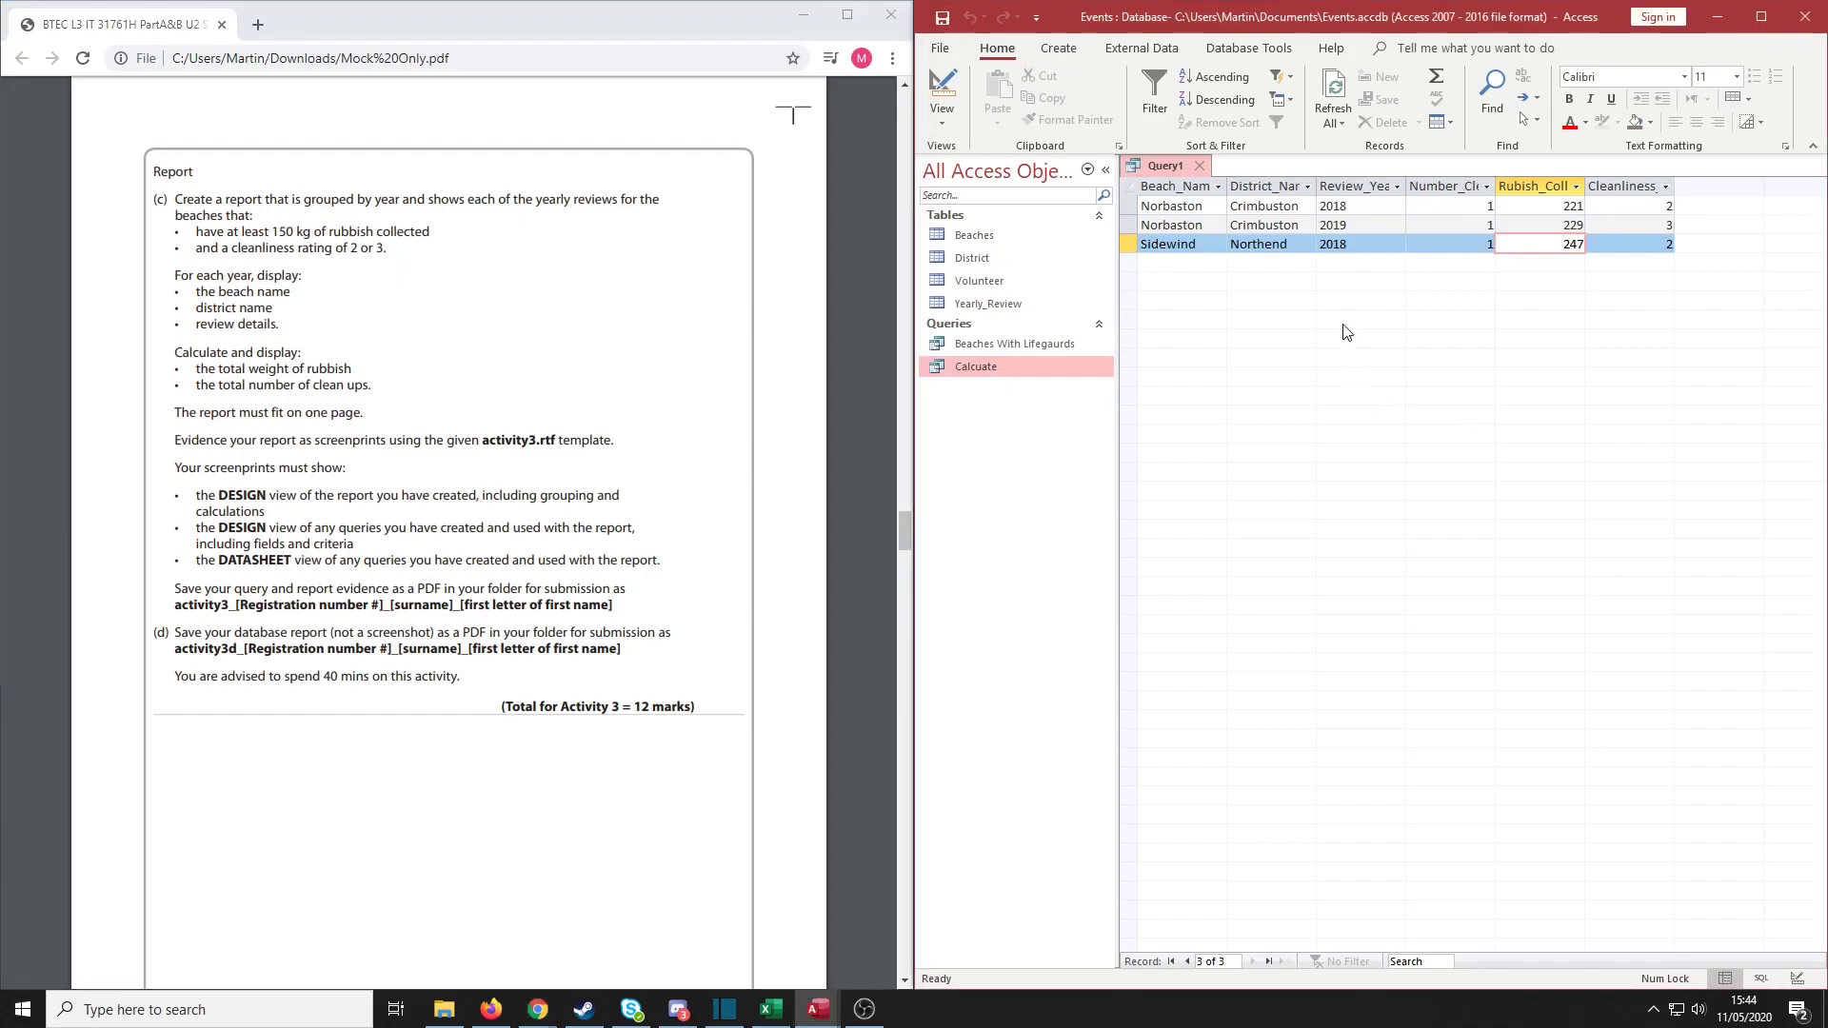
pyautogui.hotkey('ctrl', 's')
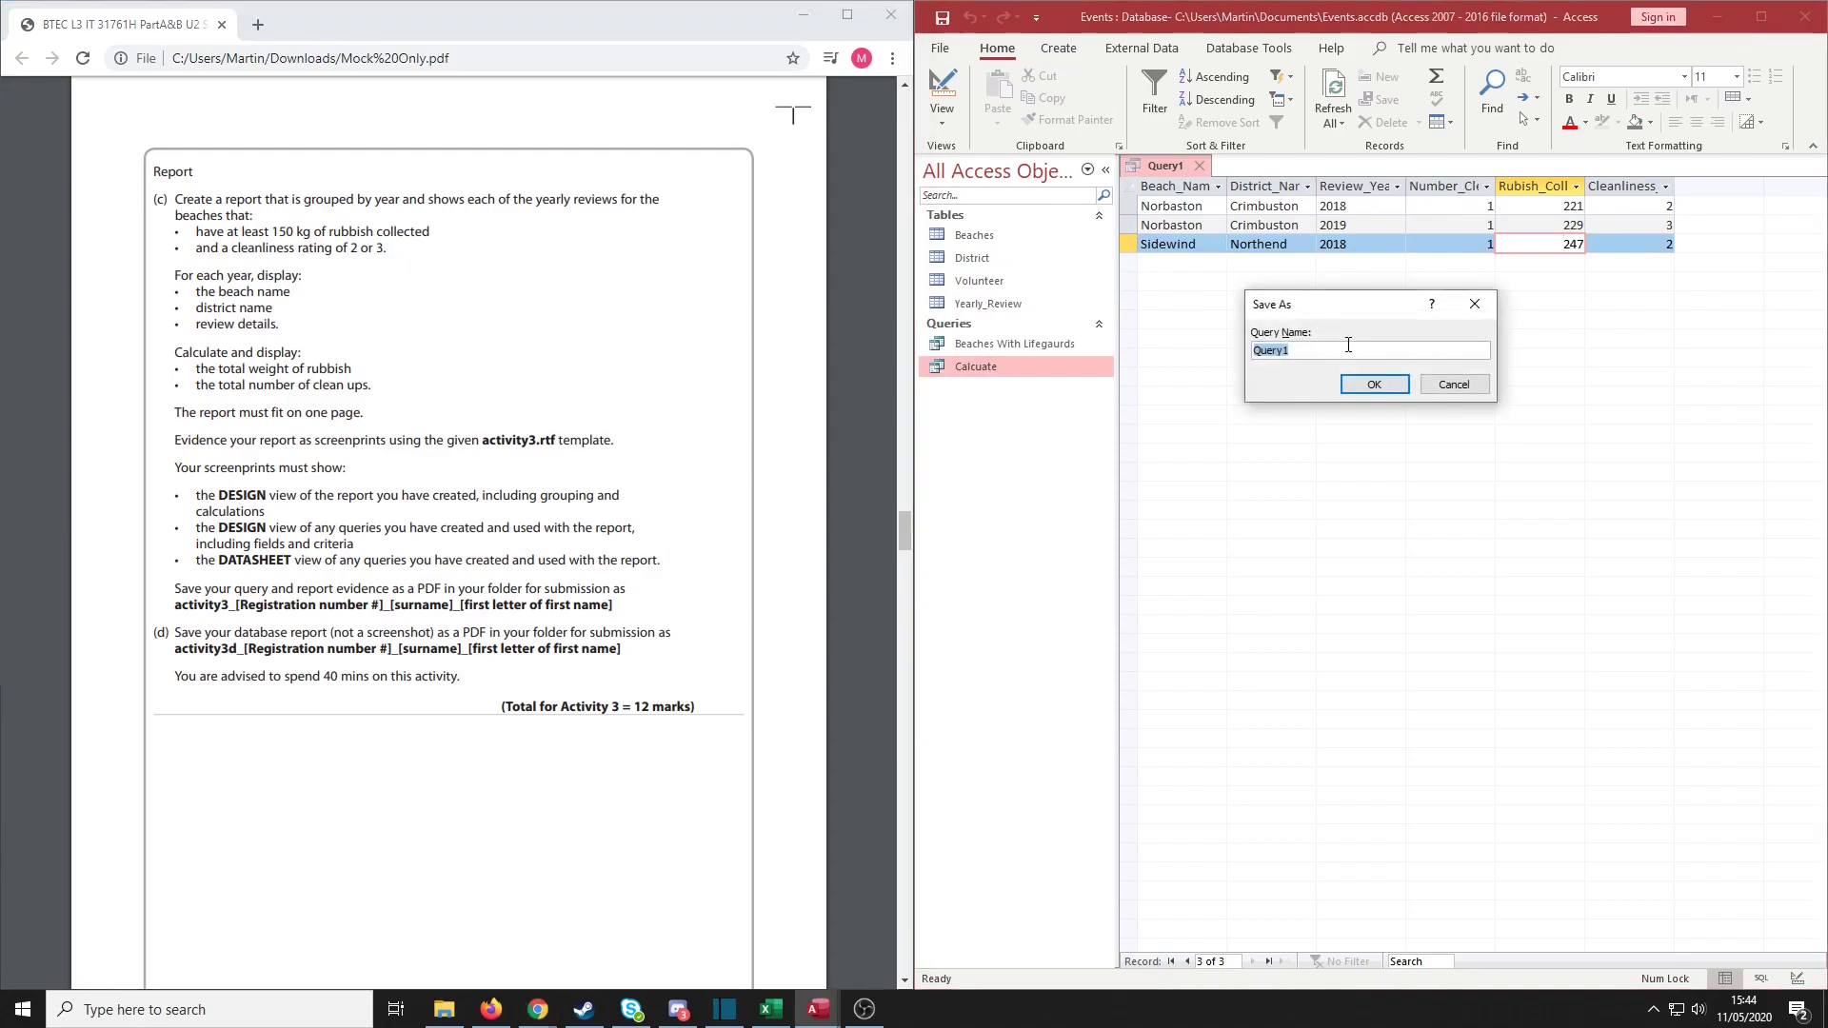
pyautogui.press('BackSpace')
pyautogui.write('Report-Query')
pyautogui.press('Return')
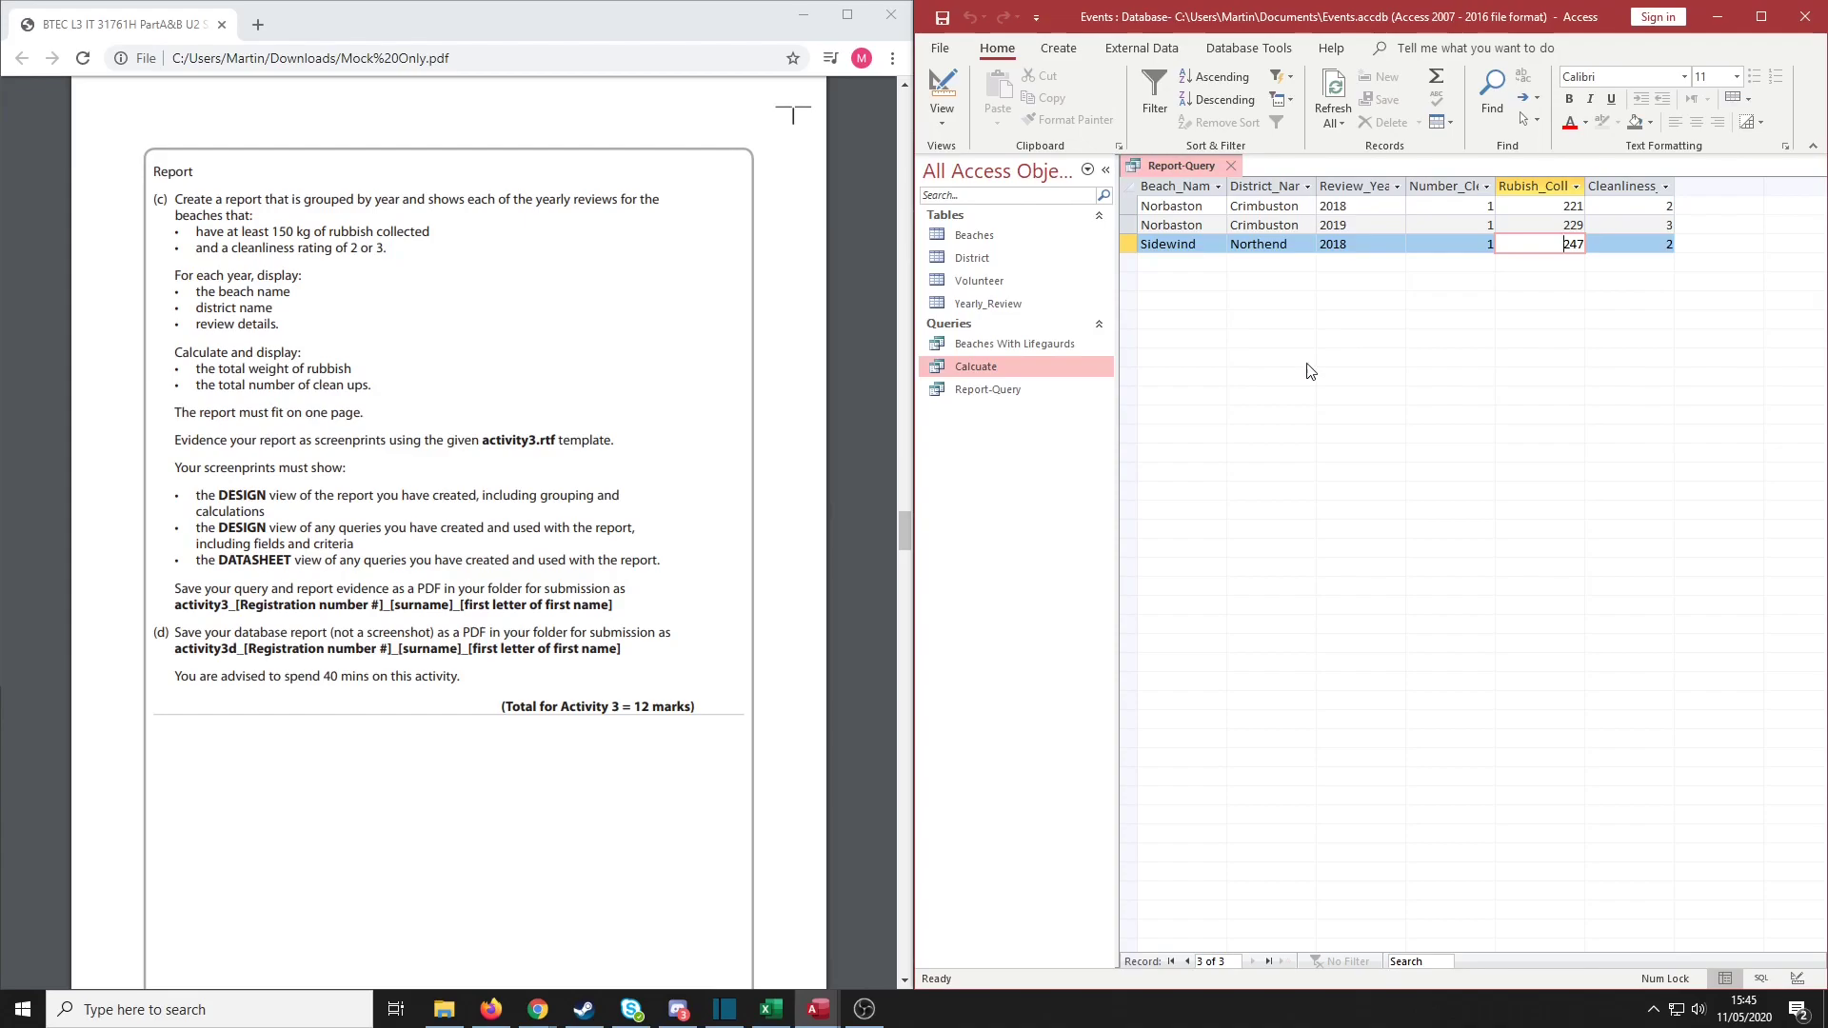
# Open Report-Query's datasheet and arrange the database window side by side with the task PDF in Chrome
pyautogui.click(1081, 389)
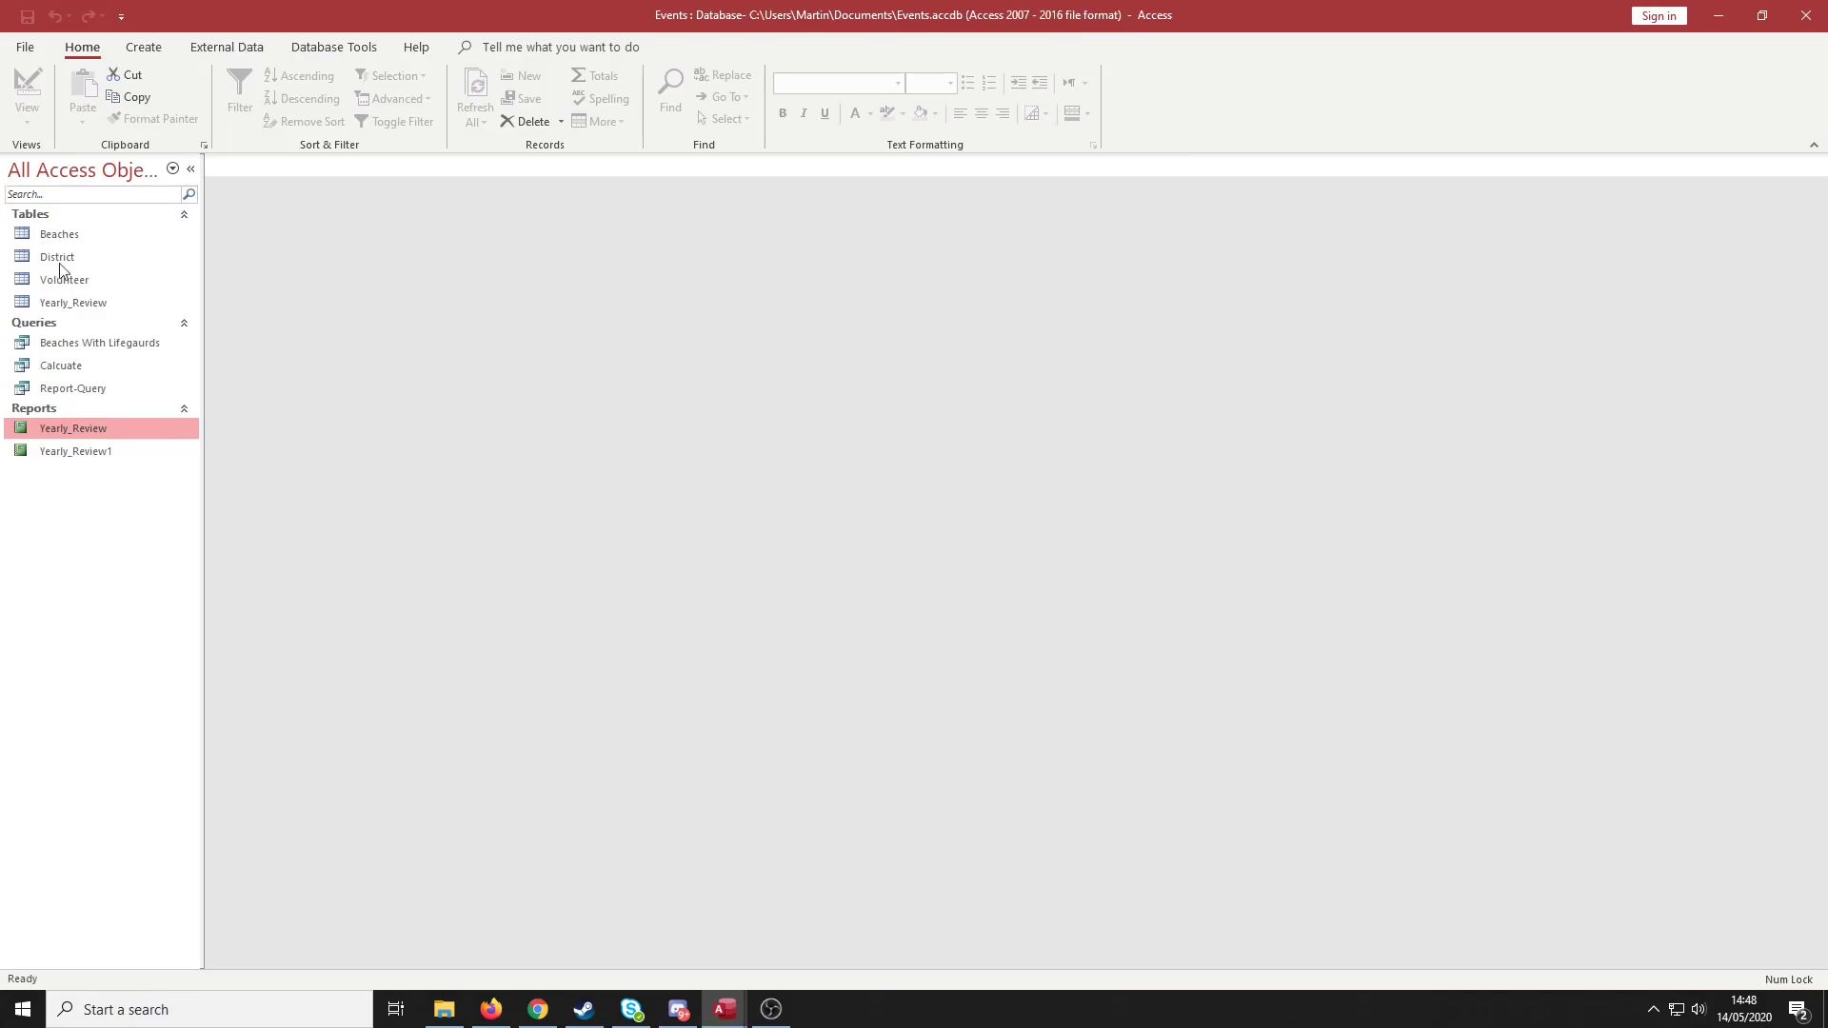
pyautogui.doubleClick(95, 389)
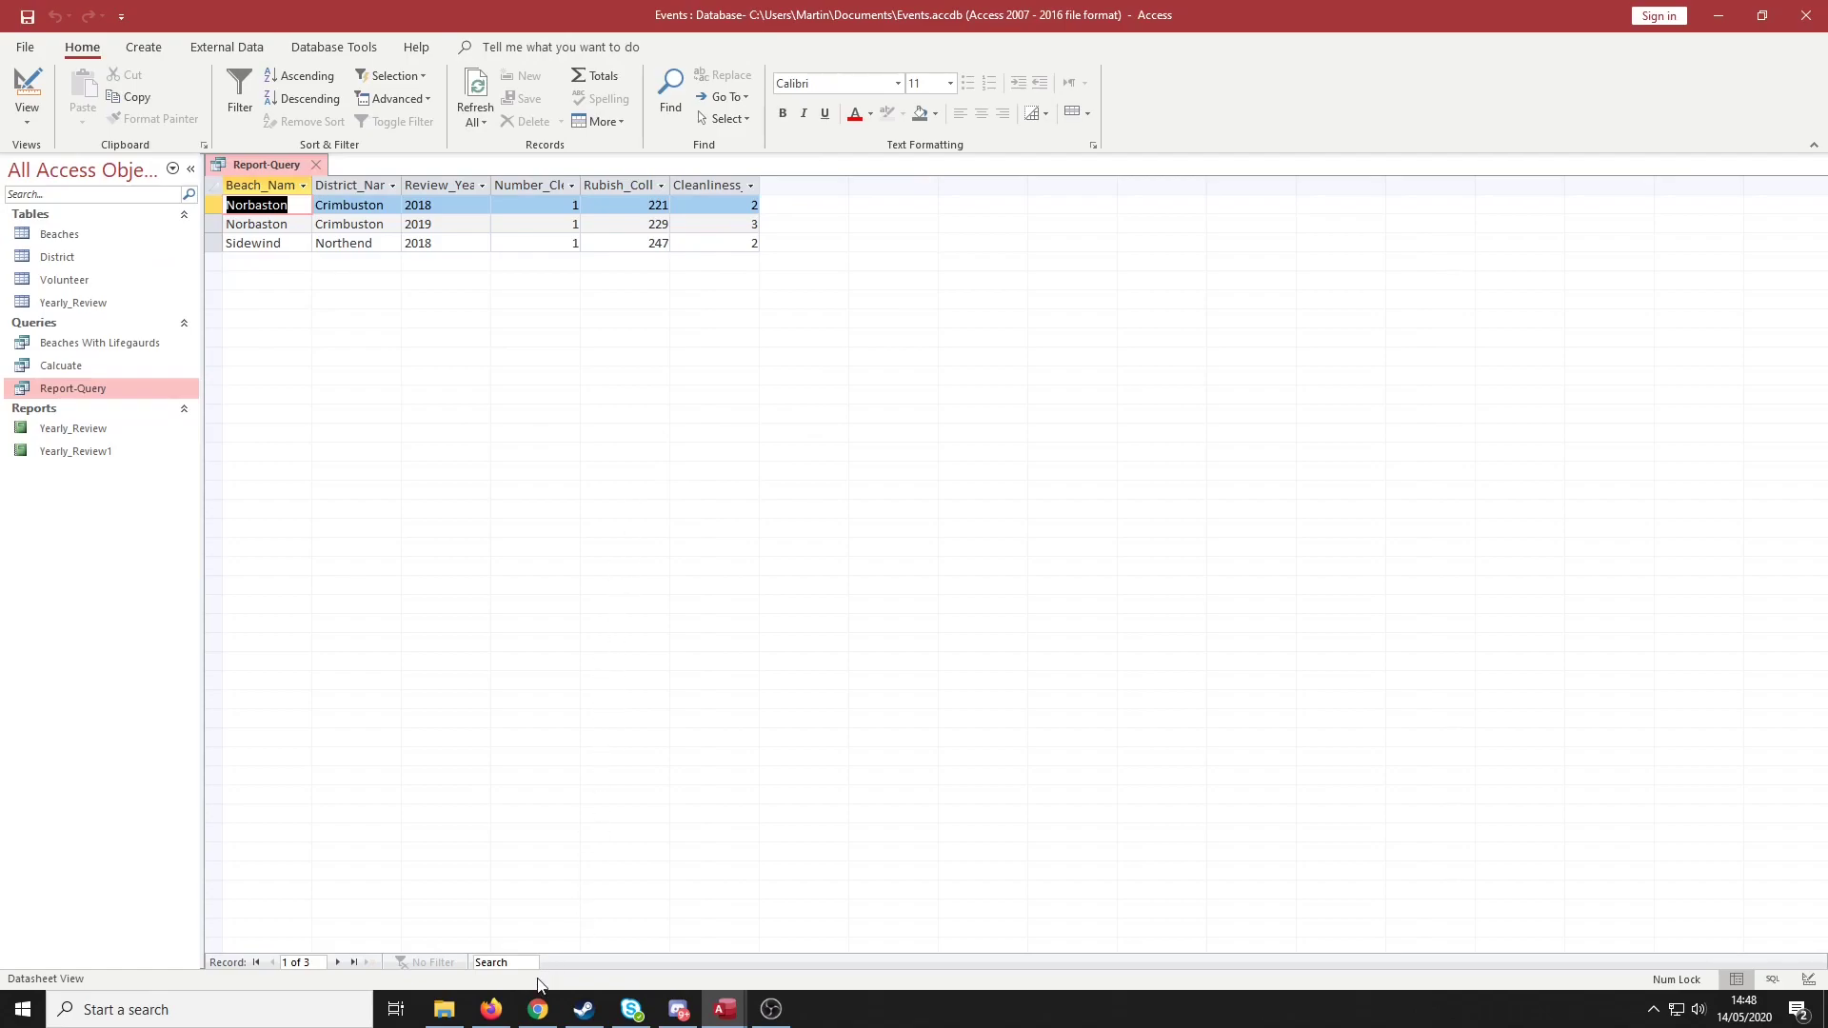
pyautogui.click(538, 1009)
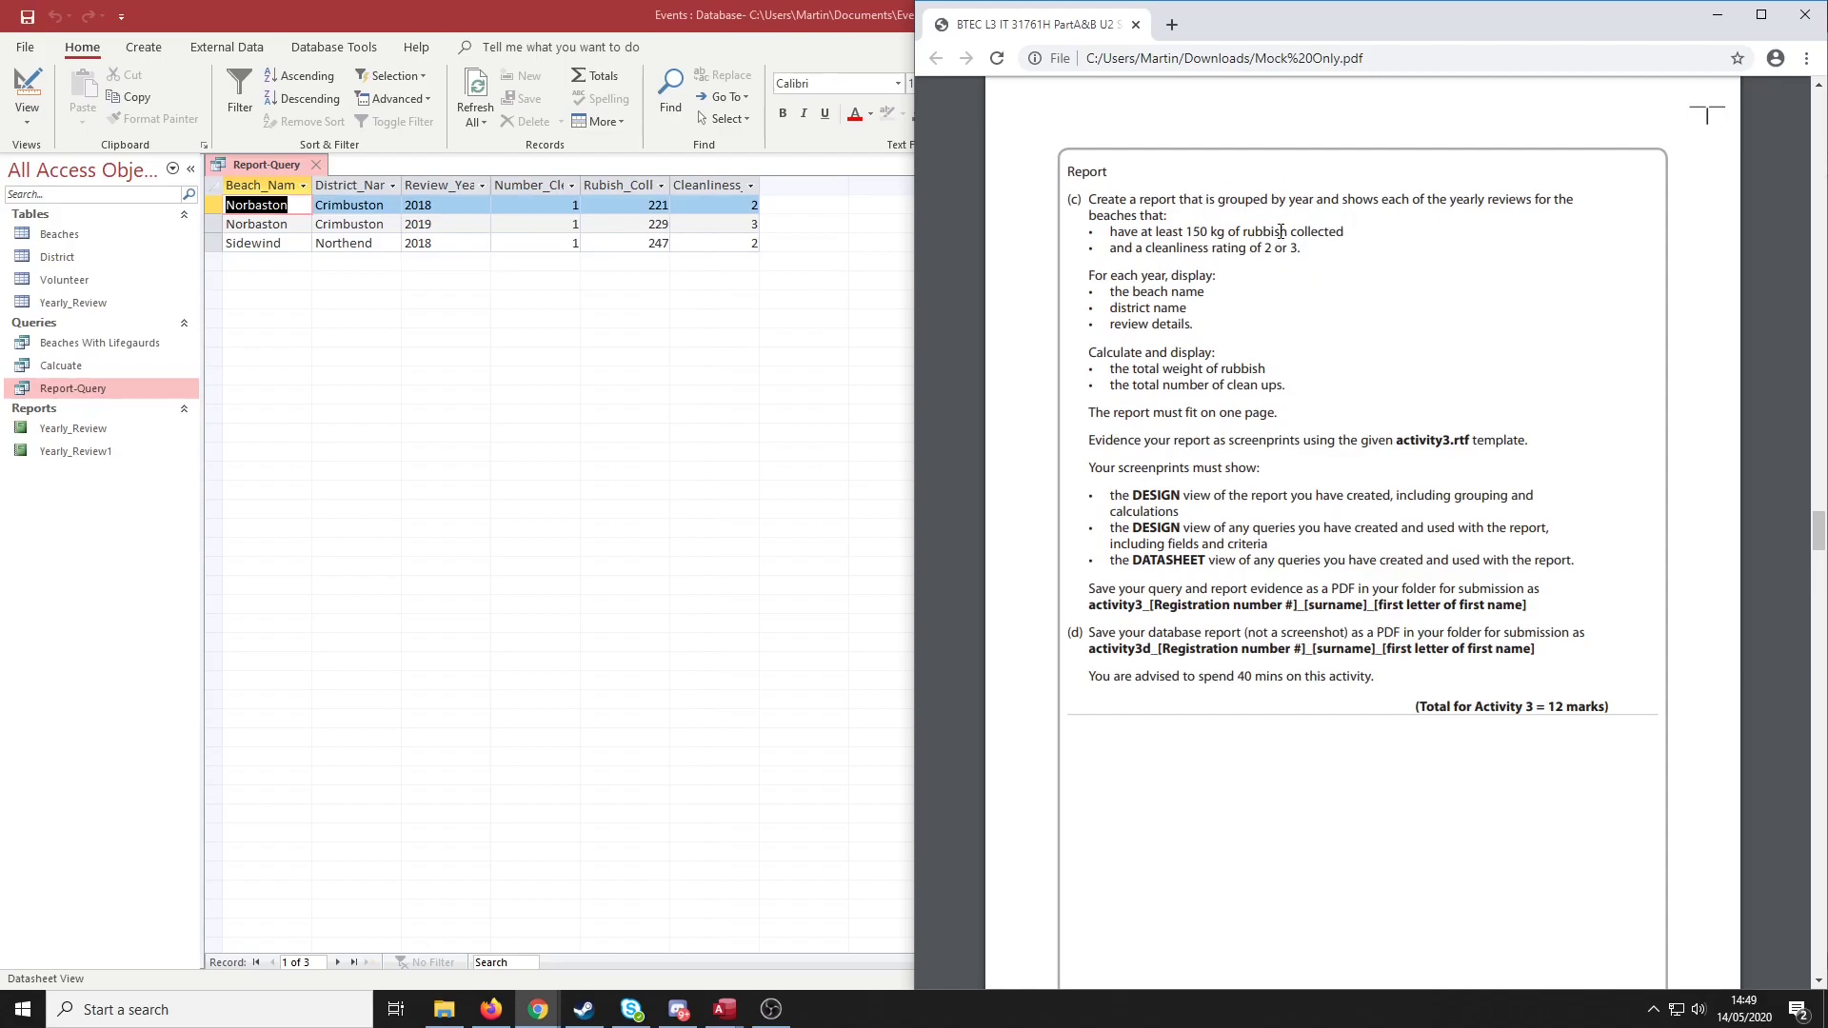
pyautogui.click(646, 202)
pyautogui.moveTo(737, 17); pyautogui.dragTo(1827, 334)
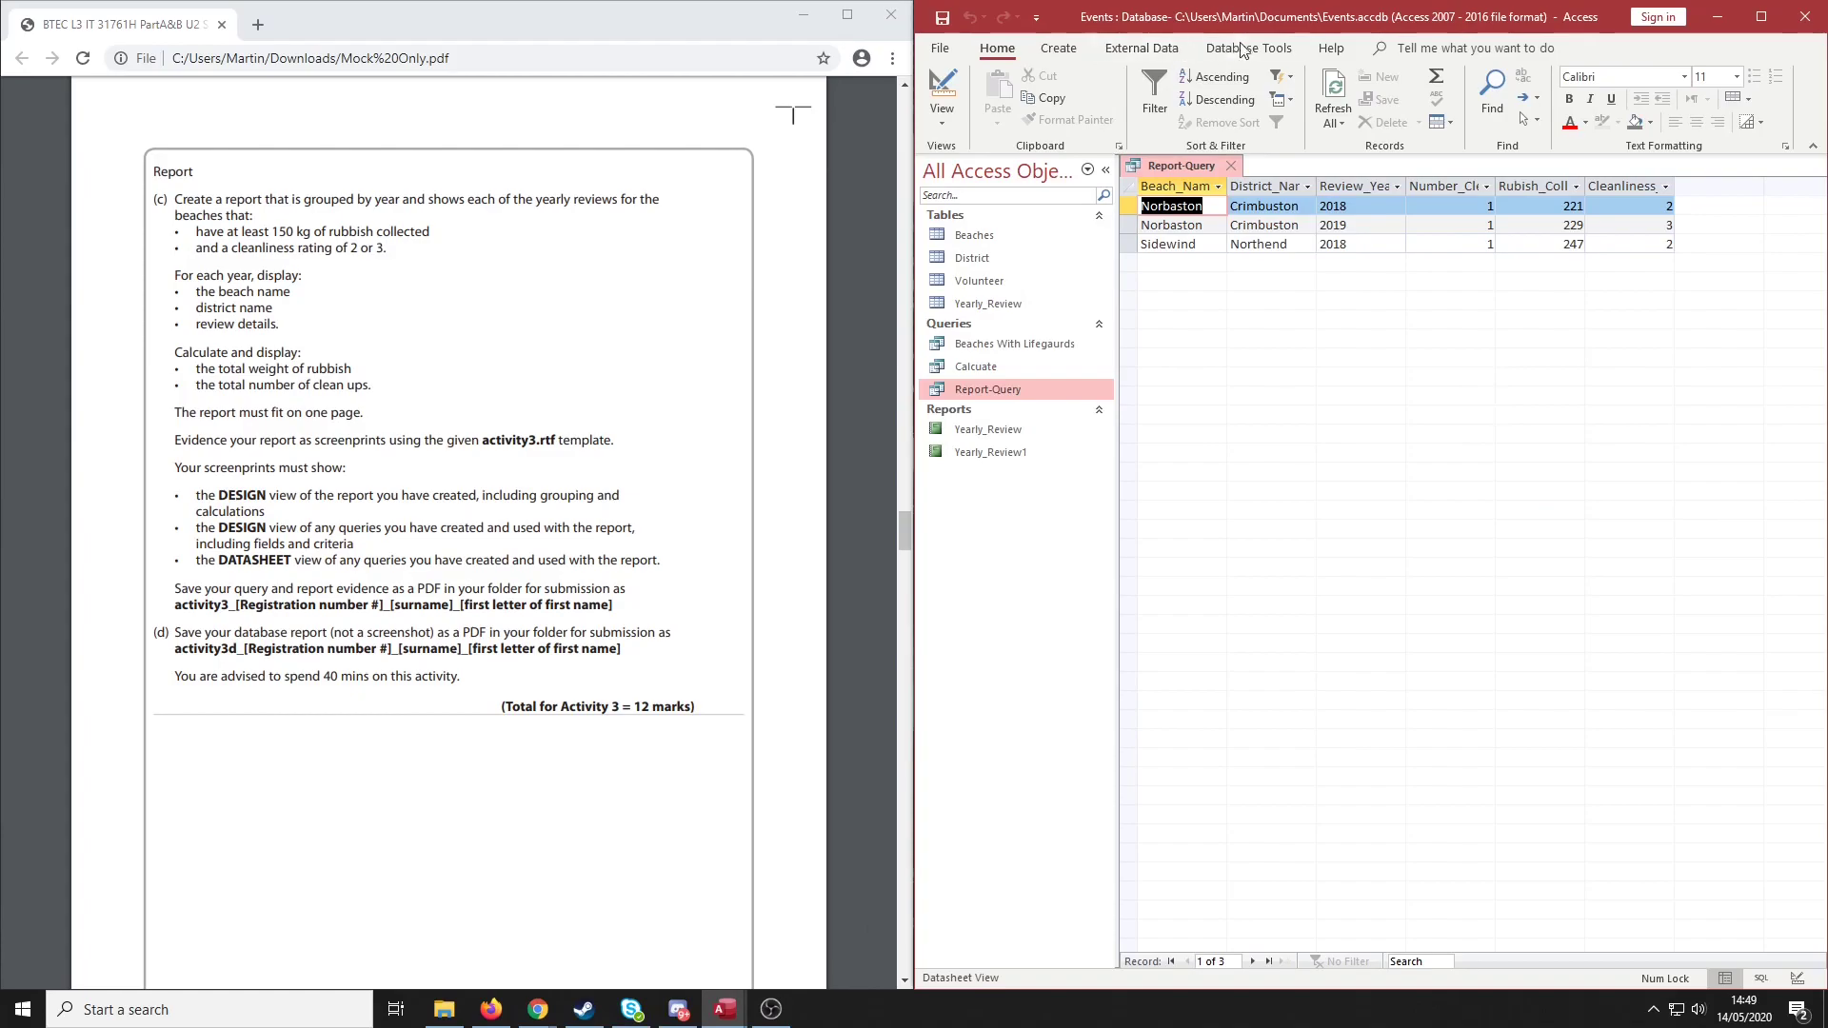
# Start the Report Wizard, base the report on Report-Query and include all of its fields
pyautogui.click(1059, 48)
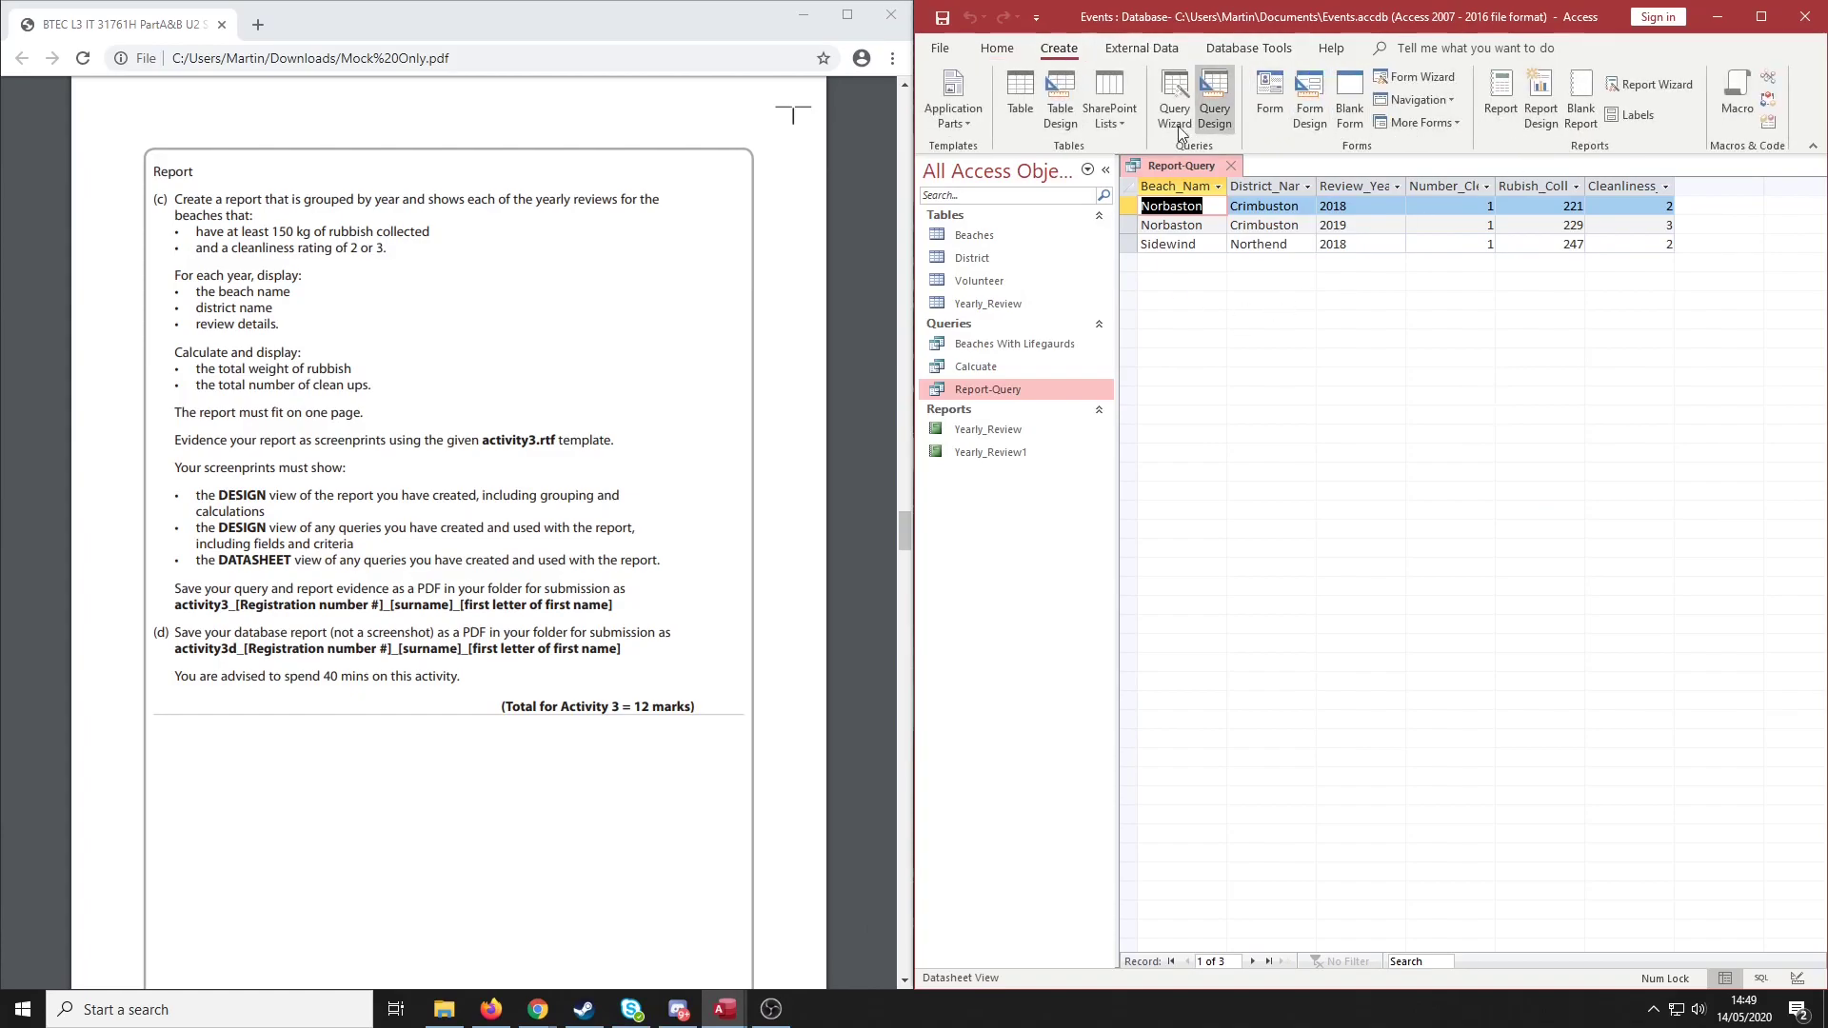
pyautogui.click(1687, 83)
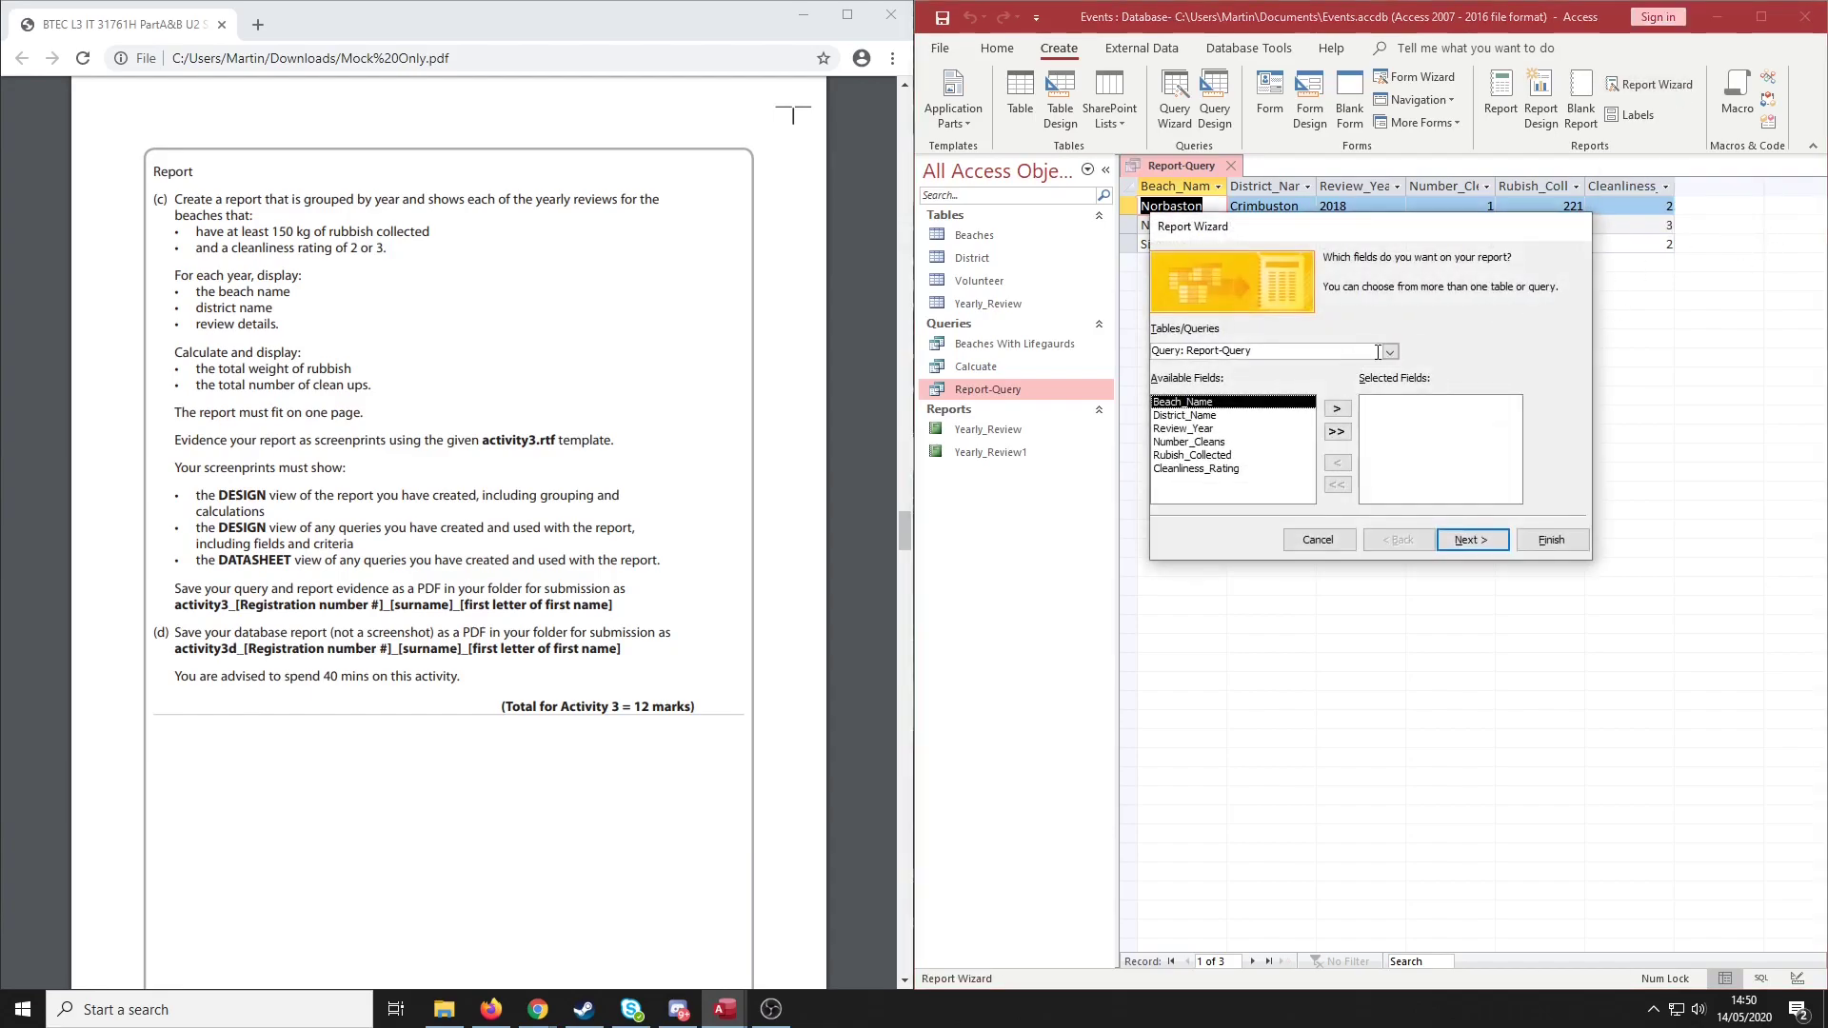
pyautogui.click(1389, 352)
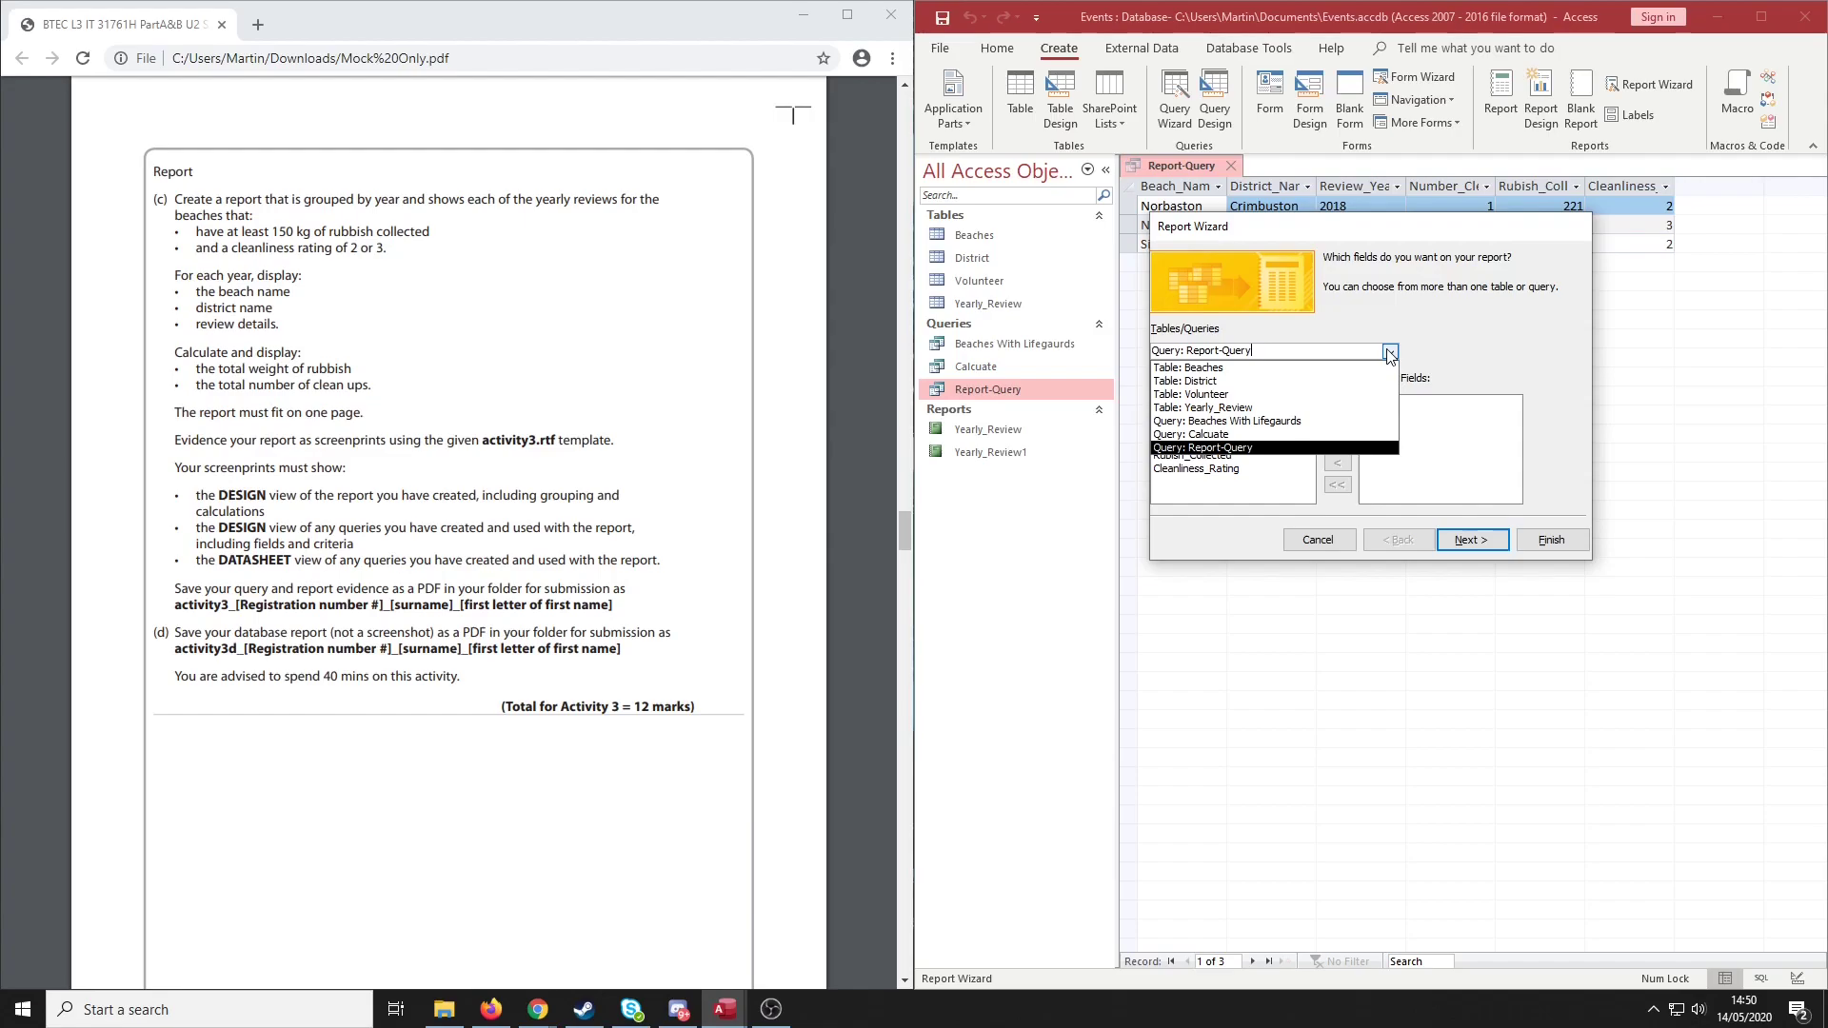
pyautogui.click(1211, 448)
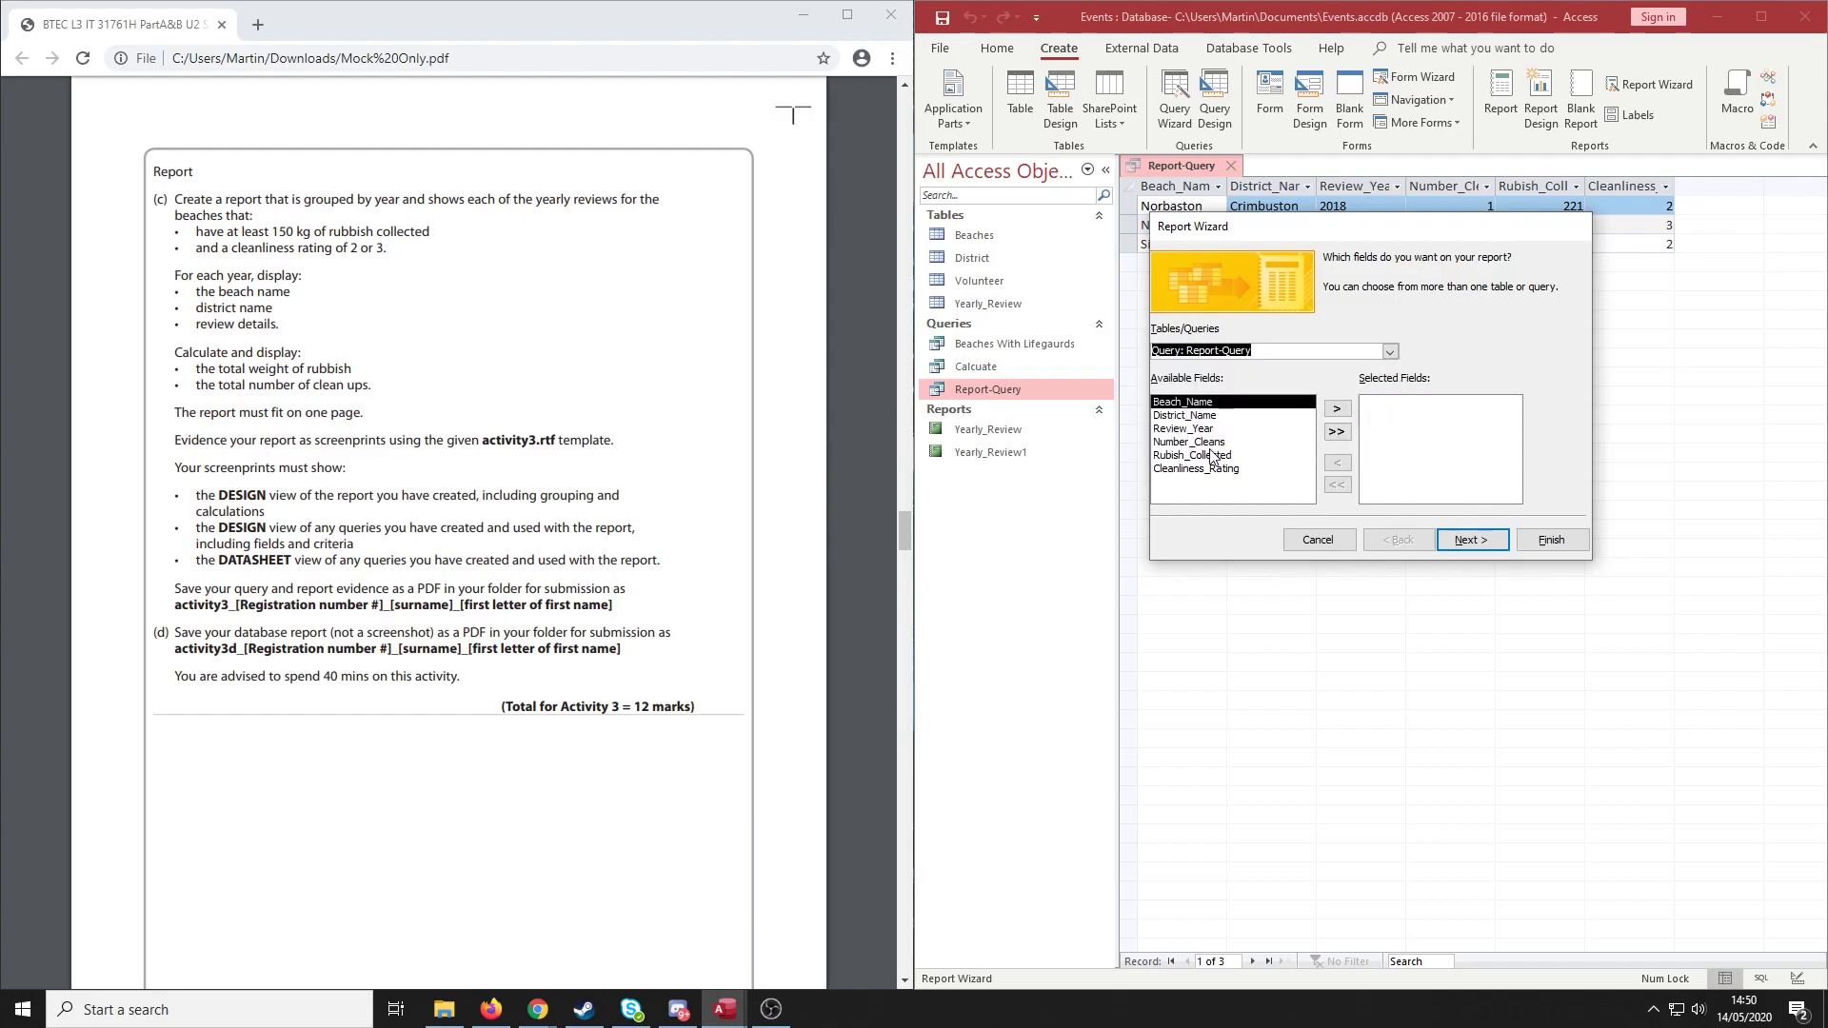
pyautogui.click(1337, 431)
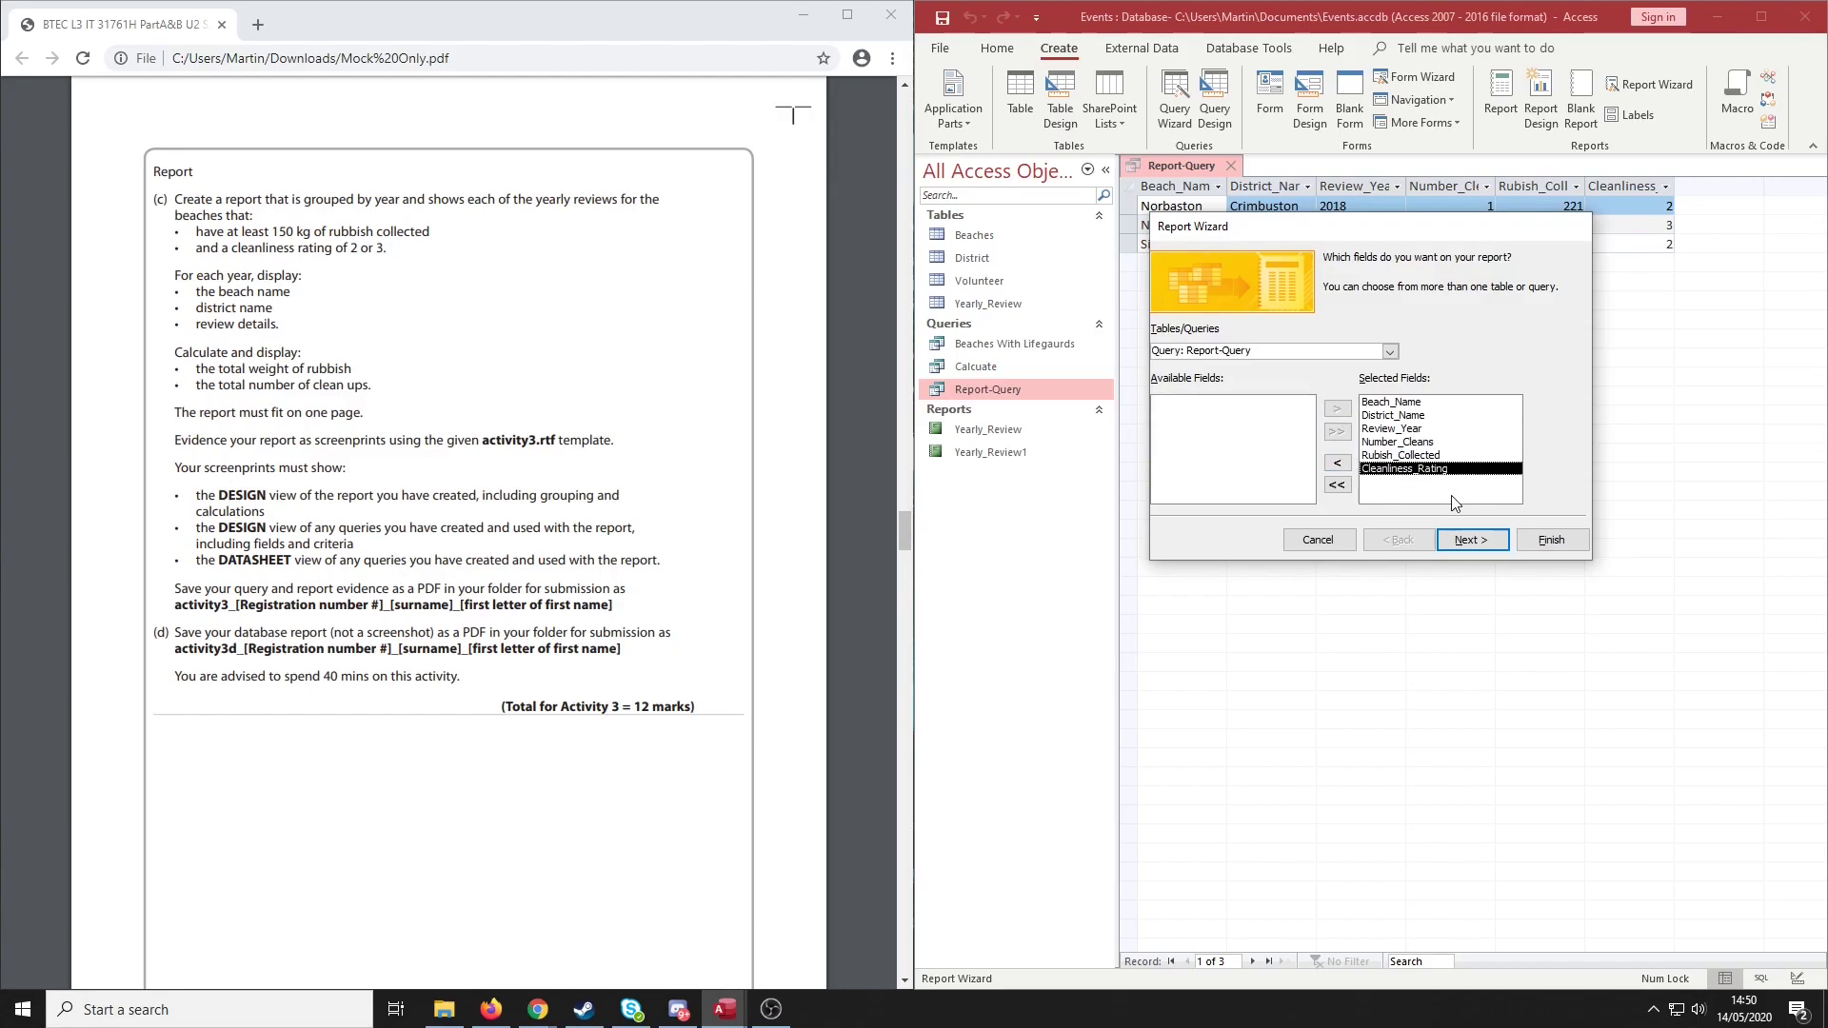
pyautogui.click(1468, 539)
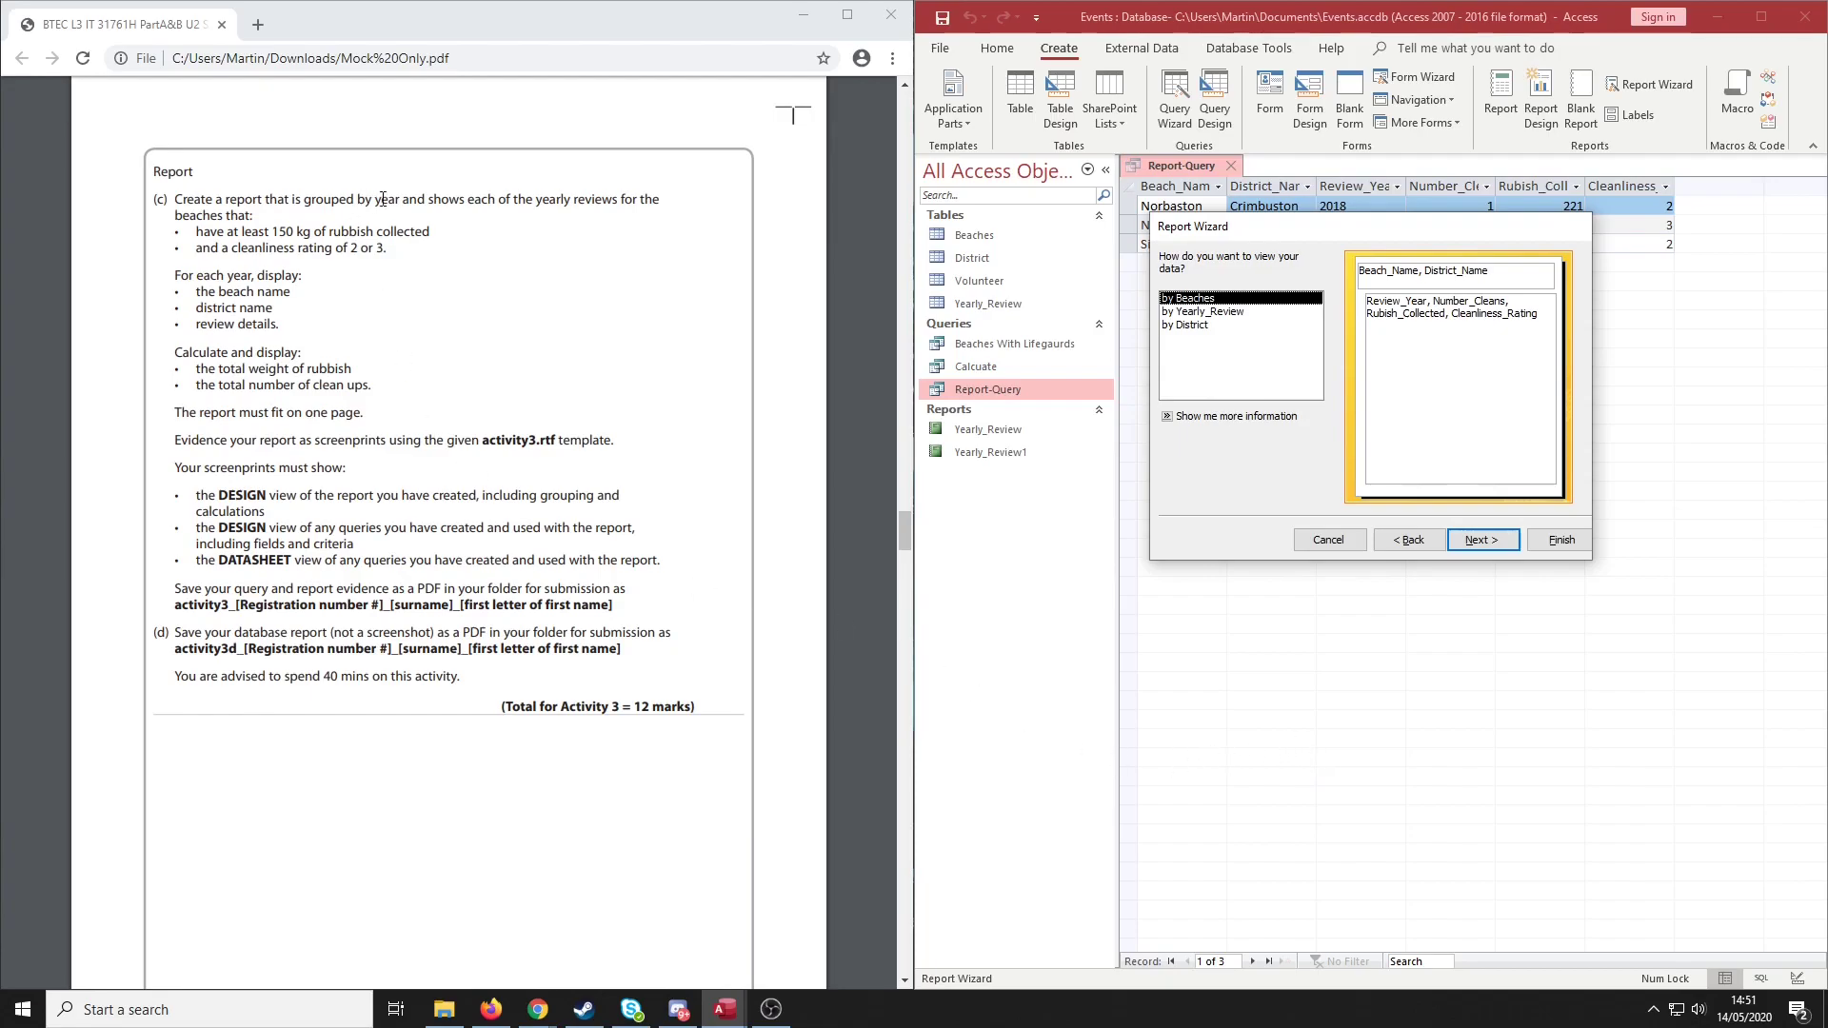
# Compare the data views by Beaches, Yearly_Review and District, and choose to view the report data by Yearly_Review
pyautogui.click(1224, 313)
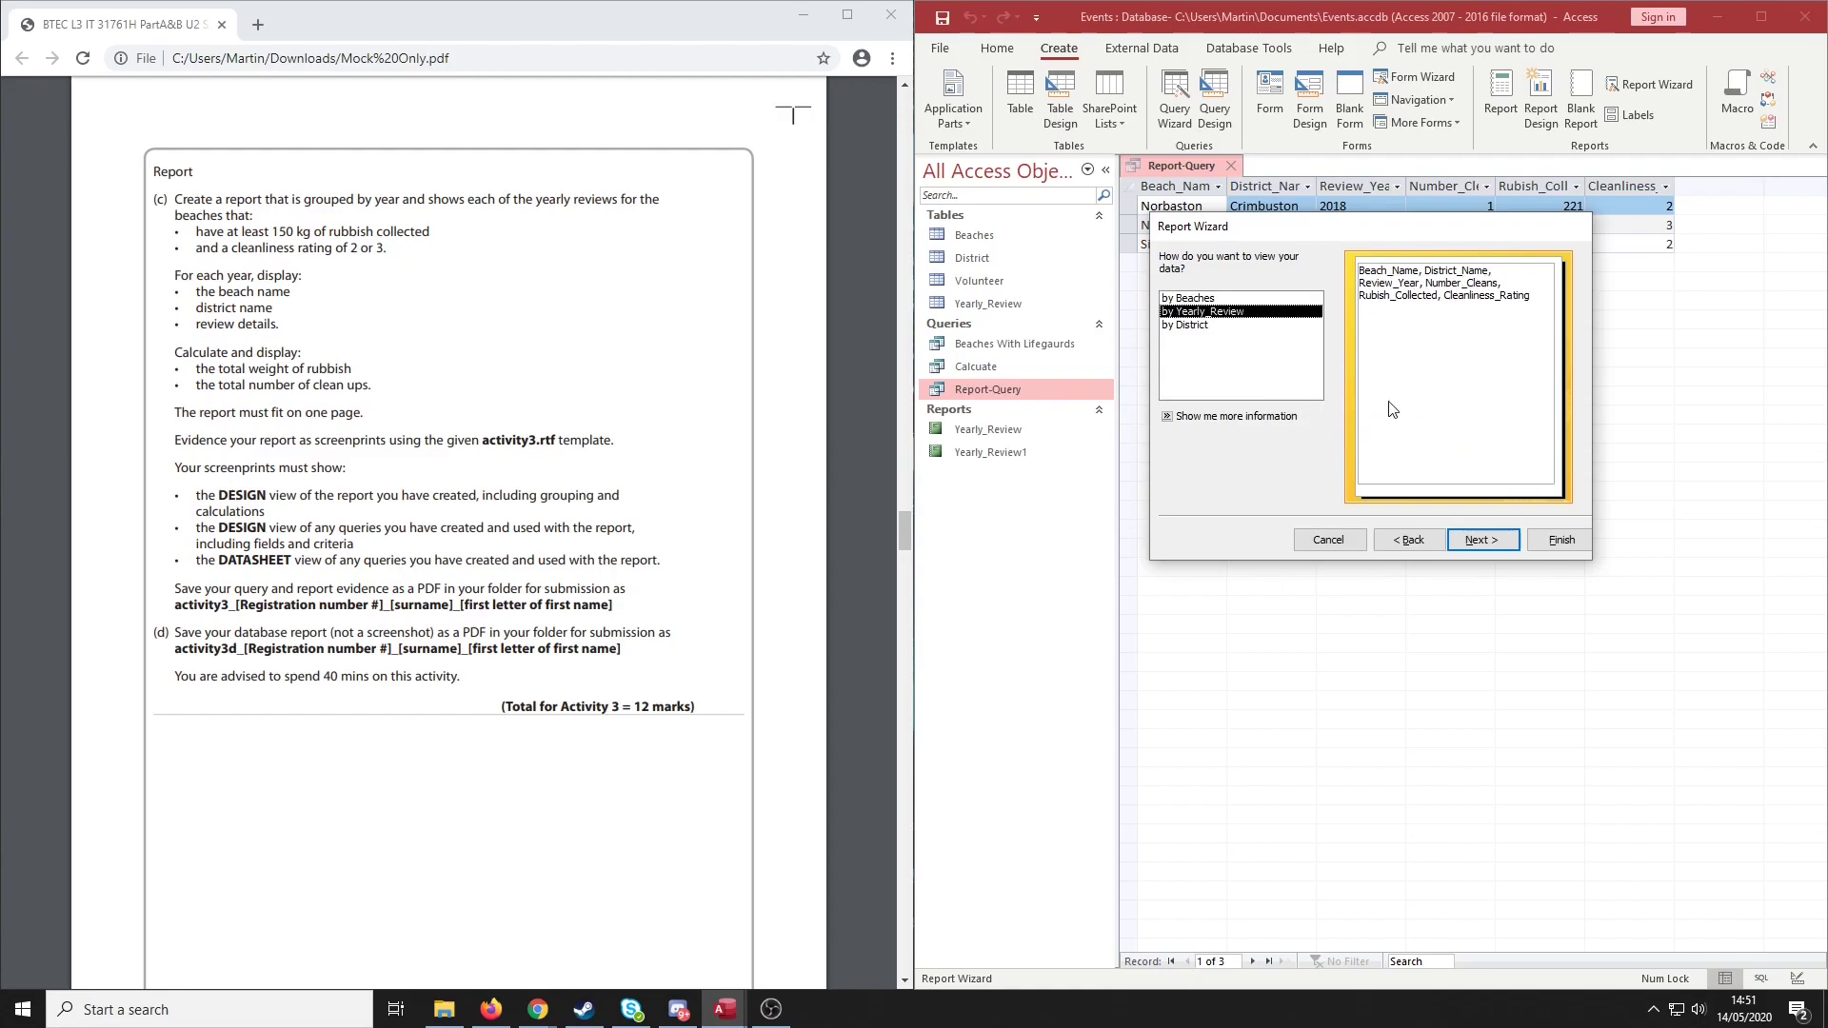
pyautogui.click(1238, 326)
pyautogui.click(1273, 299)
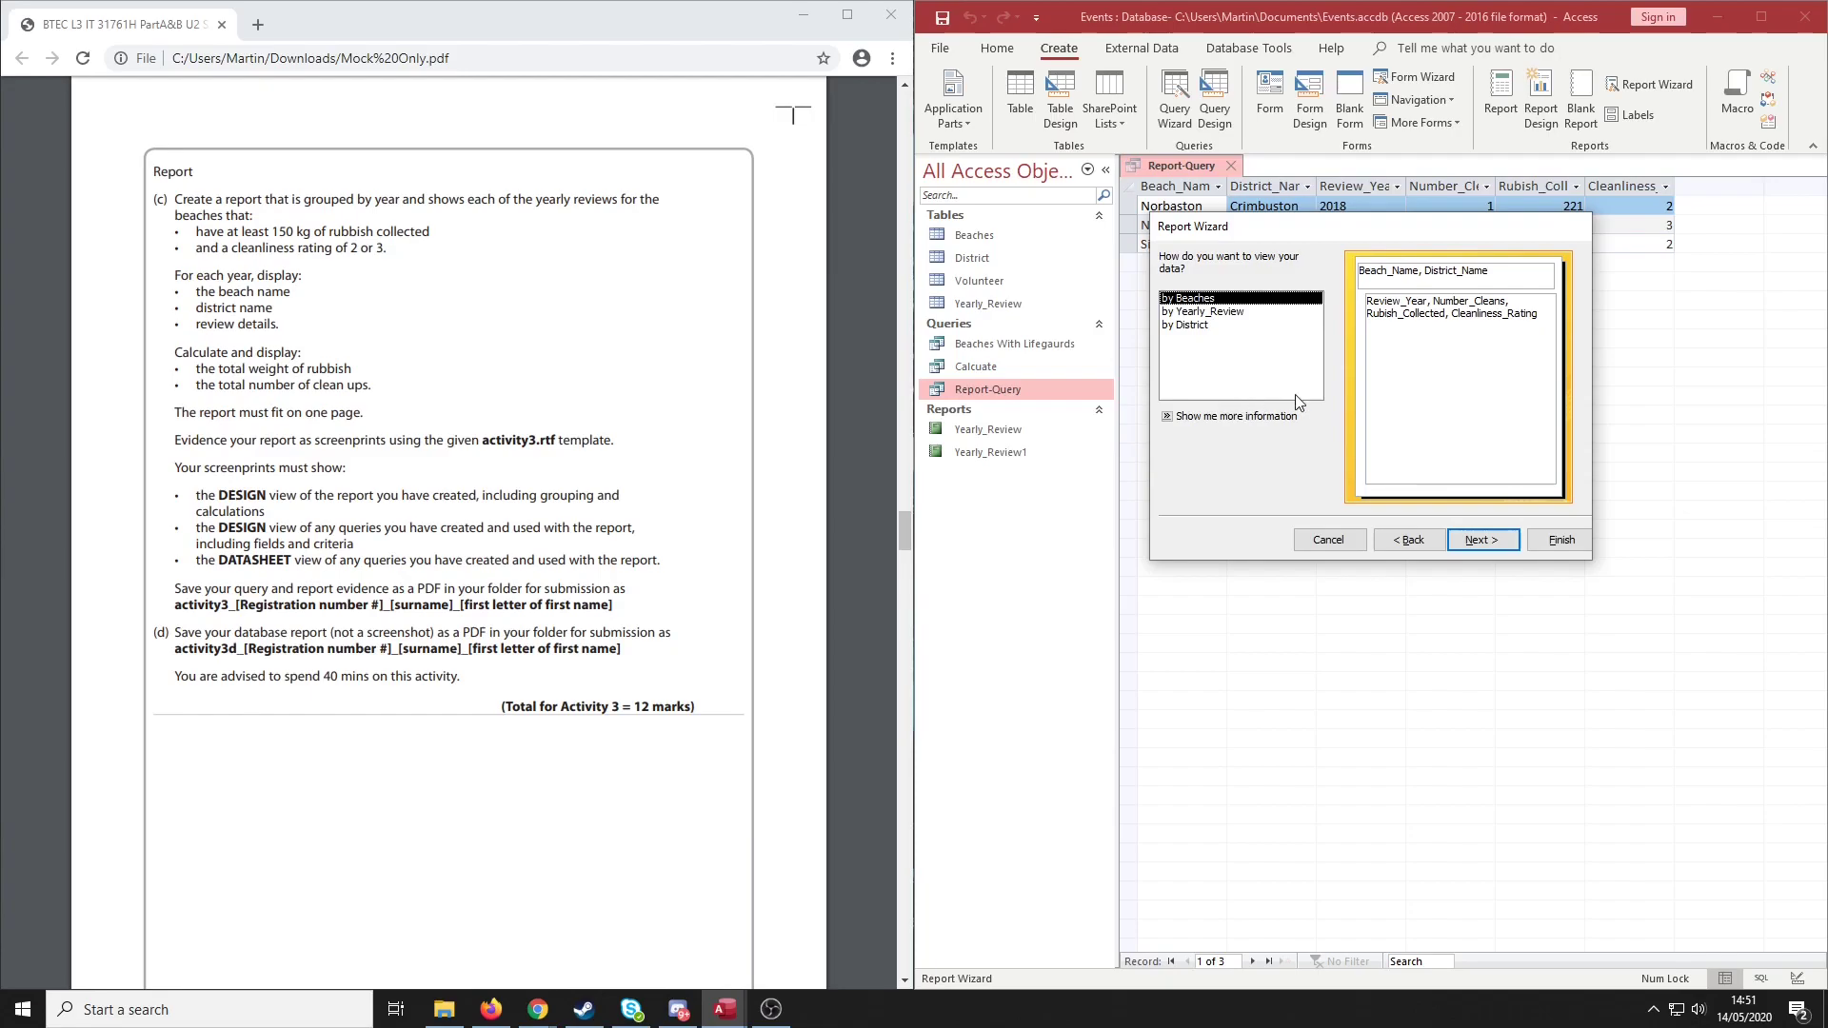
pyautogui.click(1307, 315)
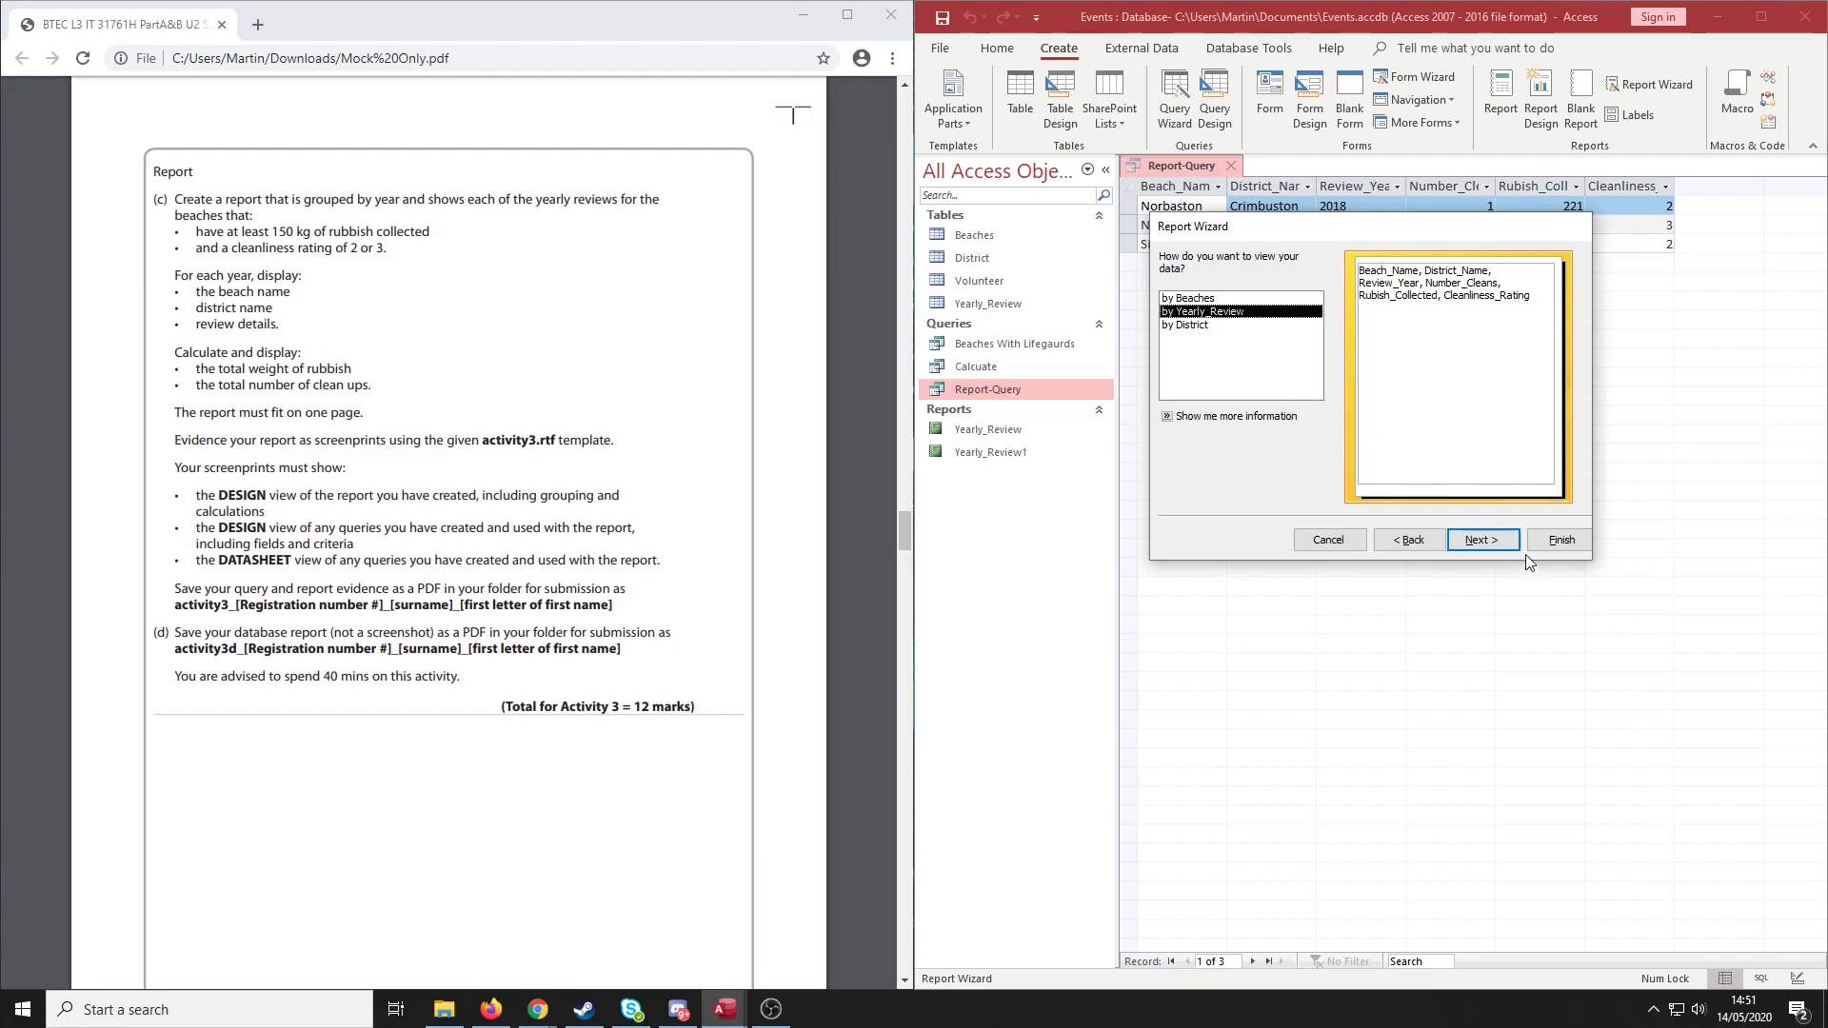
pyautogui.click(1484, 541)
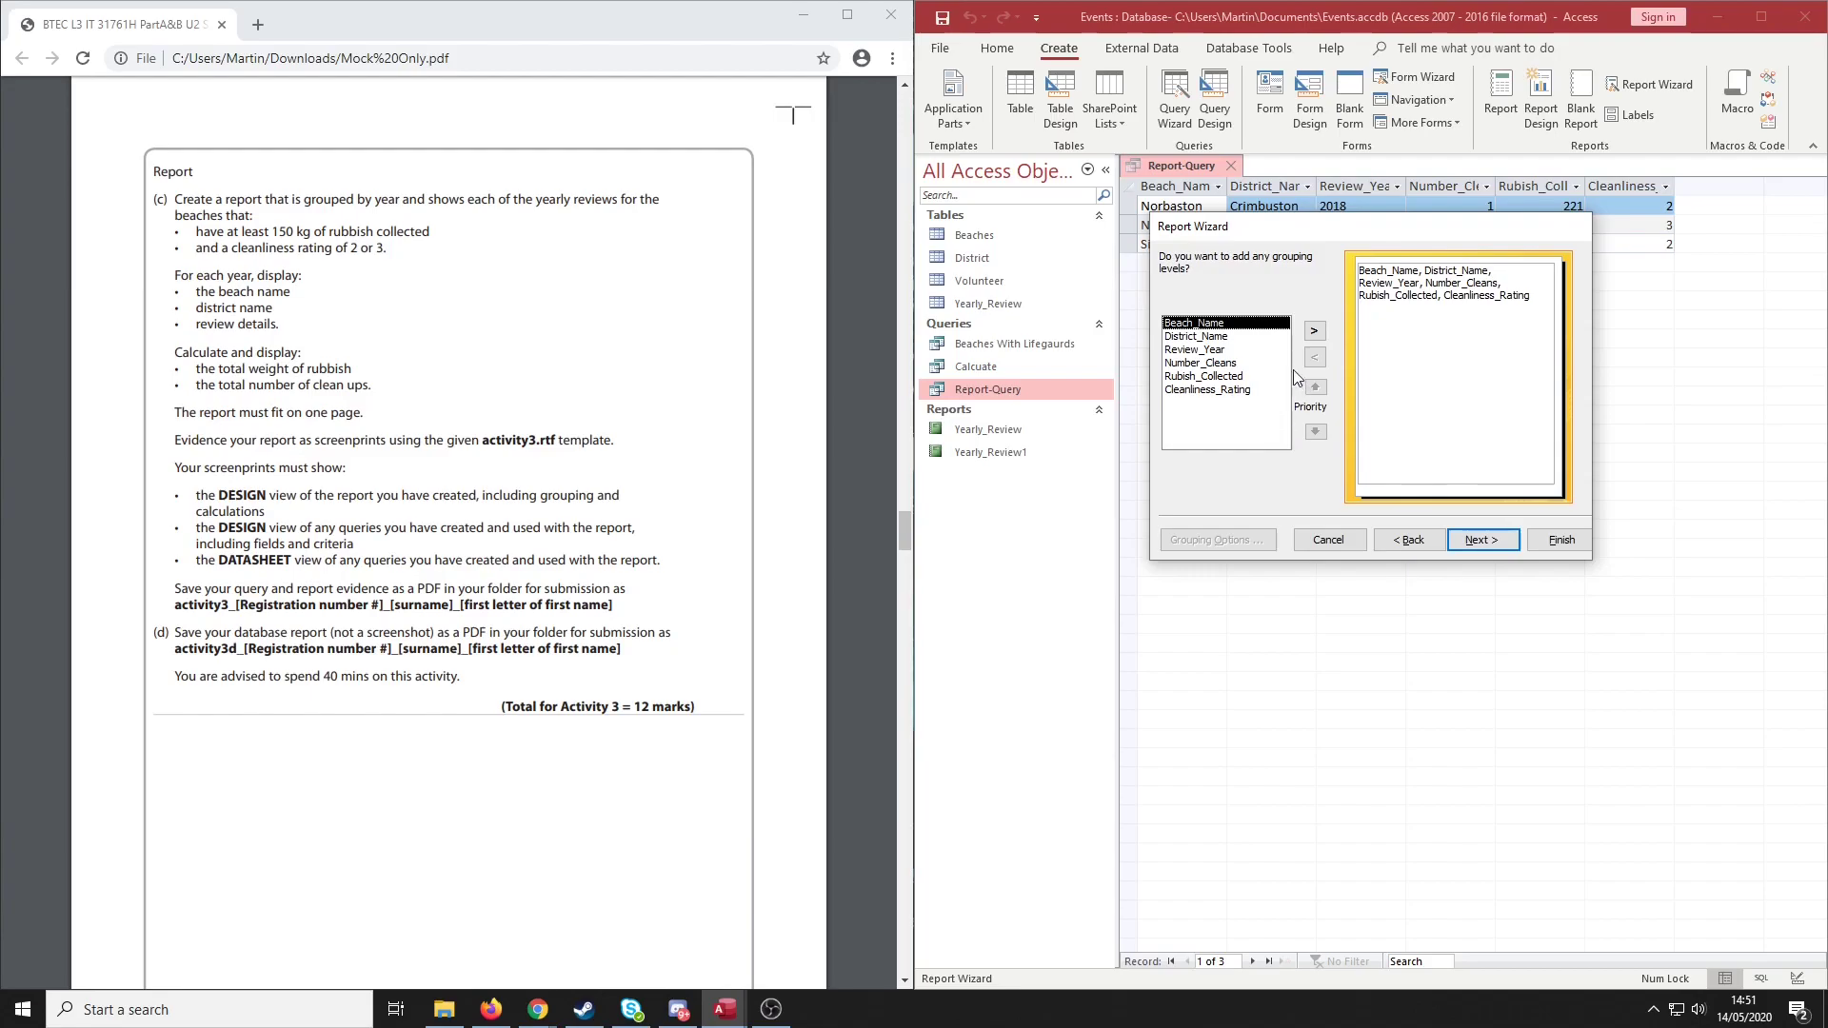
# Add Review_Year as the report's grouping level
pyautogui.click(1217, 351)
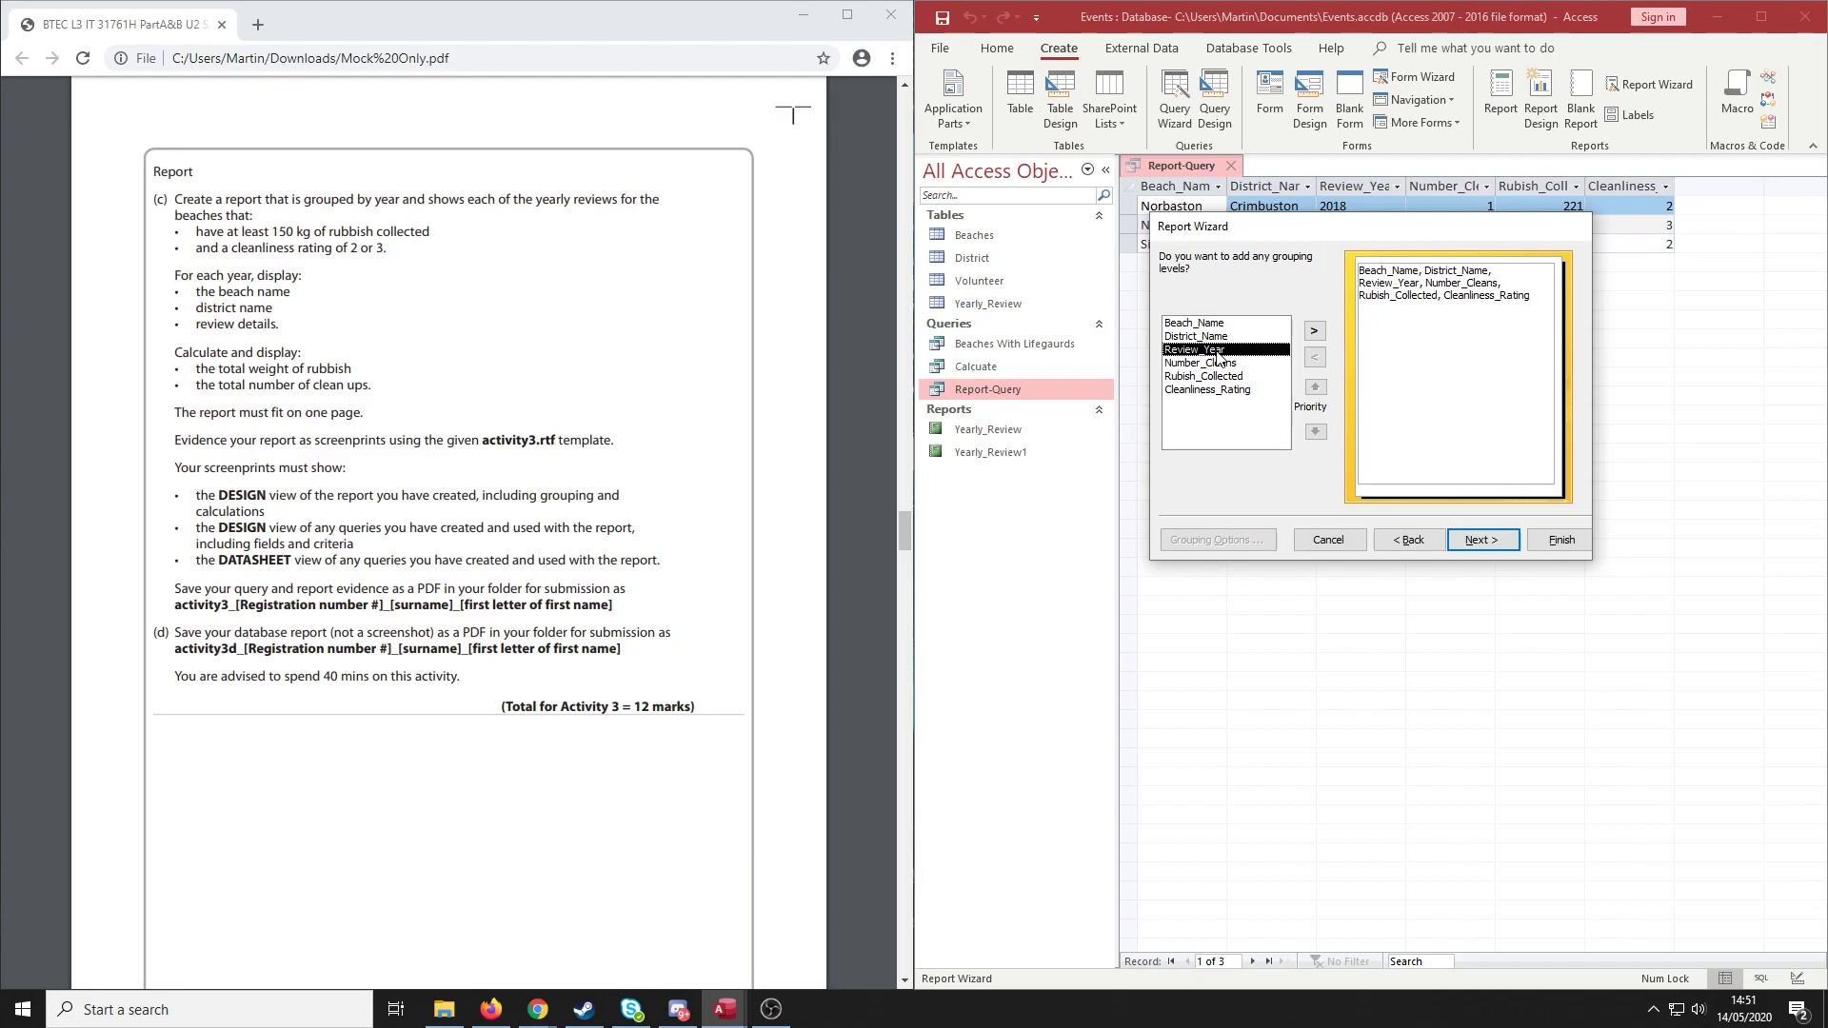
pyautogui.click(1315, 332)
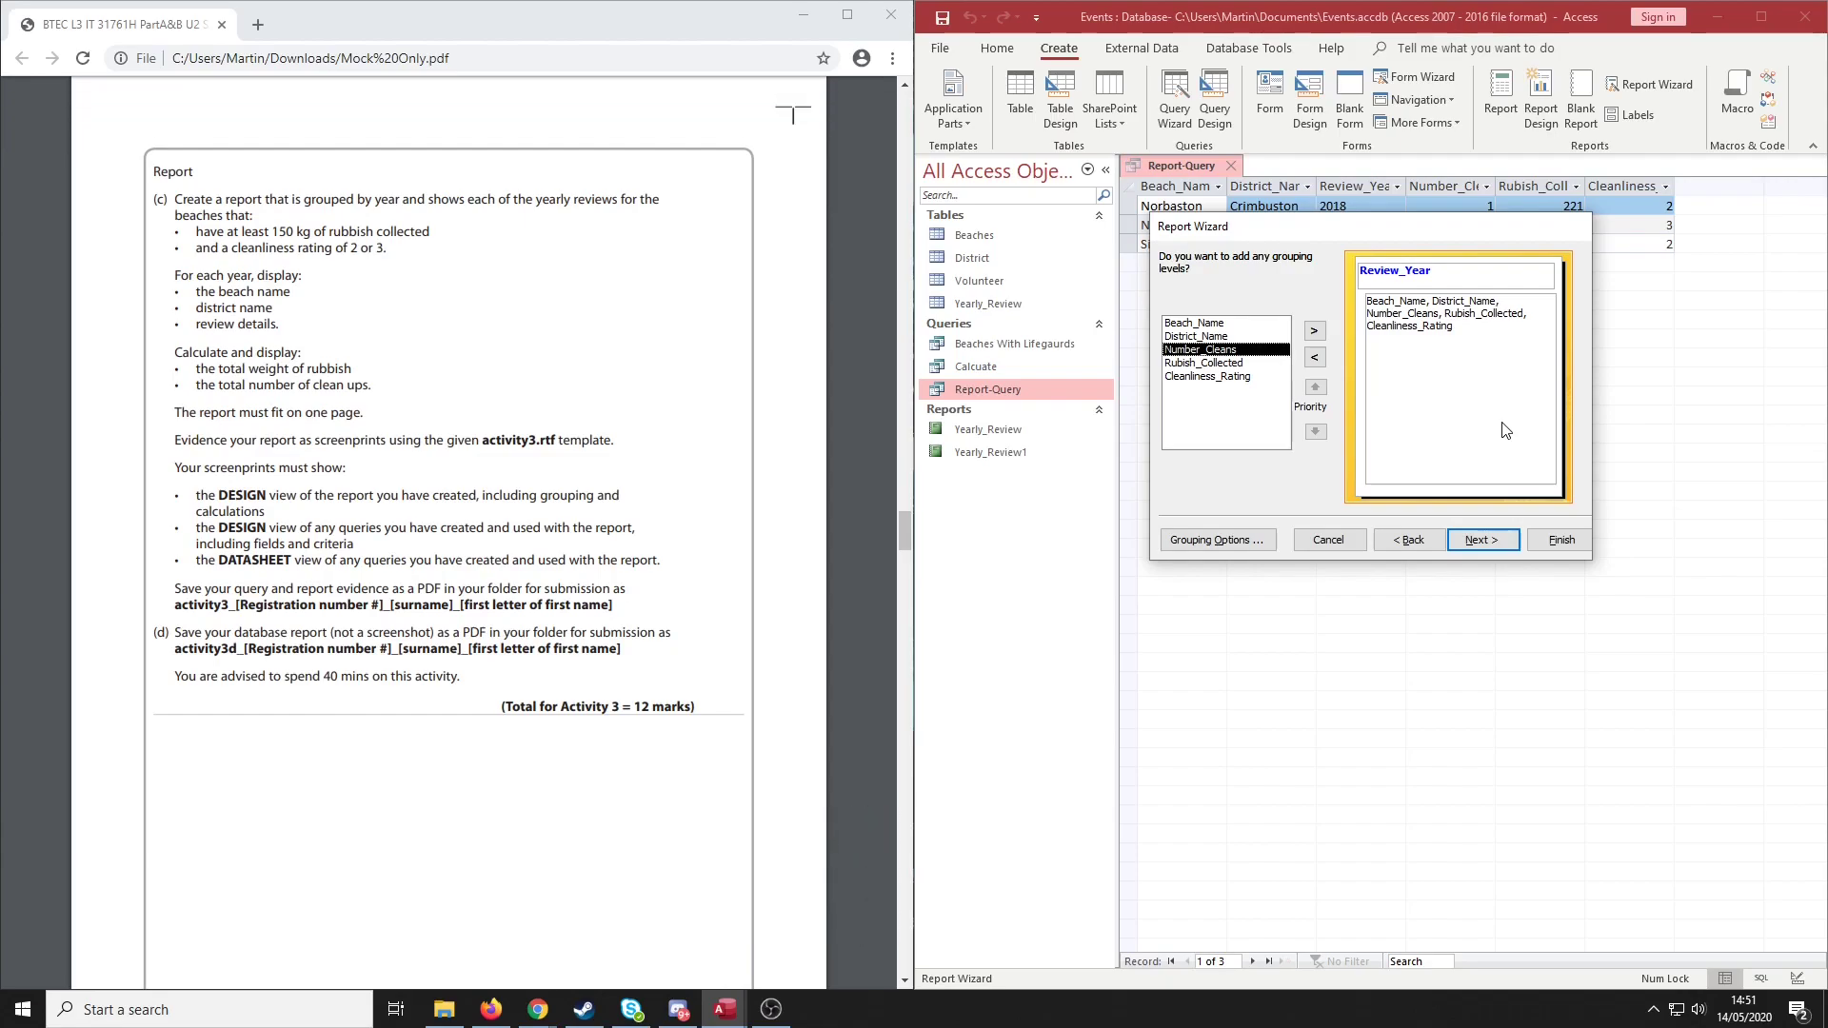
pyautogui.click(1501, 543)
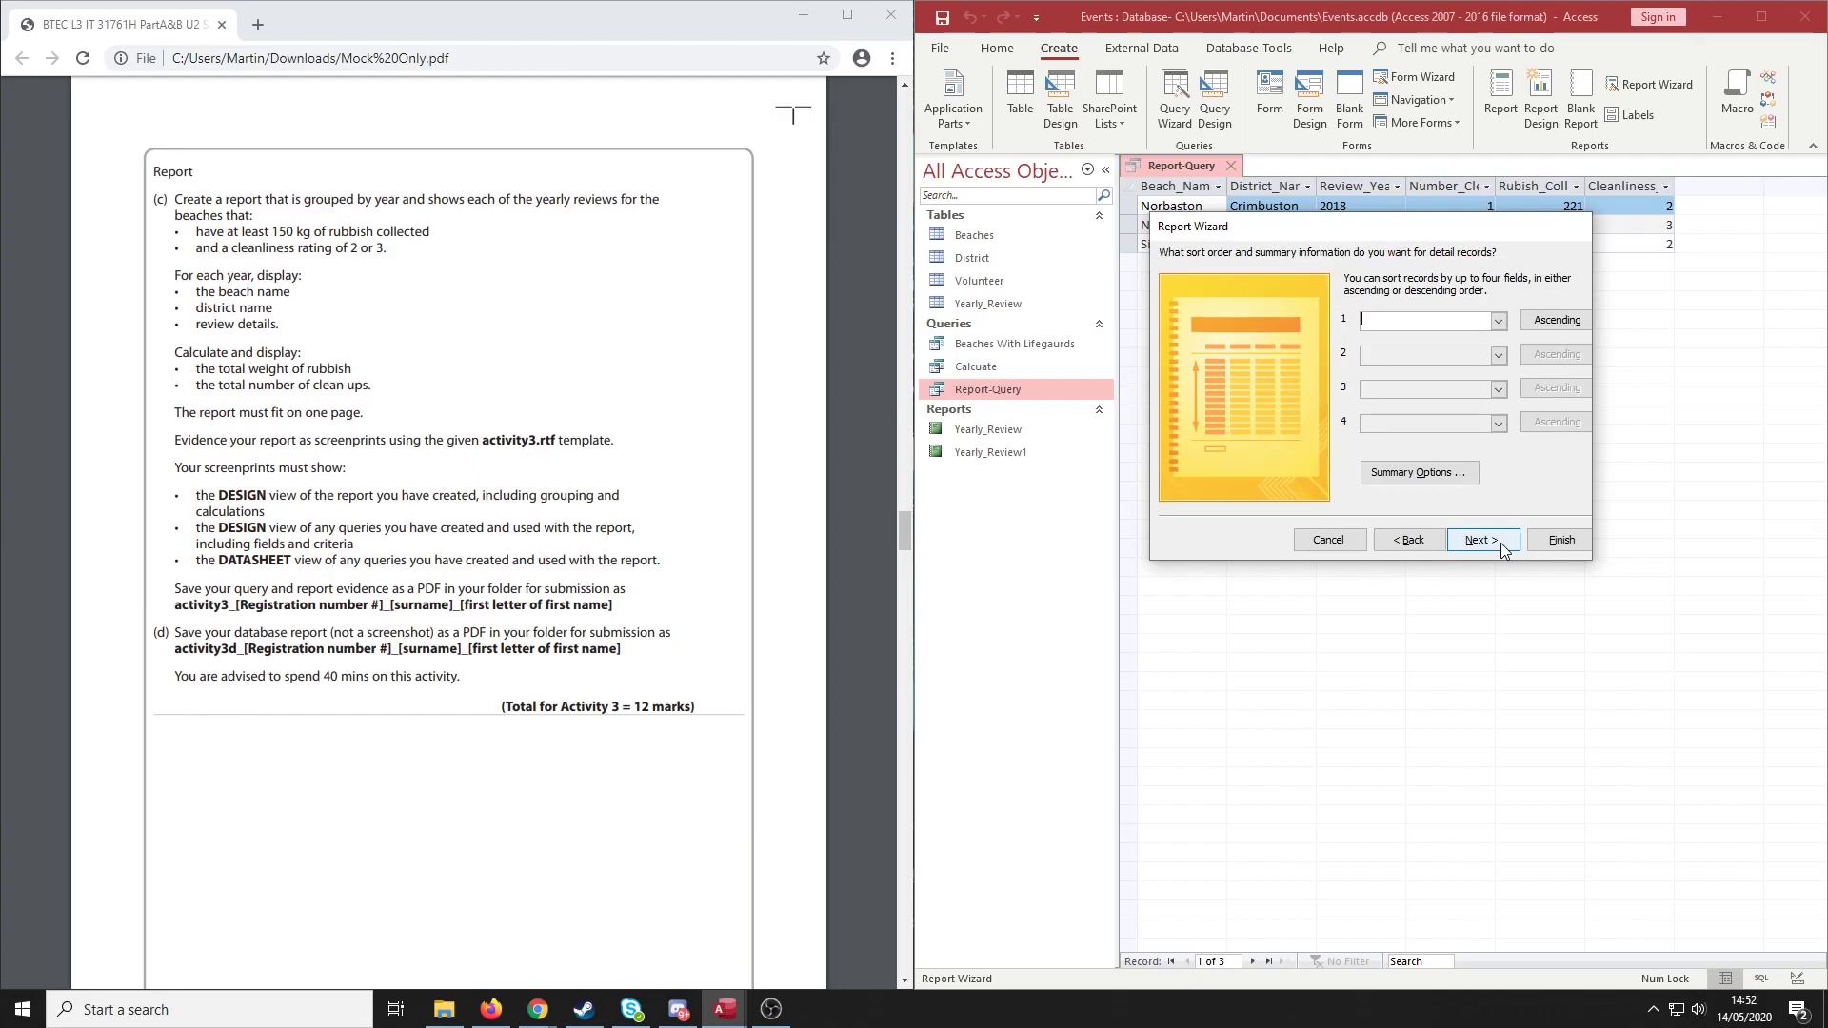
# Sort the detail records by Rubish_Collected in ascending order and accept the stepped portrait layout
pyautogui.click(1498, 320)
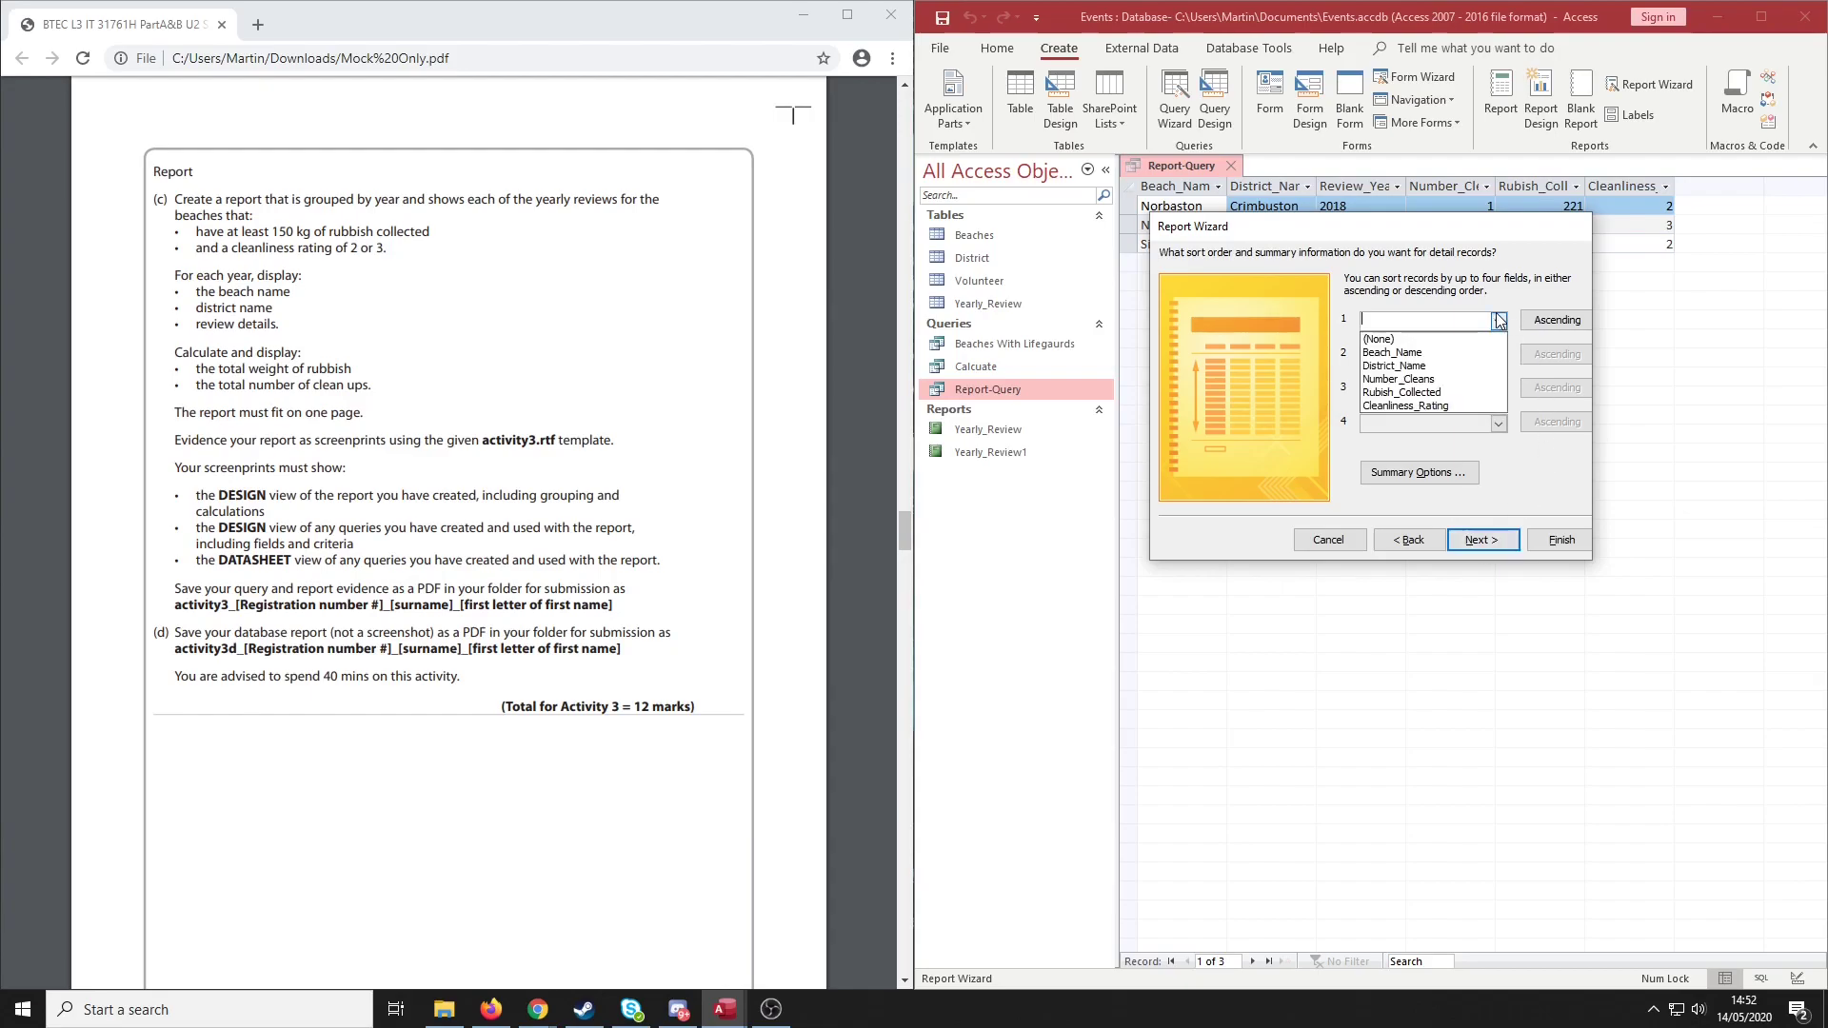
pyautogui.click(1471, 392)
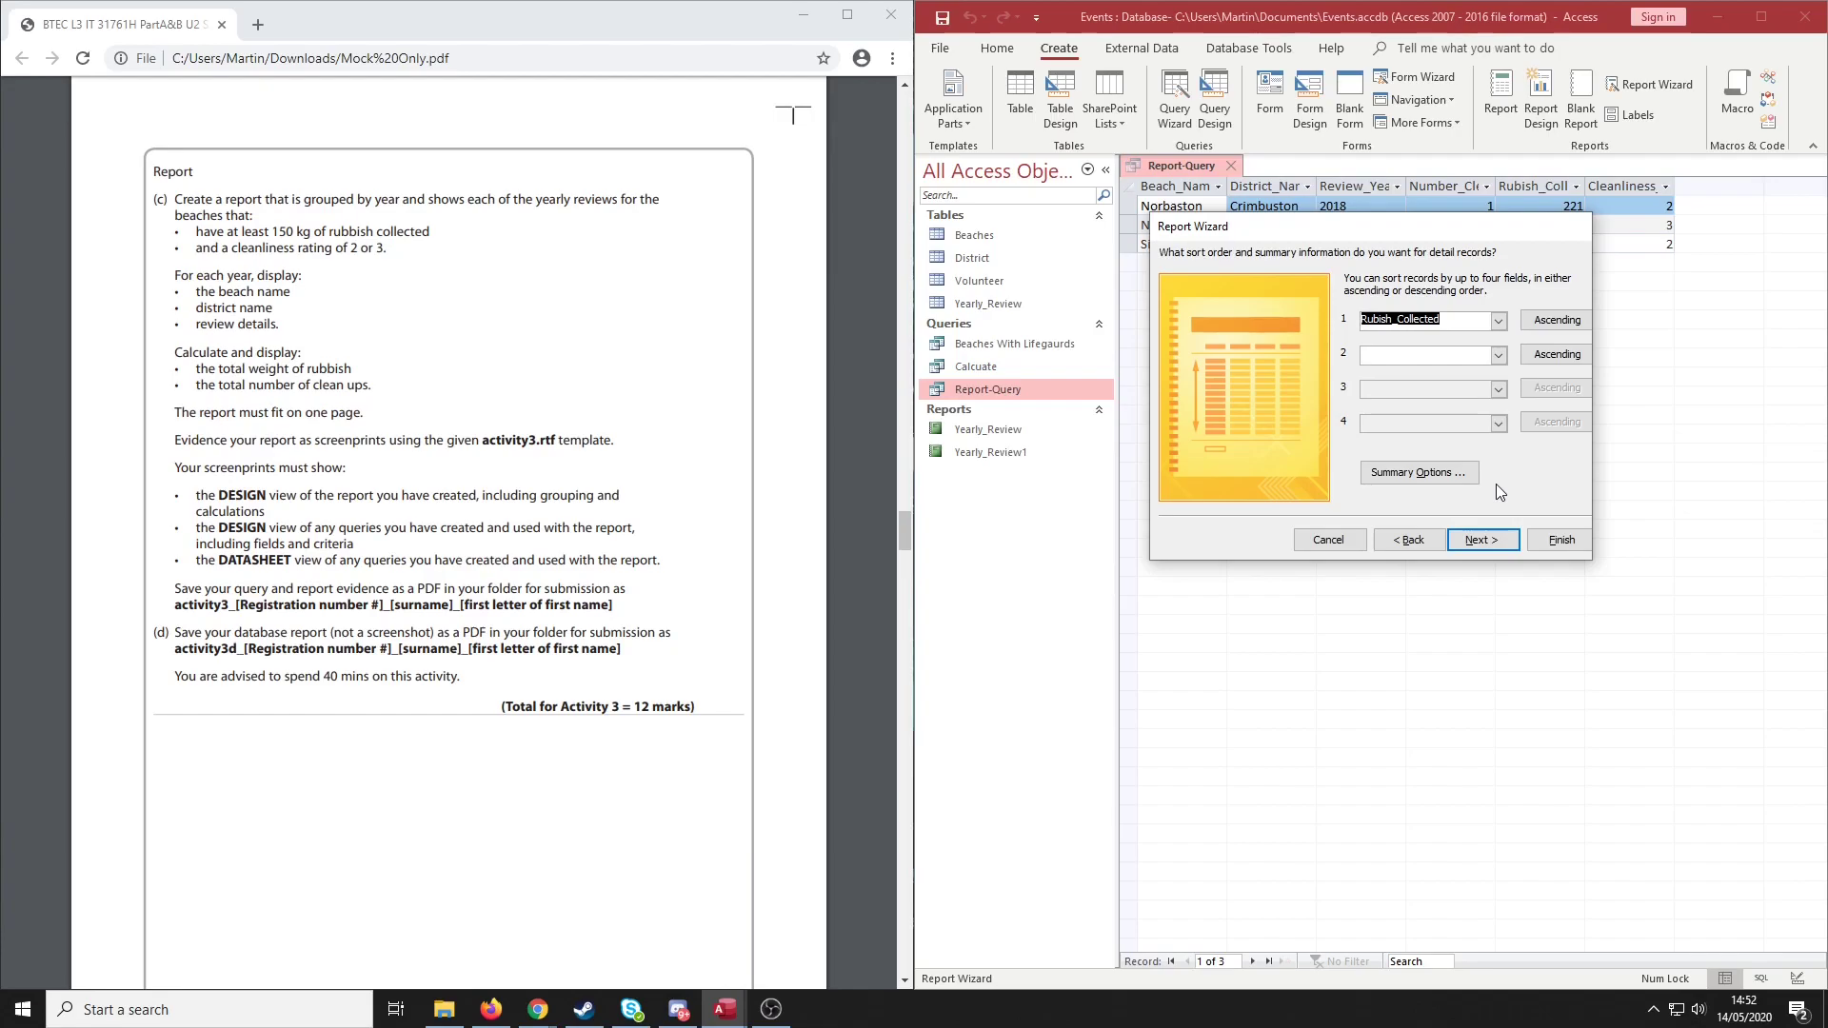
pyautogui.click(1484, 540)
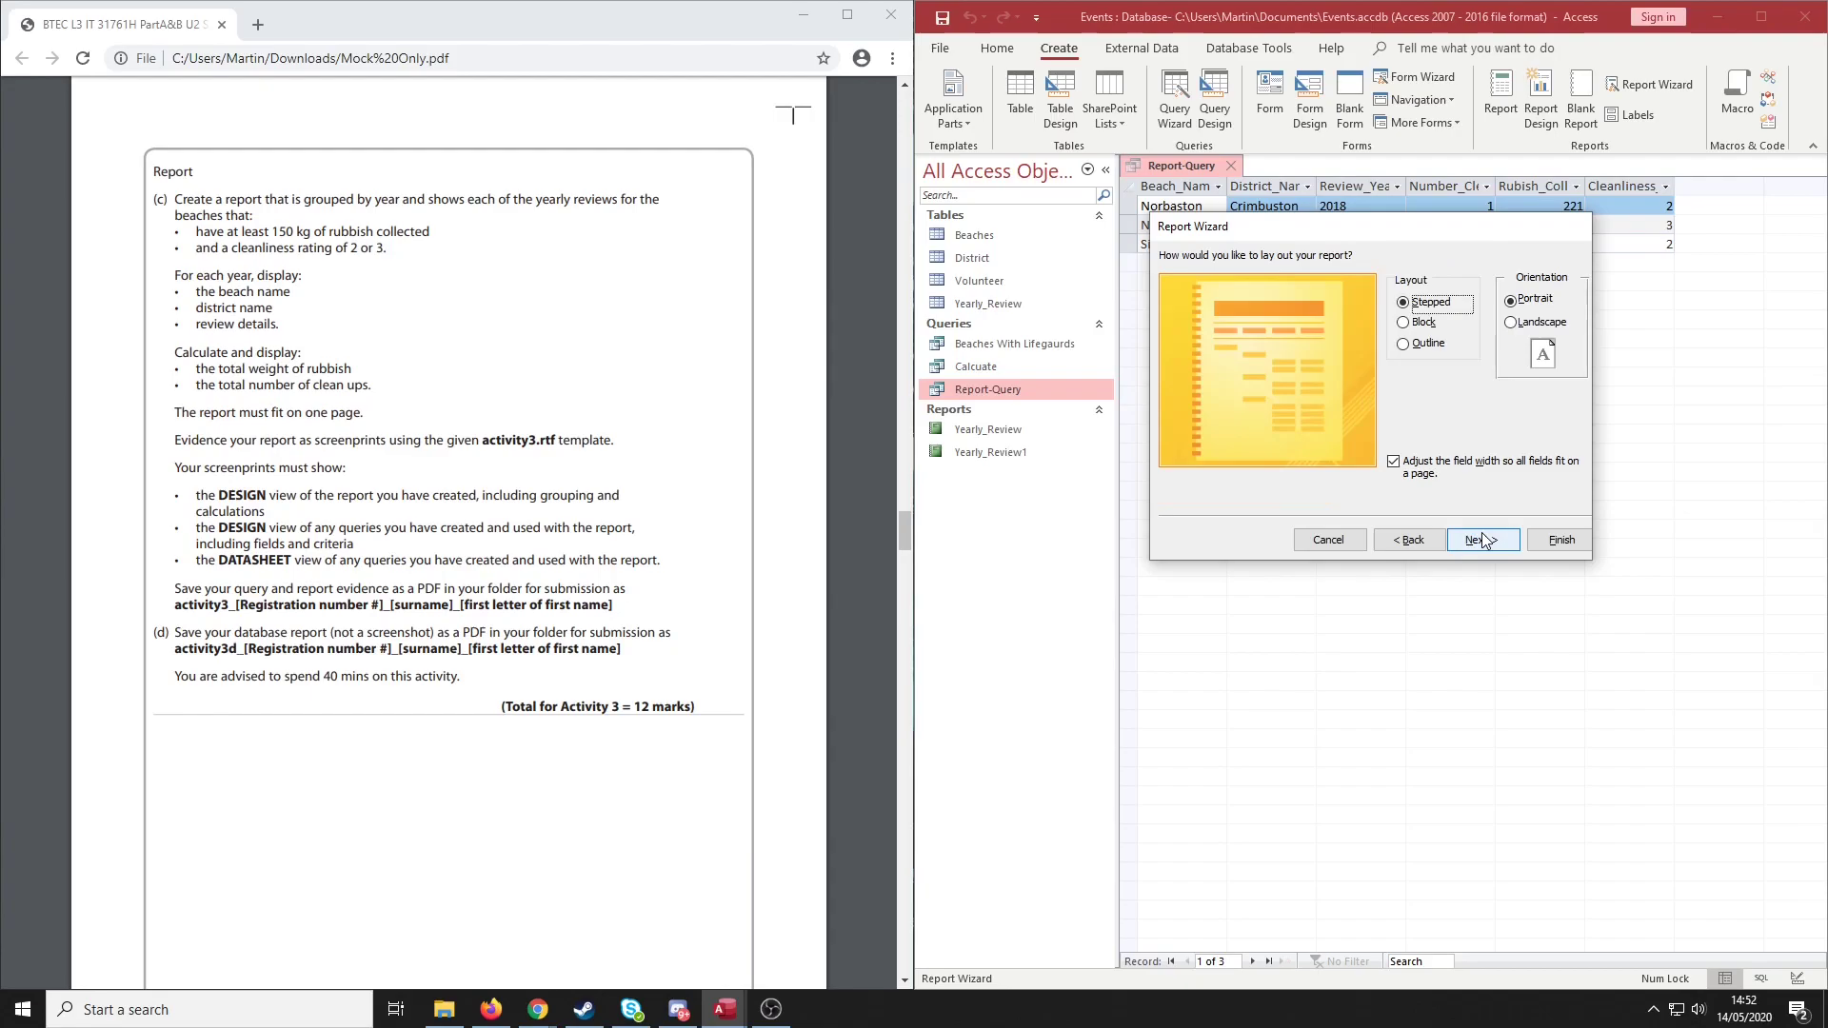
pyautogui.click(1482, 540)
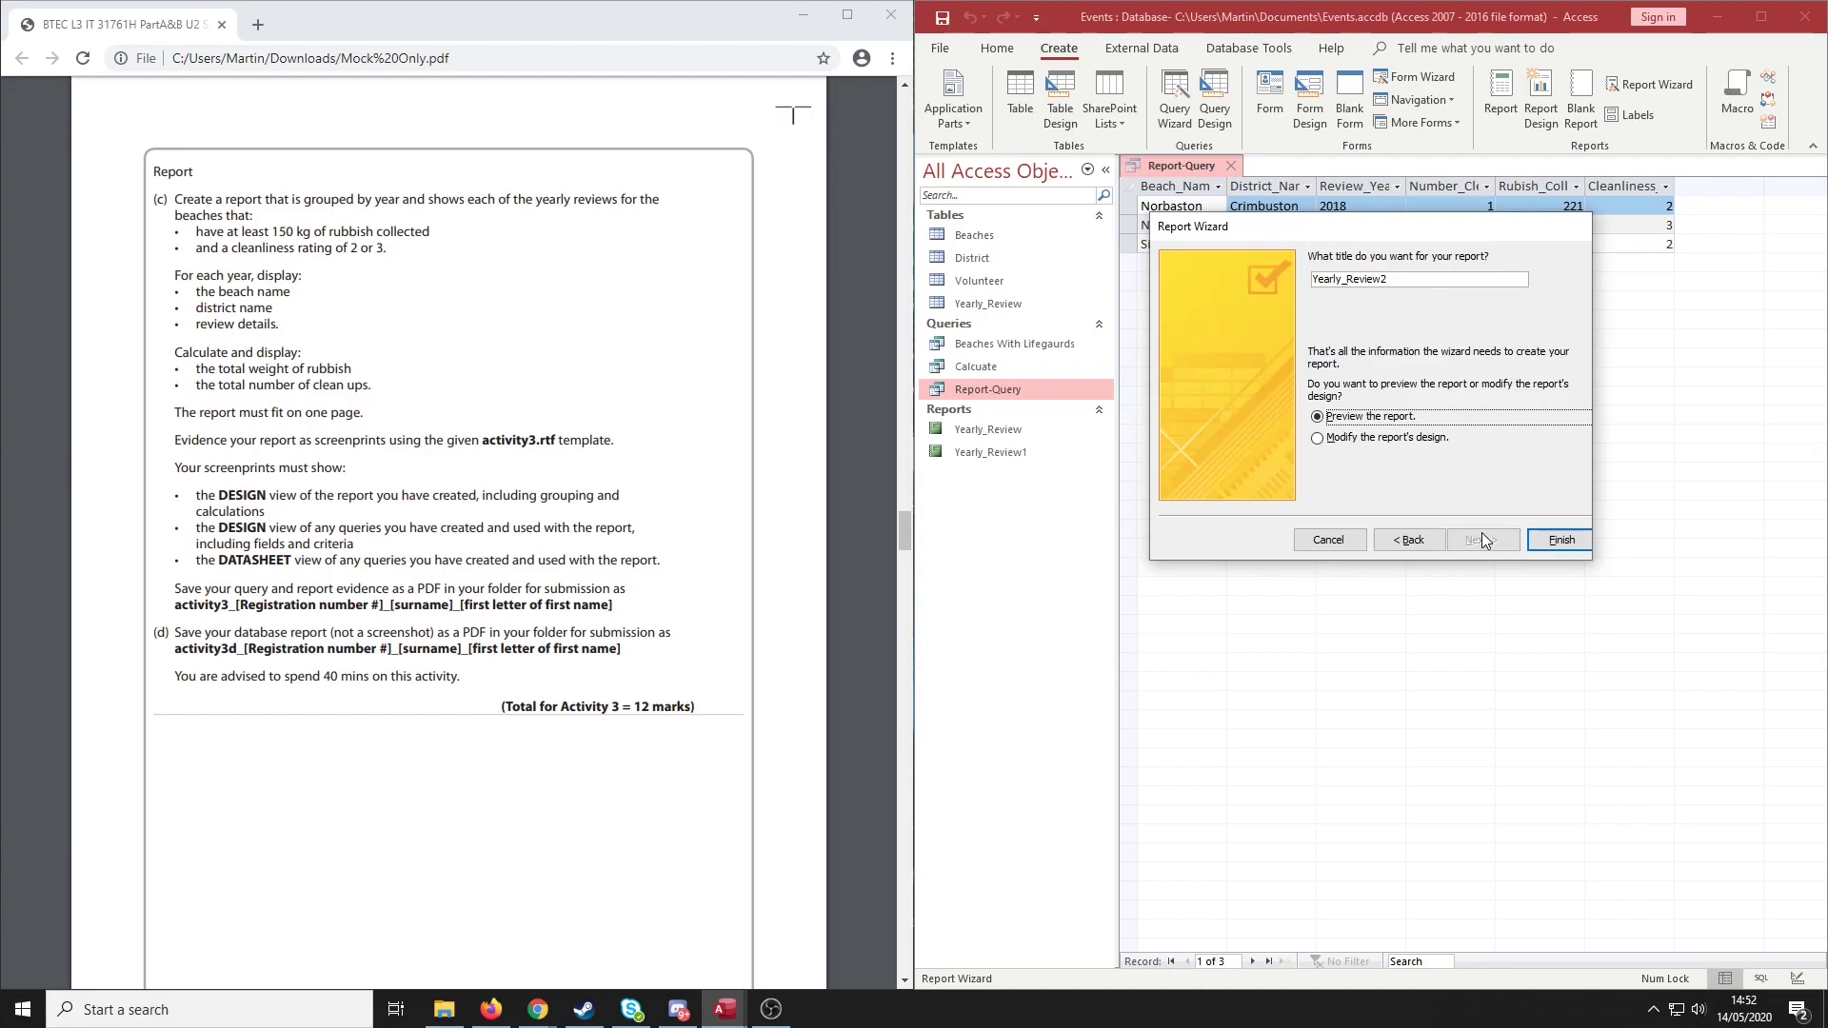
# Finish the wizard with the title Yearly_Review2 and the option to modify the design, and maximize the database window
pyautogui.click(1409, 279)
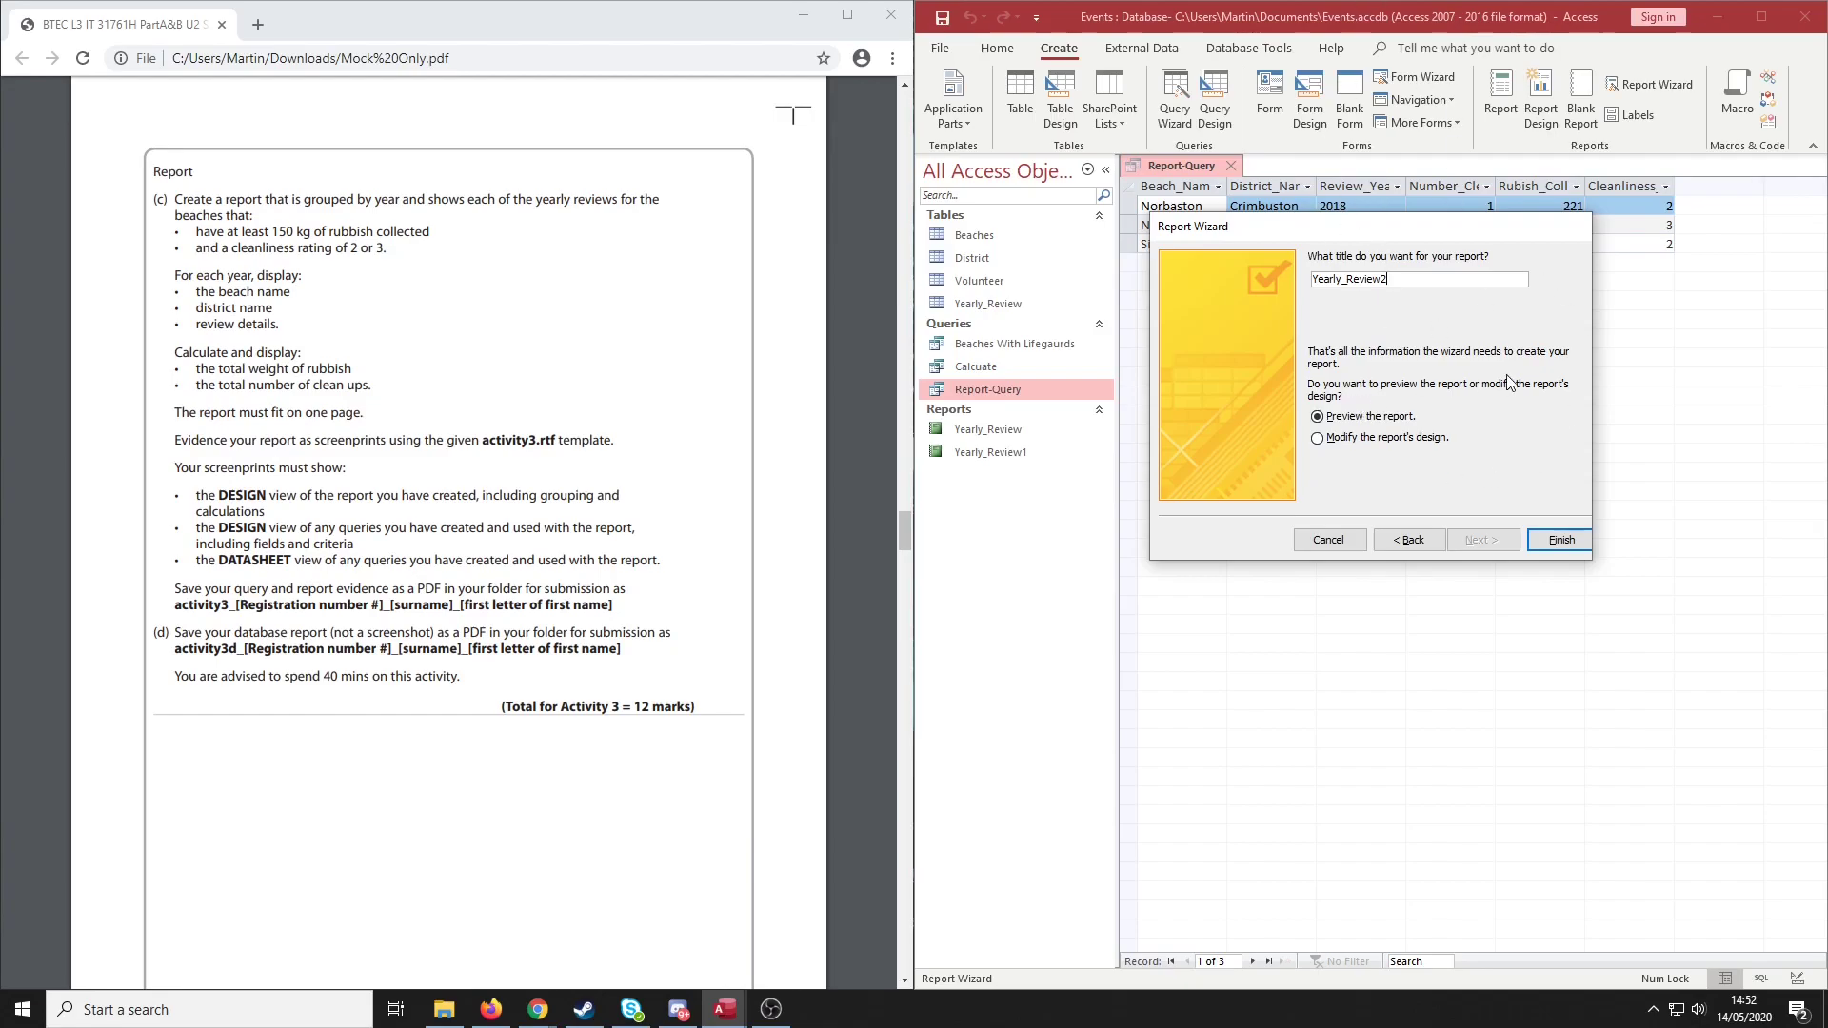
pyautogui.click(1334, 441)
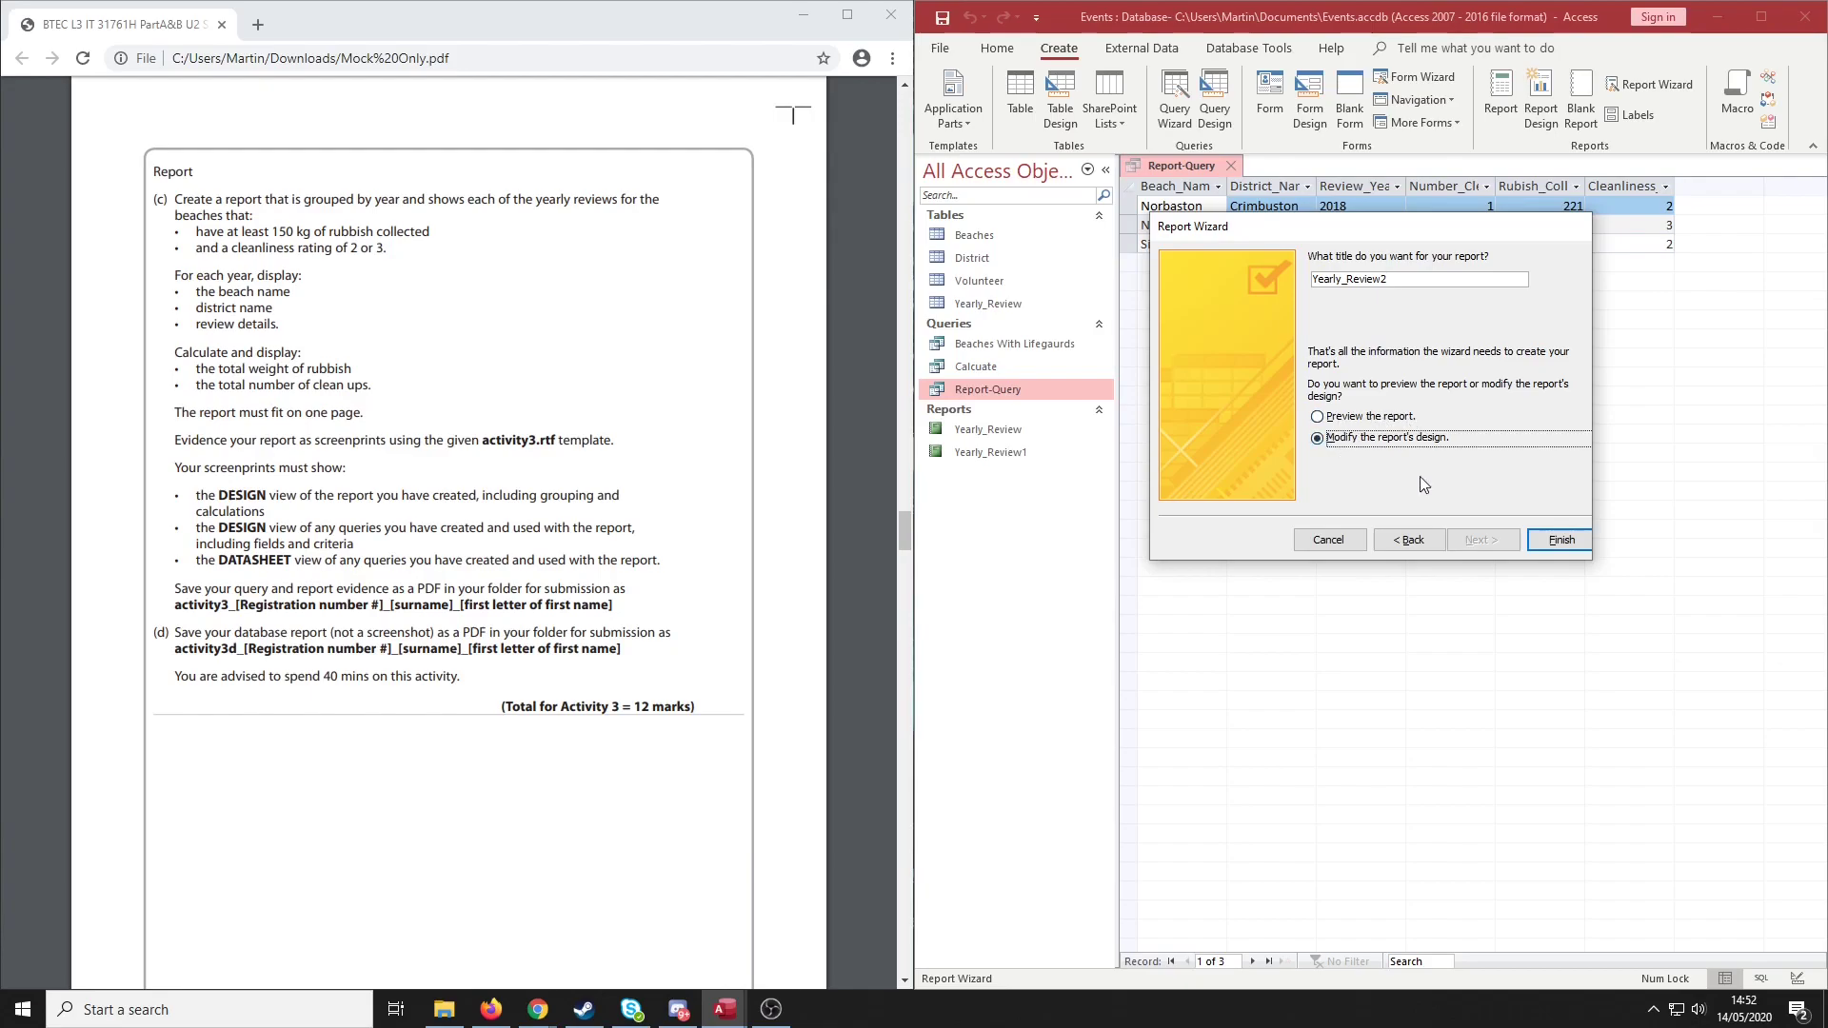
pyautogui.click(1559, 540)
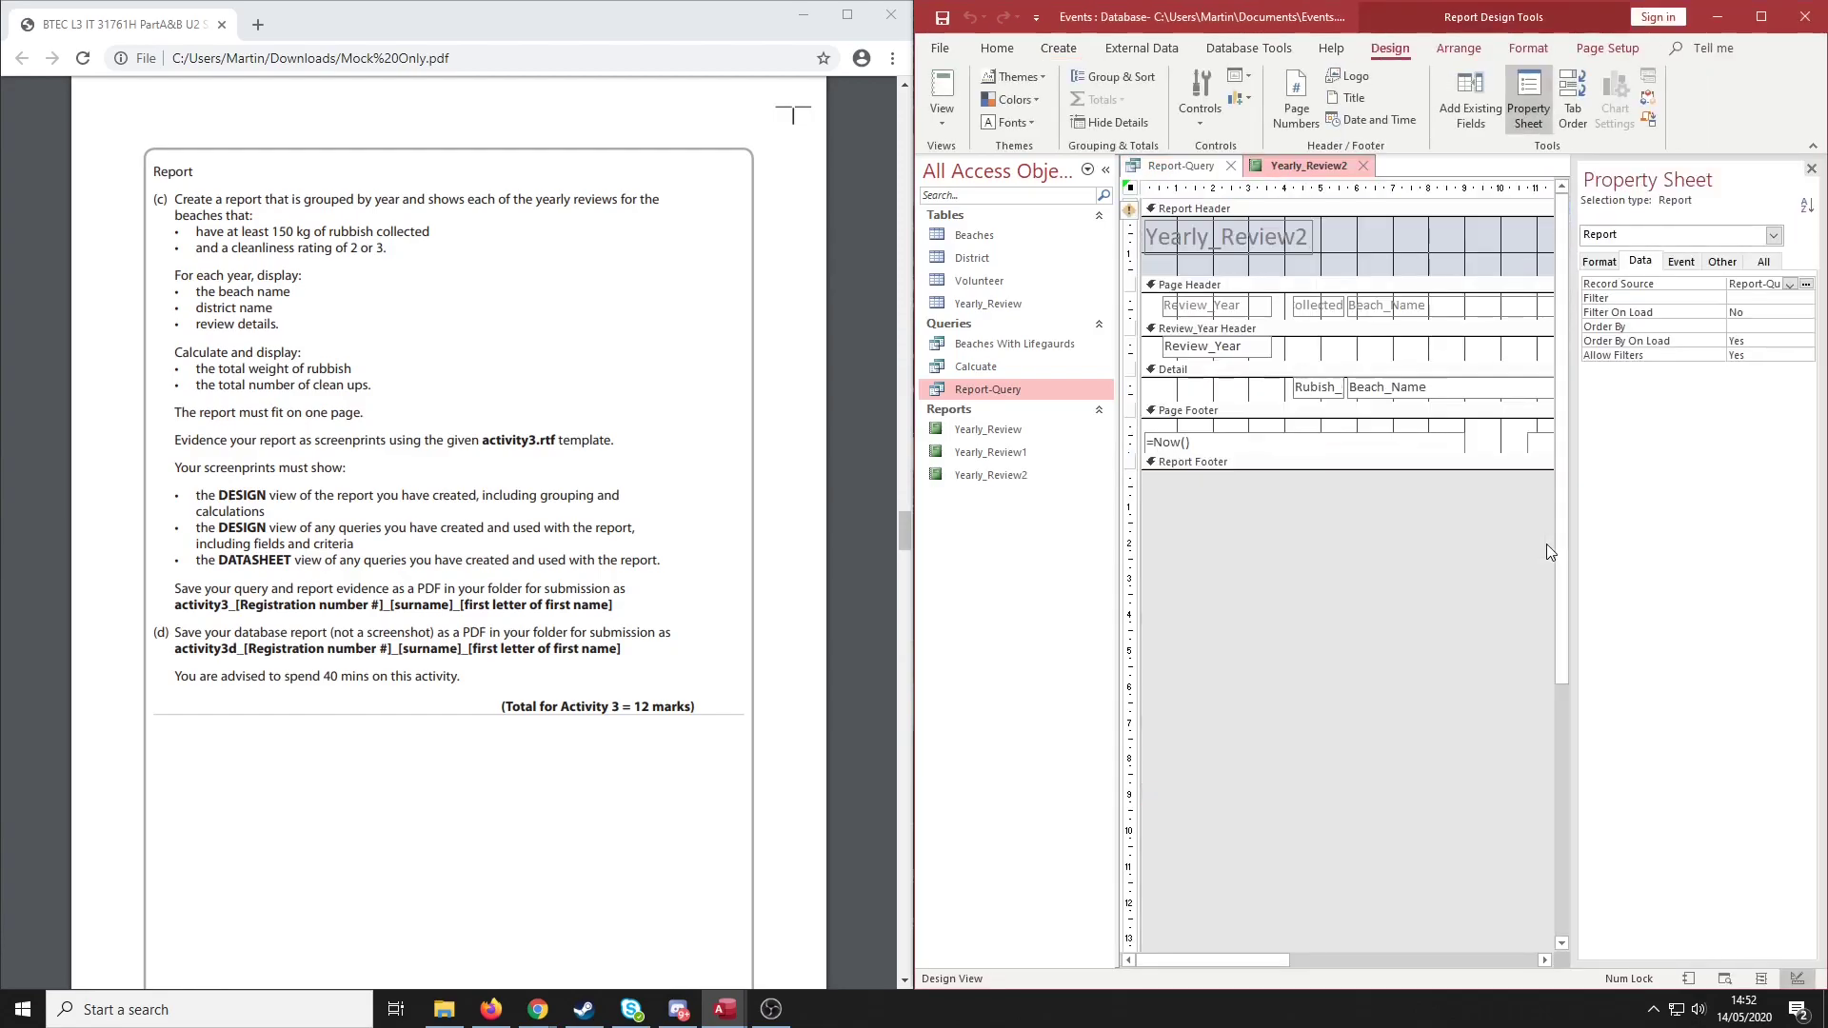
pyautogui.doubleClick(1552, 9)
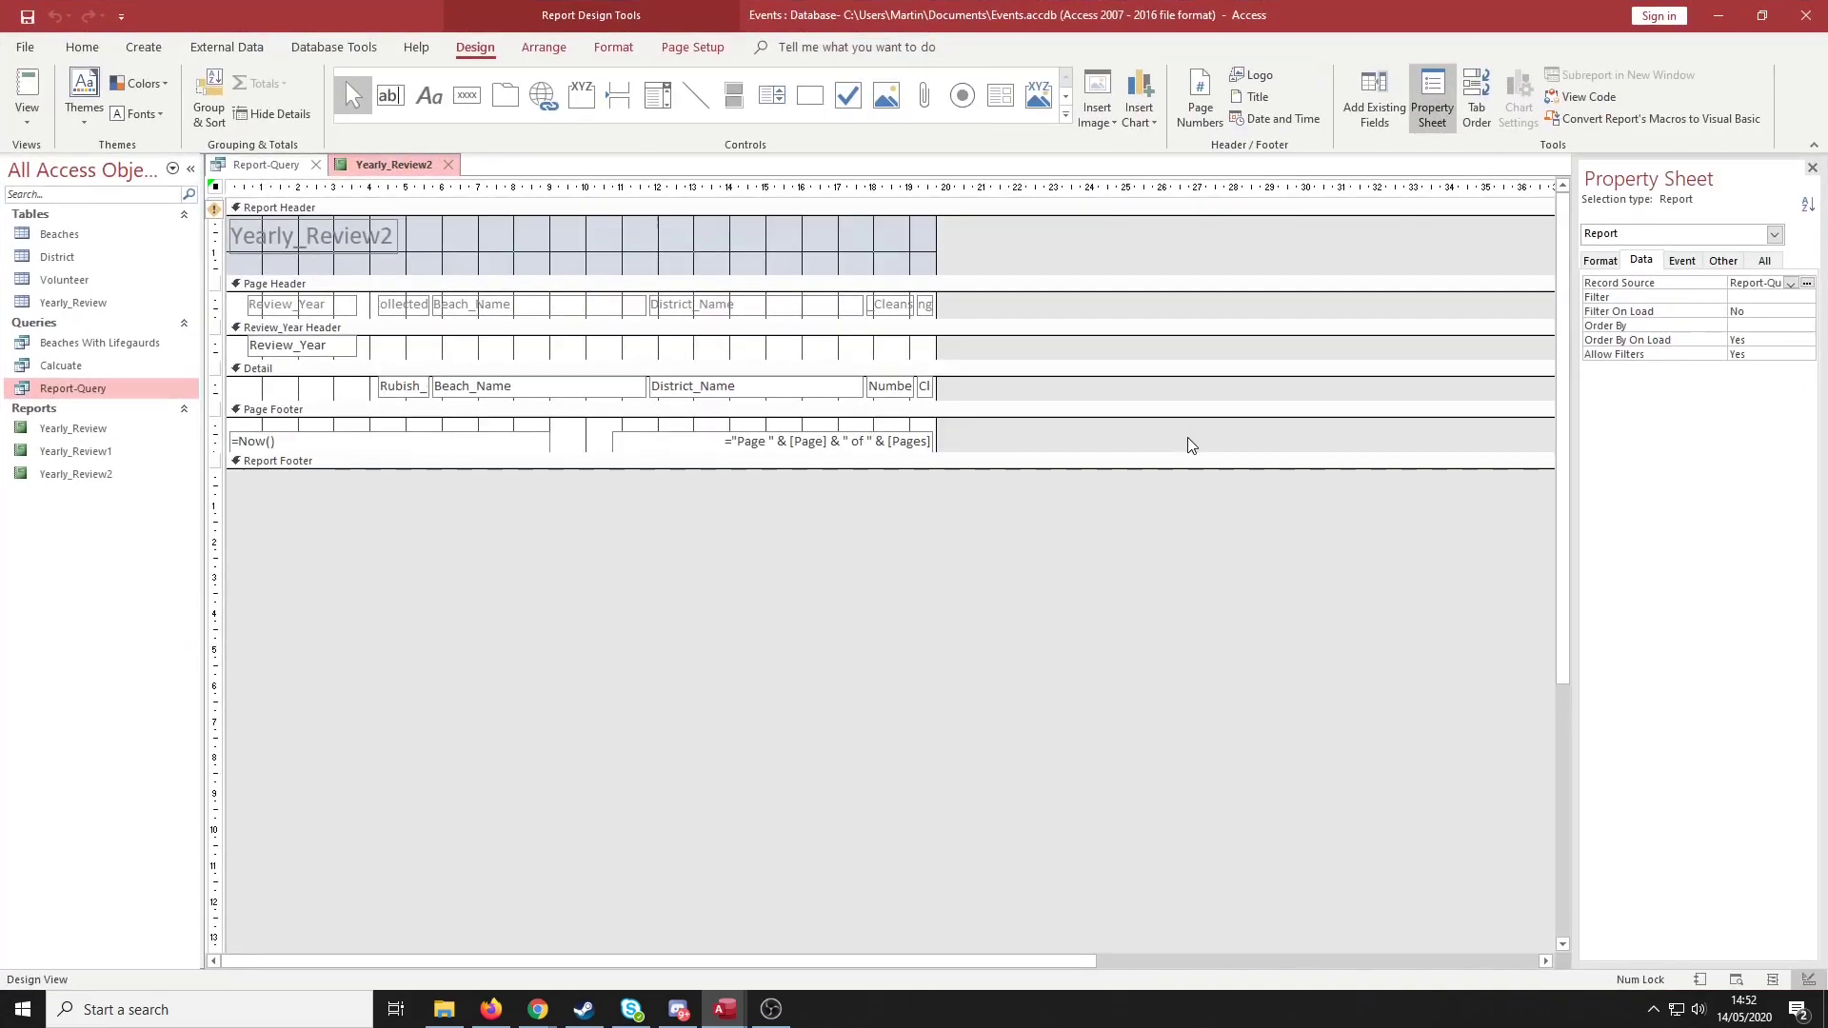
# Open up the Report Footer to about 2.5 cm high and enlarge the Detail and Page Footer sections to over 1.5 cm each
pyautogui.click(538, 340)
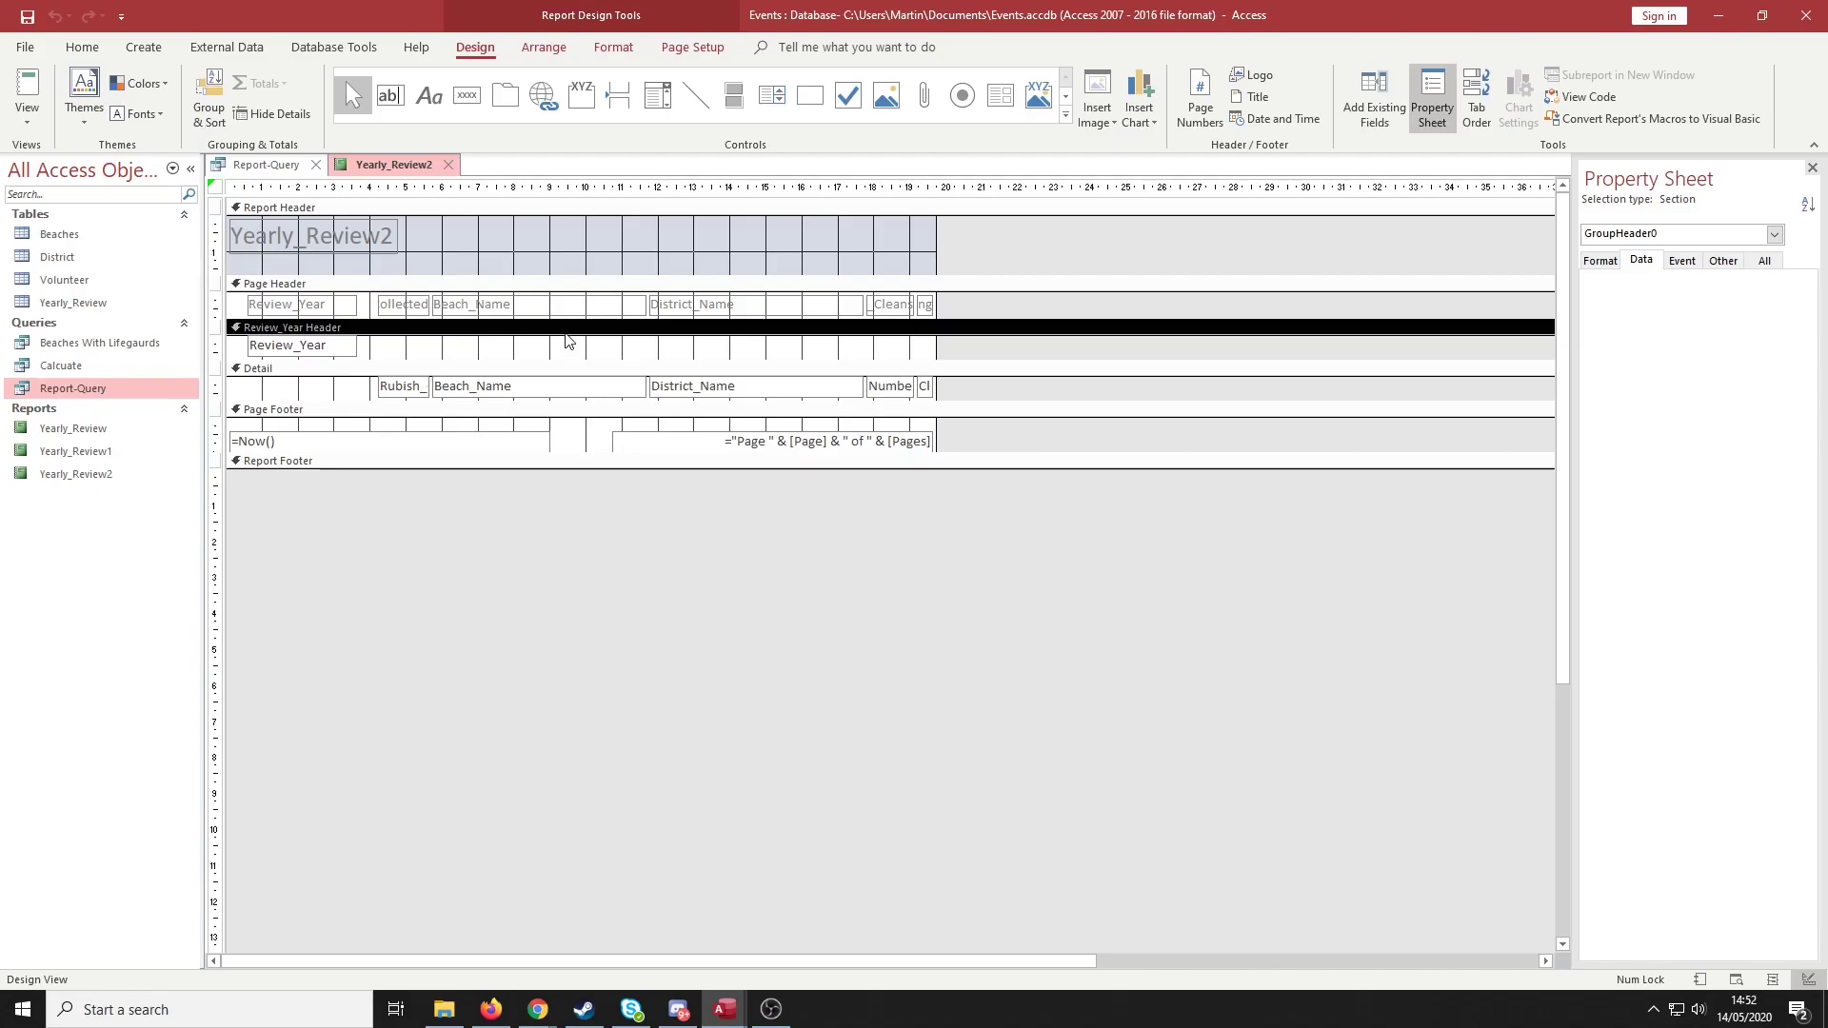
pyautogui.click(579, 477)
pyautogui.moveTo(578, 467); pyautogui.dragTo(581, 562)
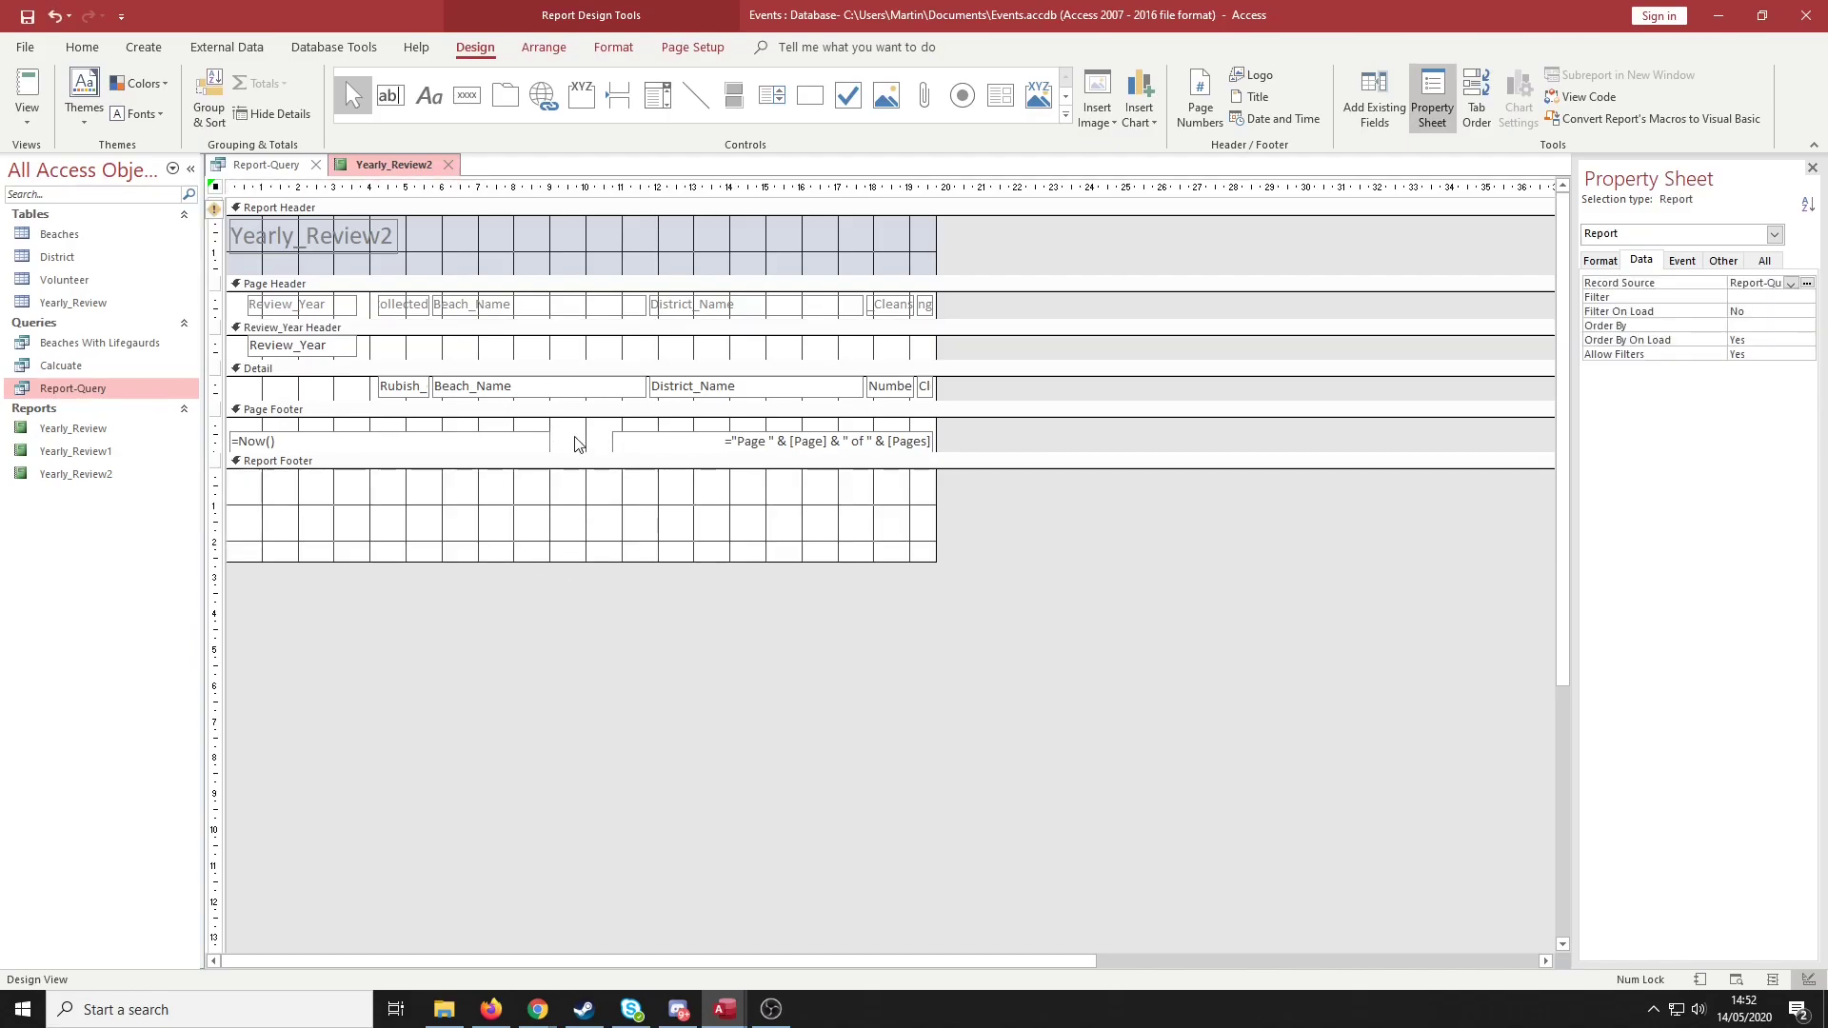
pyautogui.click(539, 429)
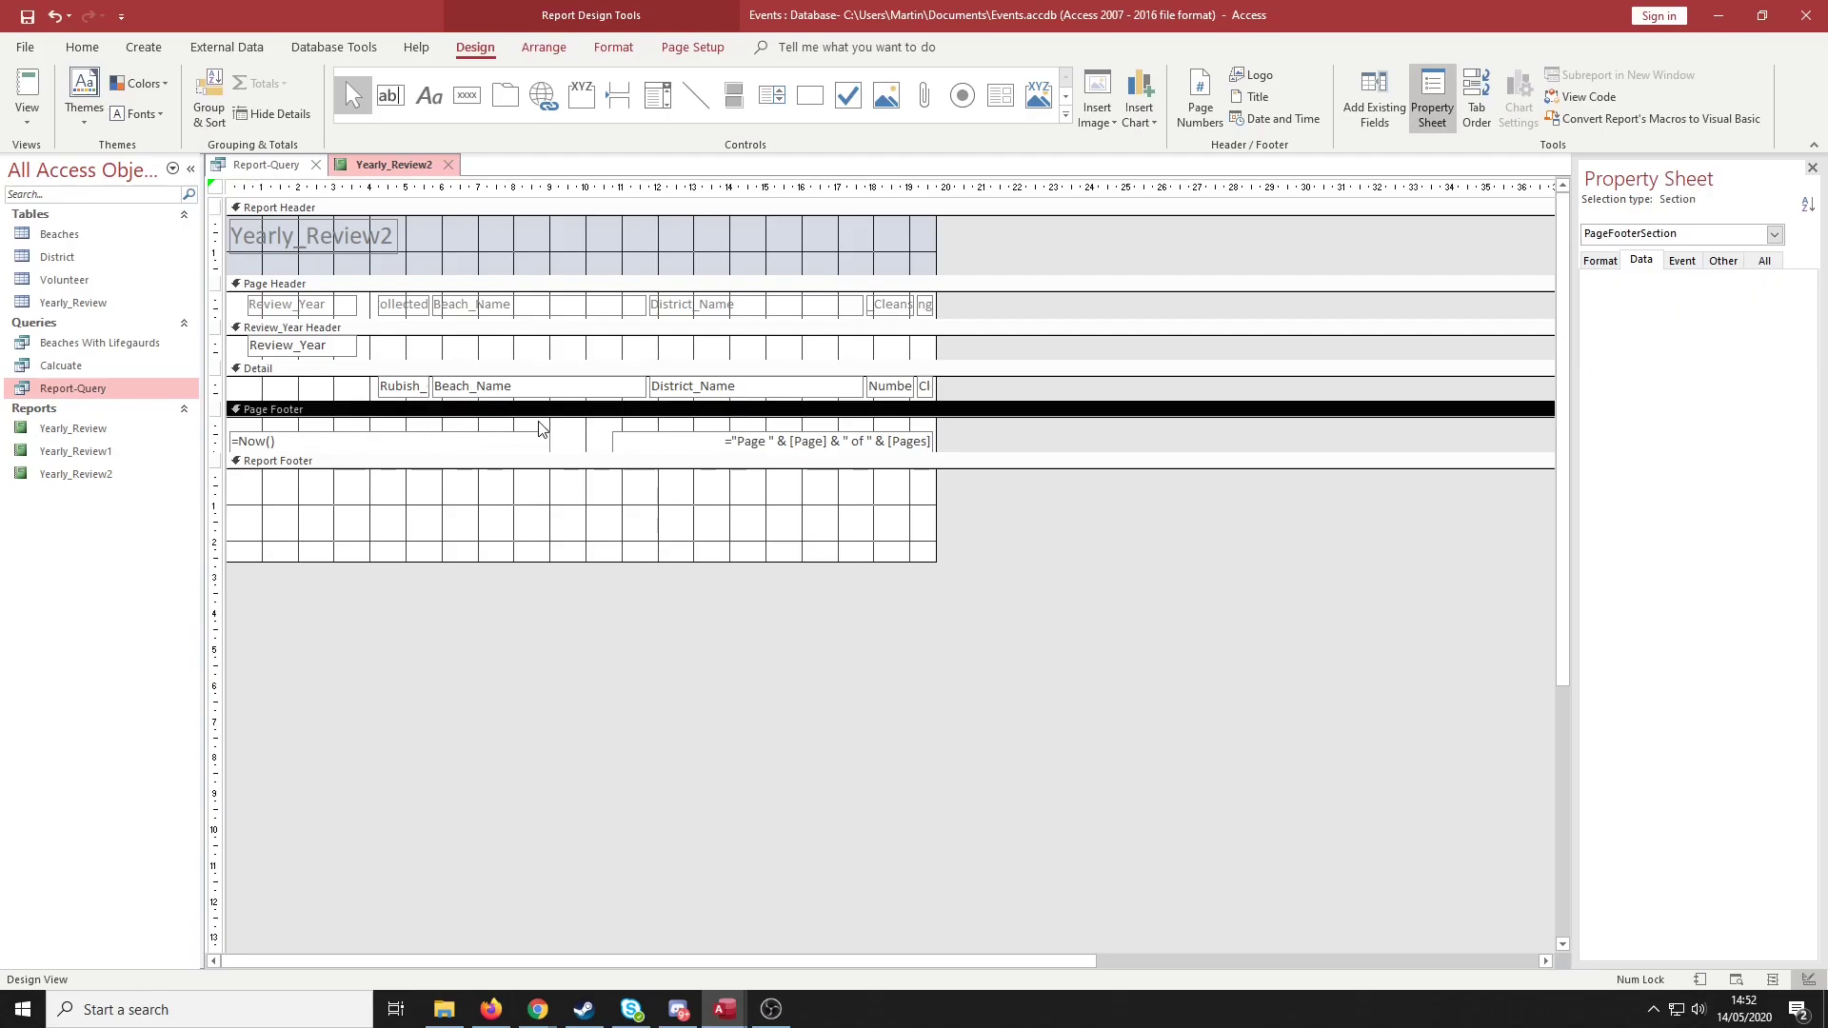
pyautogui.moveTo(574, 407); pyautogui.dragTo(566, 438)
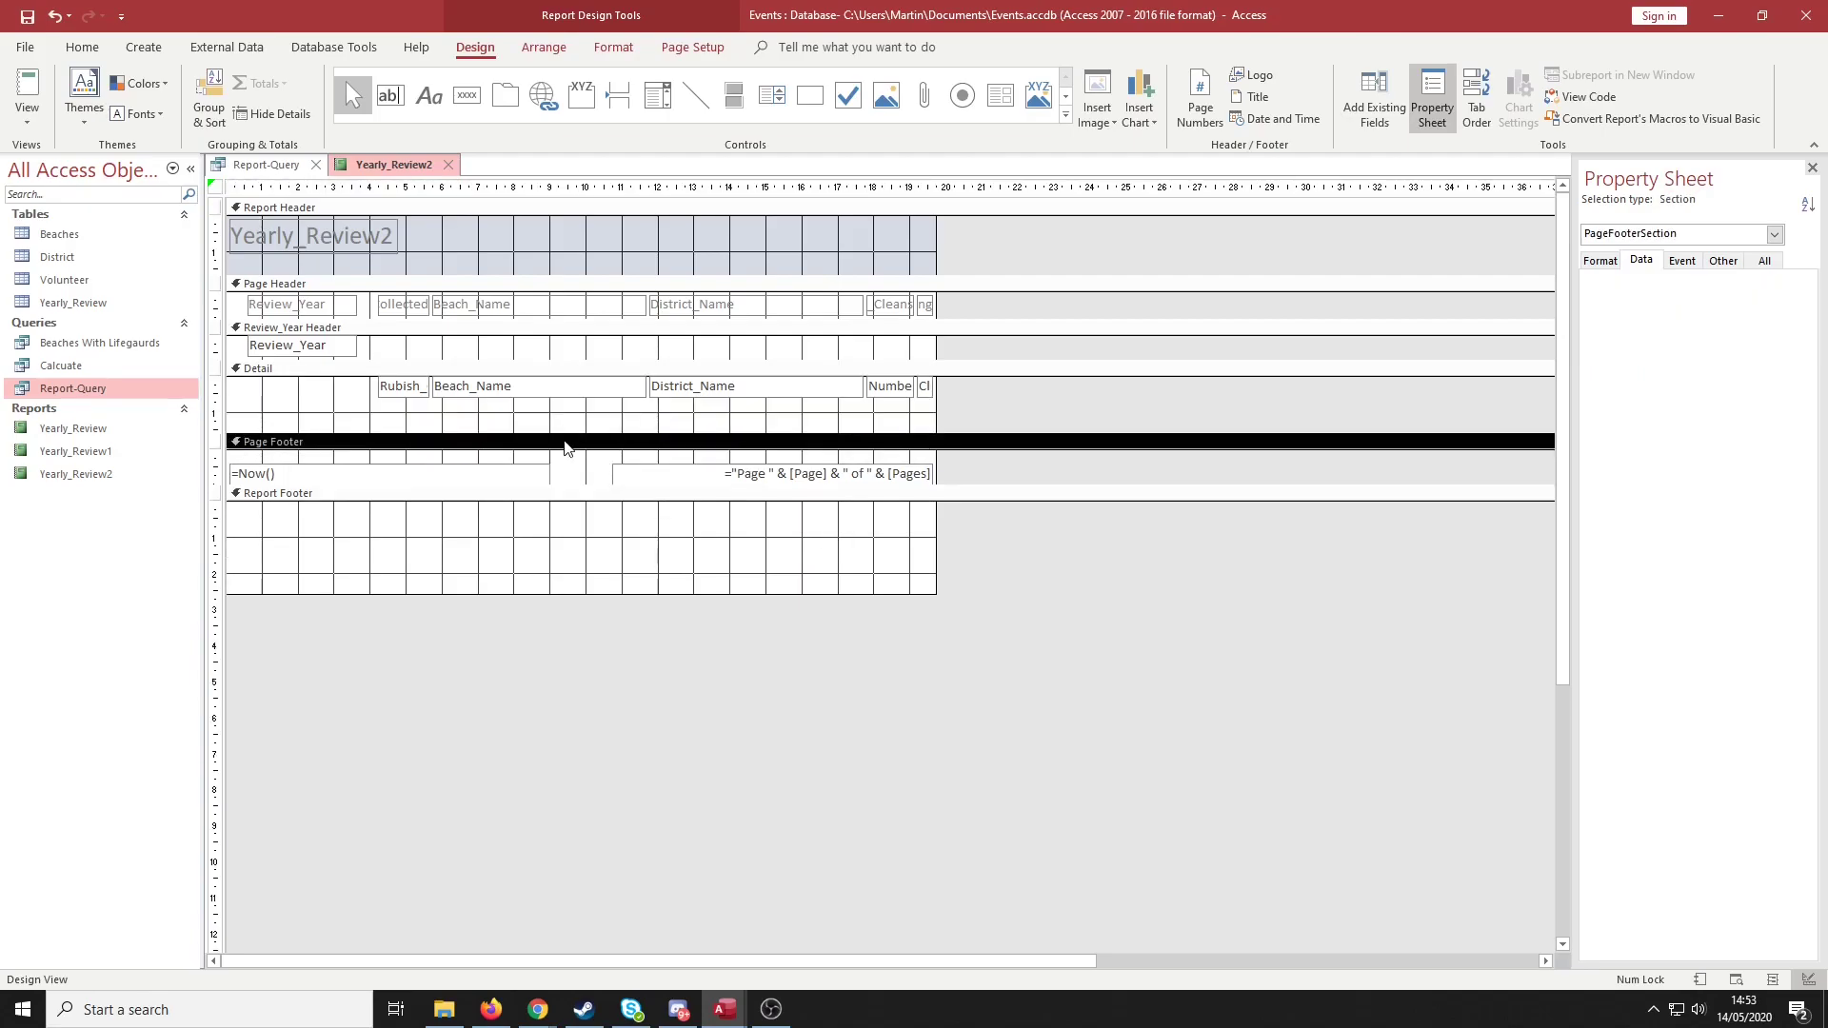
pyautogui.click(575, 494)
pyautogui.moveTo(574, 495); pyautogui.dragTo(575, 519)
pyautogui.click(1226, 631)
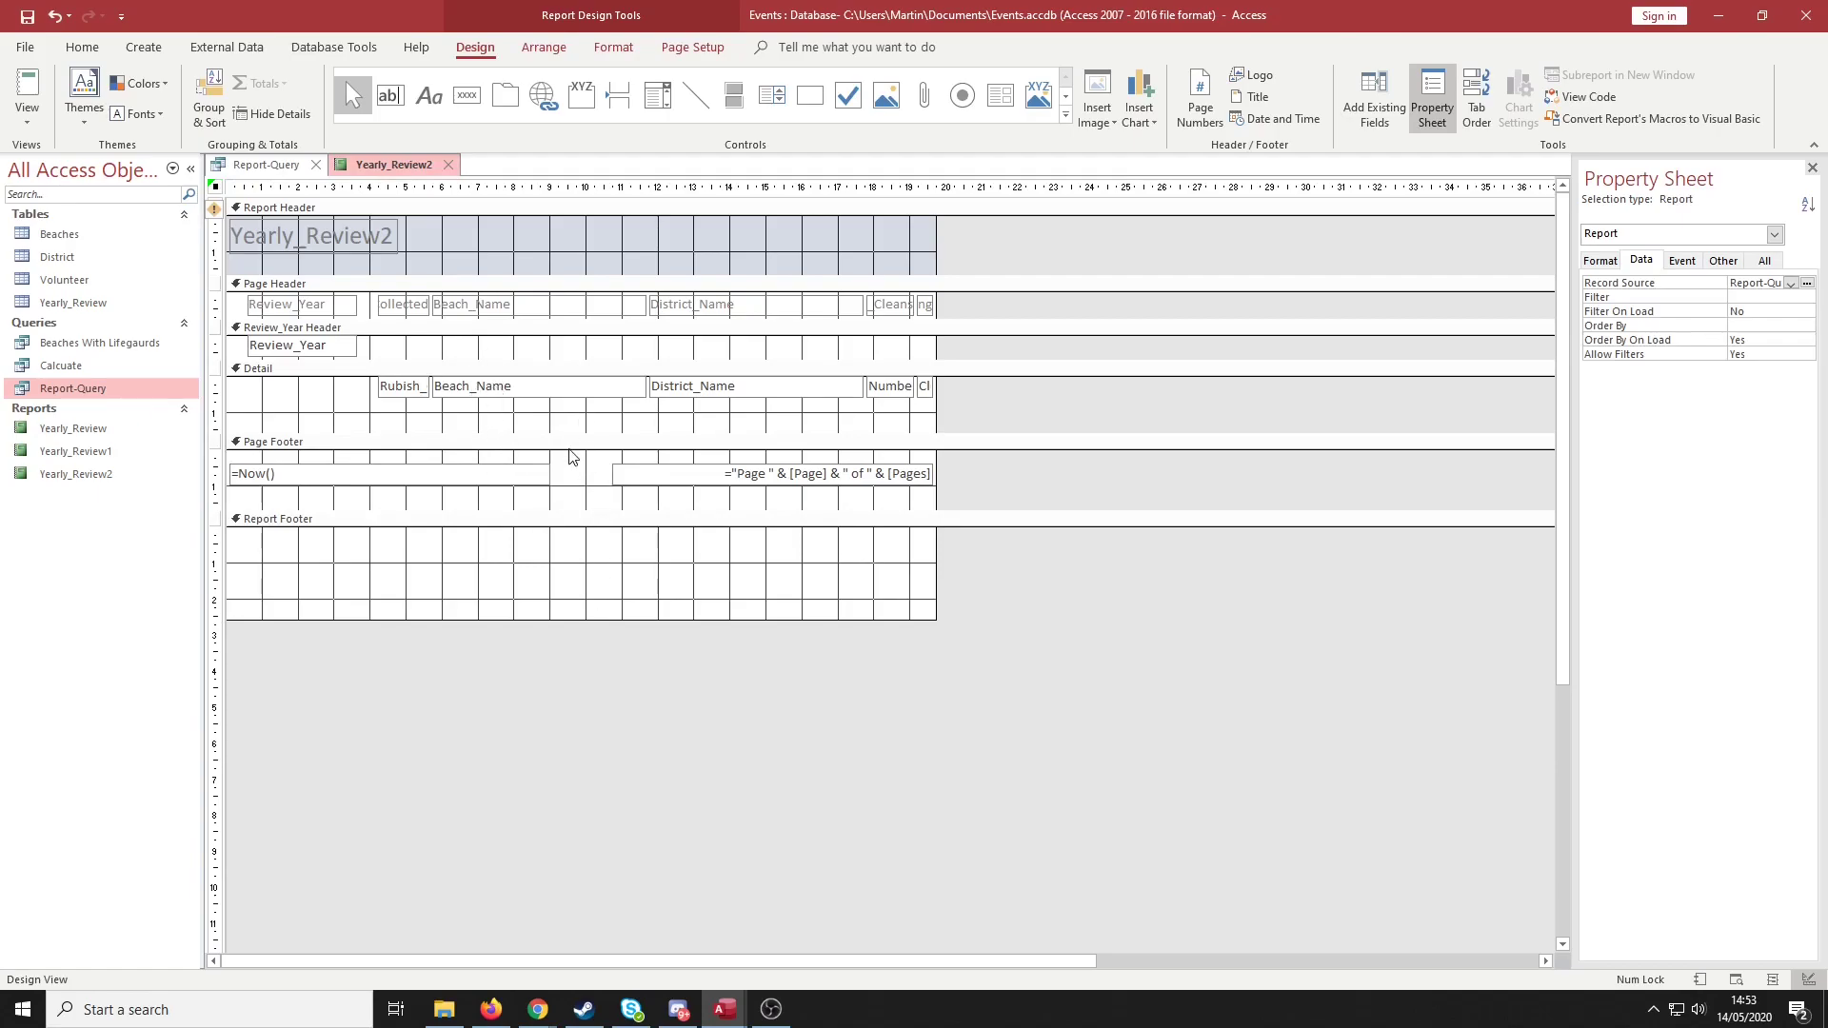
# Increase the height of the Page Header, Review_Year Header and Detail sections to make room between the fields
pyautogui.click(541, 310)
pyautogui.moveTo(544, 323); pyautogui.dragTo(531, 412)
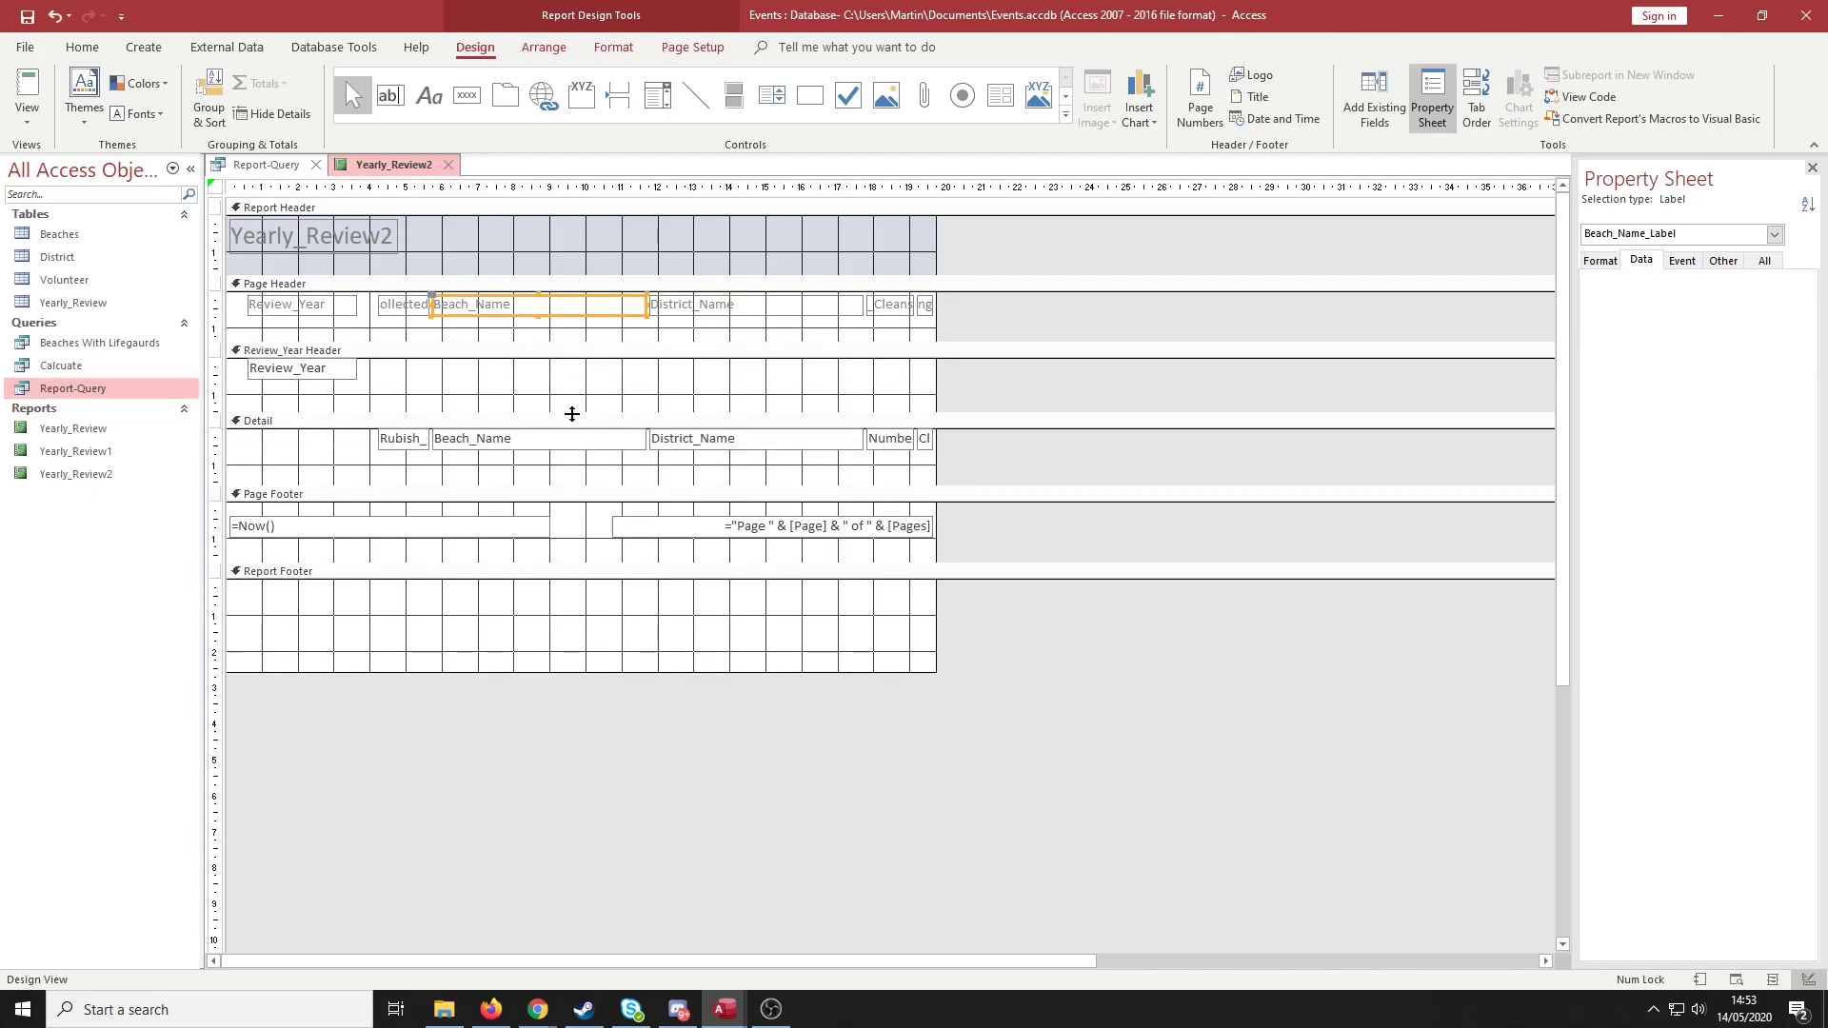
pyautogui.moveTo(606, 496); pyautogui.dragTo(603, 506)
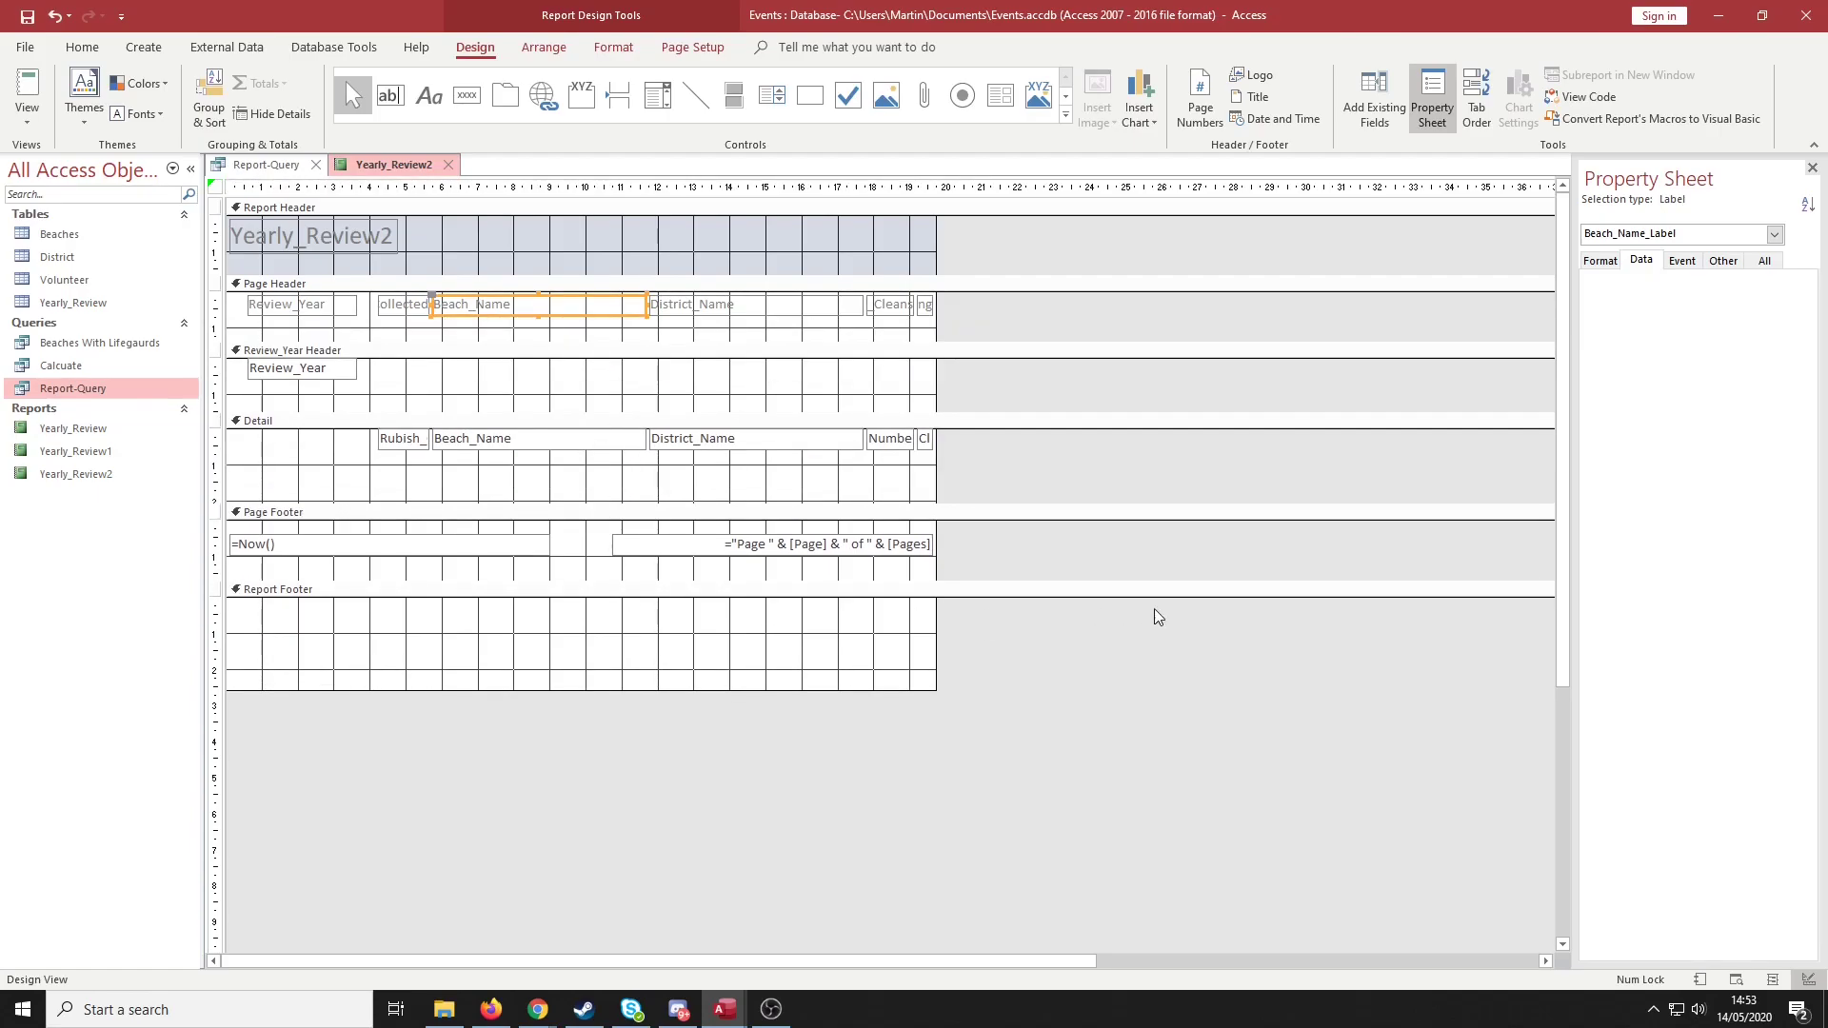
pyautogui.click(1205, 710)
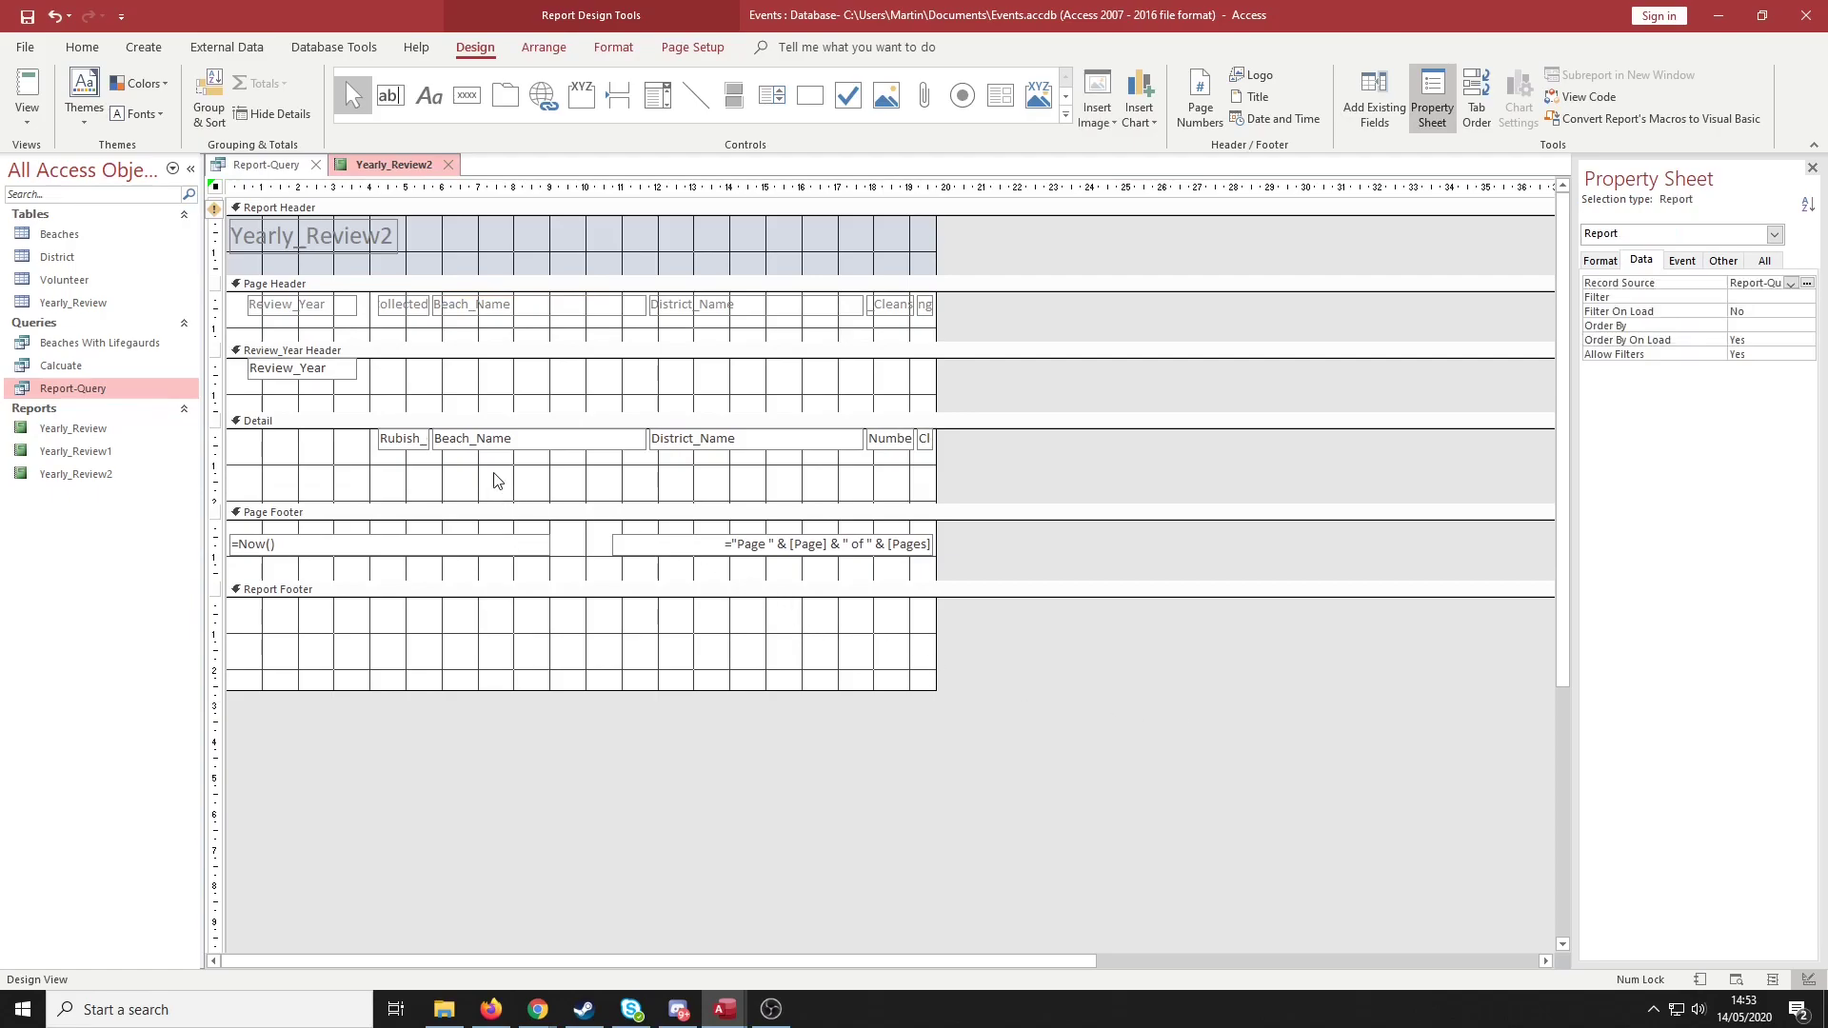
# Examine the Review_Year Header, Detail, Page Footer and Report Footer sections in the report design
pyautogui.click(426, 641)
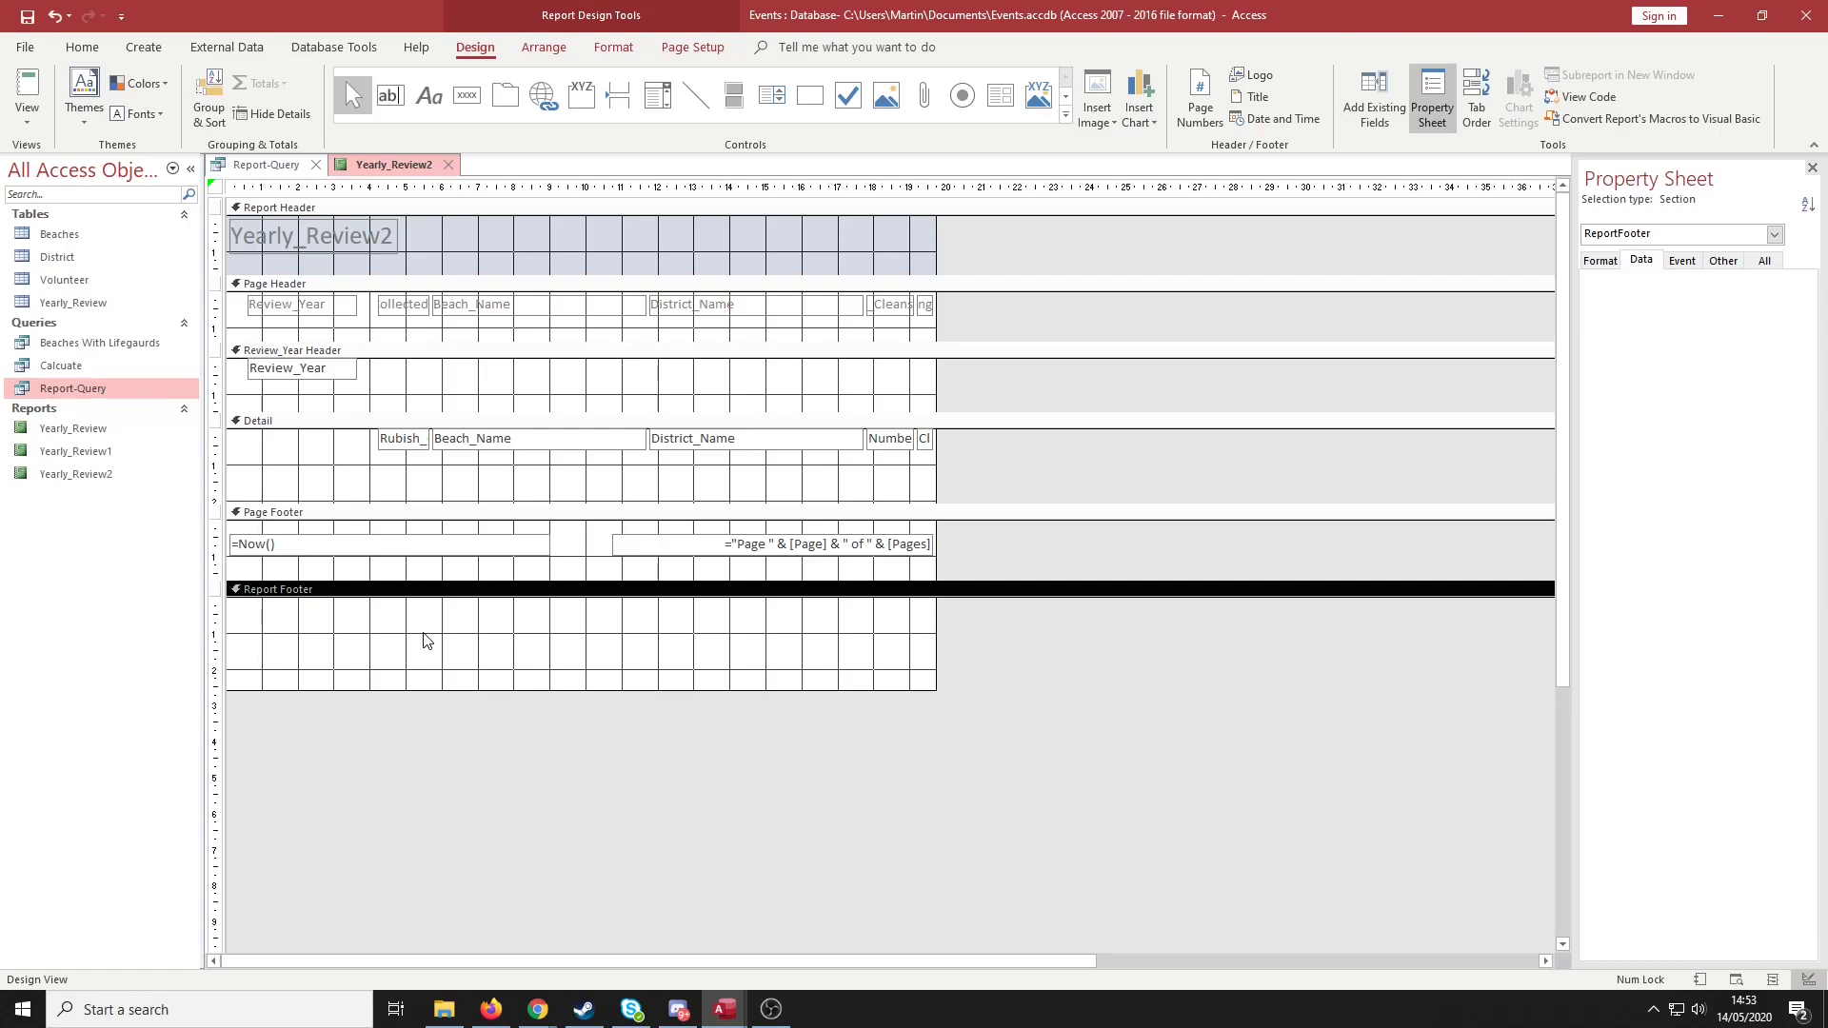
pyautogui.click(385, 385)
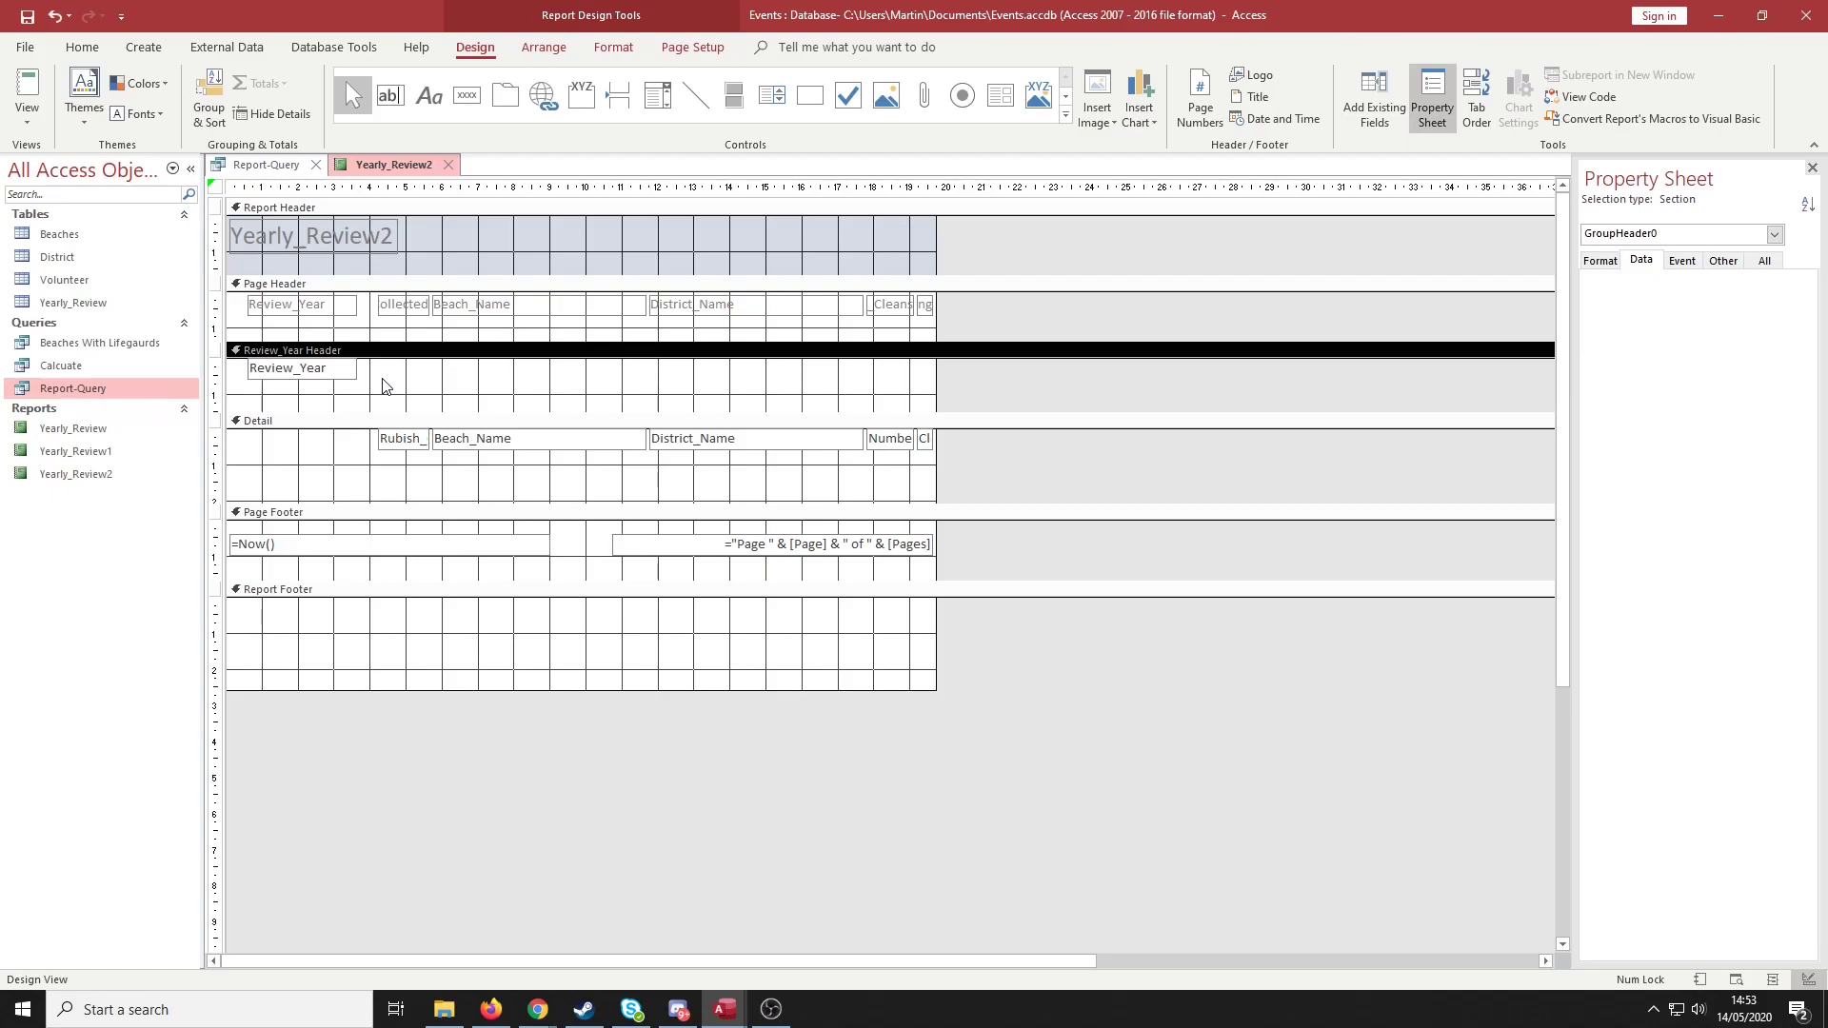
pyautogui.click(270, 422)
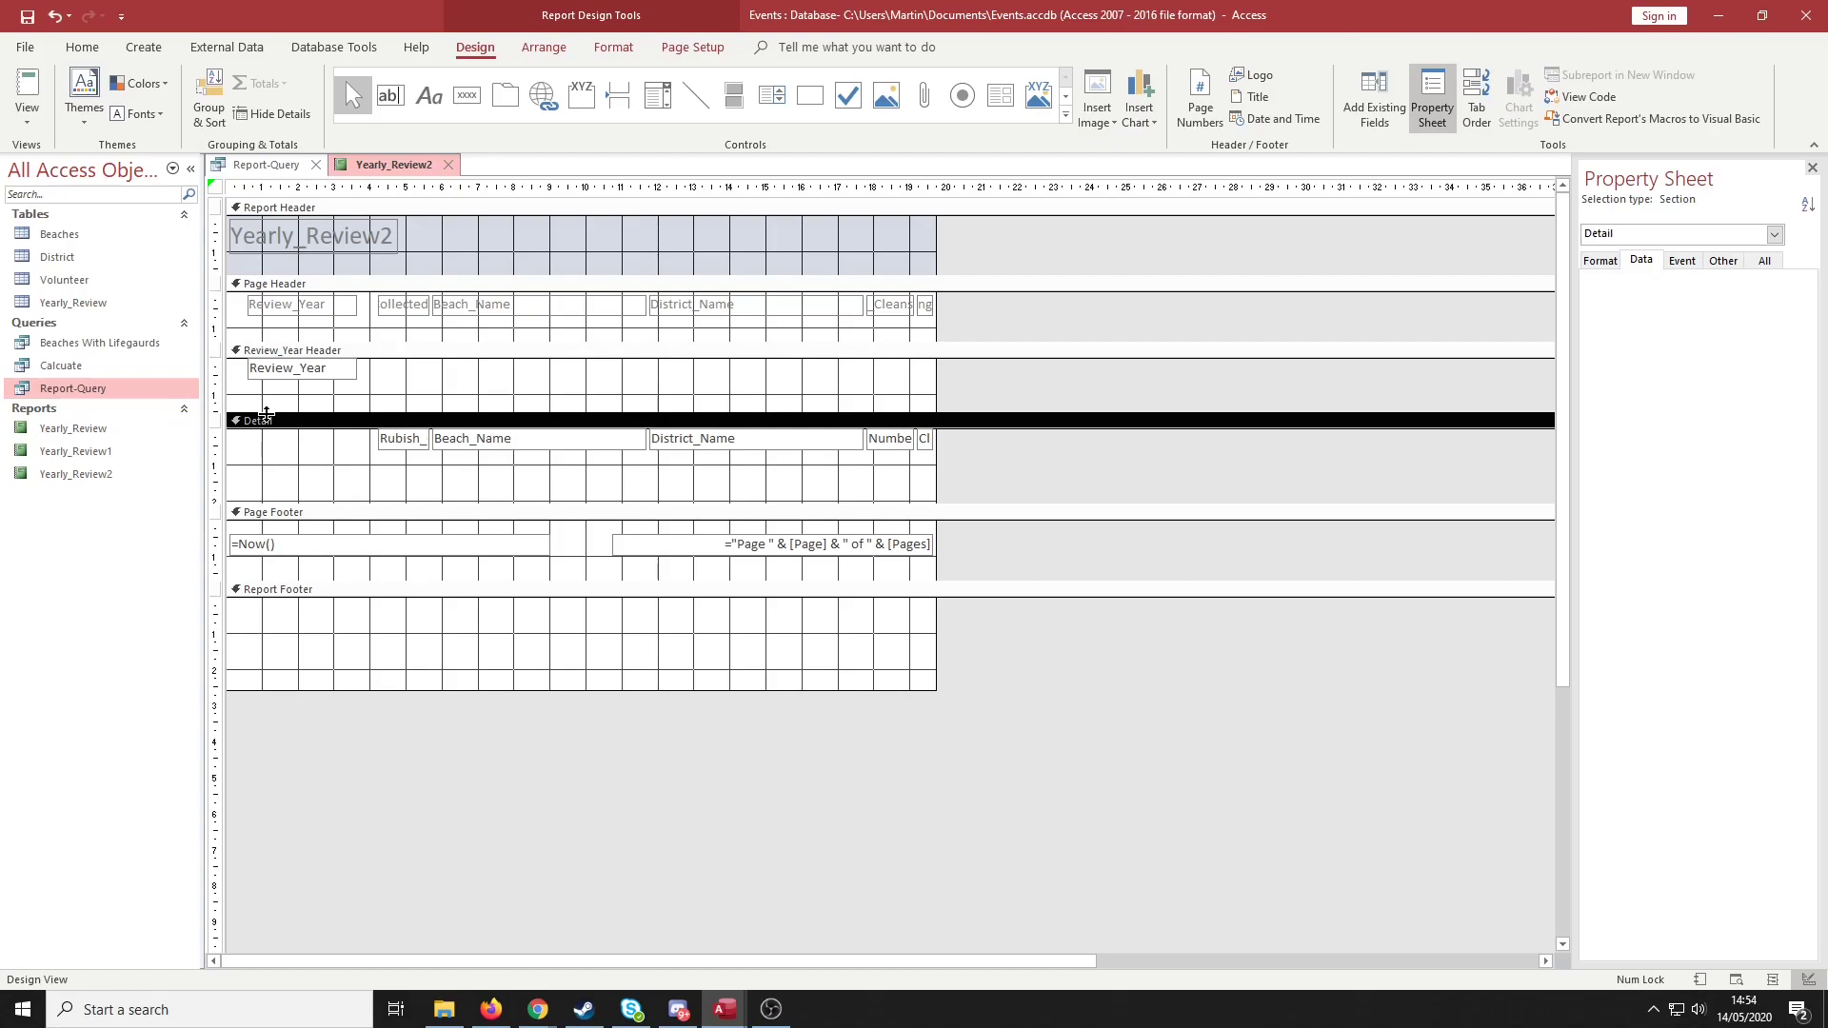
pyautogui.click(350, 515)
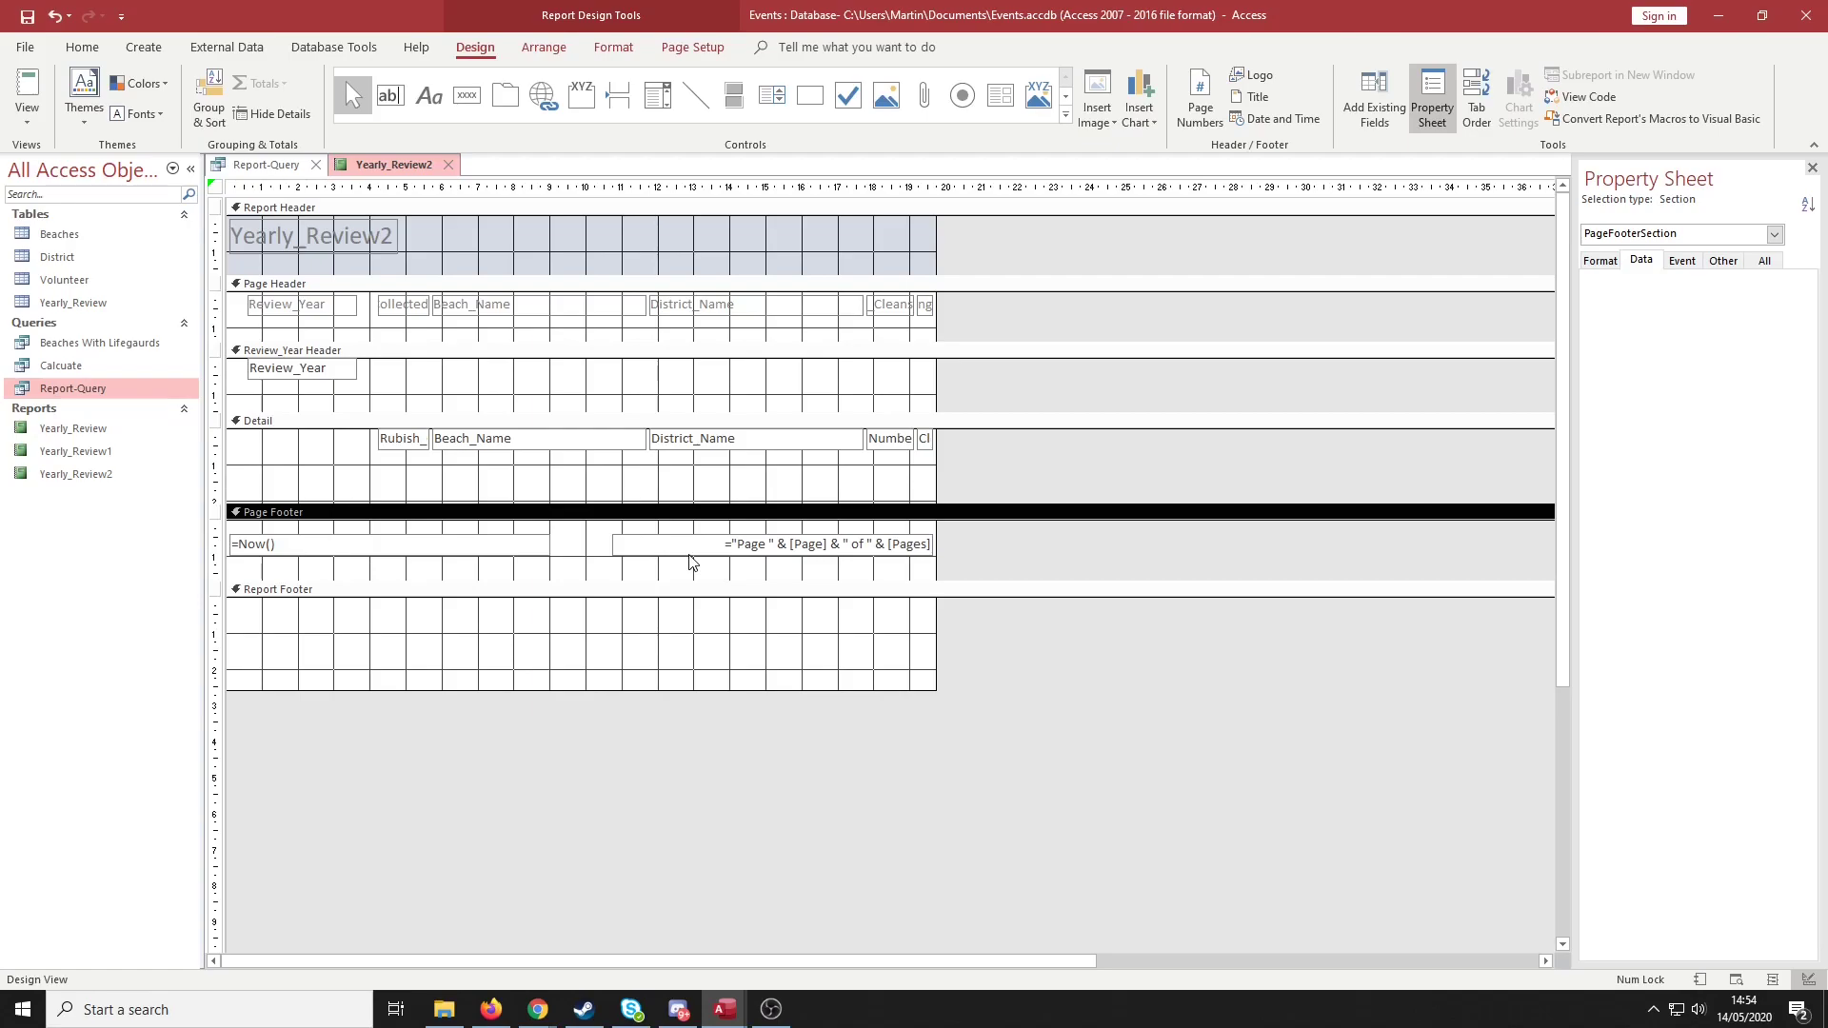
pyautogui.click(550, 653)
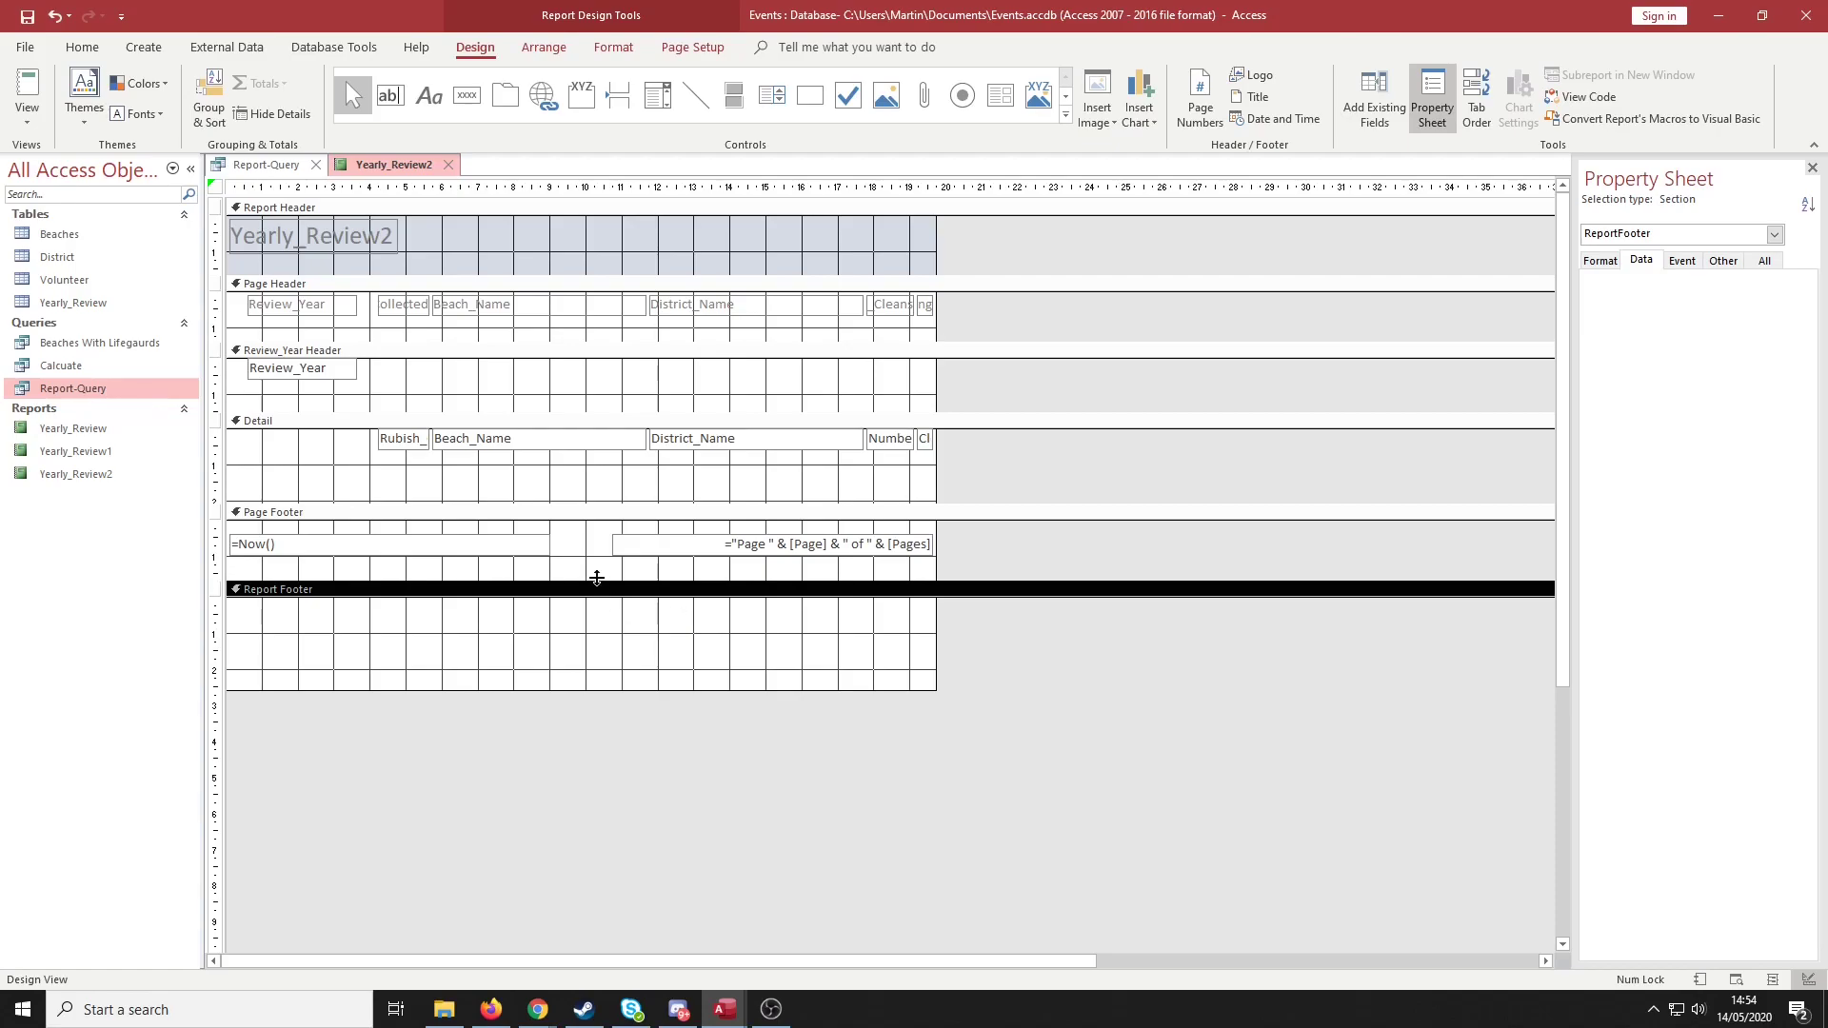
pyautogui.click(309, 351)
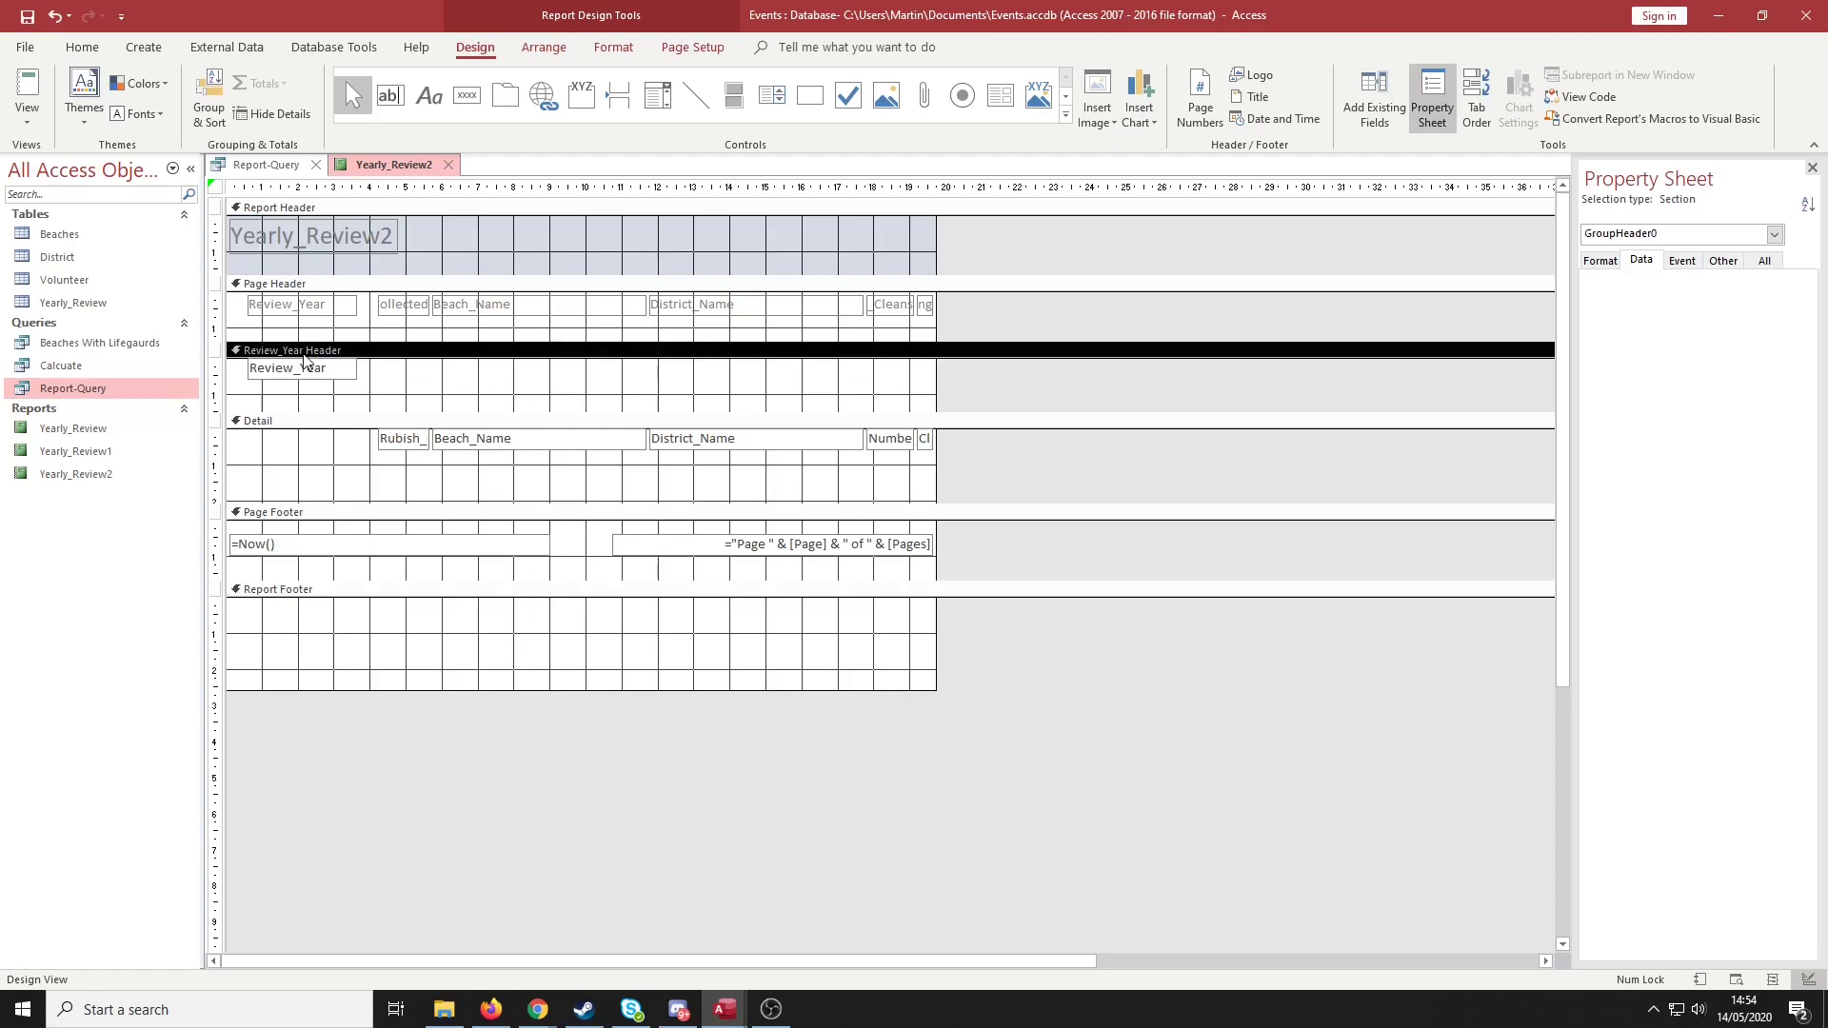
# Give the Review_Year group a footer section in the report's sorting and grouping settings
pyautogui.rightClick(453, 357)
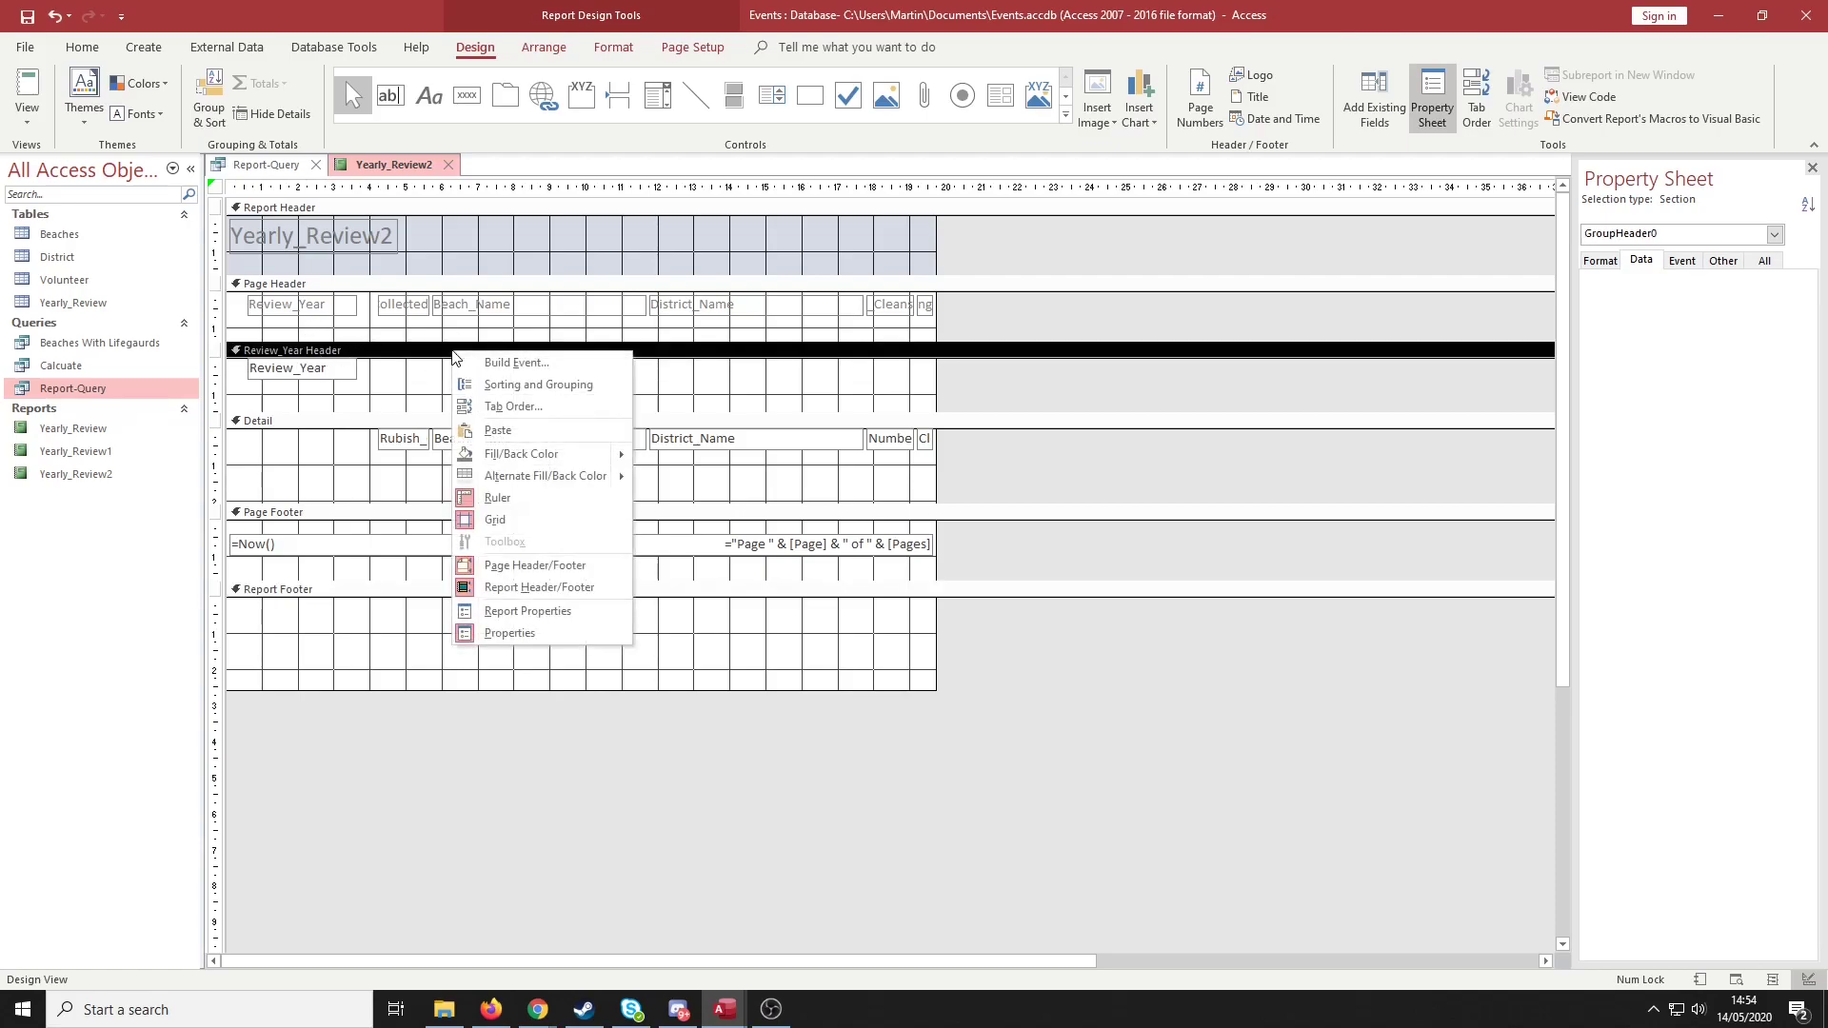
pyautogui.click(543, 384)
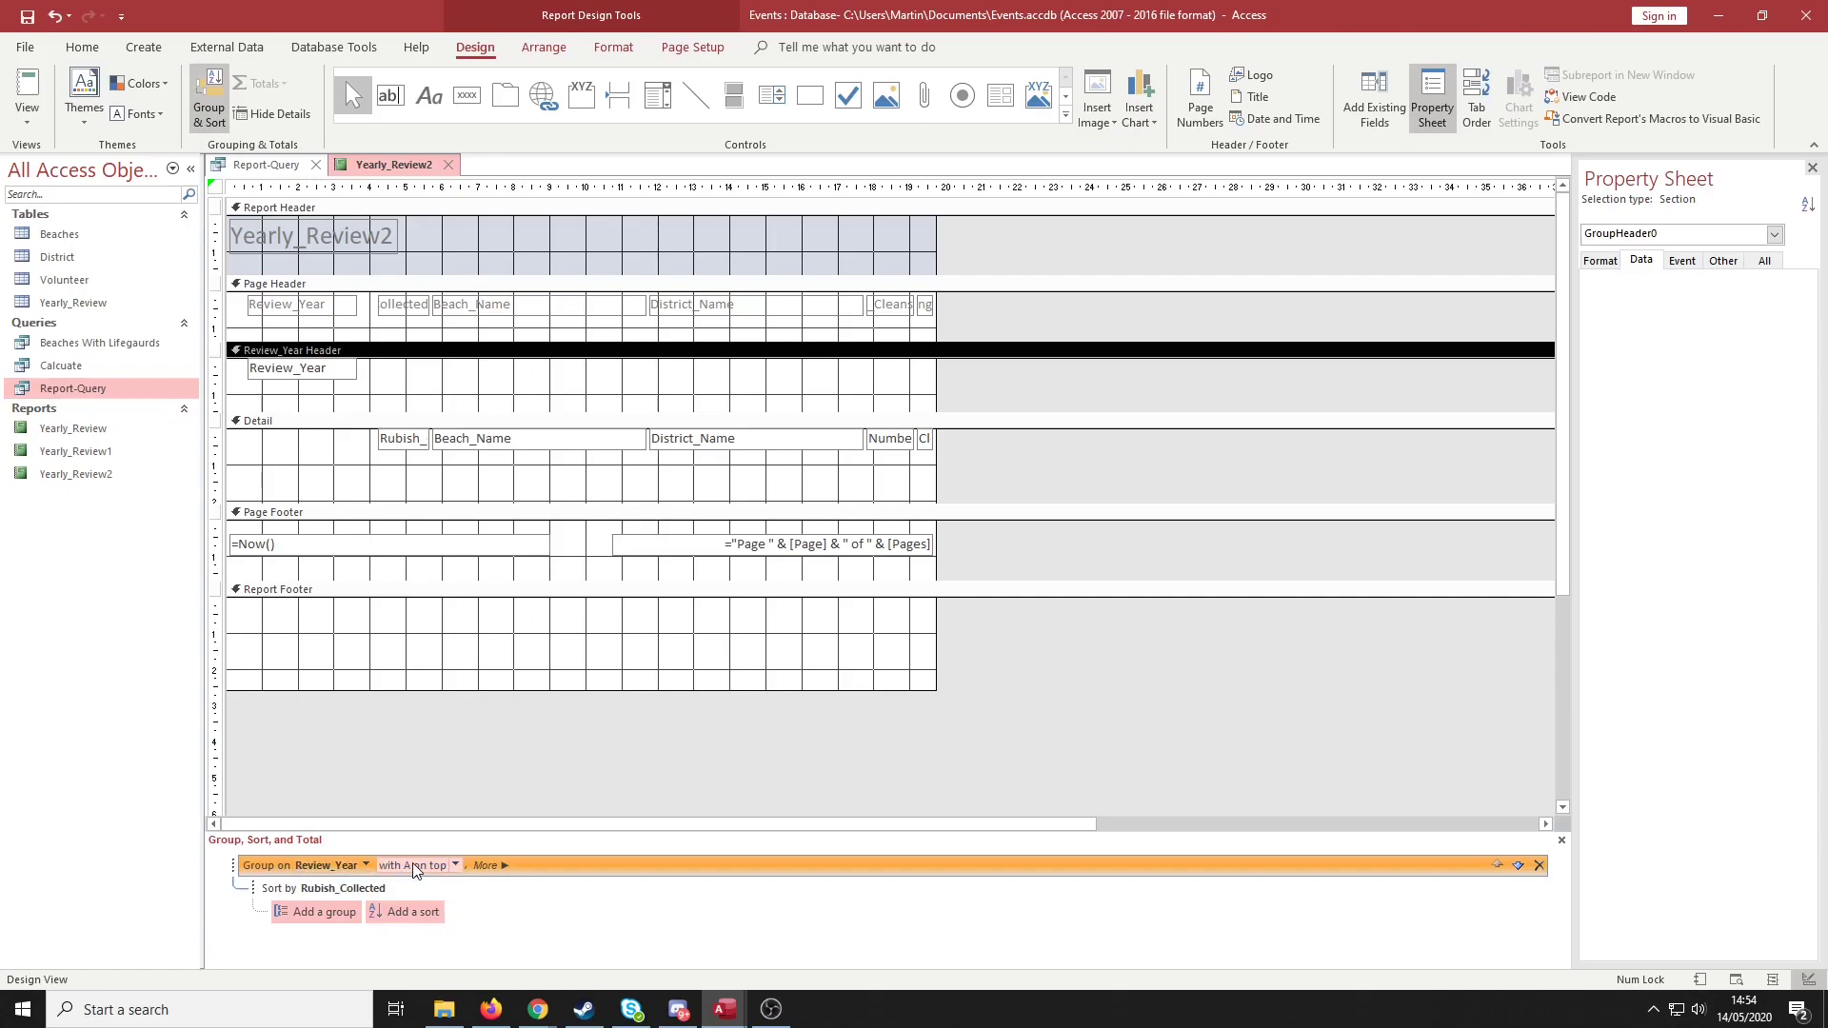
pyautogui.click(499, 867)
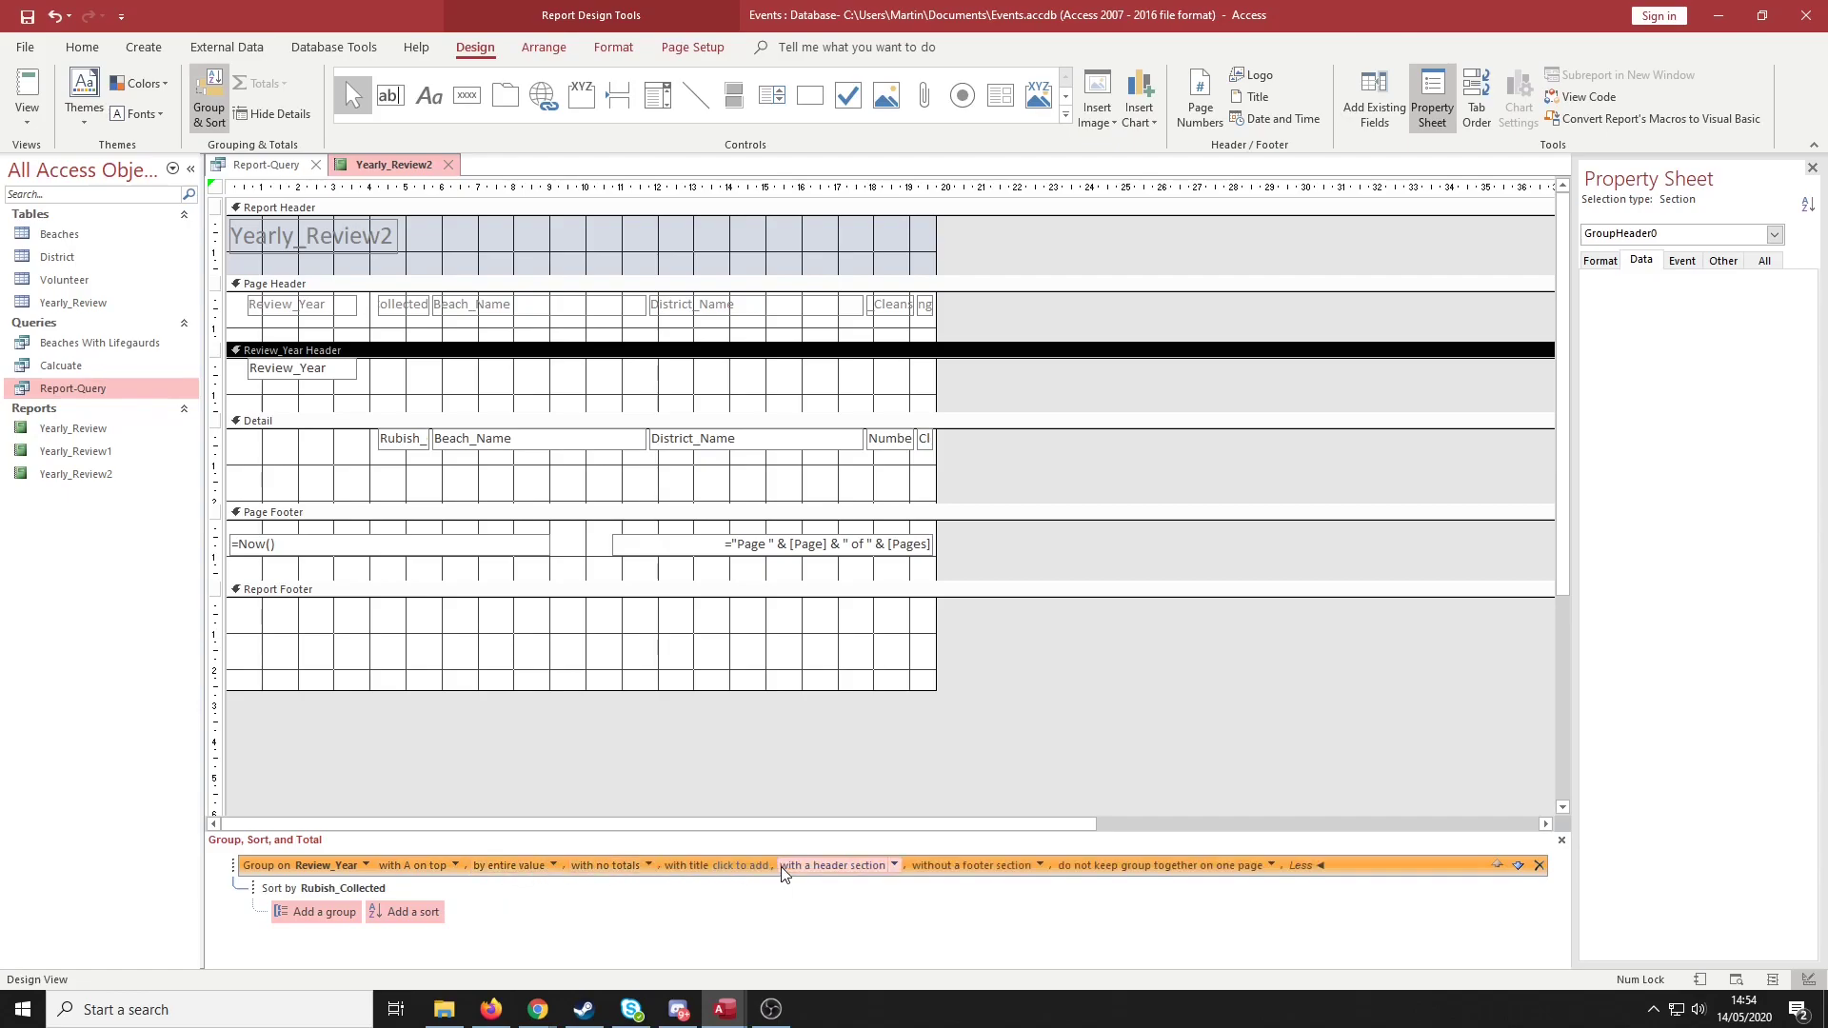
pyautogui.click(1041, 865)
pyautogui.click(1000, 878)
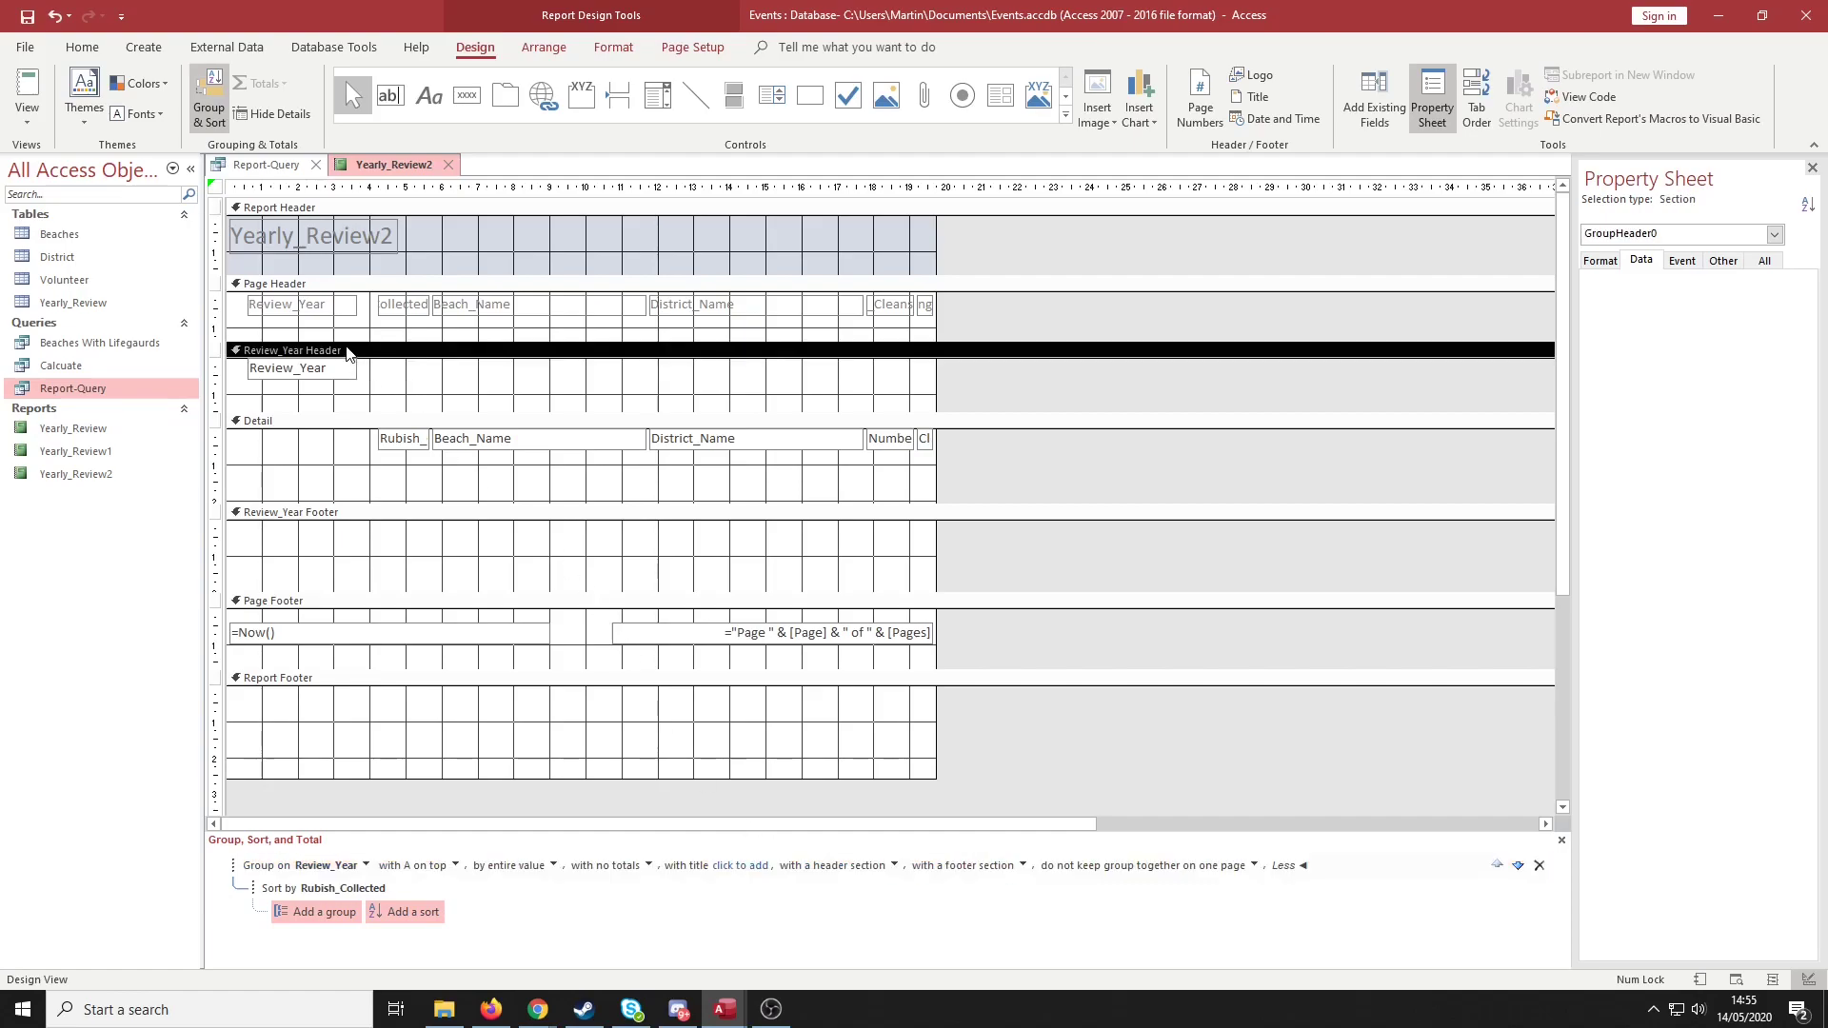
# Move all six column labels together from the Page Header into the Review_Year Header, beneath the Review_Year text box
pyautogui.click(334, 314)
pyautogui.click(400, 439)
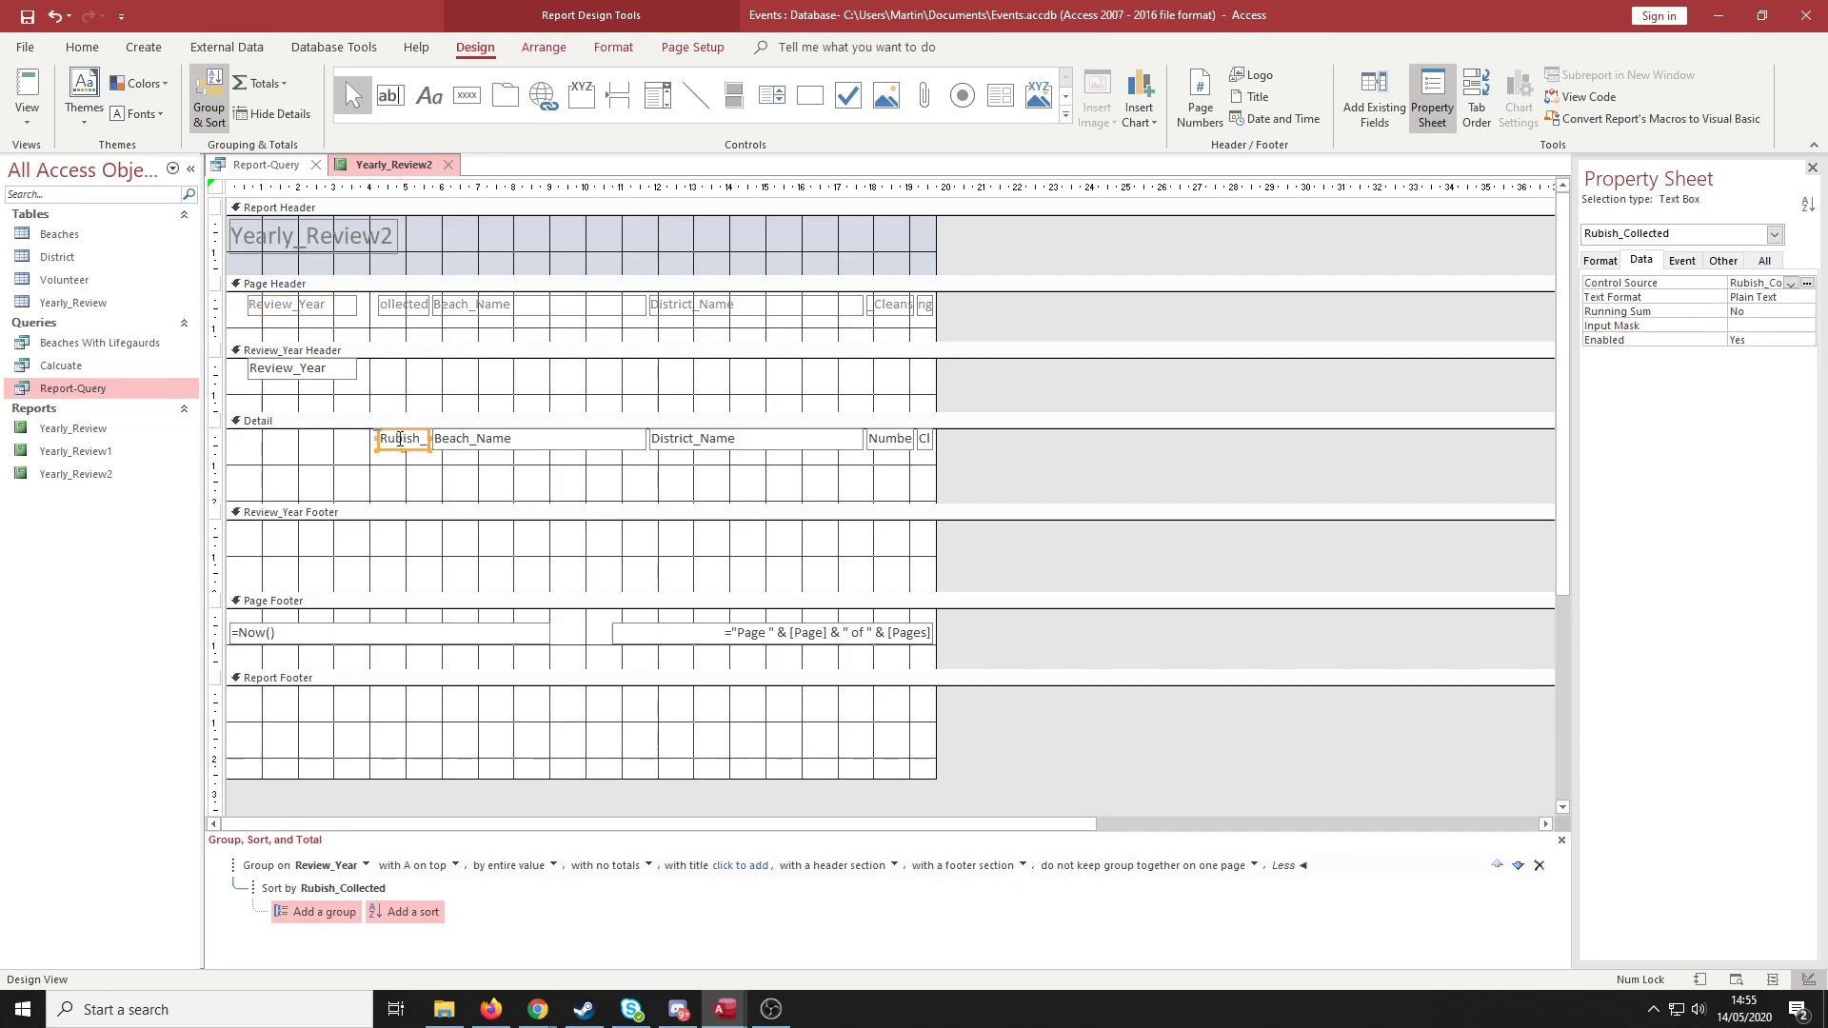
pyautogui.click(476, 468)
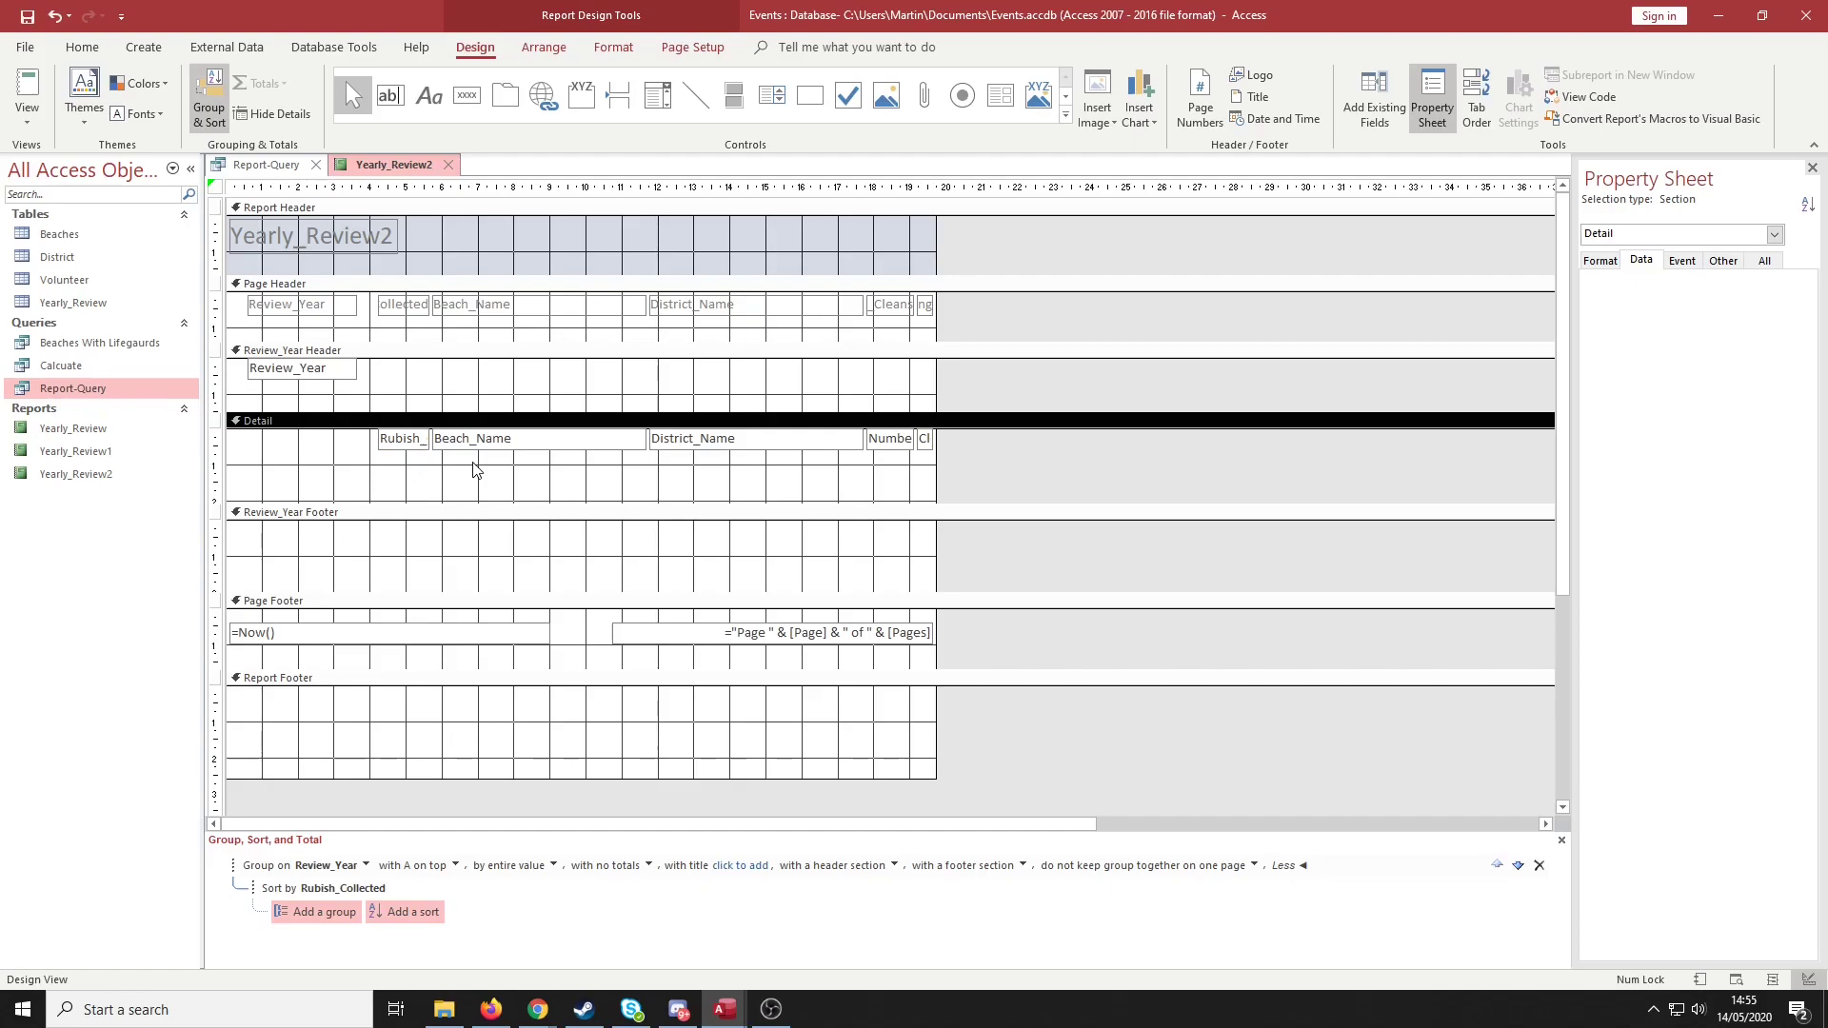
pyautogui.click(329, 314)
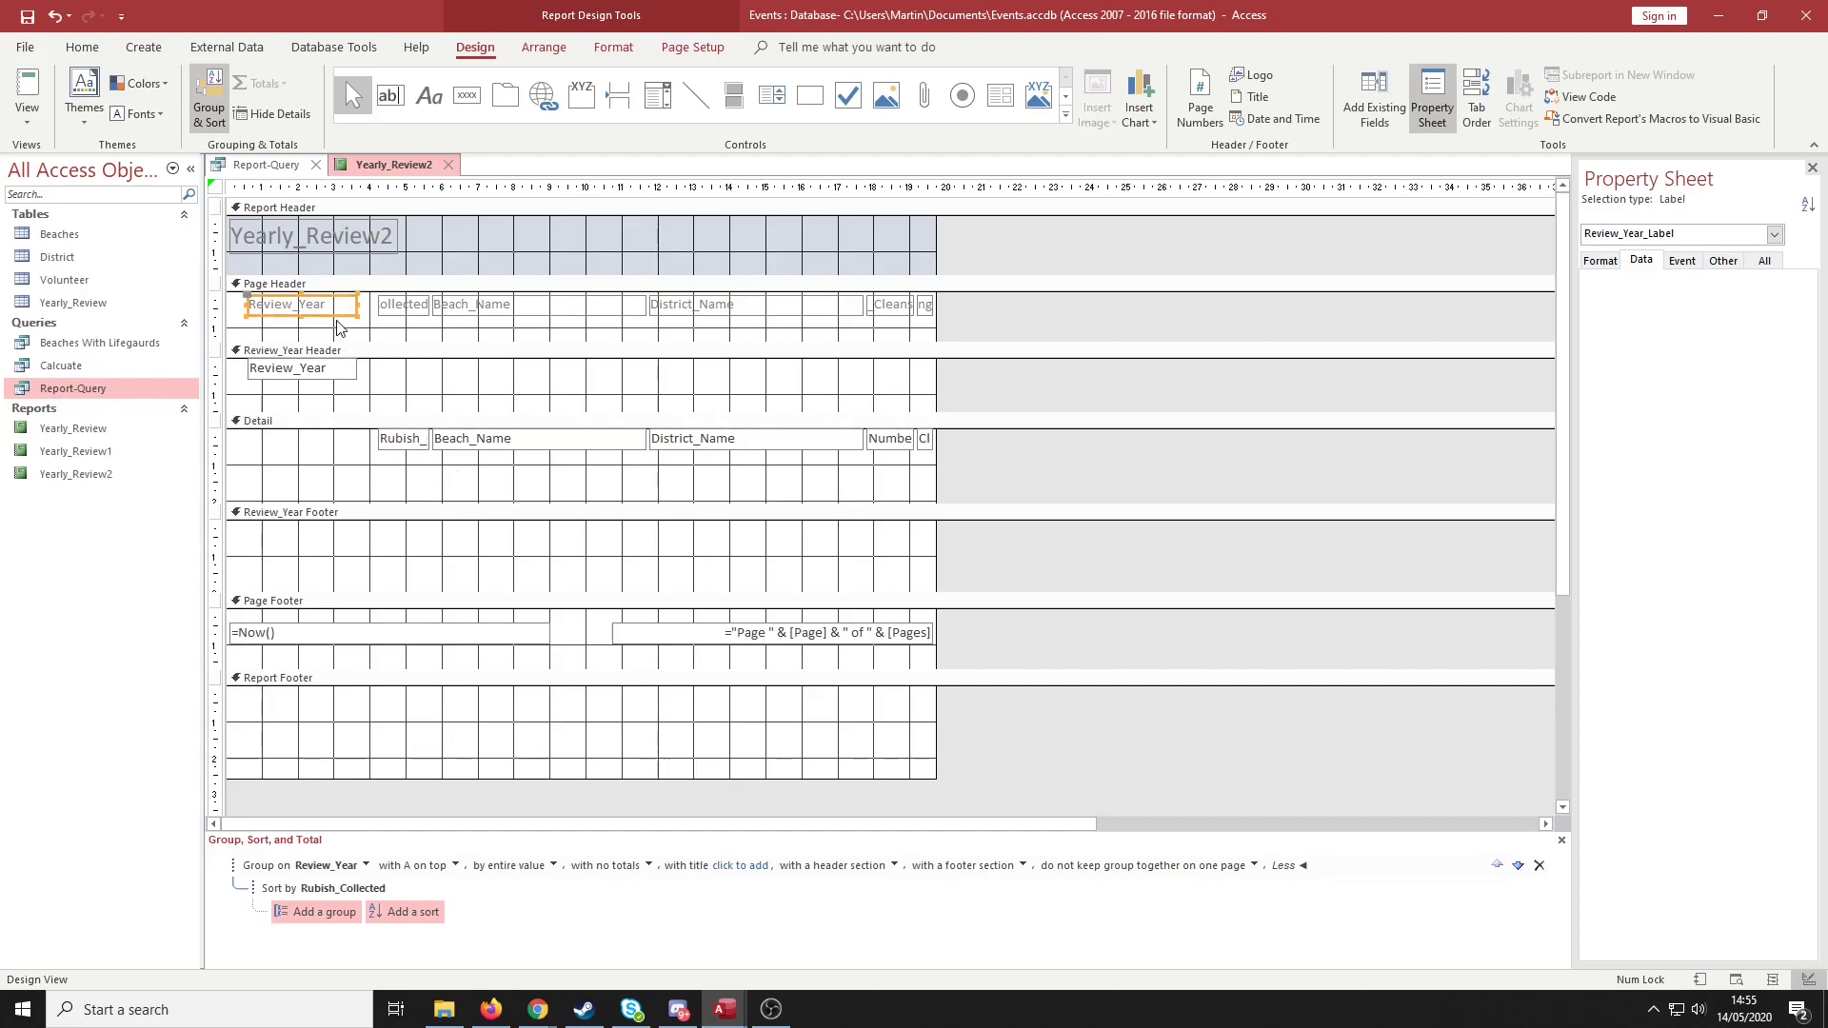
pyautogui.keyDown('shift'); pyautogui.click(925, 303); pyautogui.keyUp('shift')
pyautogui.keyDown('shift'); pyautogui.click(892, 302); pyautogui.keyUp('shift')
pyautogui.keyDown('shift'); pyautogui.click(833, 303); pyautogui.keyUp('shift')
pyautogui.keyDown('shift'); pyautogui.click(595, 302); pyautogui.keyUp('shift')
pyautogui.keyDown('shift'); pyautogui.click(404, 305); pyautogui.keyUp('shift')
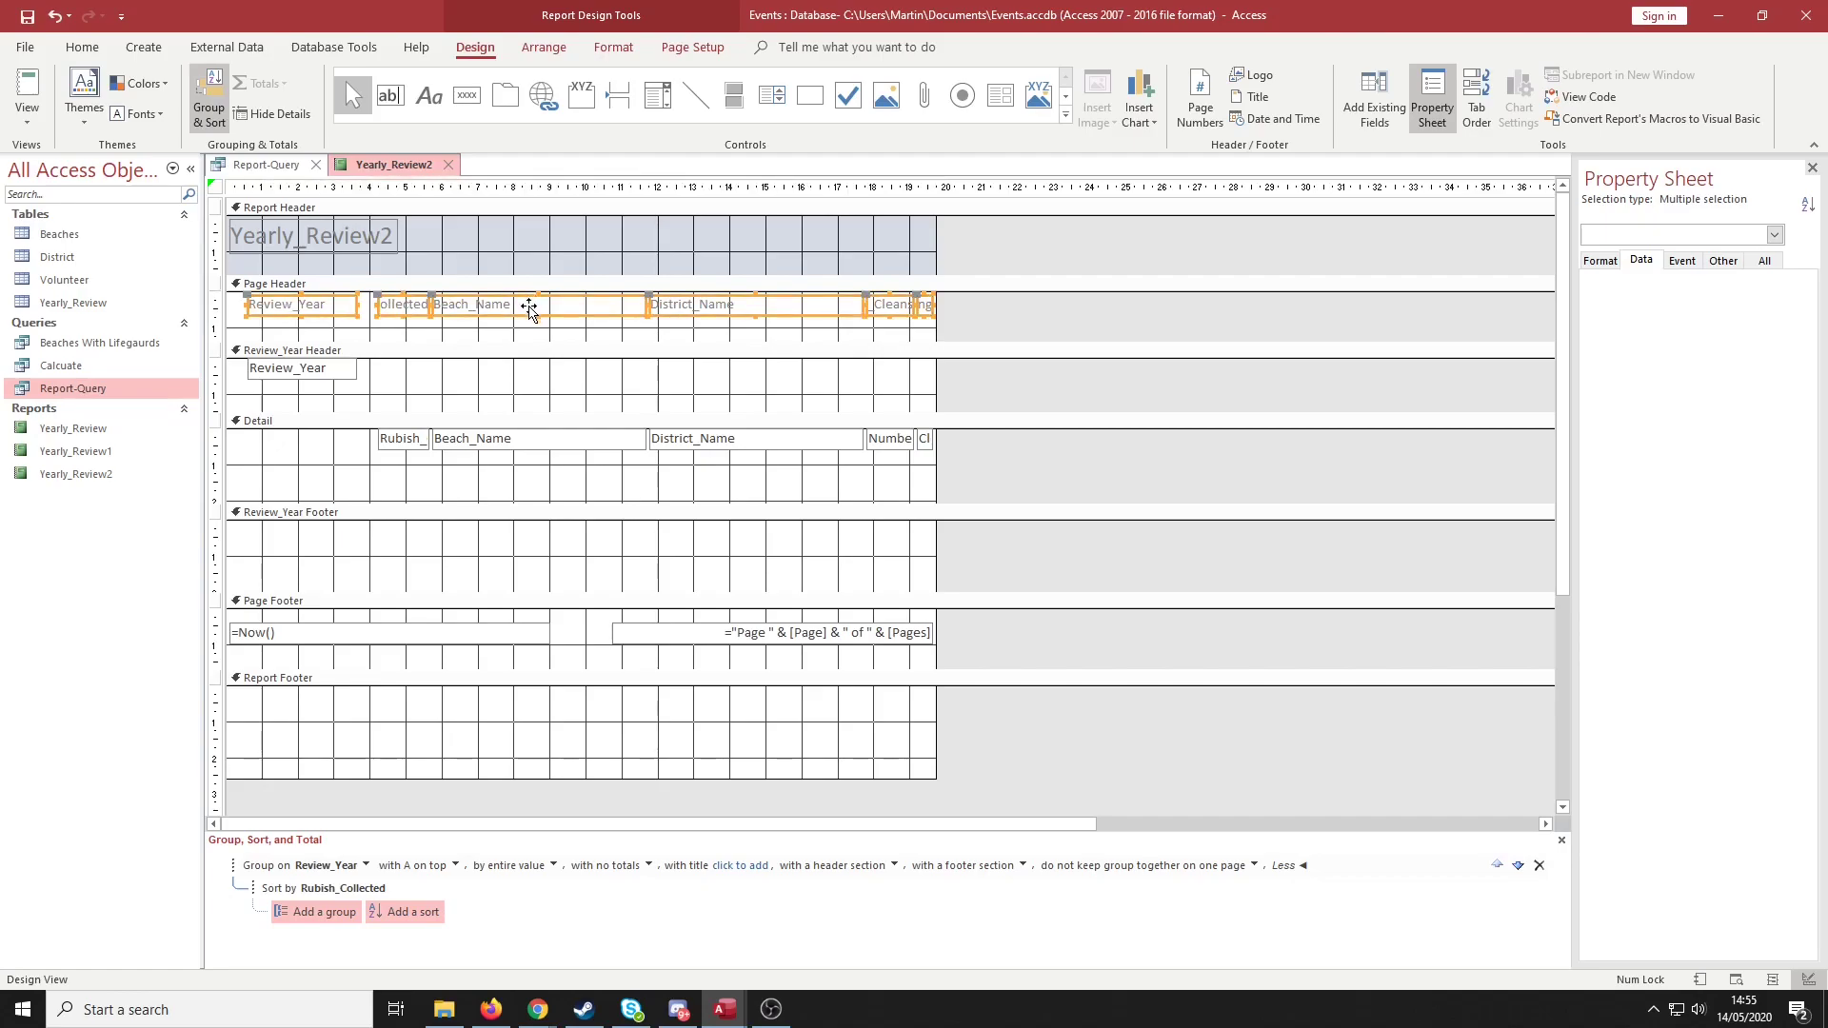
pyautogui.moveTo(576, 315); pyautogui.dragTo(576, 404)
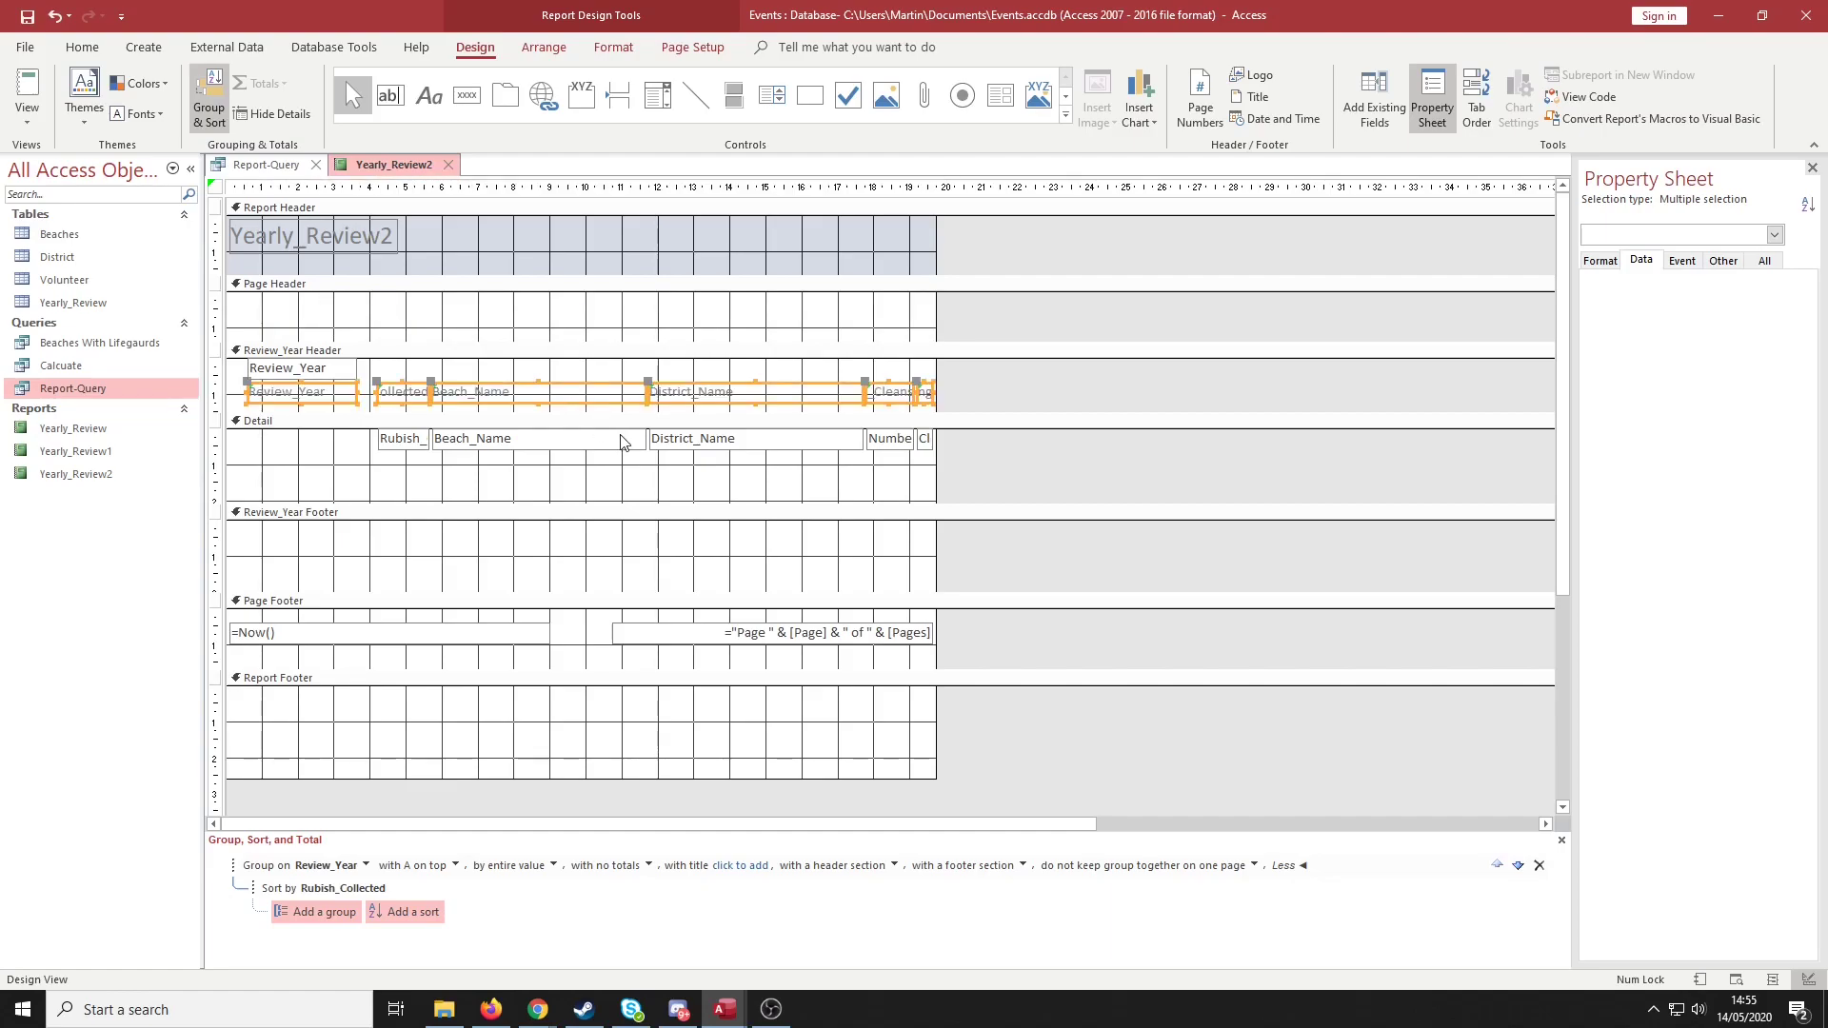
# Shift the Review_Year text box to the right, put its label in the vacated spot and change the label's caption to Year
pyautogui.click(363, 375)
pyautogui.click(325, 371)
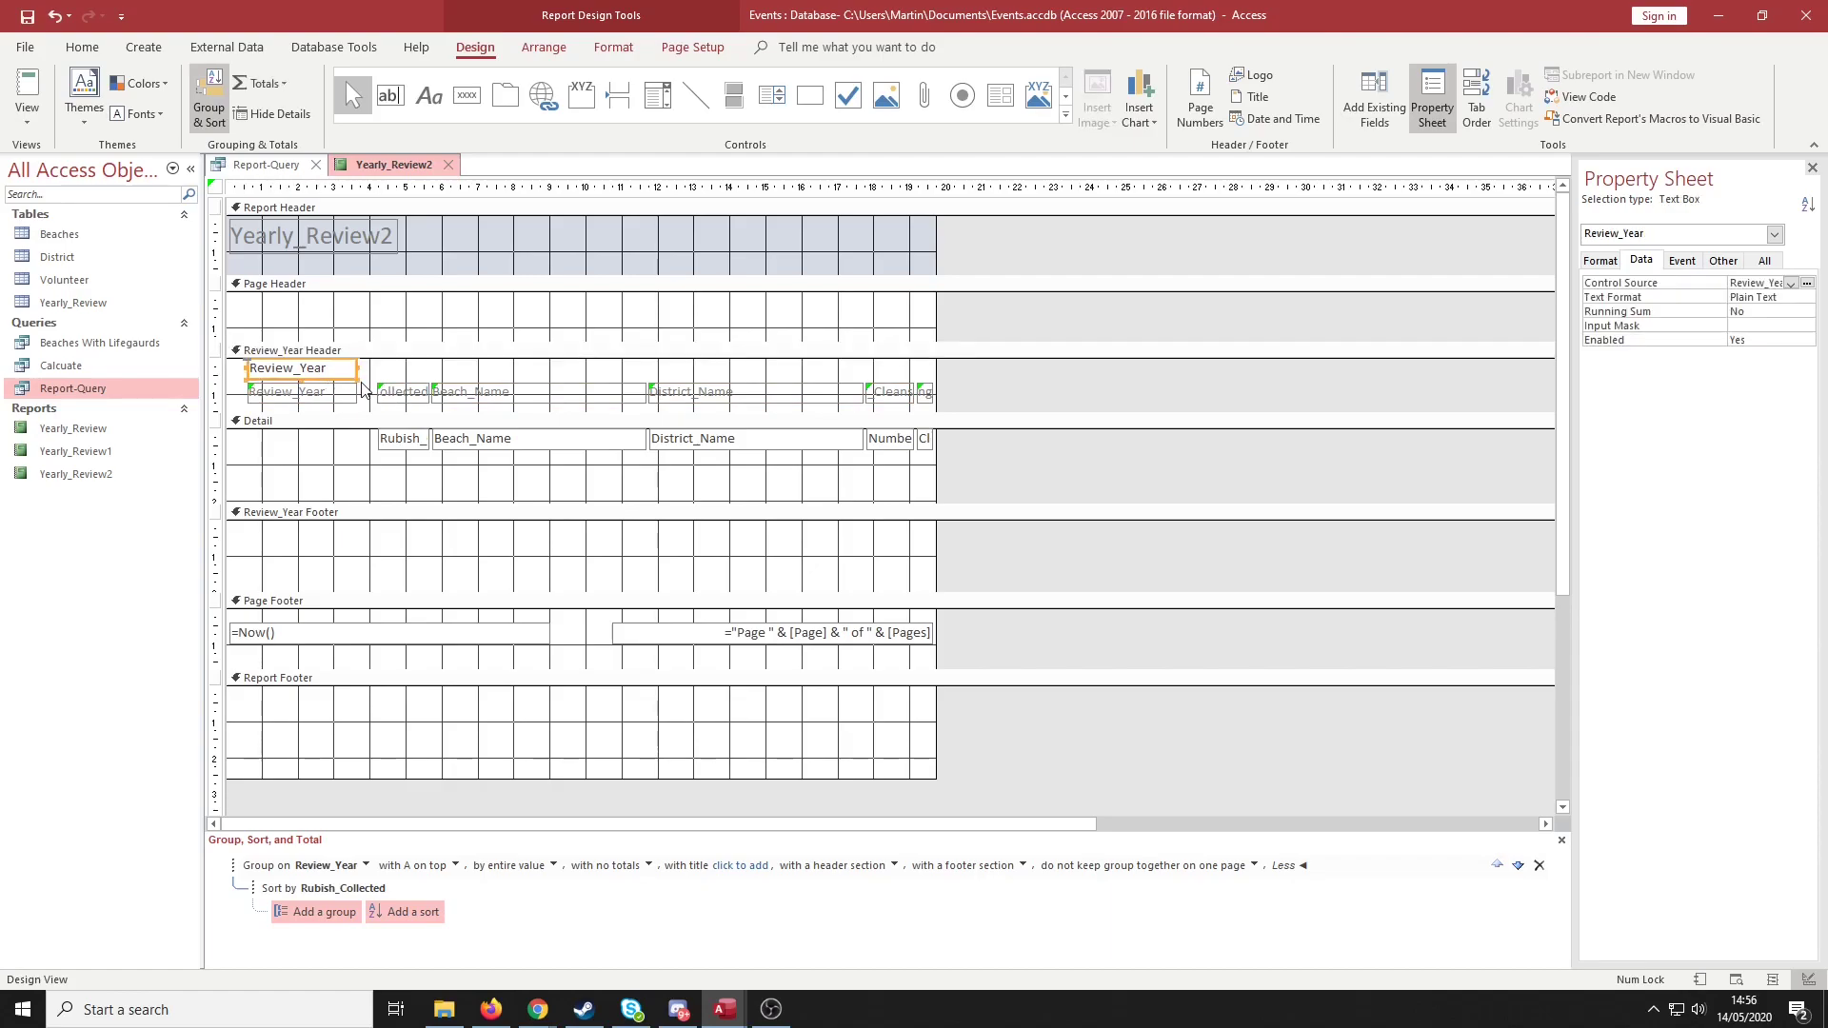
pyautogui.click(319, 403)
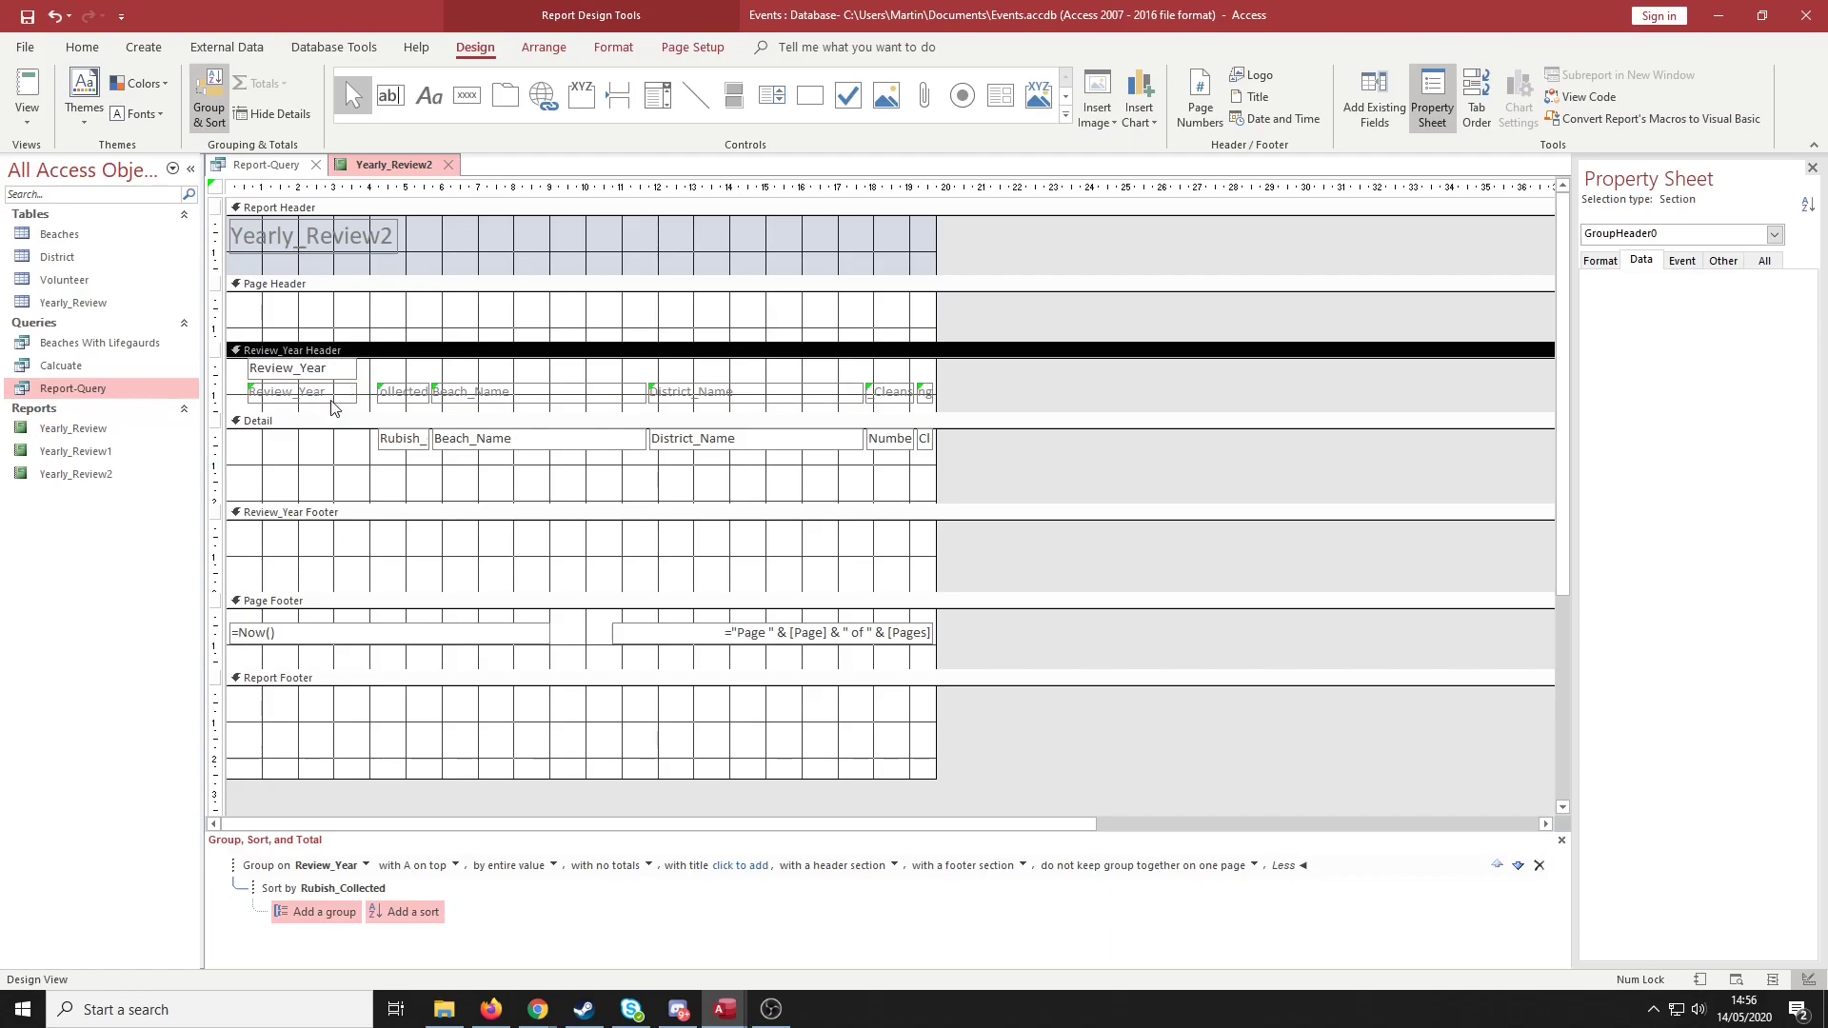
pyautogui.click(341, 399)
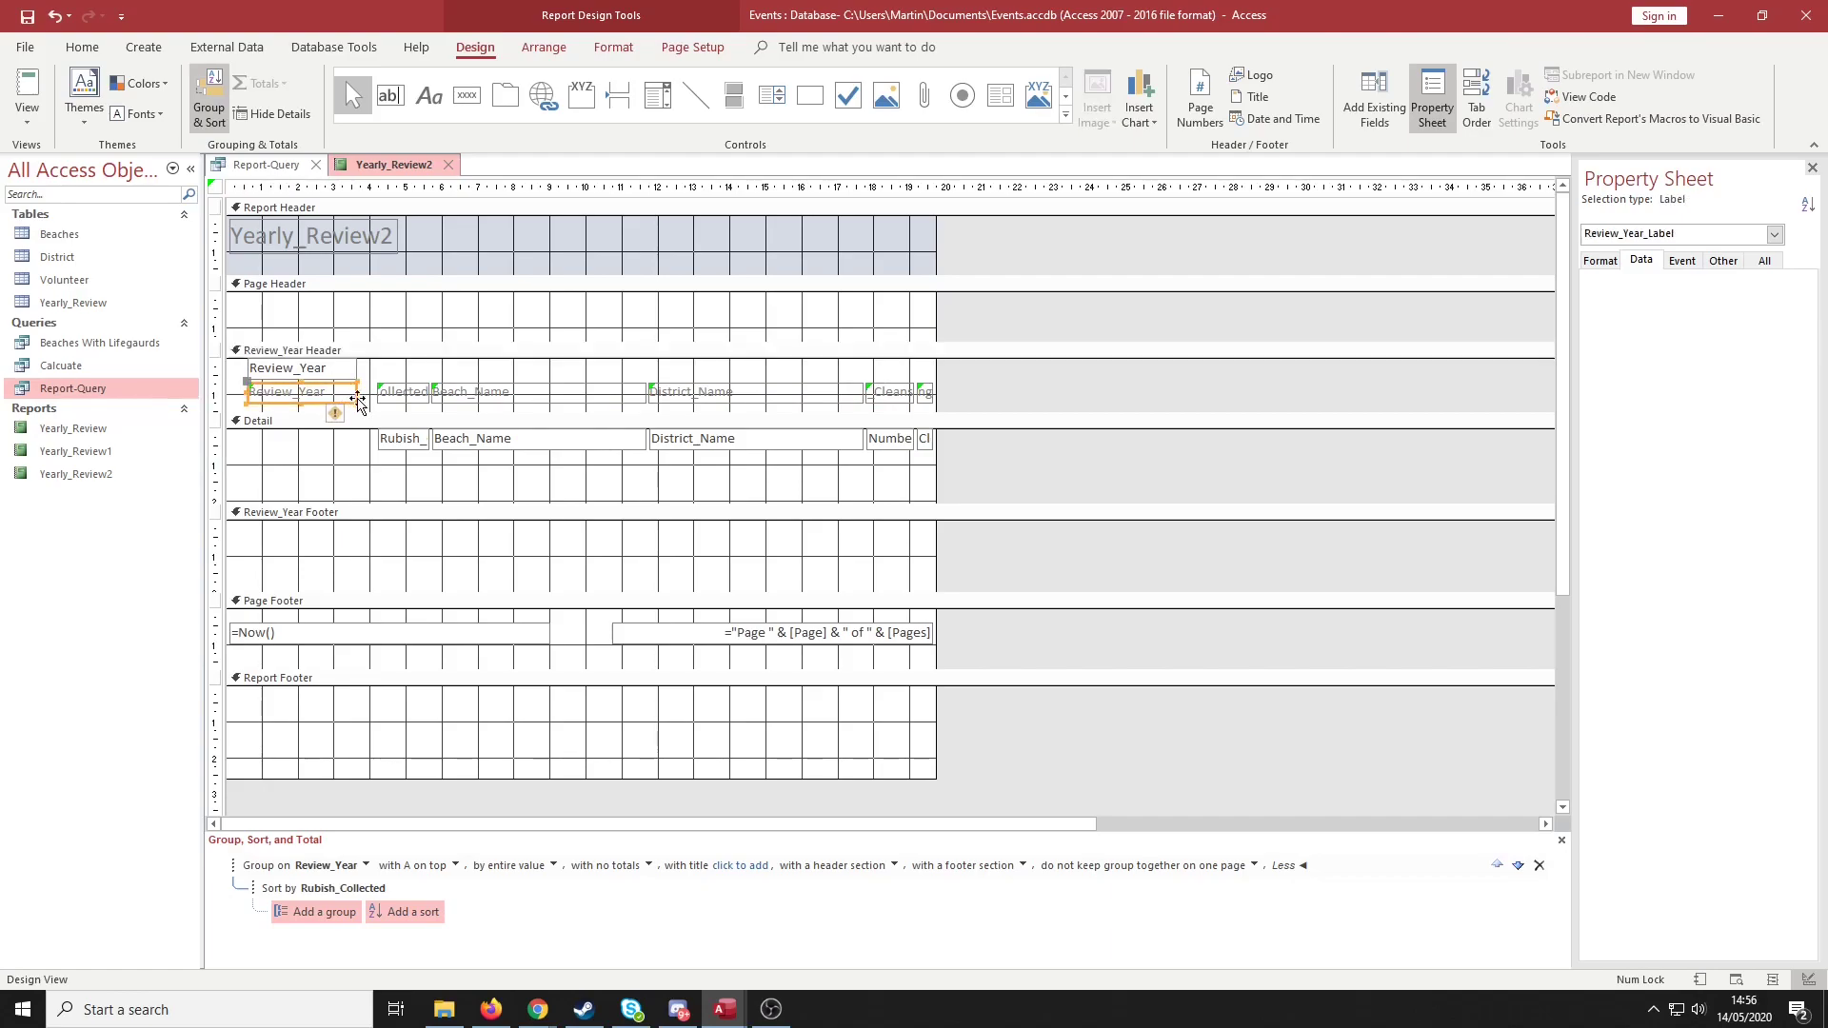
pyautogui.click(360, 373)
pyautogui.click(354, 368)
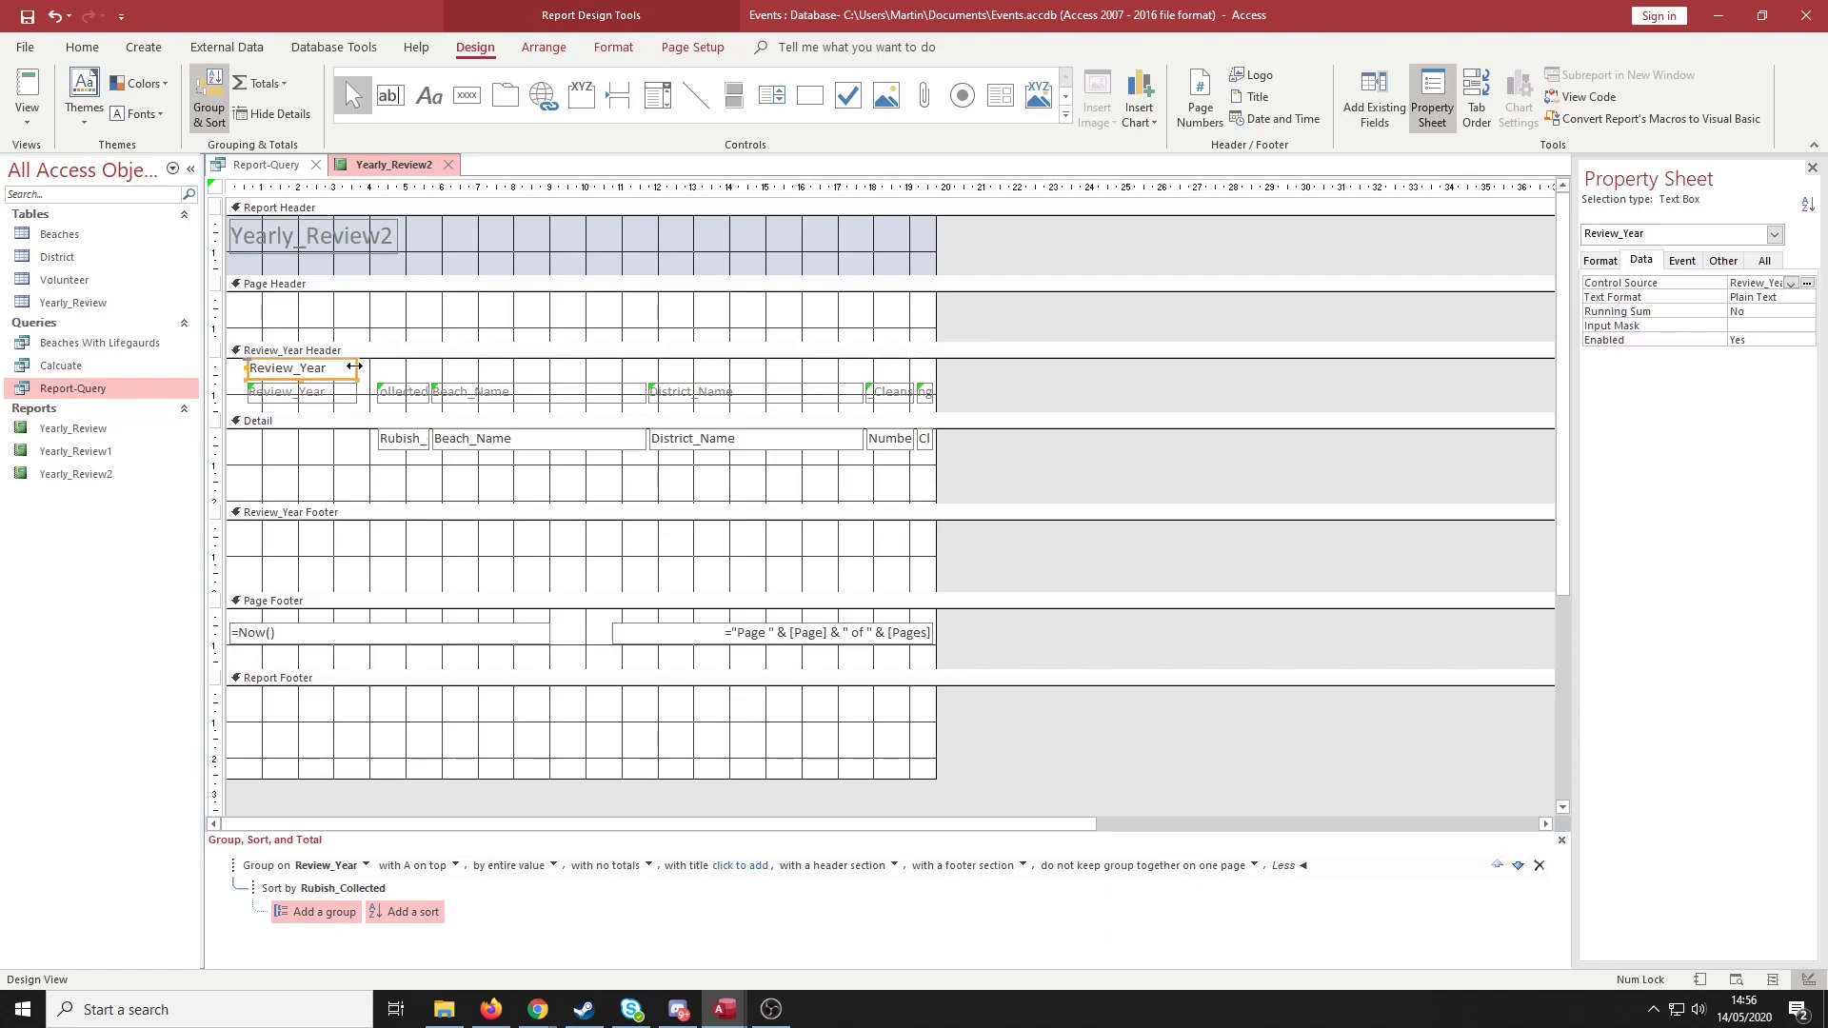
pyautogui.moveTo(338, 377); pyautogui.dragTo(451, 380)
pyautogui.click(333, 394)
pyautogui.moveTo(333, 395); pyautogui.dragTo(326, 376)
pyautogui.doubleClick(317, 371)
pyautogui.write('Year')
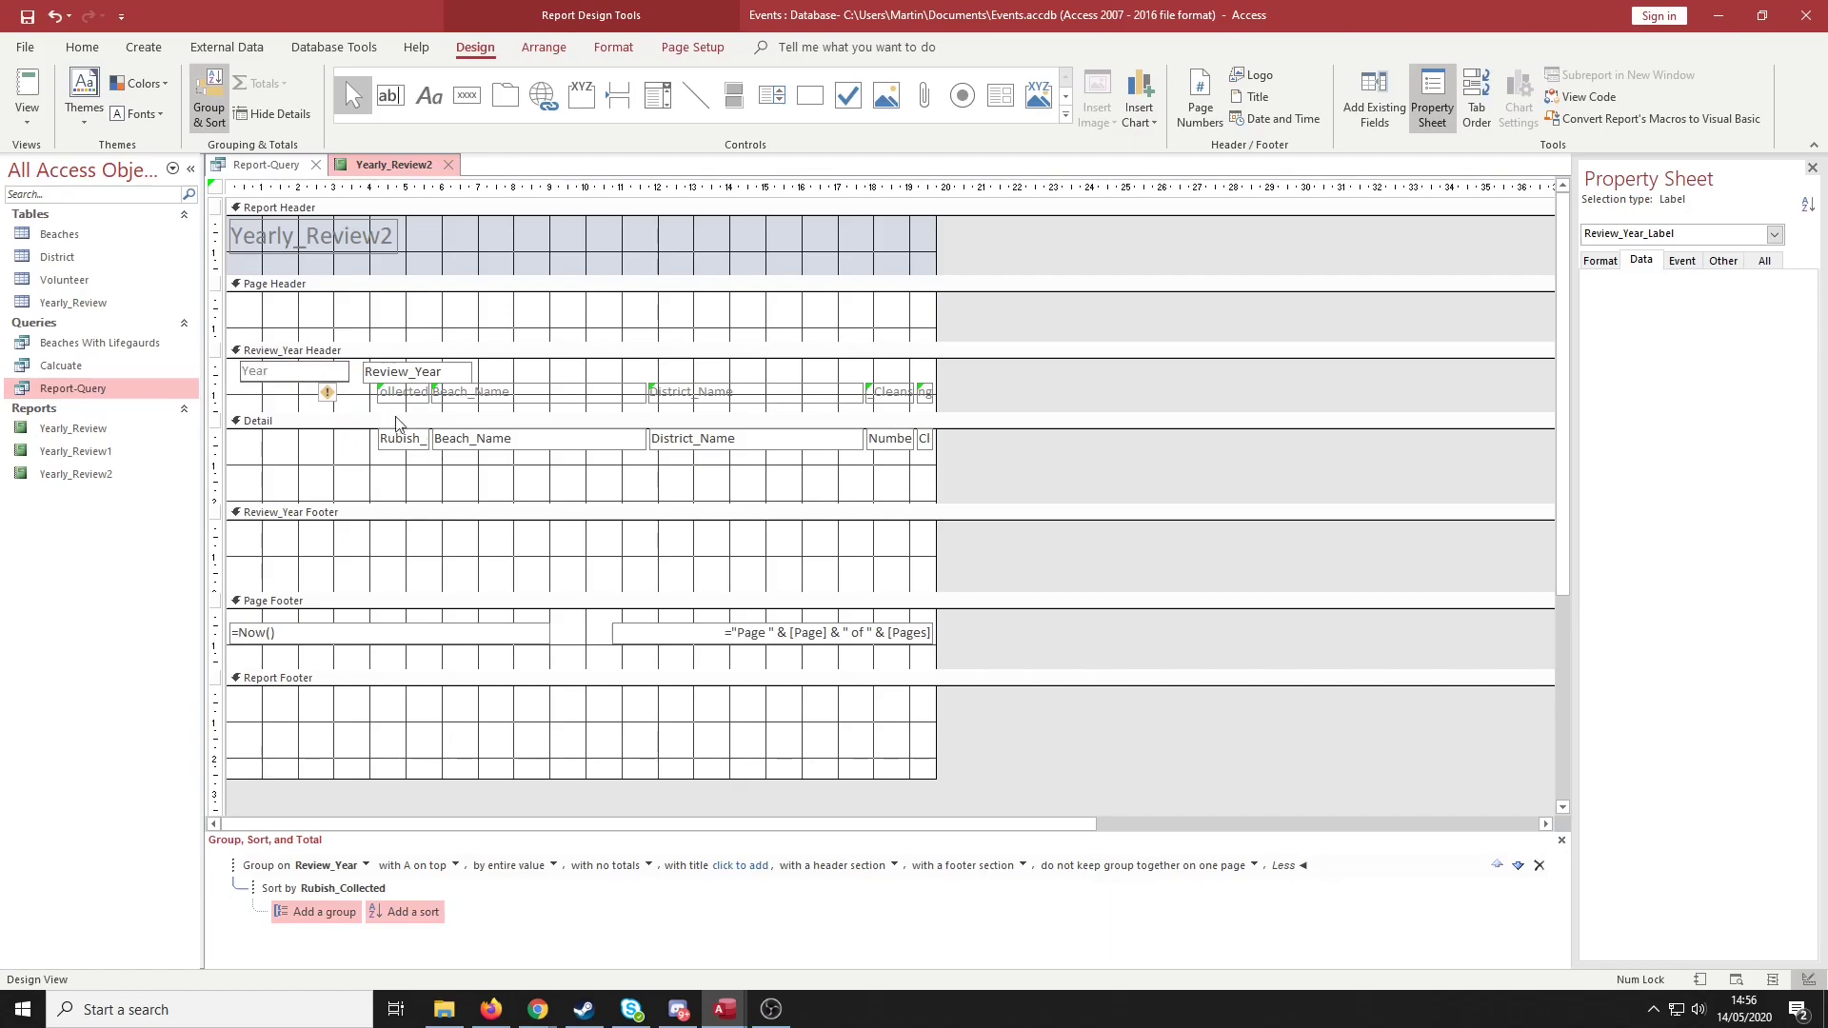
# Line up the Year label and Review_Year text box side by side, and move the Rubish_Collected label up onto their row
pyautogui.click(457, 369)
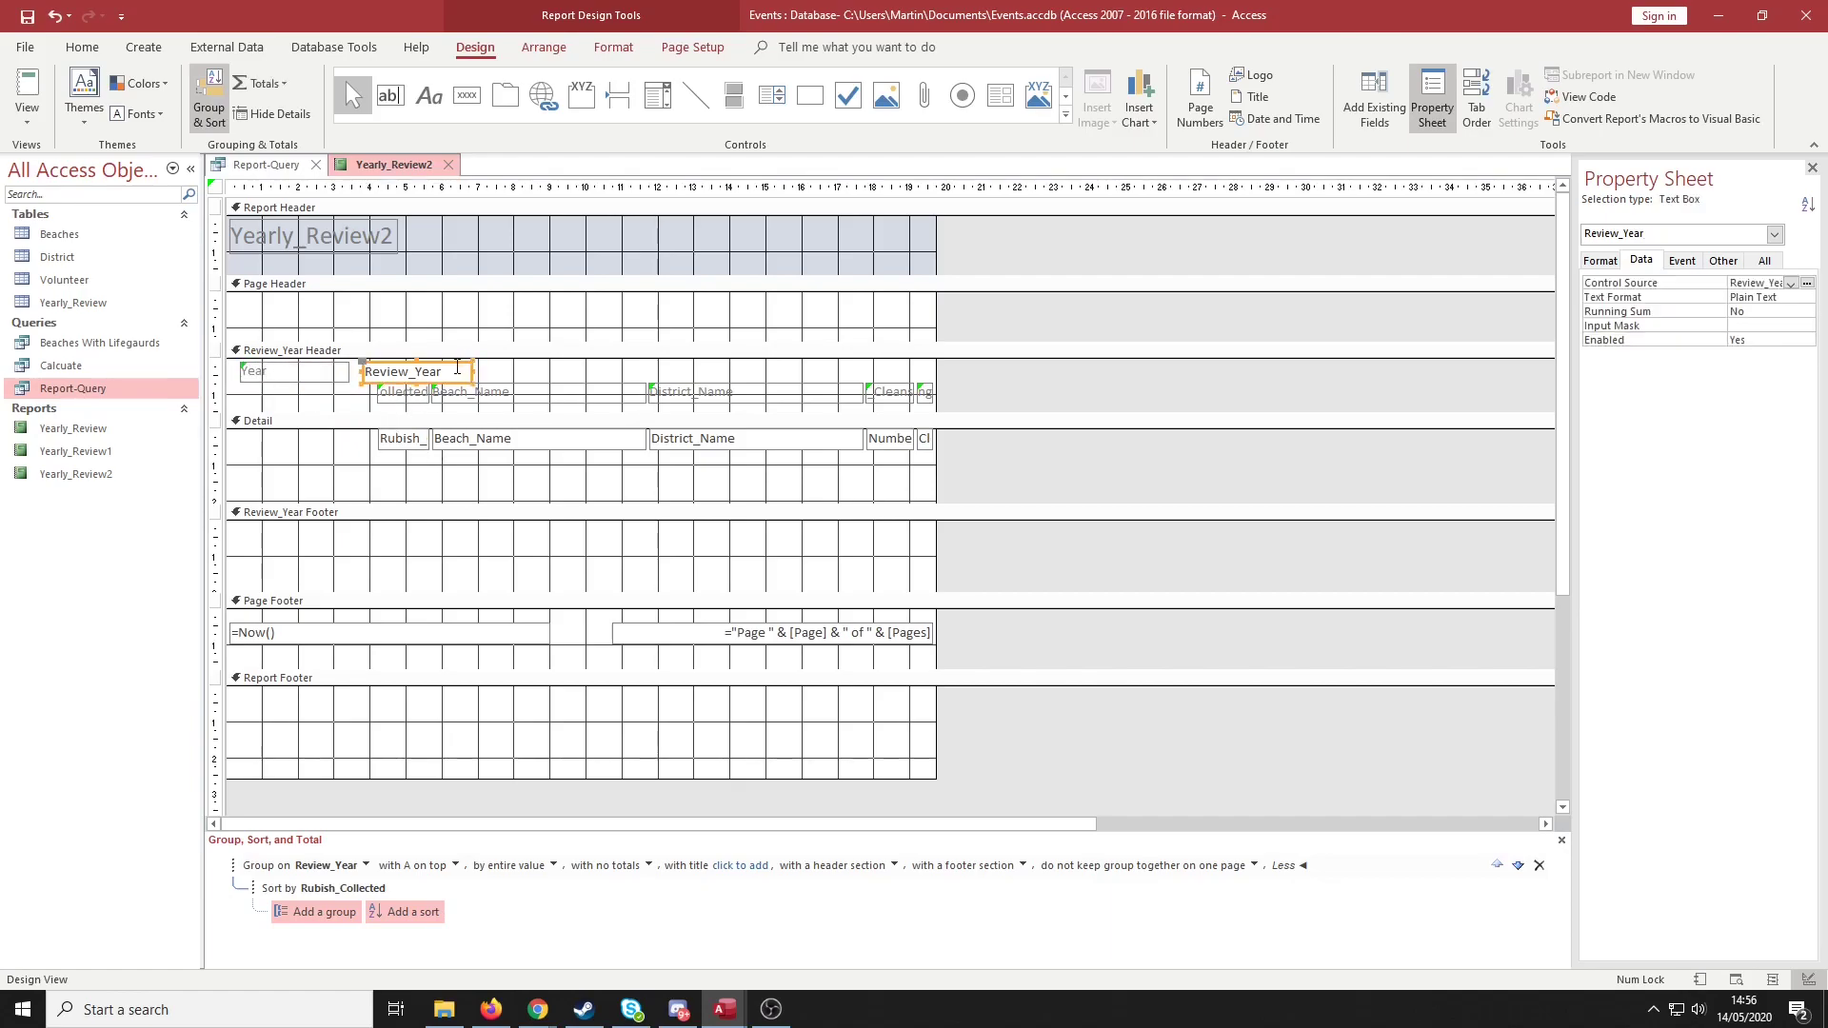
pyautogui.moveTo(453, 365); pyautogui.dragTo(445, 366)
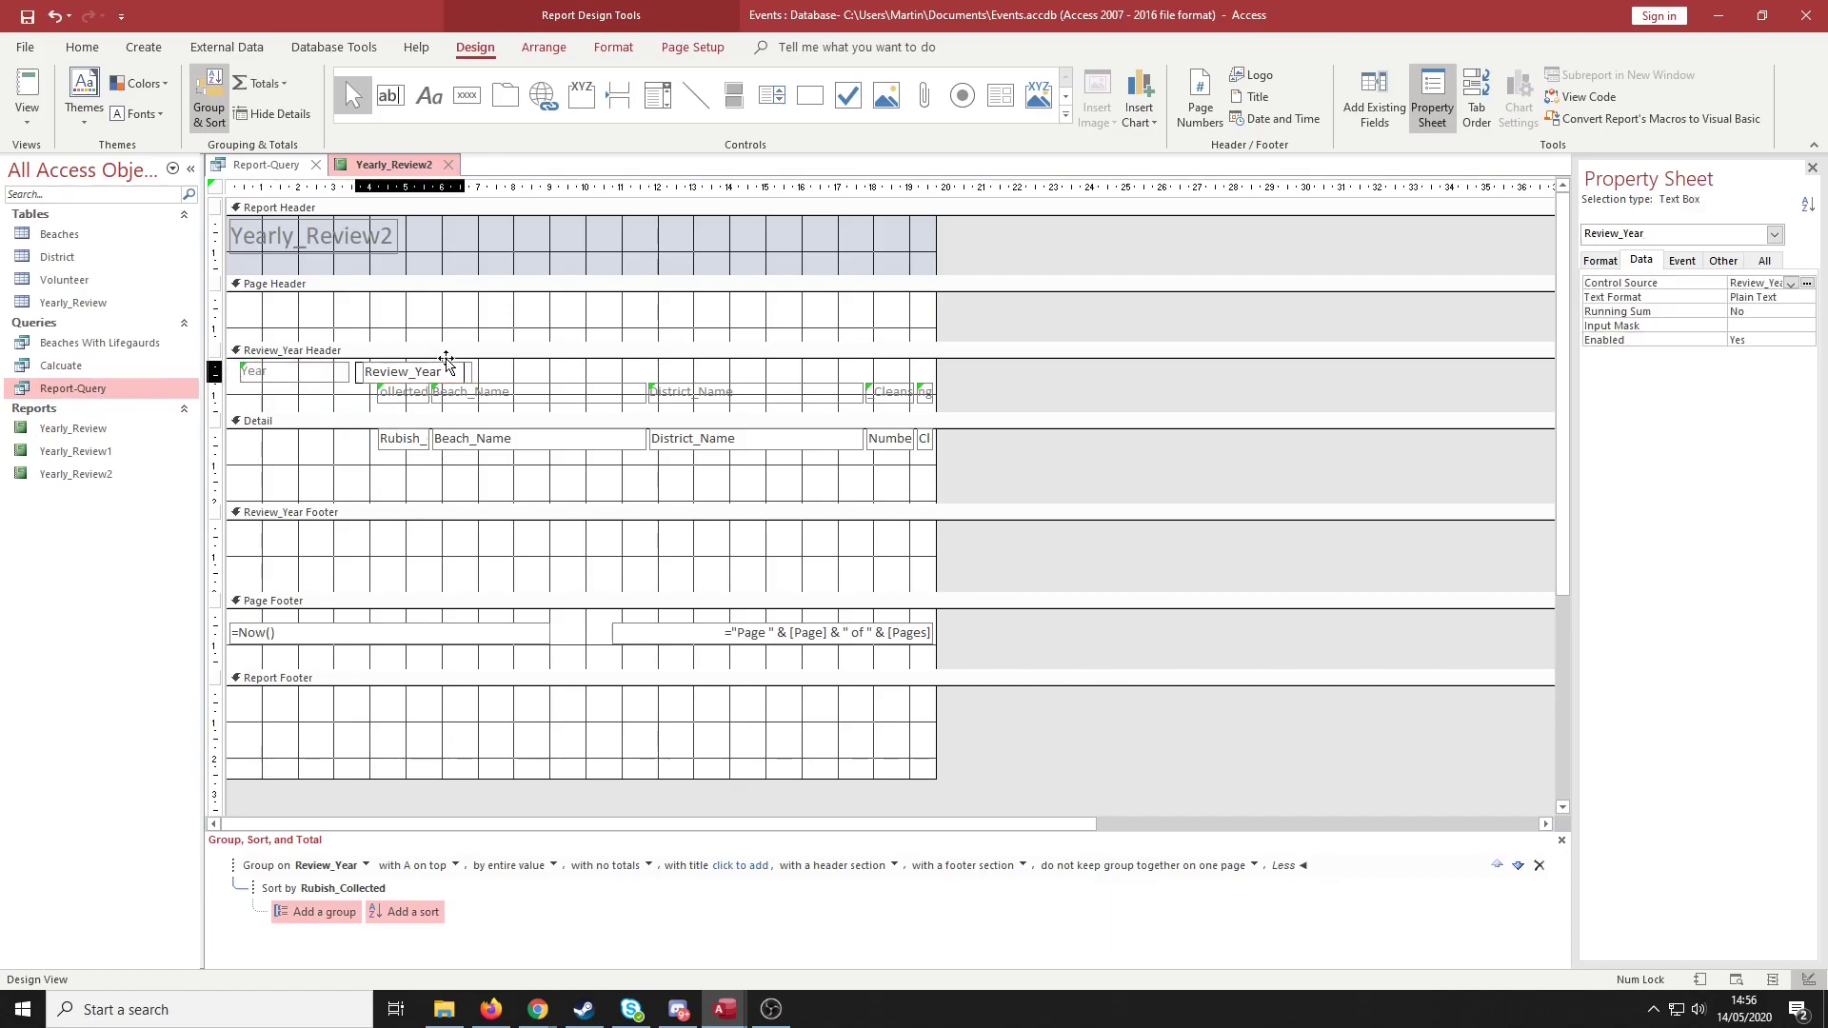
pyautogui.click(583, 363)
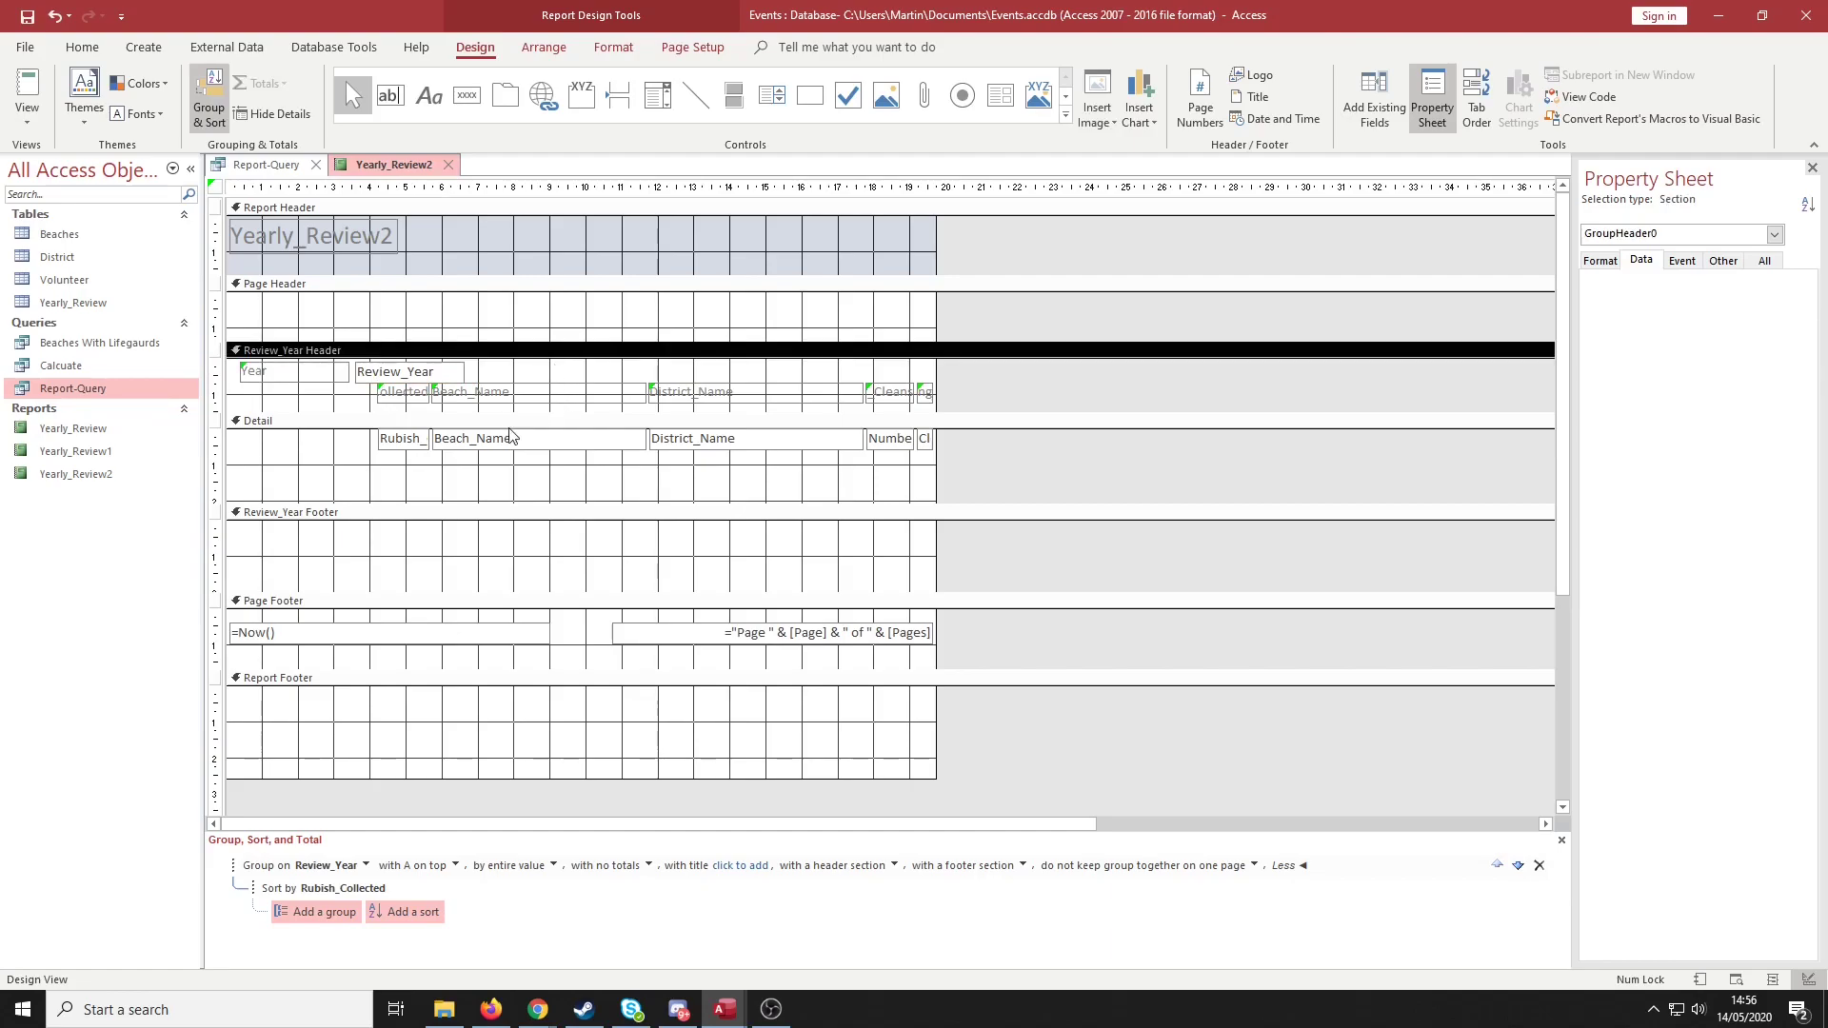
pyautogui.click(404, 394)
pyautogui.click(440, 393)
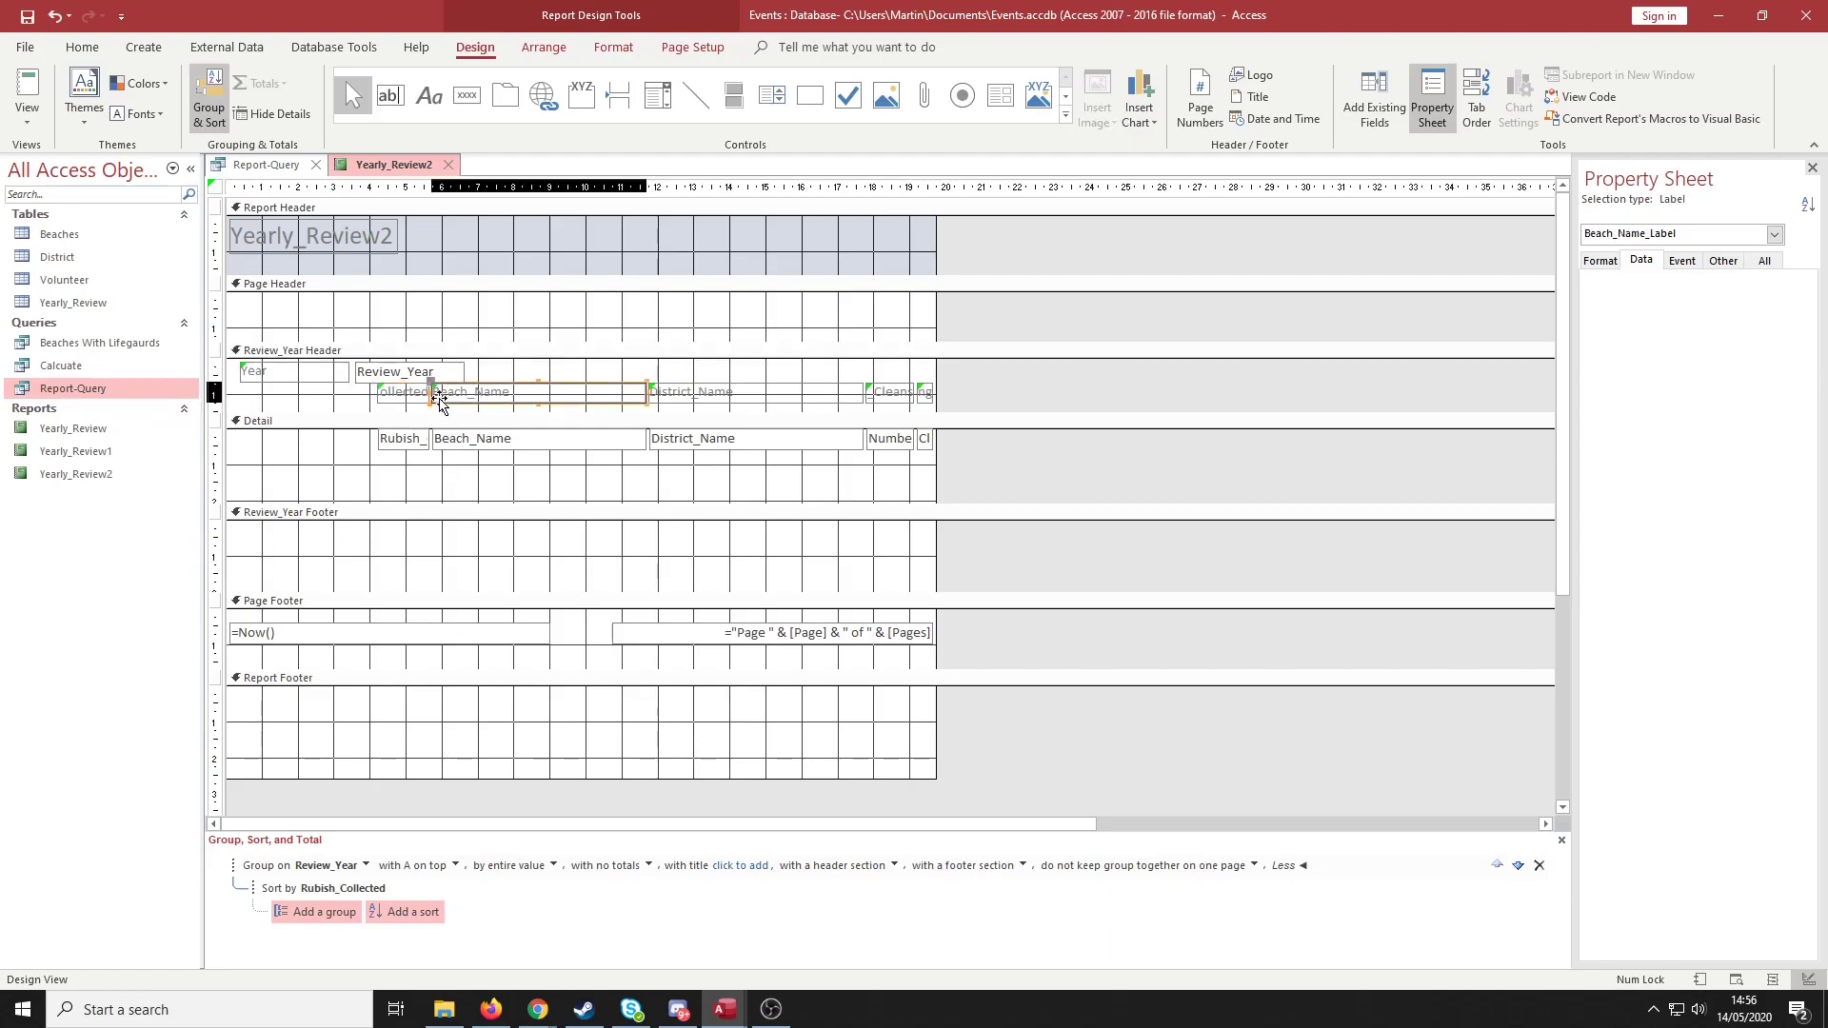
pyautogui.click(427, 443)
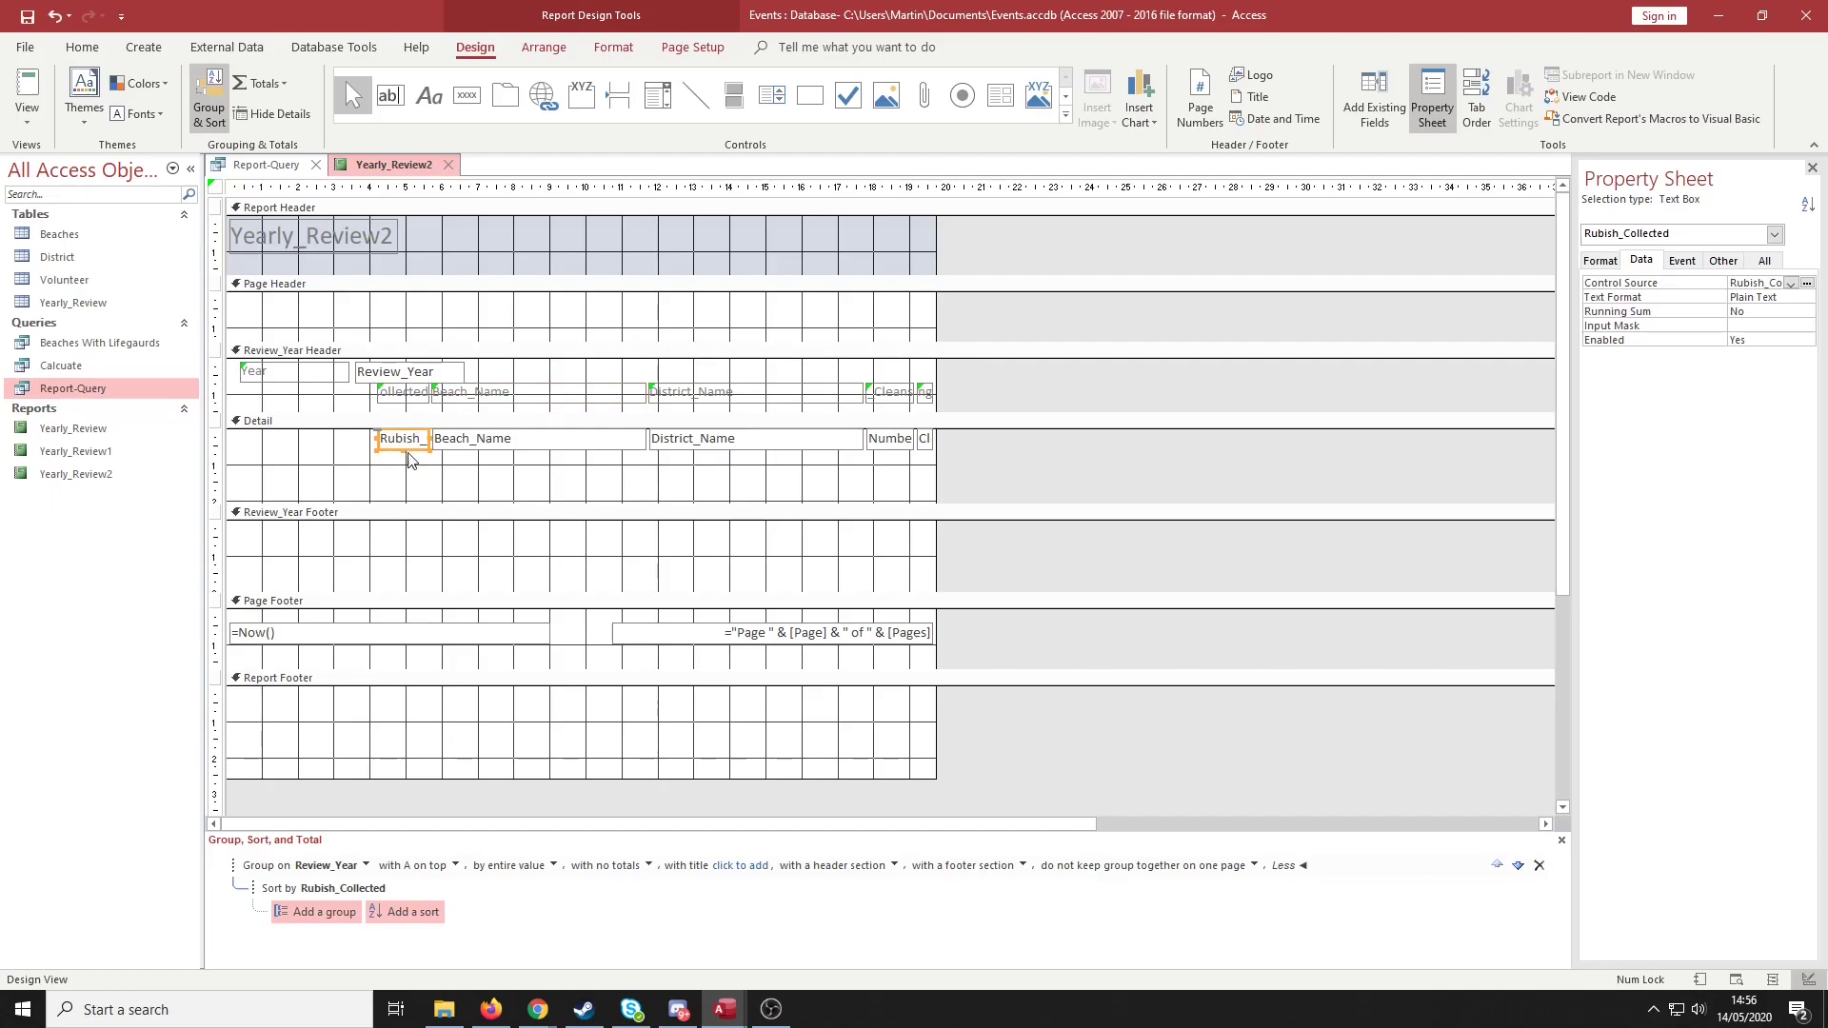
pyautogui.click(418, 400)
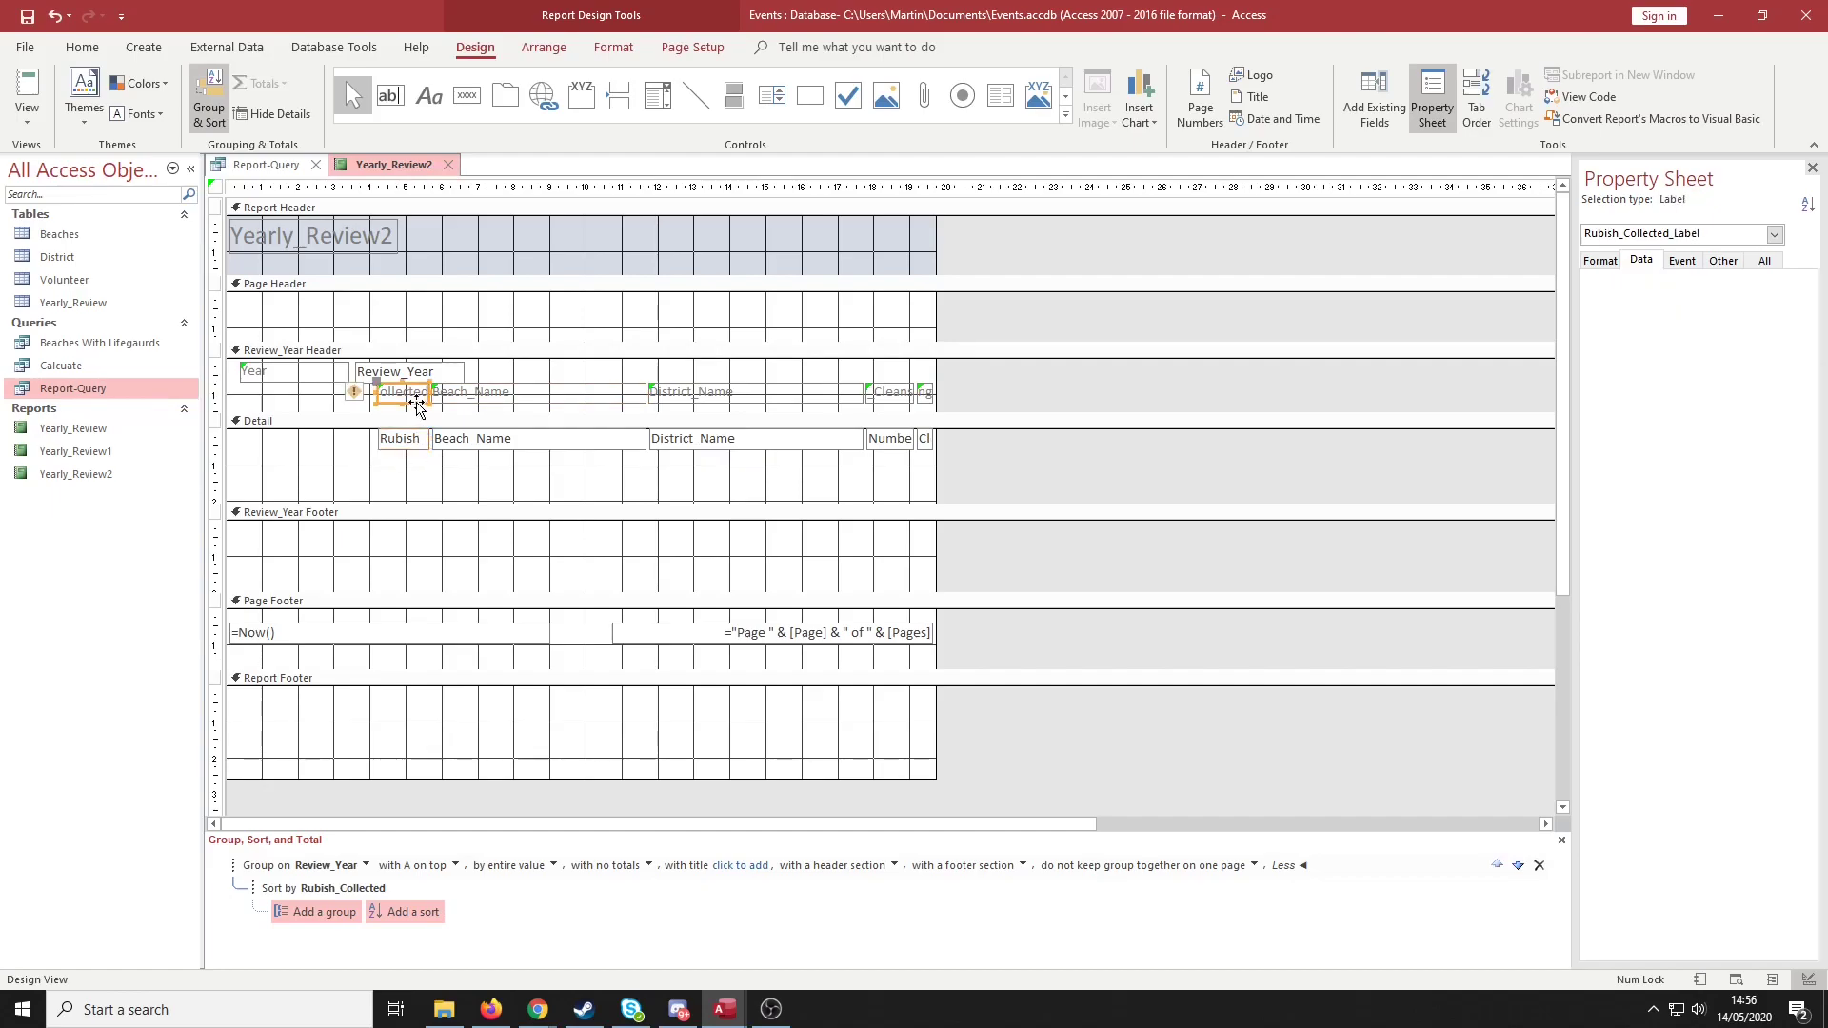
pyautogui.moveTo(348, 377); pyautogui.dragTo(359, 374)
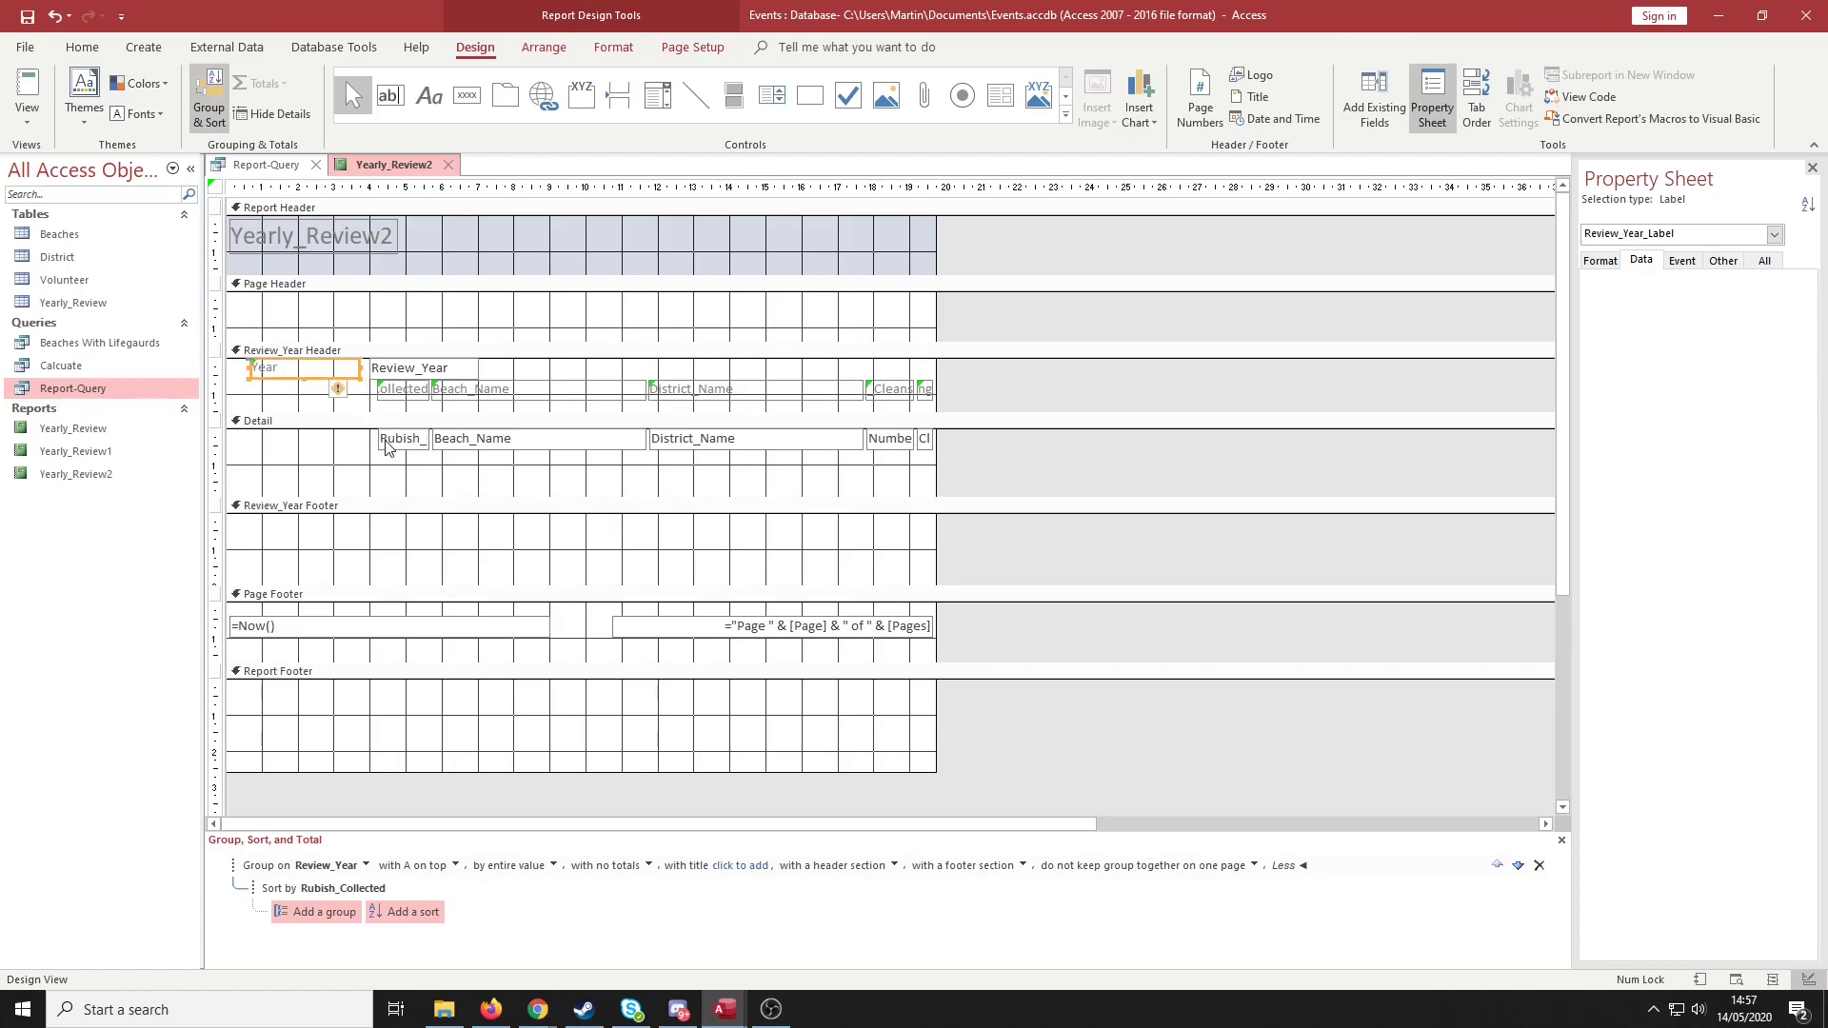
pyautogui.click(429, 466)
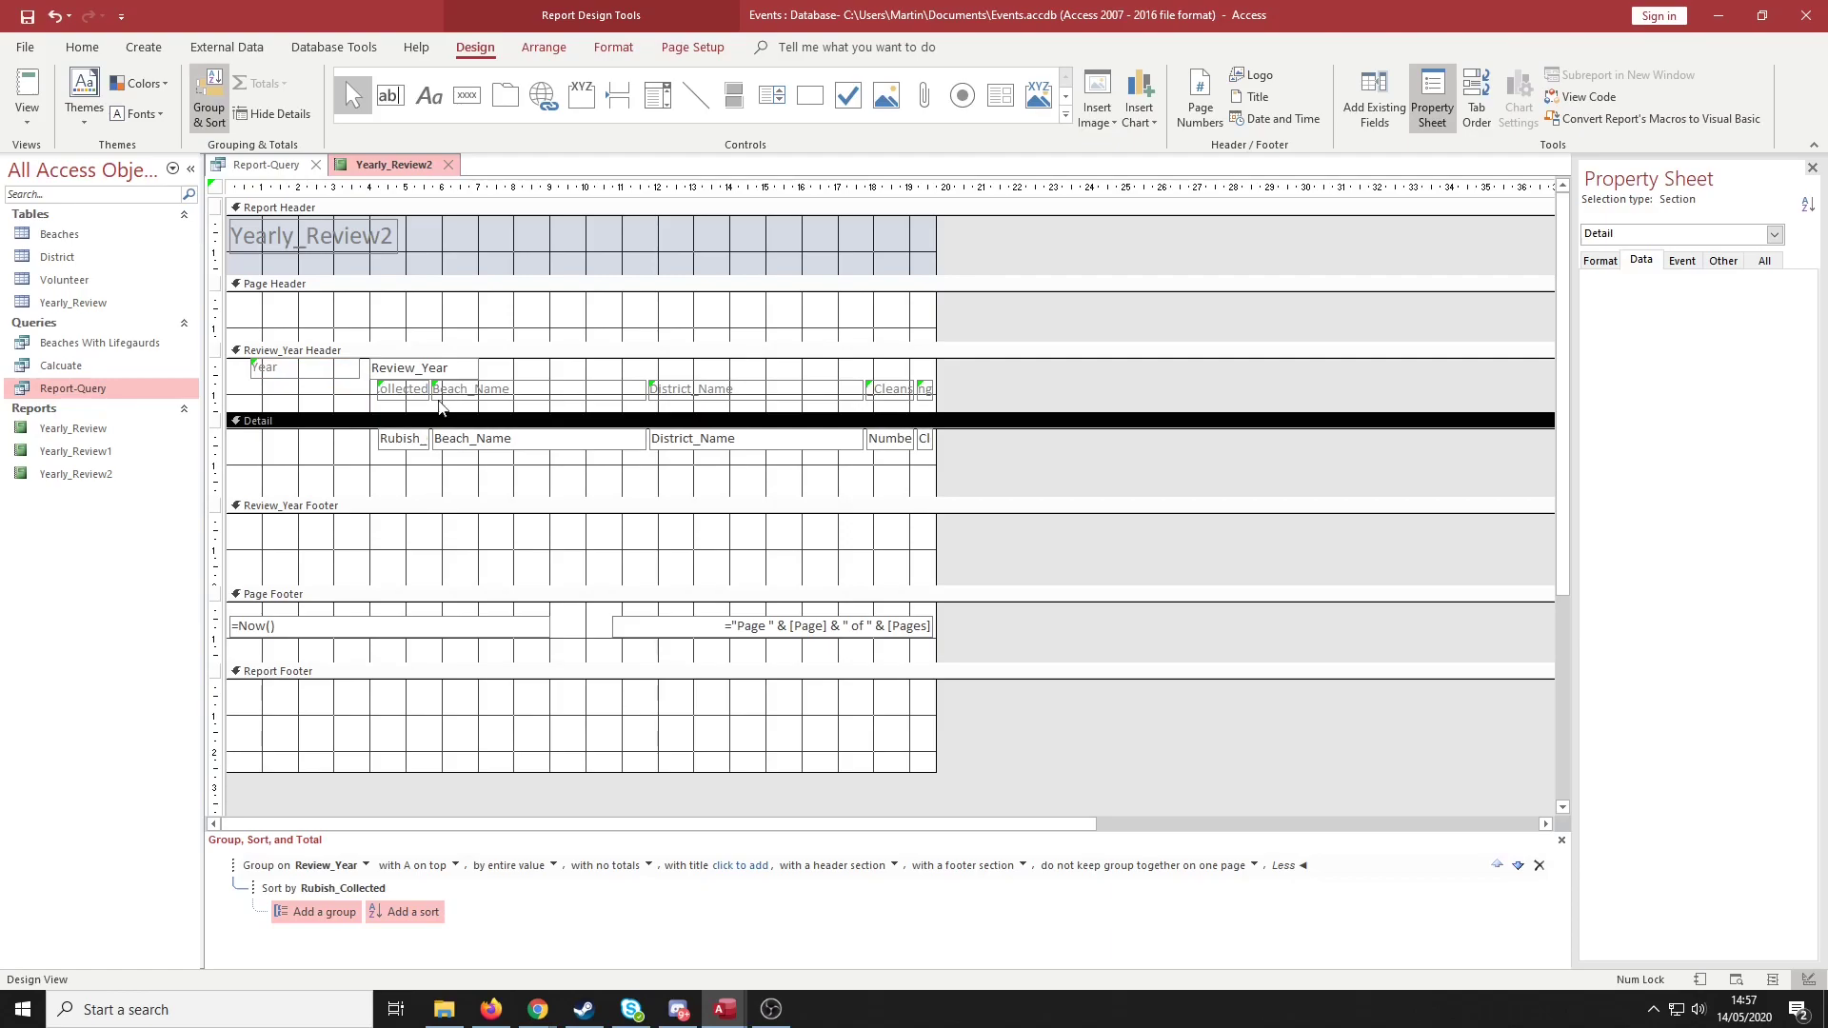
pyautogui.click(400, 397)
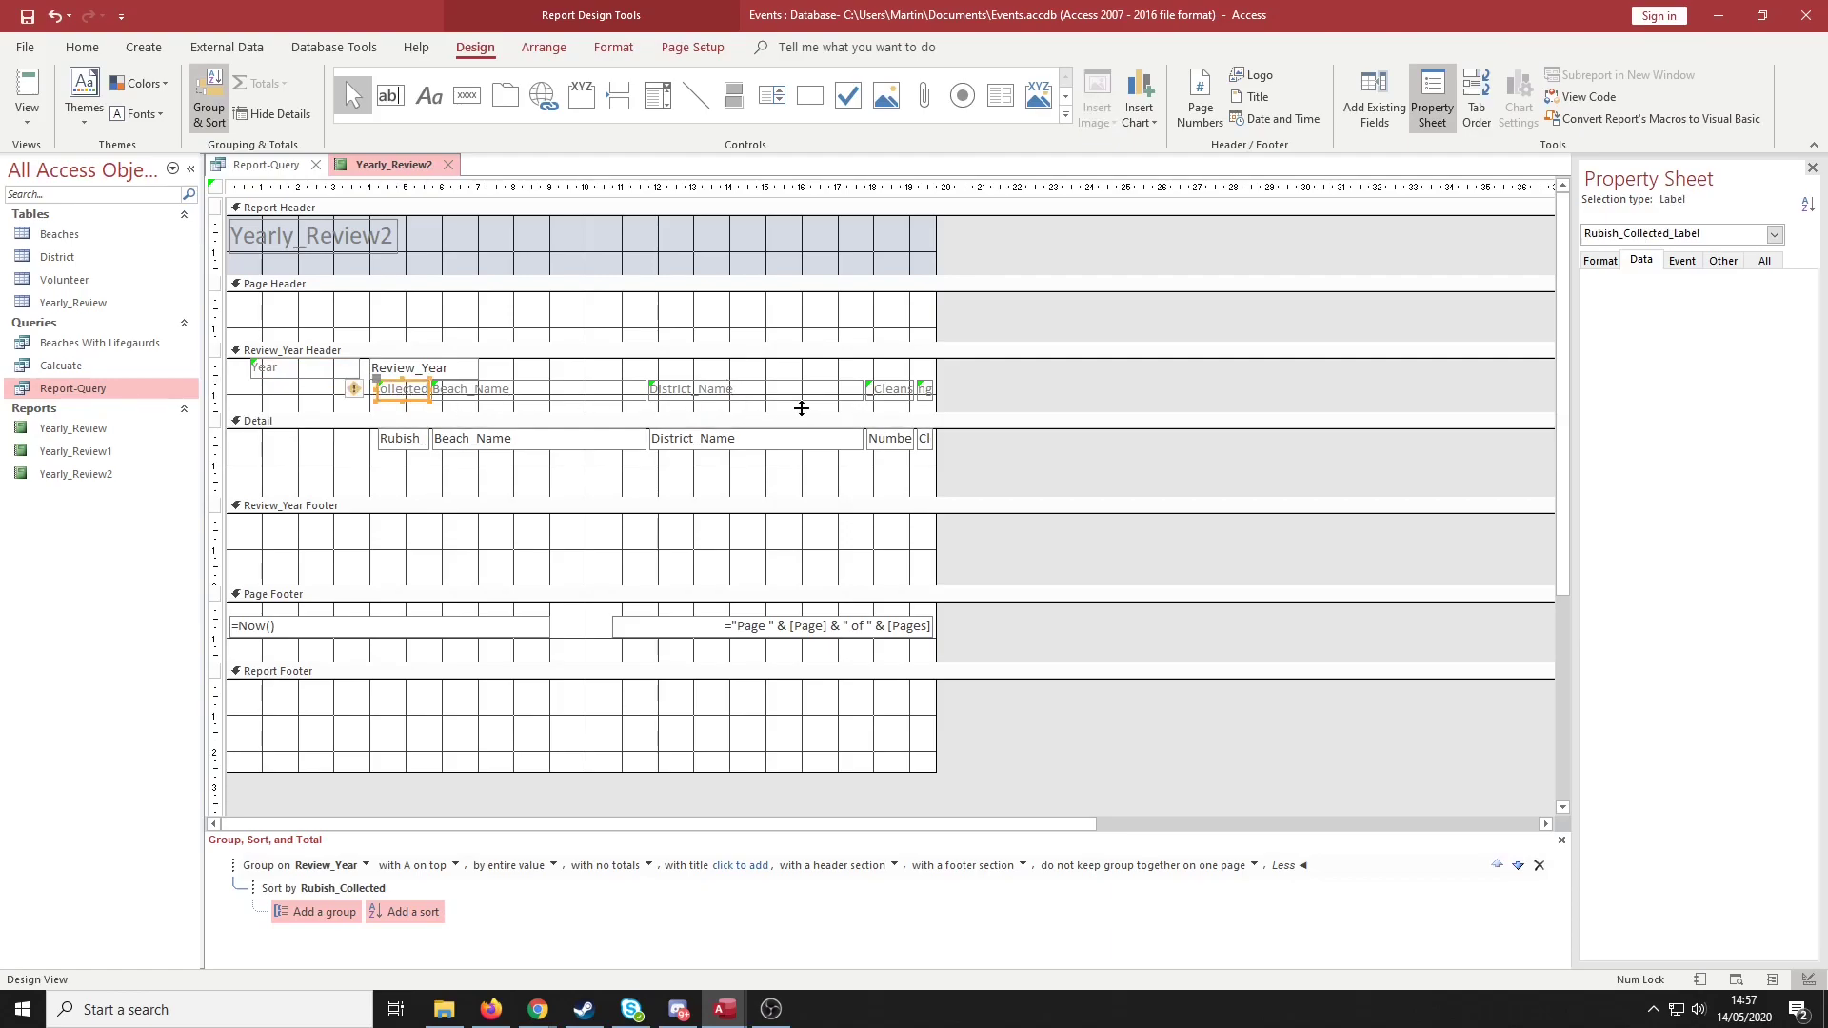
pyautogui.moveTo(410, 400); pyautogui.dragTo(592, 379)
# Move Rubish_Collected out of the Detail row, shift Beach_Name and District_Name to the left, and narrow both text boxes
pyautogui.click(414, 446)
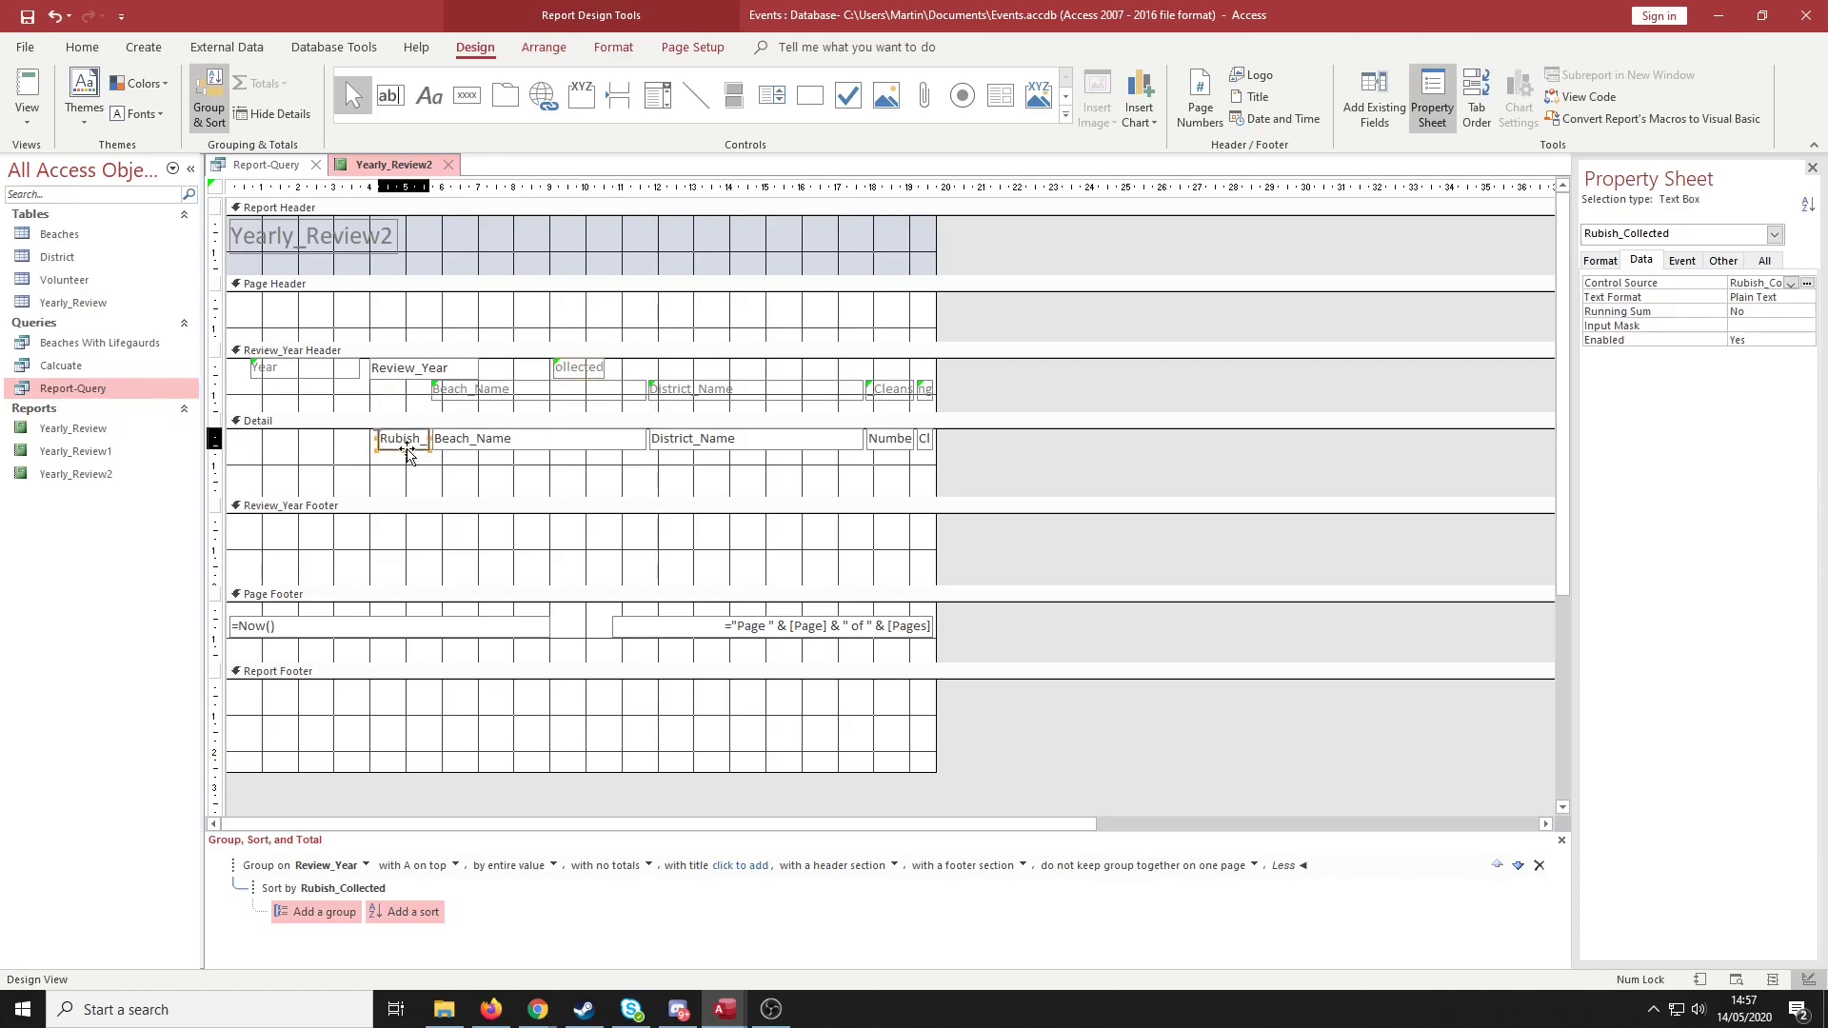
pyautogui.moveTo(417, 457); pyautogui.dragTo(338, 456)
pyautogui.click(535, 450)
pyautogui.click(702, 450)
pyautogui.moveTo(702, 455); pyautogui.dragTo(517, 457)
pyautogui.click(674, 476)
pyautogui.click(674, 442)
pyautogui.moveTo(674, 442); pyautogui.dragTo(620, 442)
pyautogui.click(450, 444)
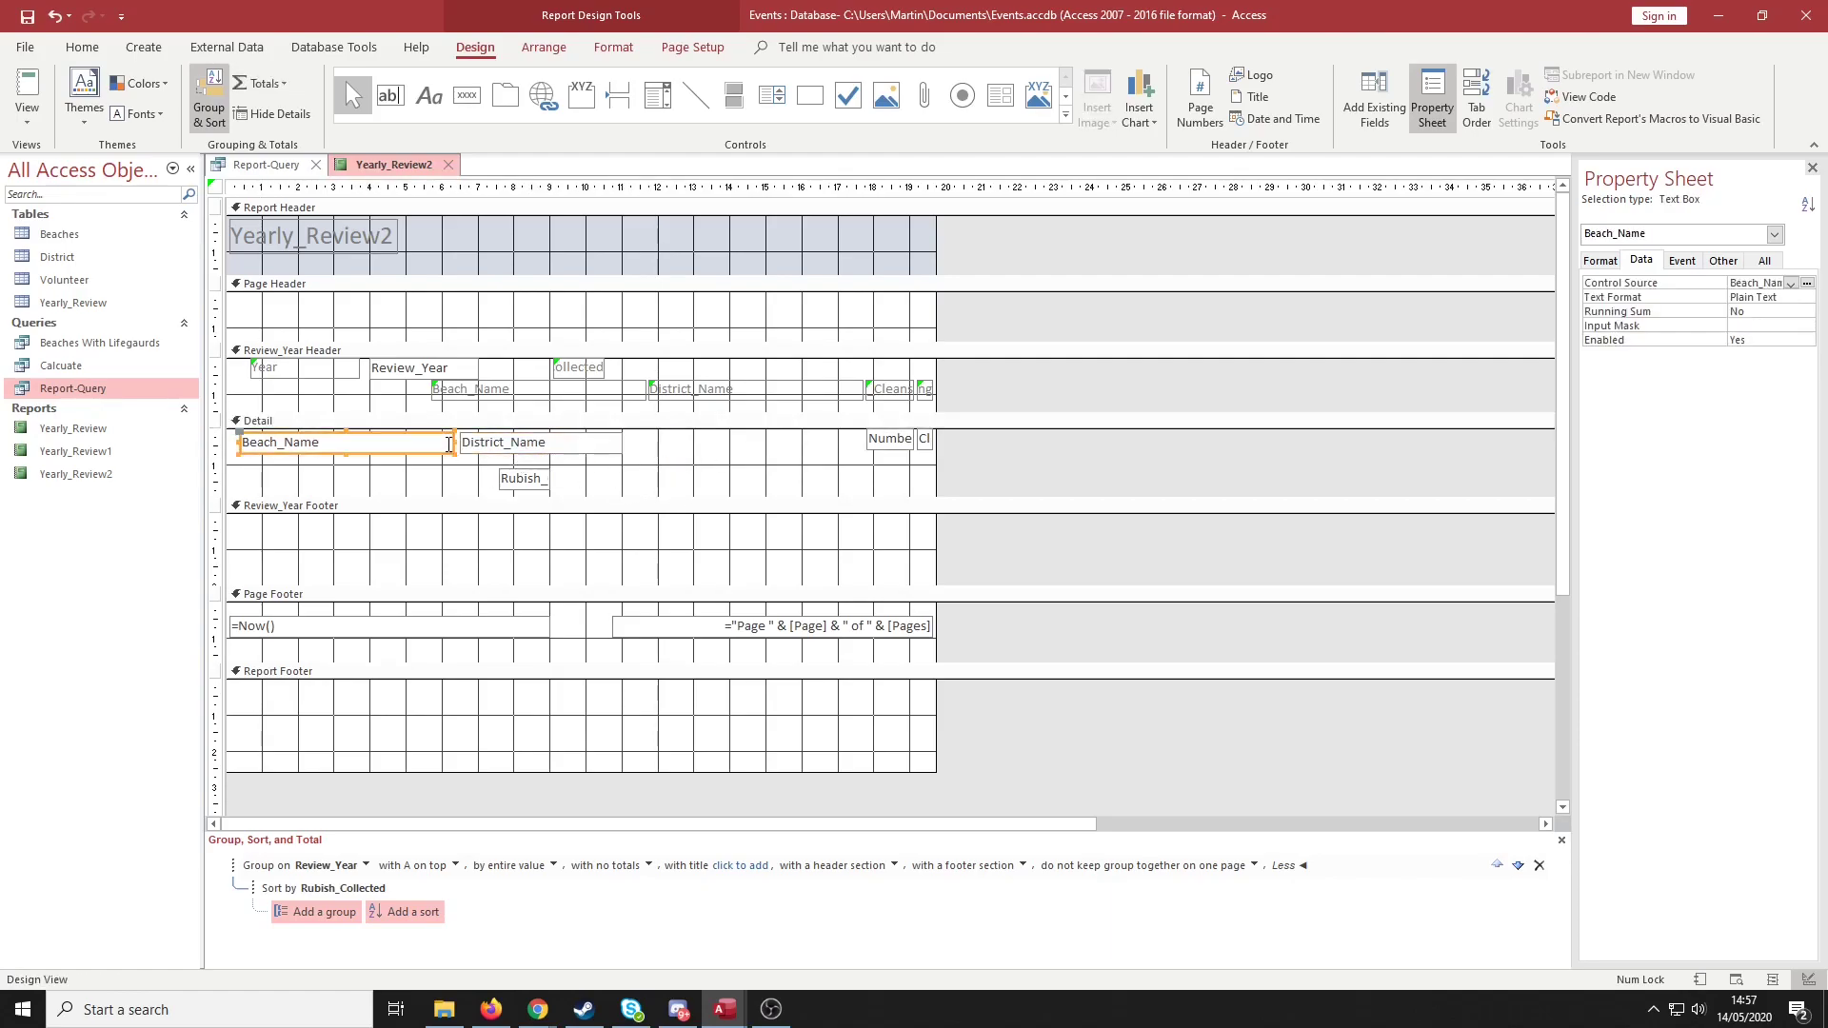
pyautogui.moveTo(451, 444); pyautogui.dragTo(407, 444)
# Place District_Name directly after Beach_Name in the Detail section, followed by Rubish_Collected widened to fit its full name
pyautogui.click(571, 442)
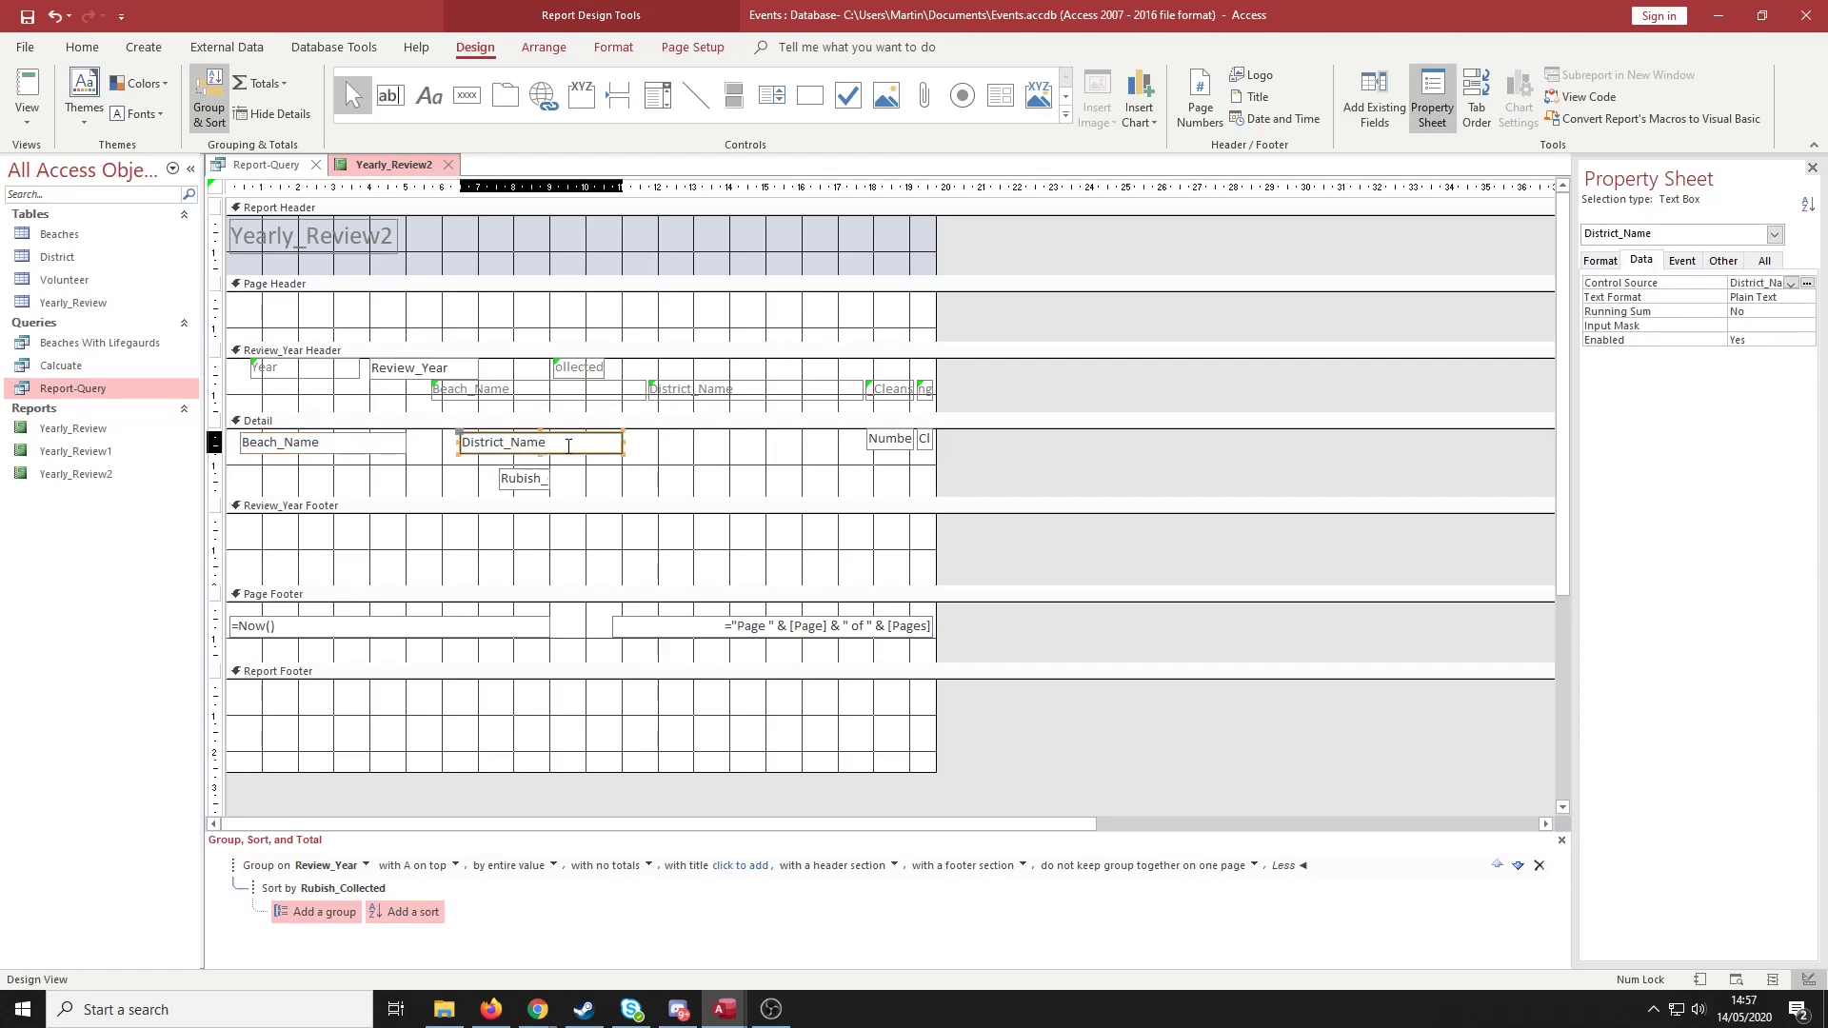
pyautogui.click(571, 437)
pyautogui.click(612, 461)
pyautogui.click(577, 453)
pyautogui.moveTo(575, 455); pyautogui.dragTo(699, 442)
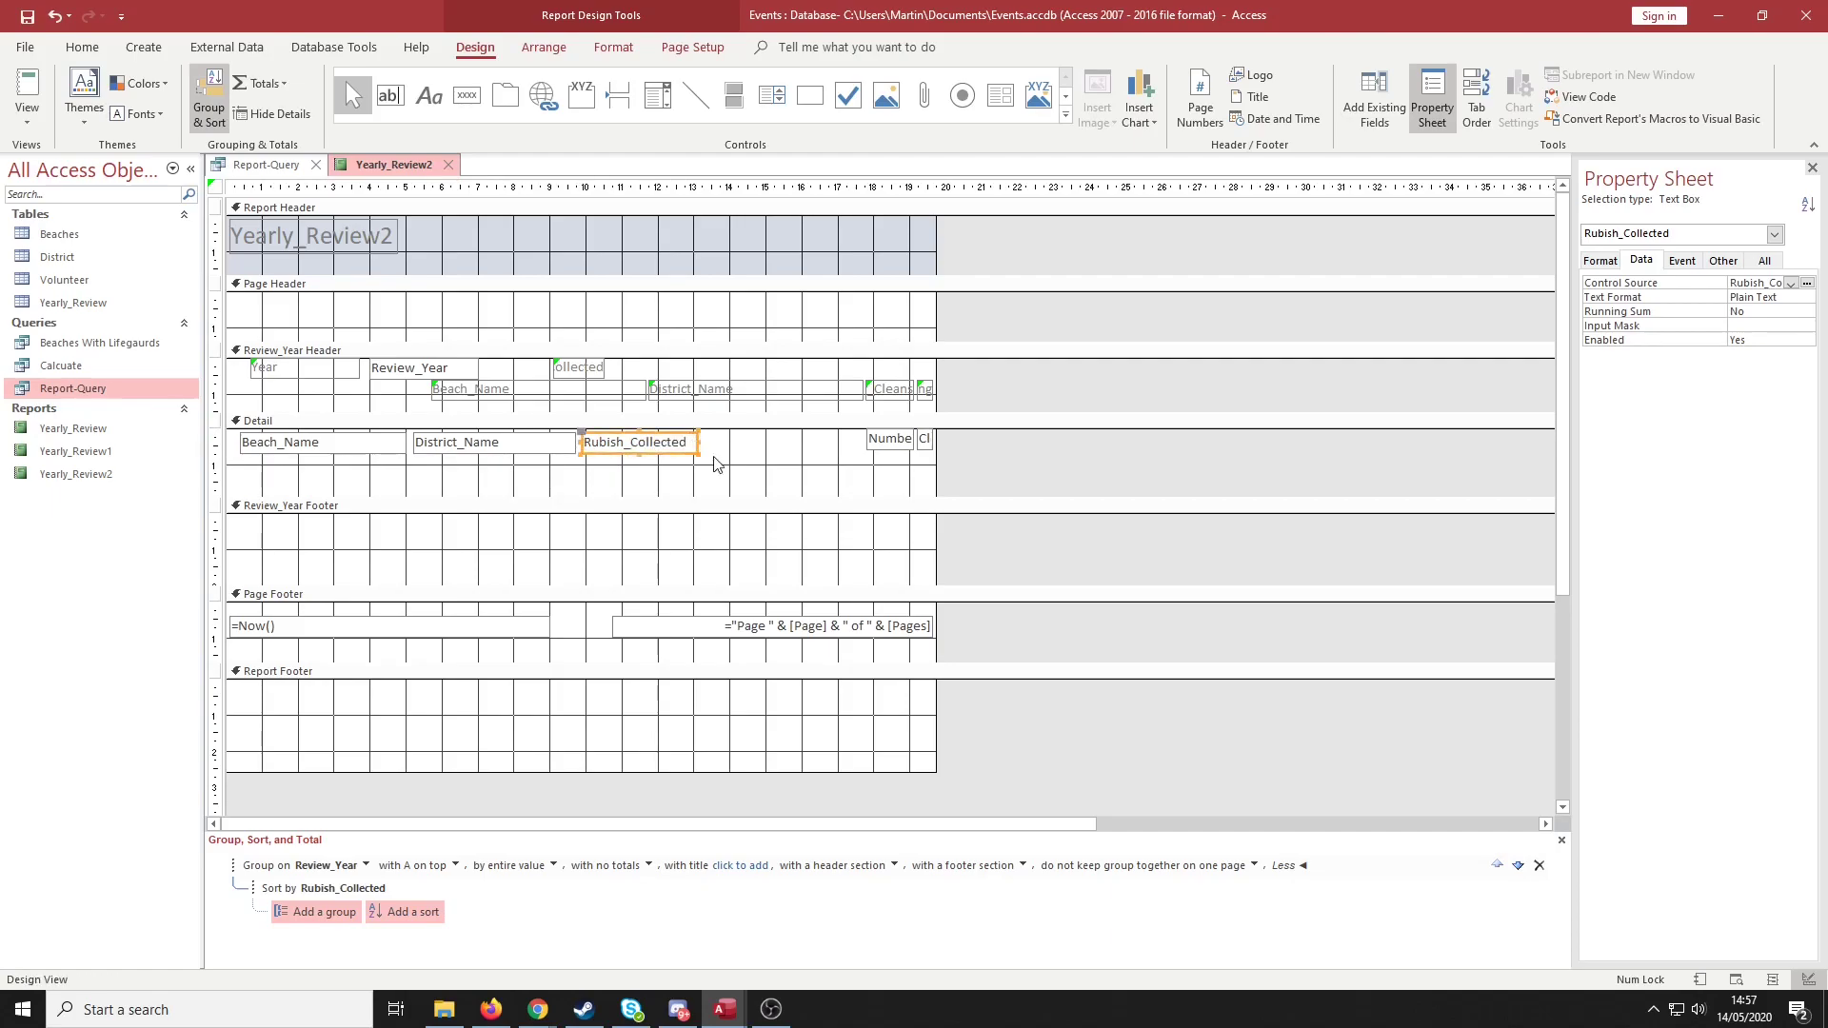
# Move the number-of-cleans and cleanliness rating text boxes in beside Rubish_Collected in the Detail row and widen both
pyautogui.click(960, 434)
pyautogui.click(899, 454)
pyautogui.moveTo(899, 454); pyautogui.dragTo(784, 441)
pyautogui.click(901, 456)
pyautogui.click(922, 440)
pyautogui.moveTo(923, 441); pyautogui.dragTo(868, 442)
pyautogui.click(1006, 495)
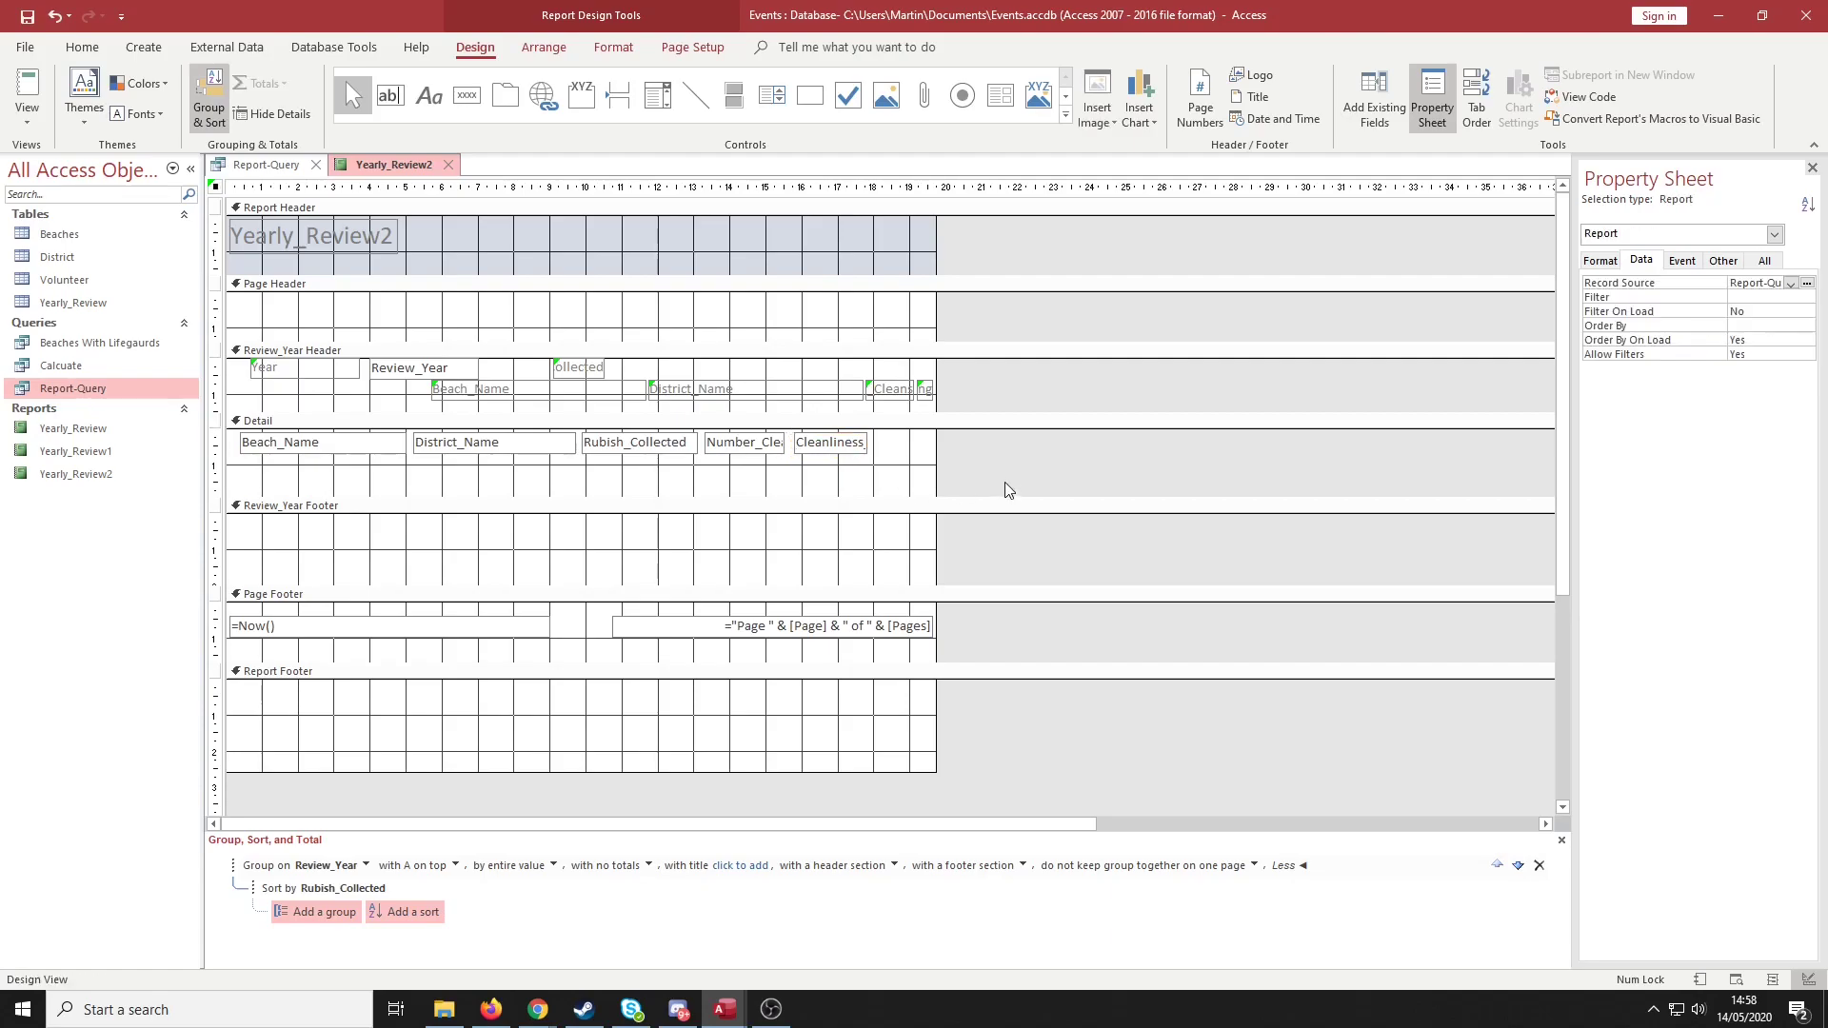
# Position the Beach_Name and District_Name labels above their Detail text boxes, narrowing the Beach_Name label to match its field
pyautogui.click(465, 392)
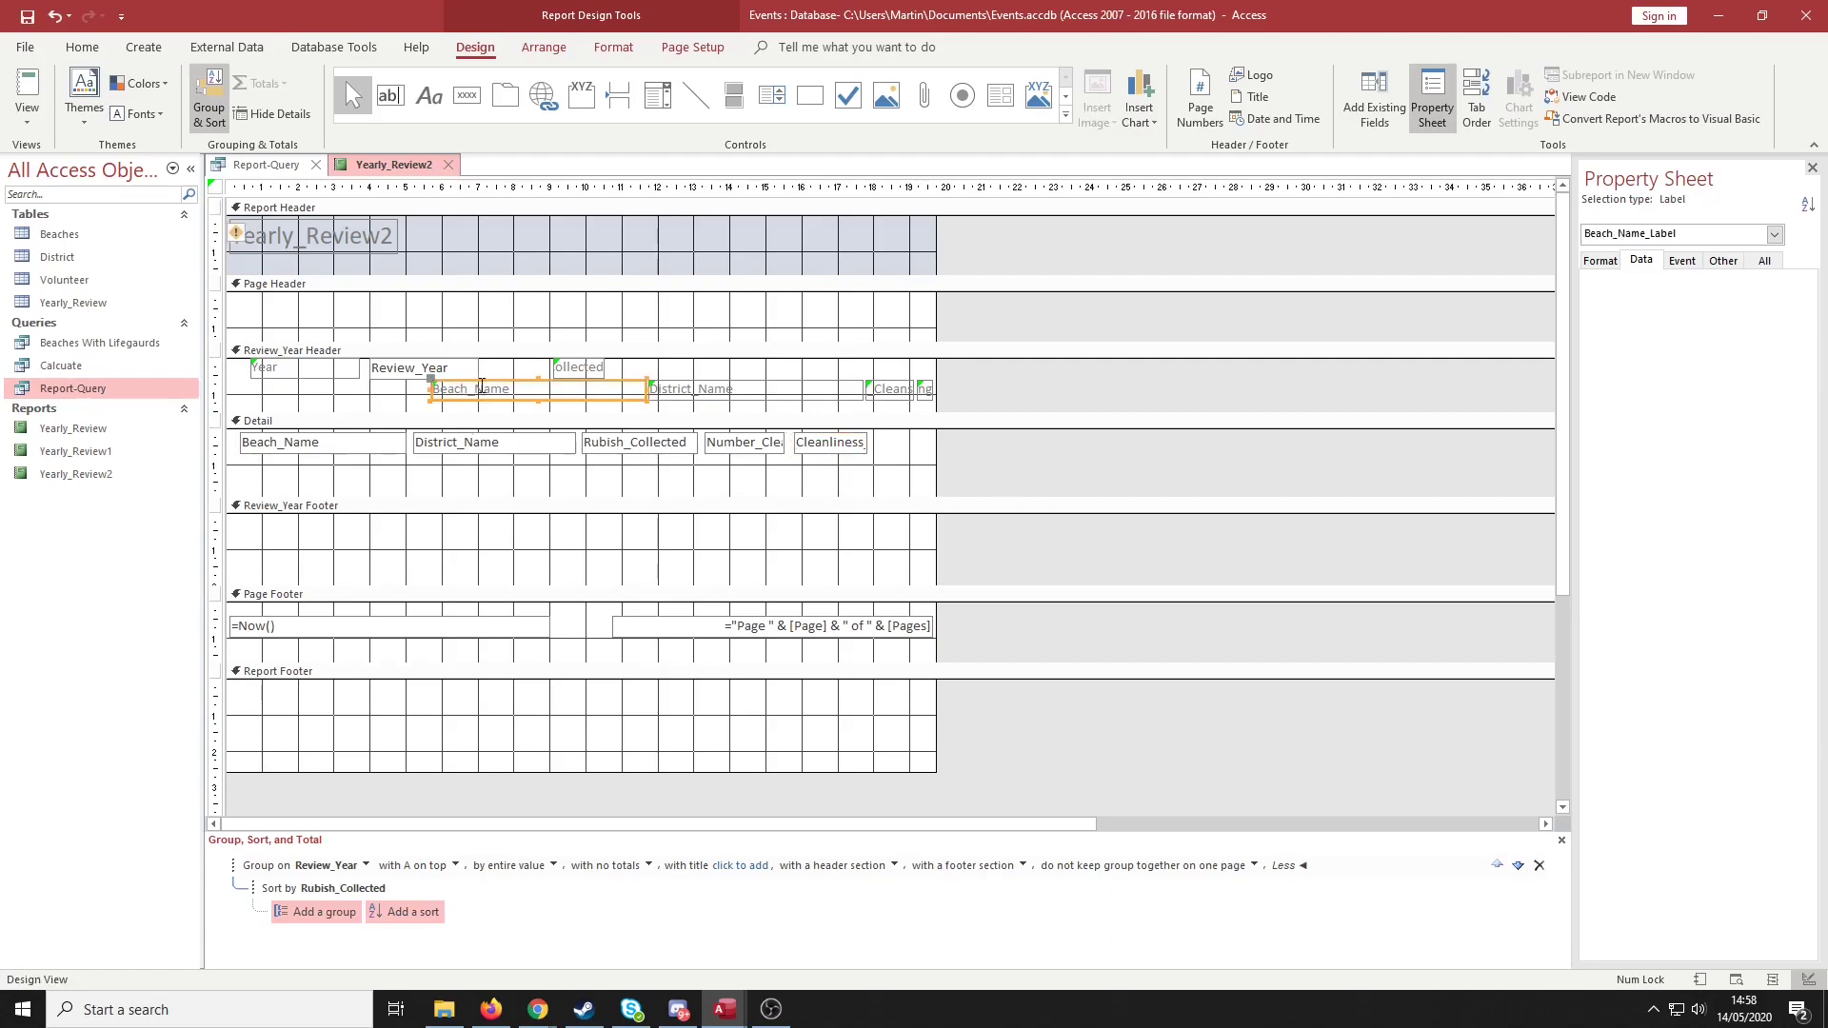
pyautogui.moveTo(645, 390); pyautogui.dragTo(407, 399)
pyautogui.click(574, 376)
pyautogui.click(678, 386)
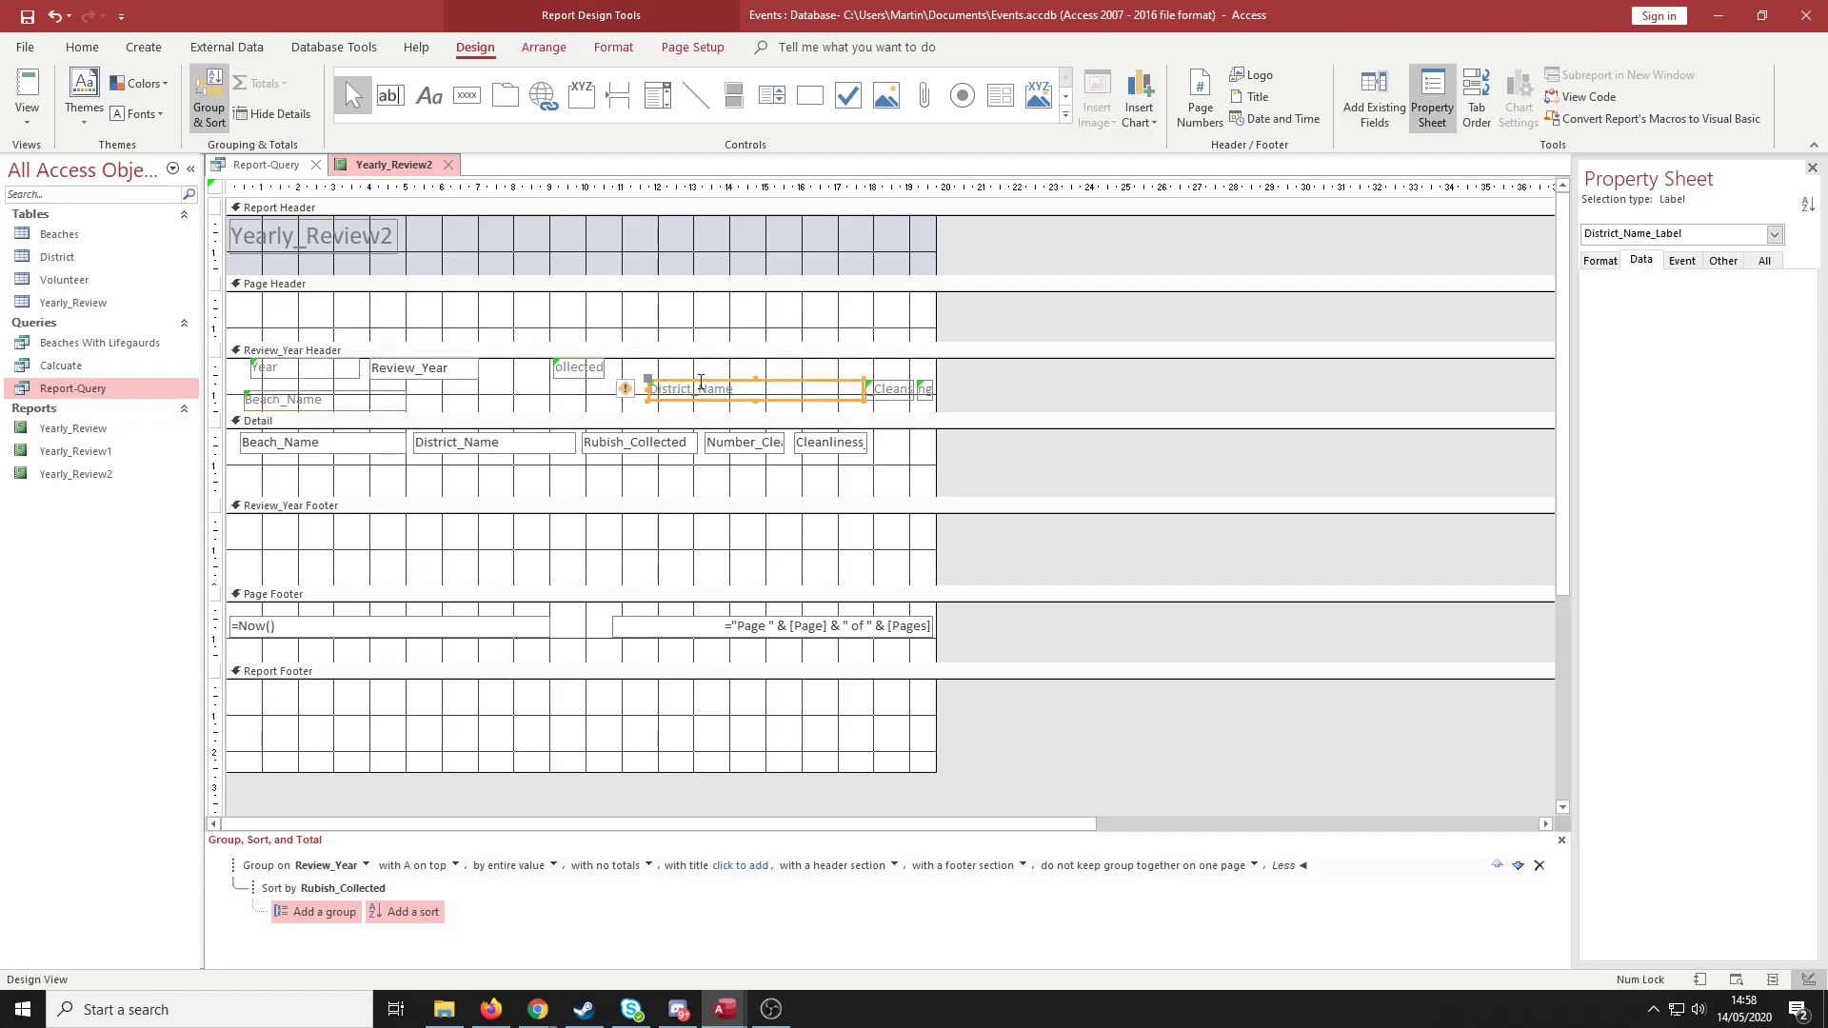
pyautogui.moveTo(699, 386); pyautogui.dragTo(451, 393)
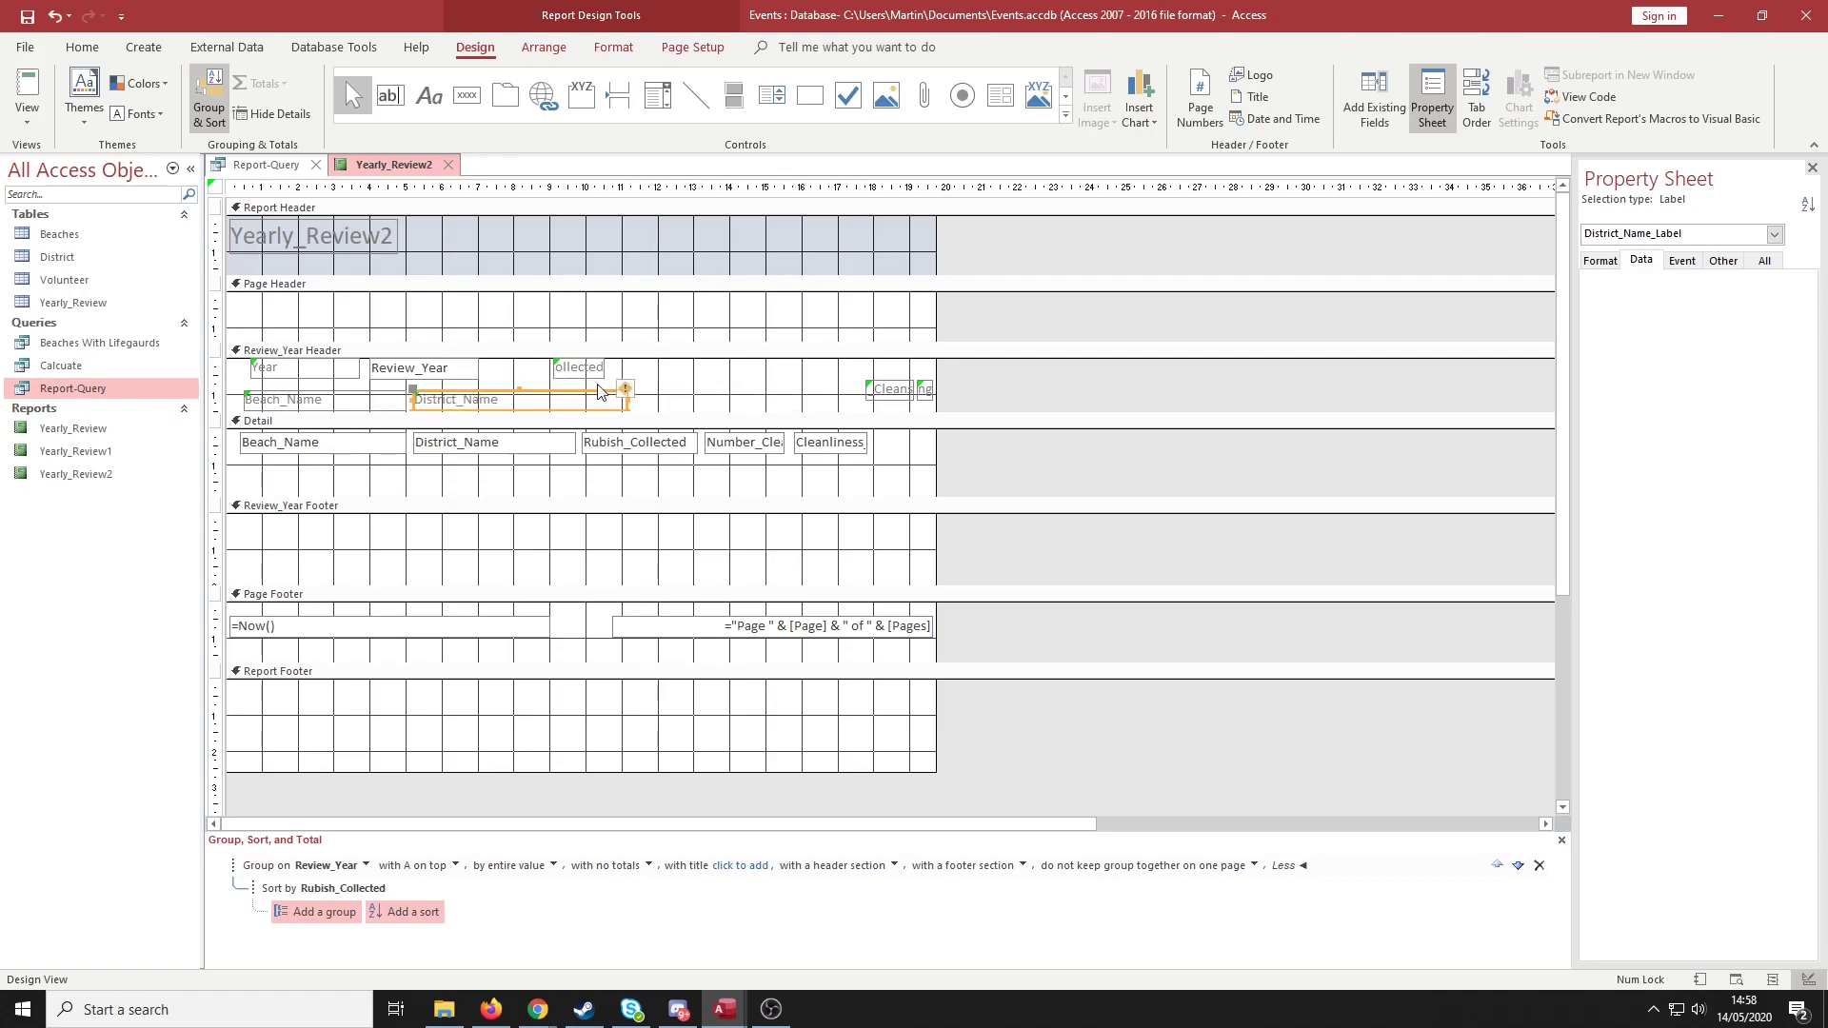
# Narrow the District_Name label, then position and widen the Rubish_Collected and Number_Cleans labels above their Detail text boxes
pyautogui.moveTo(625, 397); pyautogui.dragTo(699, 398)
pyautogui.click(598, 371)
pyautogui.click(860, 395)
pyautogui.click(897, 392)
pyautogui.moveTo(903, 408); pyautogui.dragTo(782, 394)
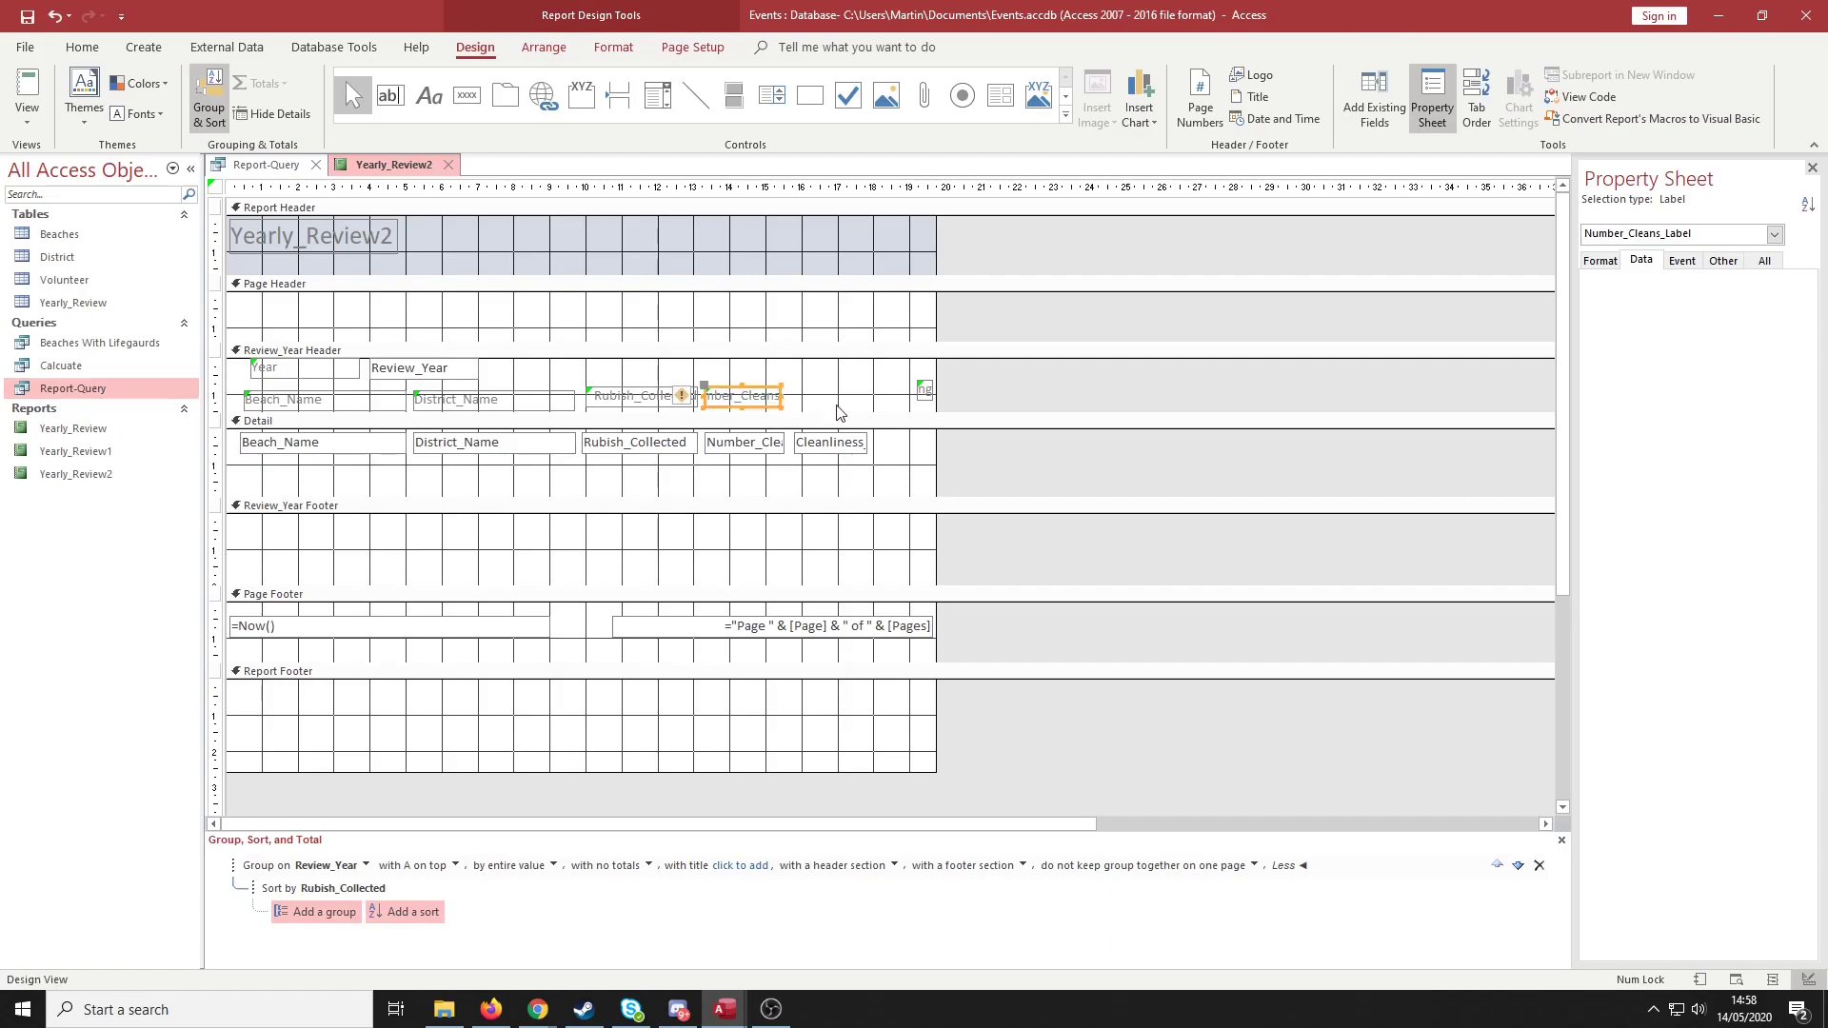
# Move the Cleanliness_Rating label above its Detail text box and widen it to match the field
pyautogui.click(920, 390)
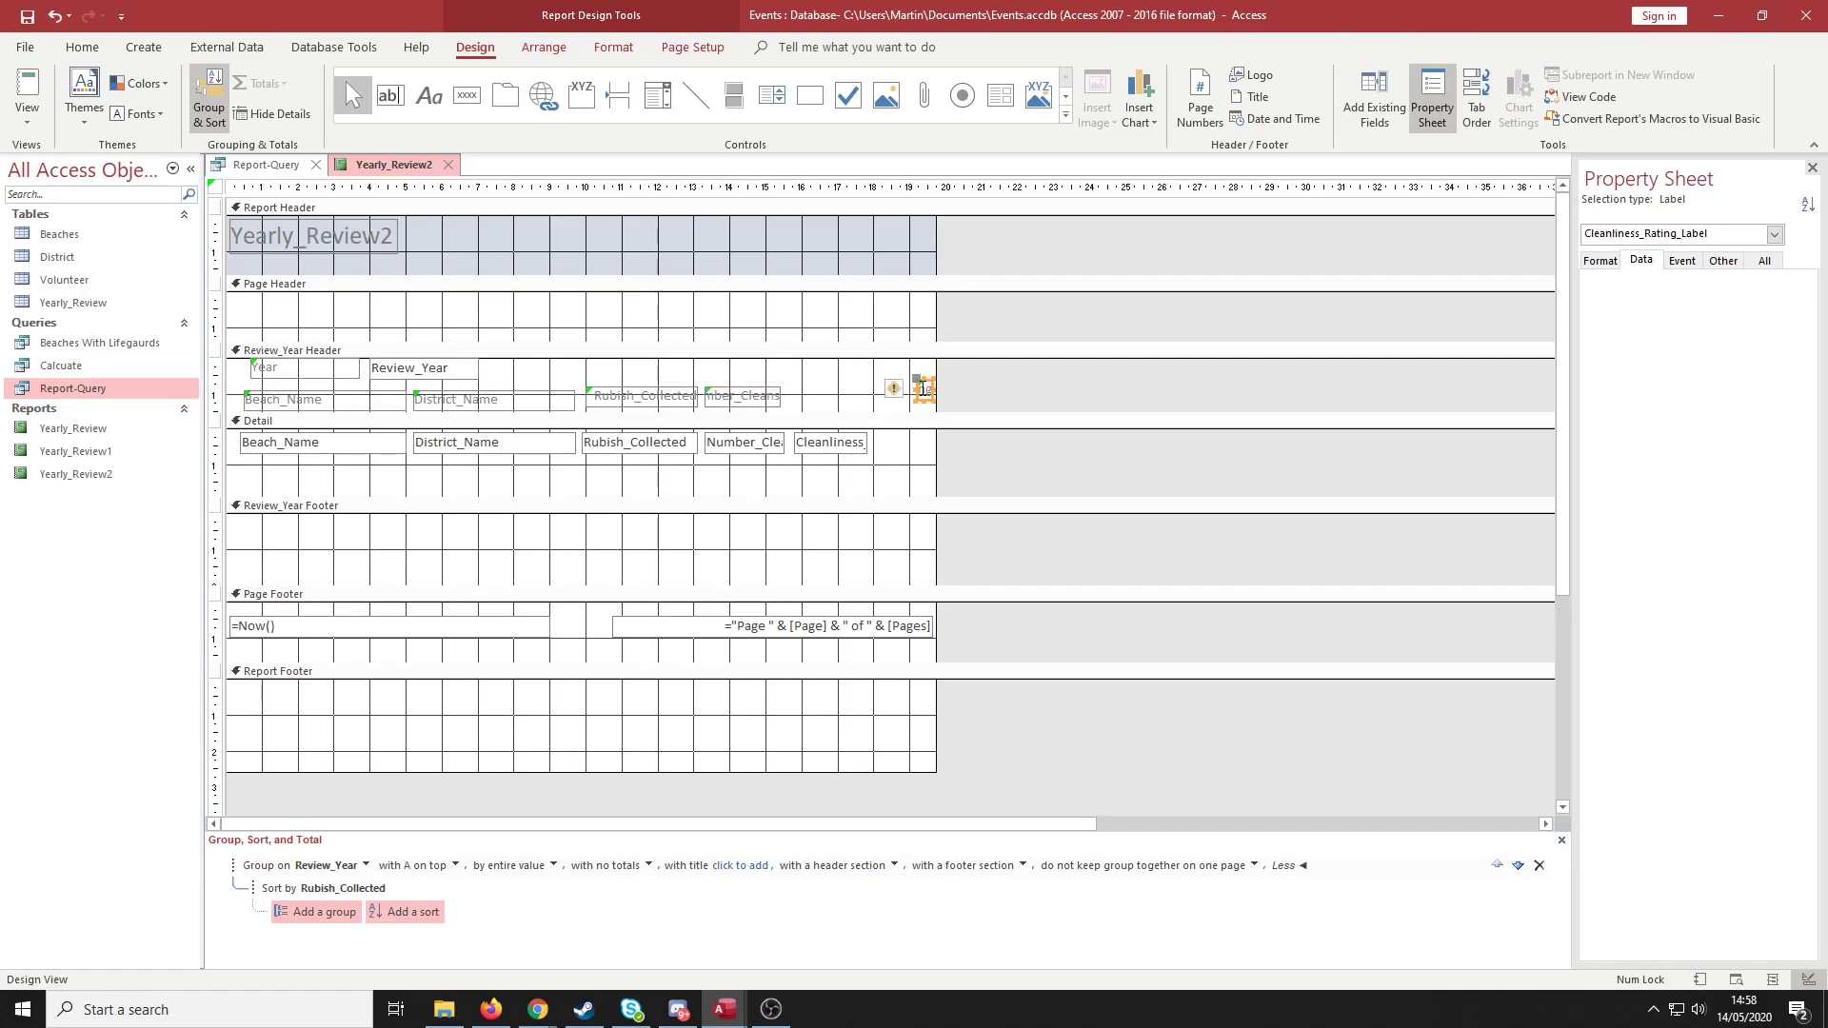
pyautogui.moveTo(921, 389); pyautogui.dragTo(816, 381)
pyautogui.moveTo(805, 392); pyautogui.dragTo(869, 395)
pyautogui.click(903, 410)
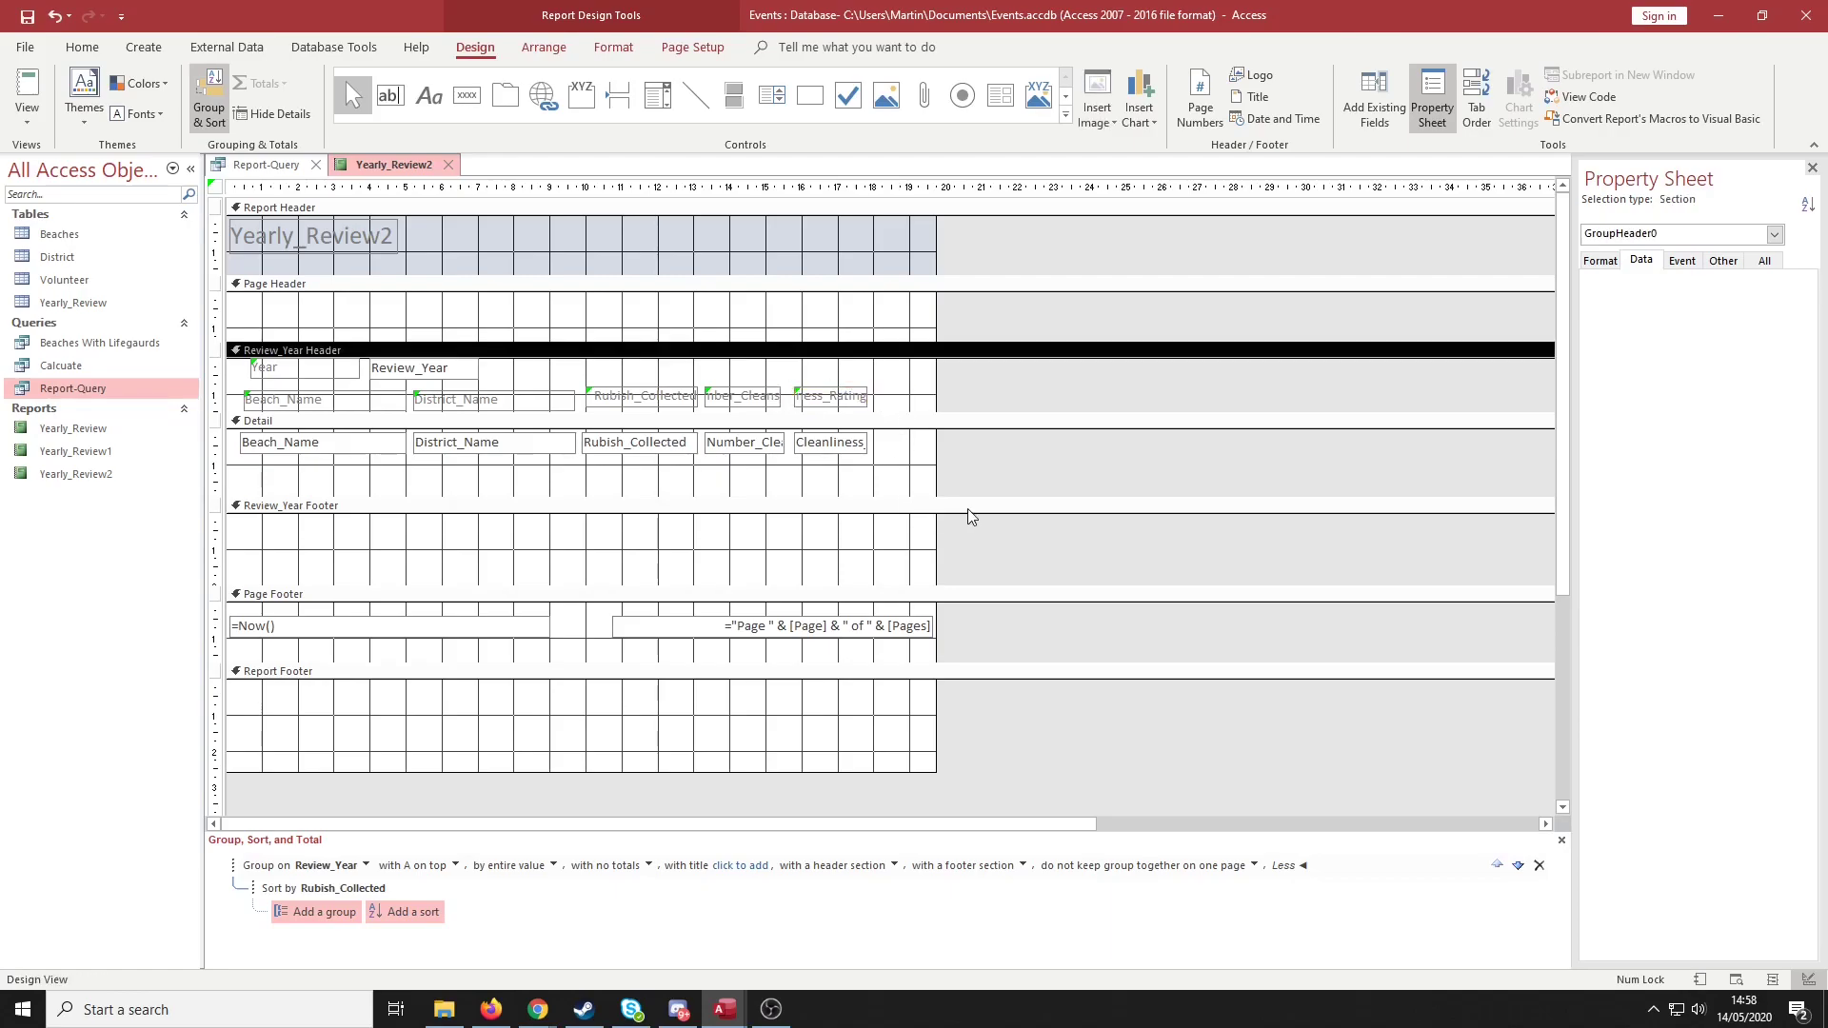
pyautogui.click(805, 469)
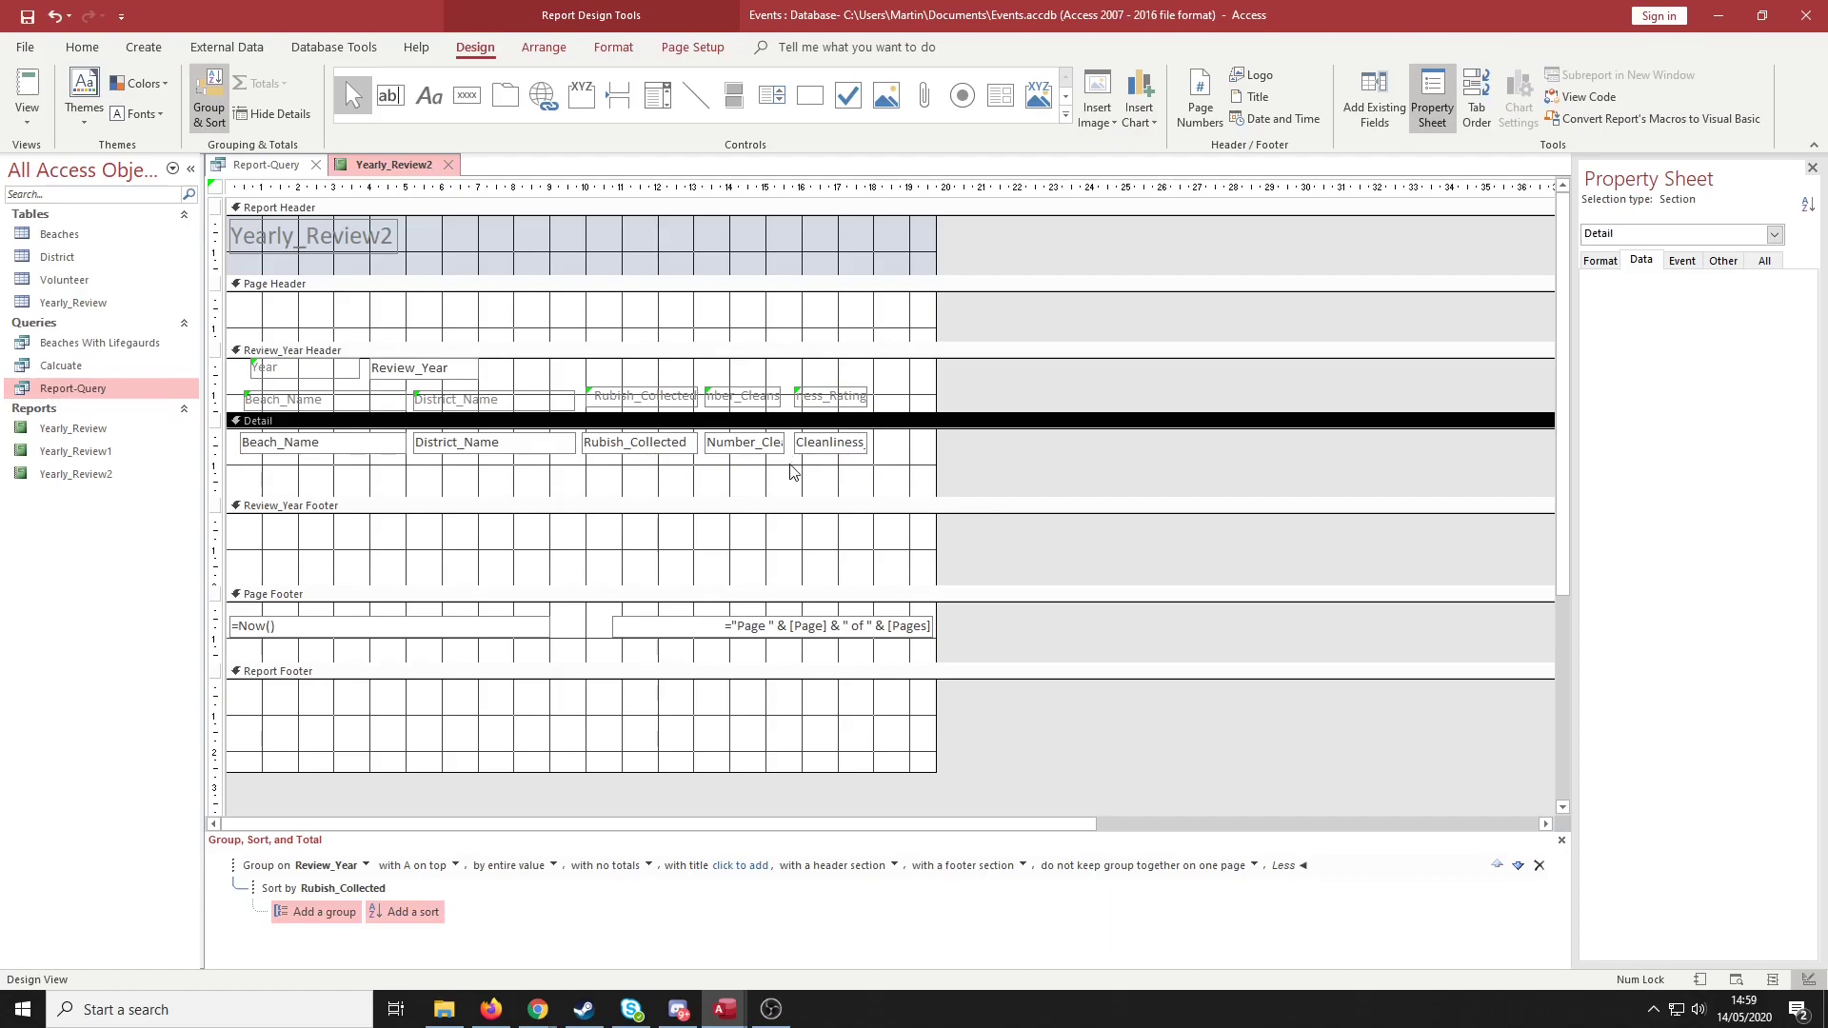
# Widen the Cleanliness_Rating label in the Review_Year Header so its whole caption fits, keeping it above its Detail text box
pyautogui.click(870, 398)
pyautogui.moveTo(870, 398); pyautogui.dragTo(901, 396)
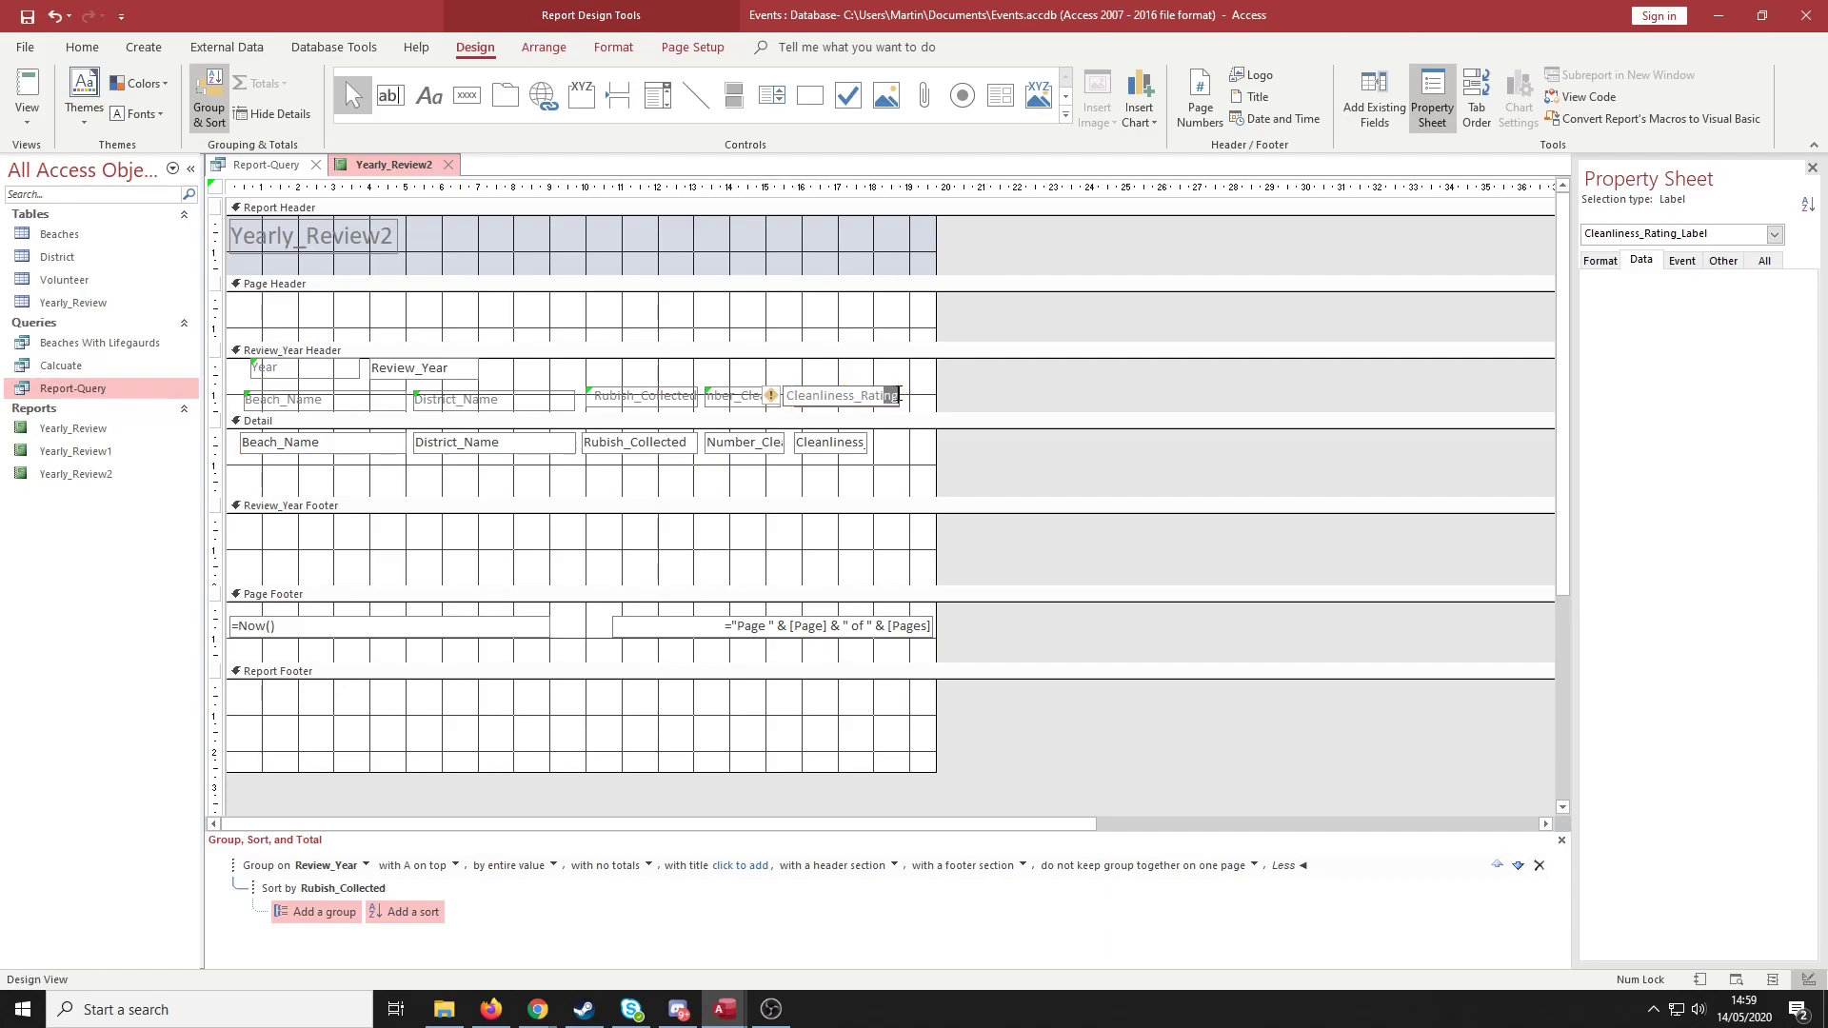
pyautogui.click(898, 395)
pyautogui.moveTo(898, 394); pyautogui.dragTo(909, 394)
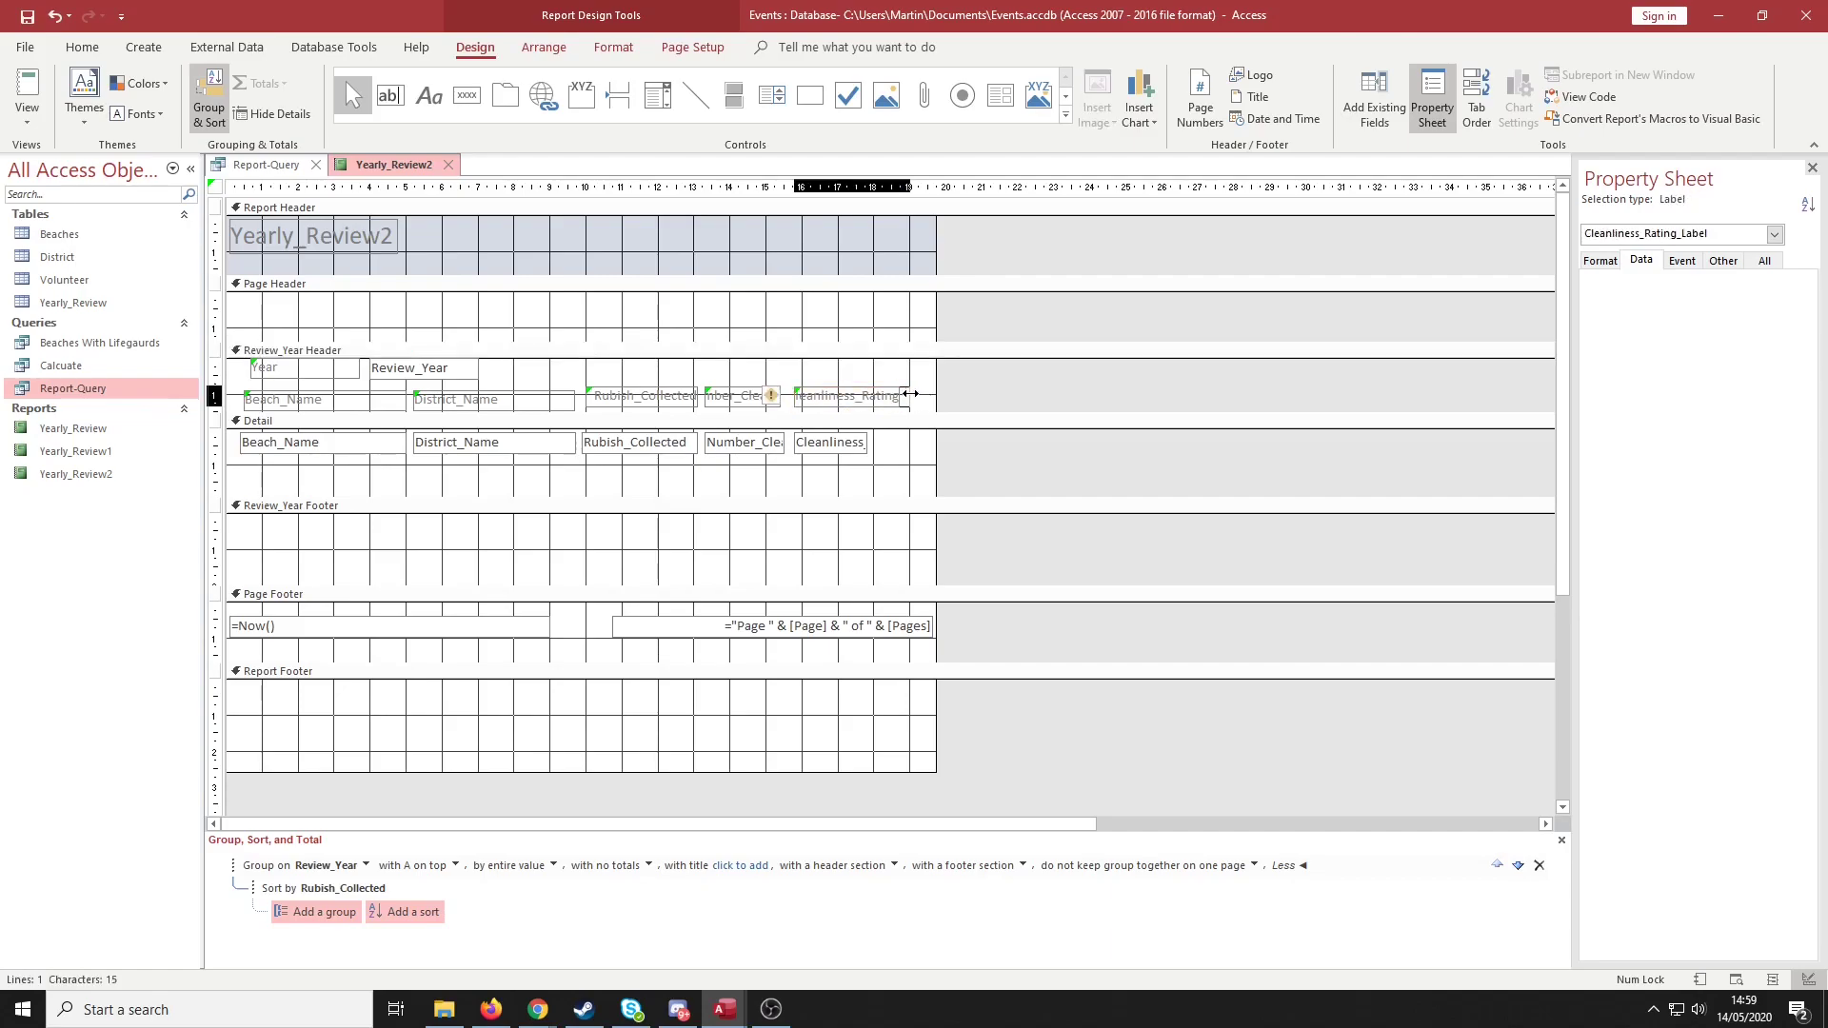
# Widen the Number_Cleans label to fit its caption and shift the Rubish_Collected label into line with its Detail text box
pyautogui.click(838, 420)
pyautogui.click(774, 398)
pyautogui.moveTo(774, 398); pyautogui.dragTo(788, 398)
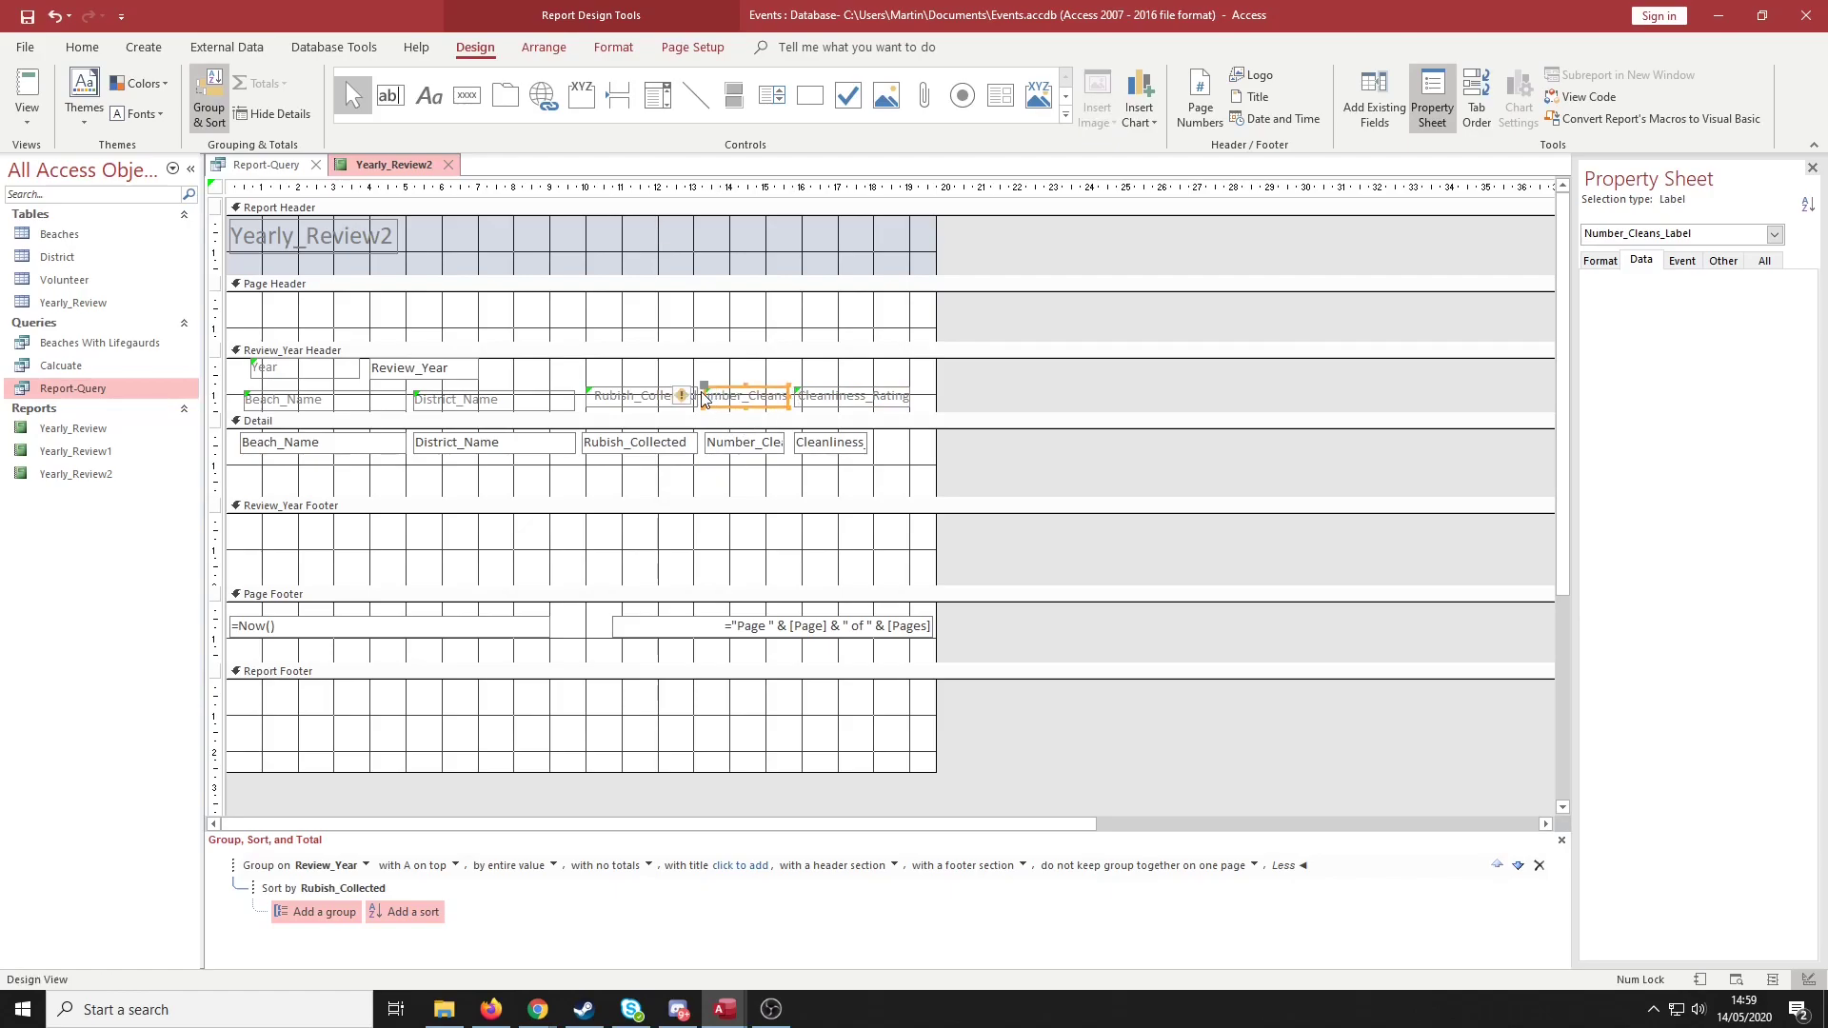
pyautogui.click(588, 396)
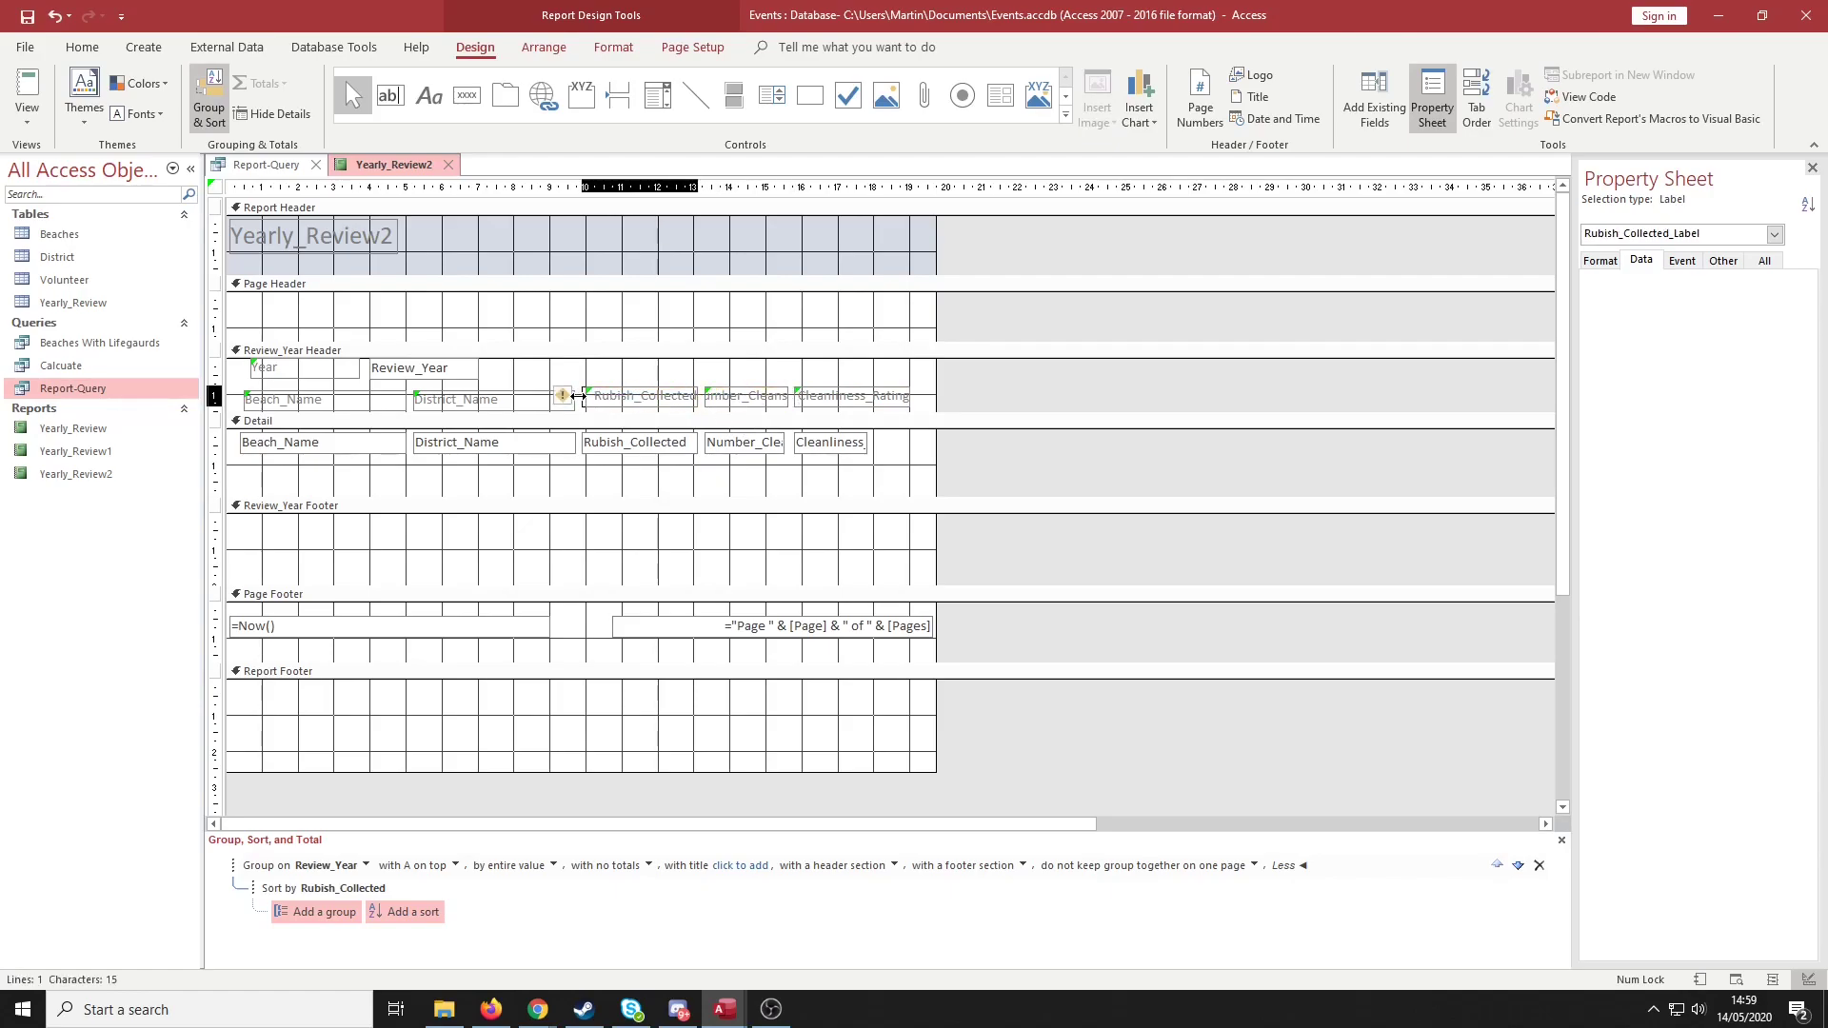
pyautogui.click(701, 396)
pyautogui.click(636, 398)
pyautogui.moveTo(695, 396); pyautogui.dragTo(665, 388)
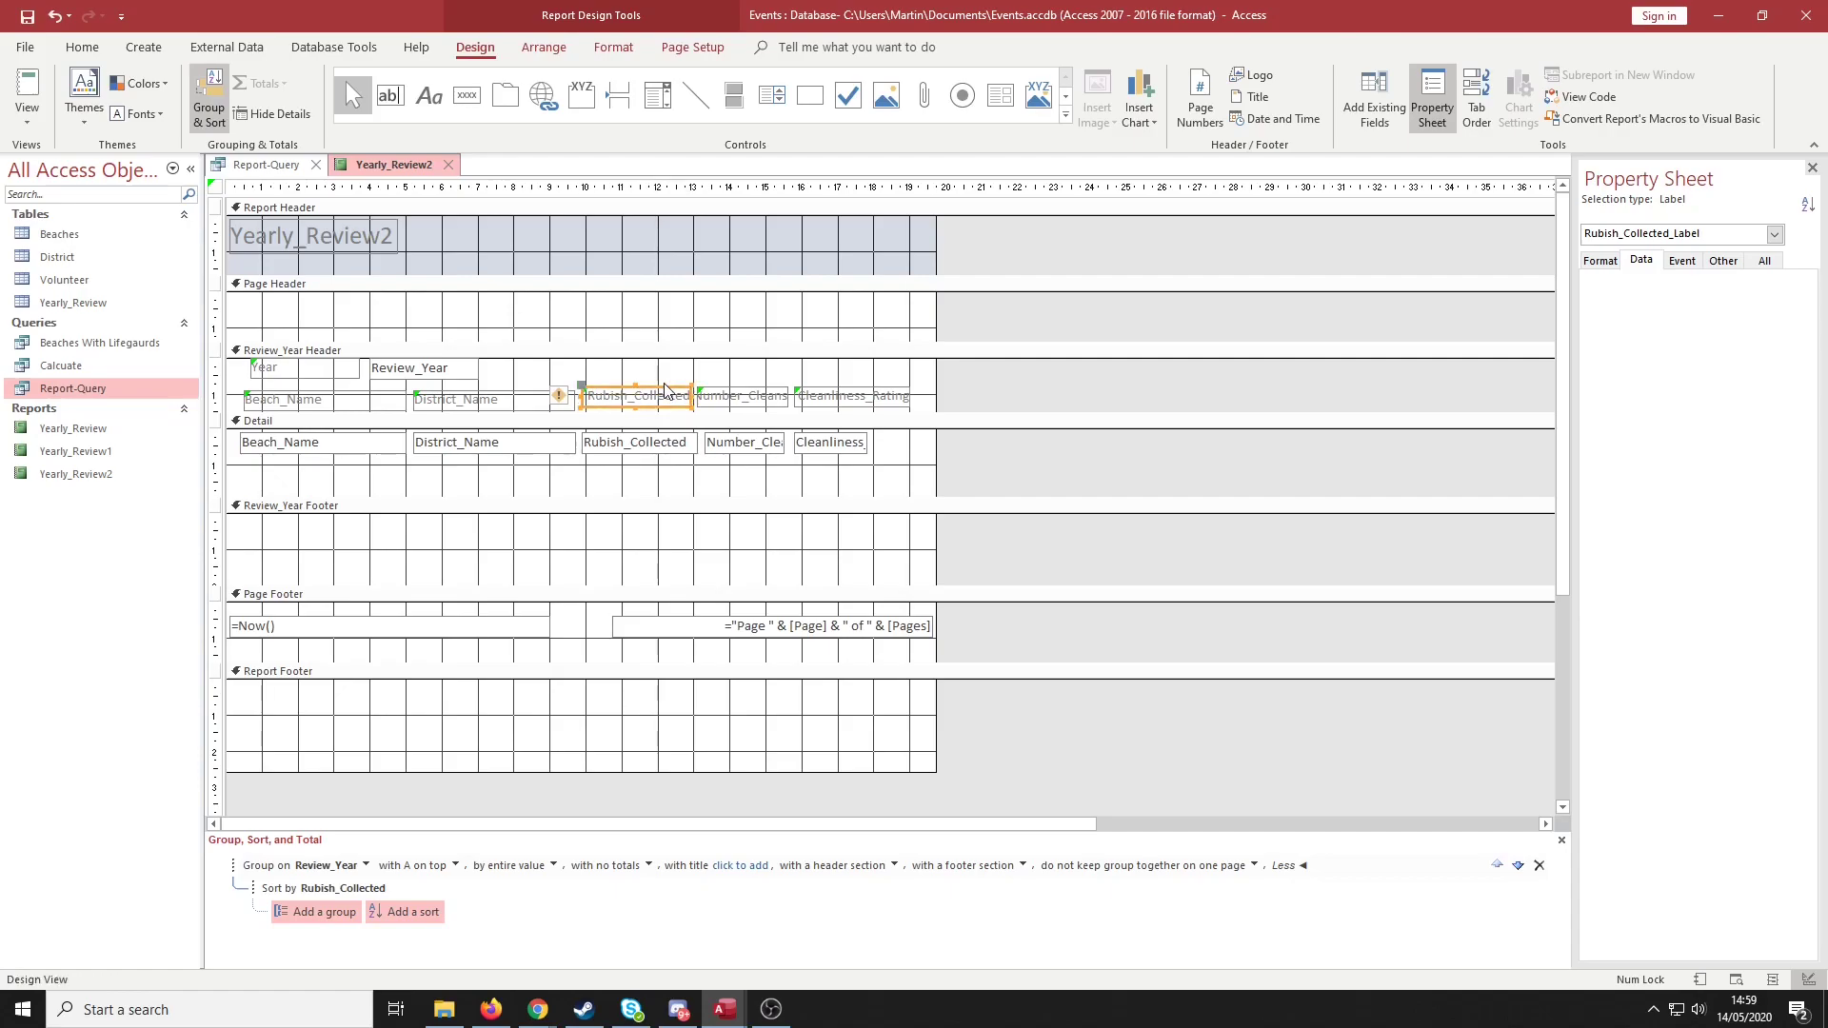
pyautogui.click(975, 455)
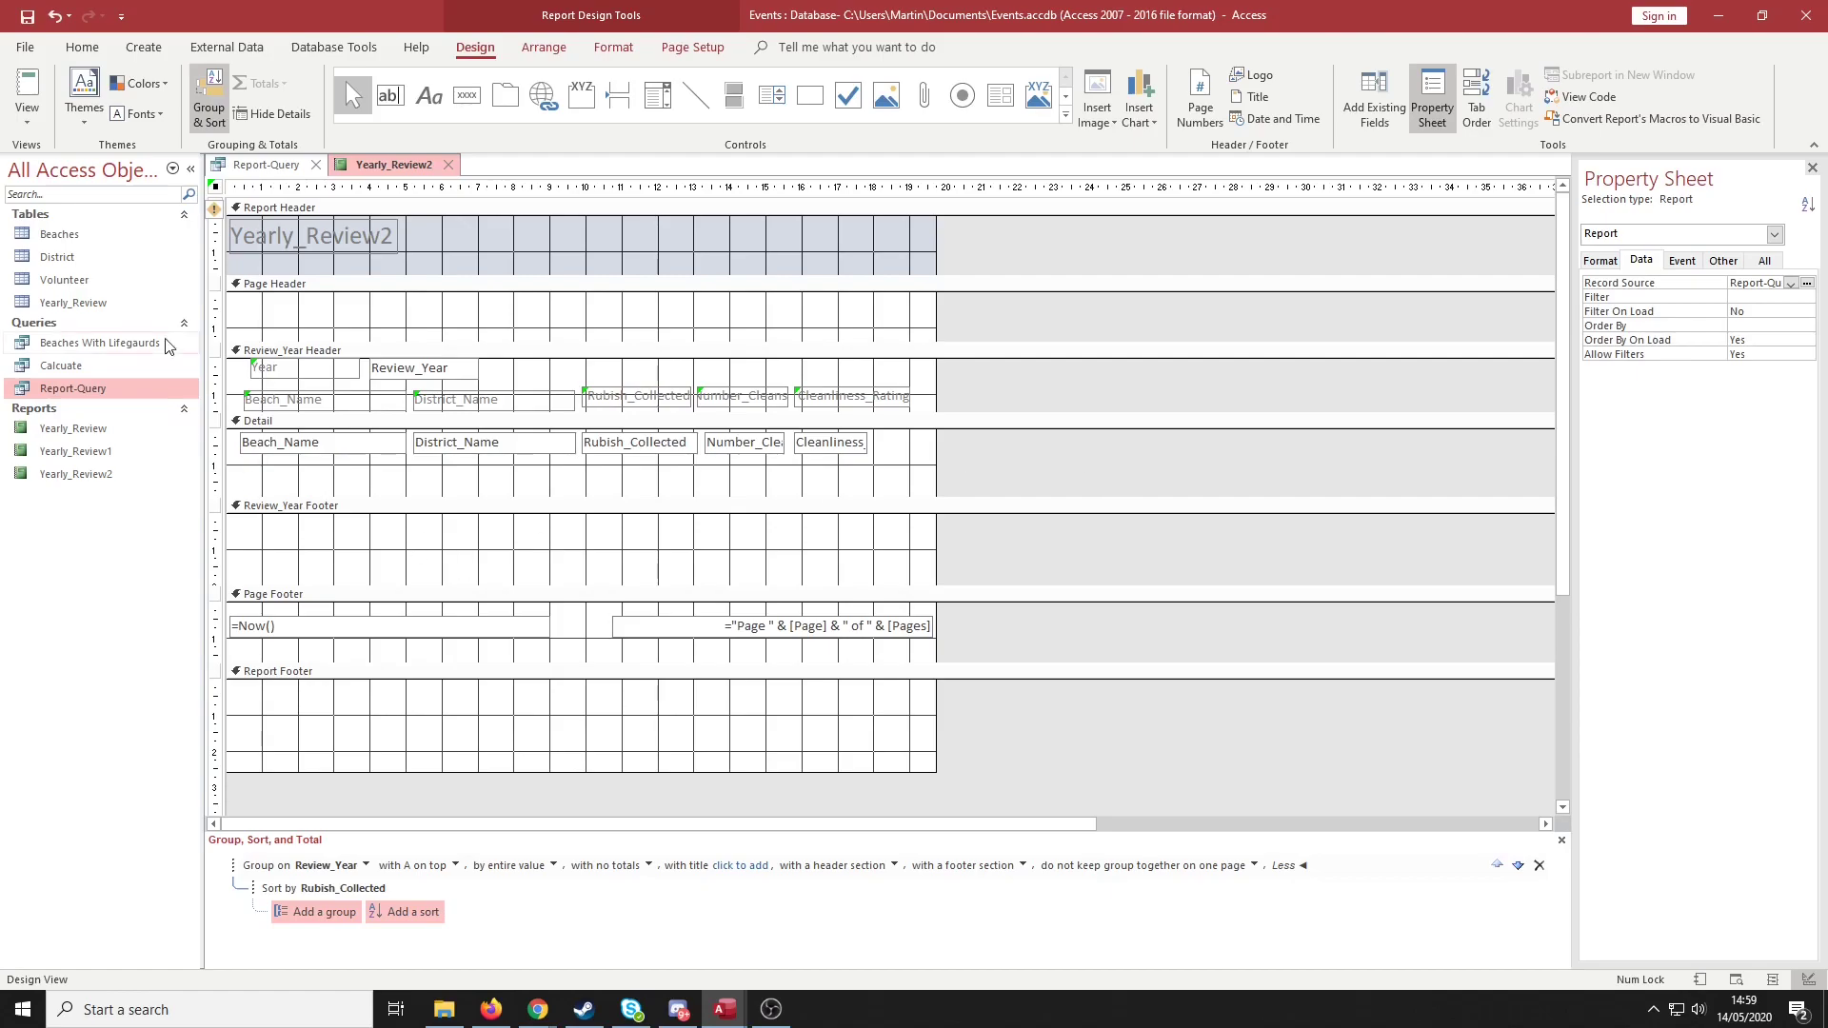
# Check each Review_Year Header label against its matching Detail text box, from the year and beach name to the cleanliness rating
pyautogui.click(319, 368)
pyautogui.click(407, 370)
pyautogui.click(338, 402)
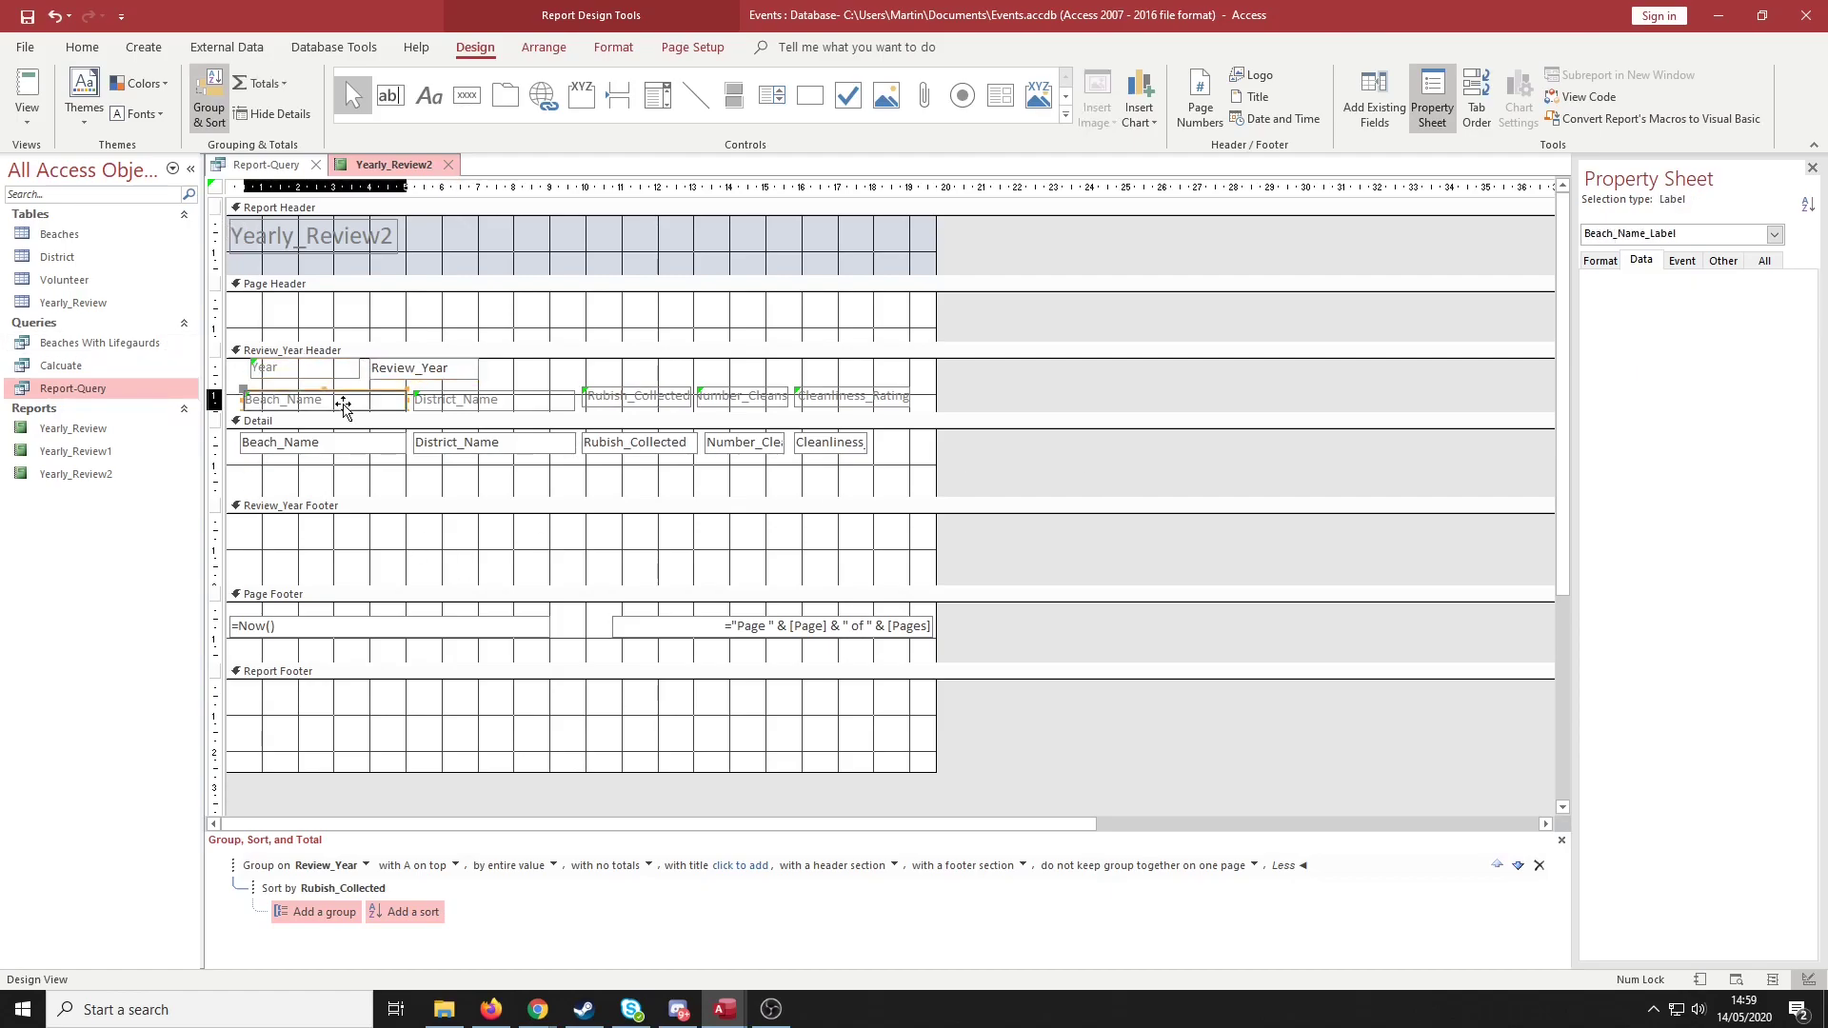
pyautogui.click(346, 440)
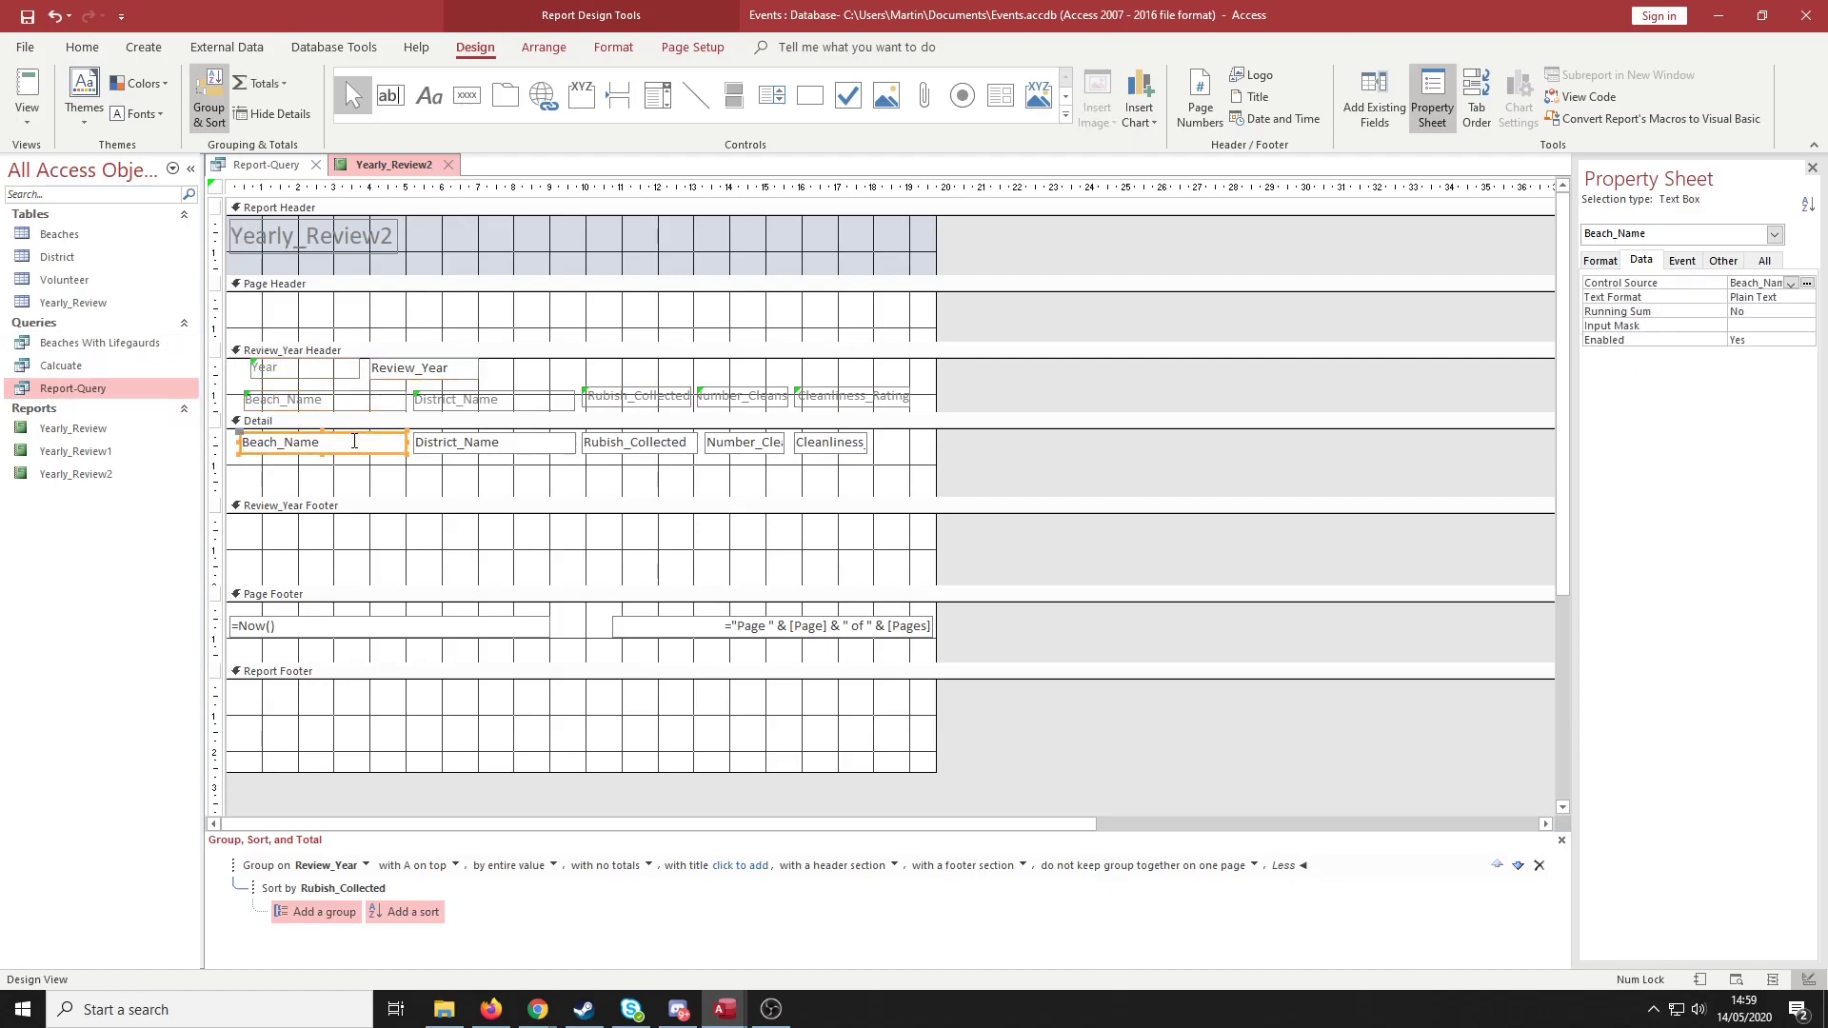
pyautogui.click(504, 400)
pyautogui.click(495, 442)
pyautogui.click(620, 398)
pyautogui.click(635, 443)
pyautogui.click(748, 397)
pyautogui.click(743, 443)
pyautogui.click(847, 397)
pyautogui.click(845, 440)
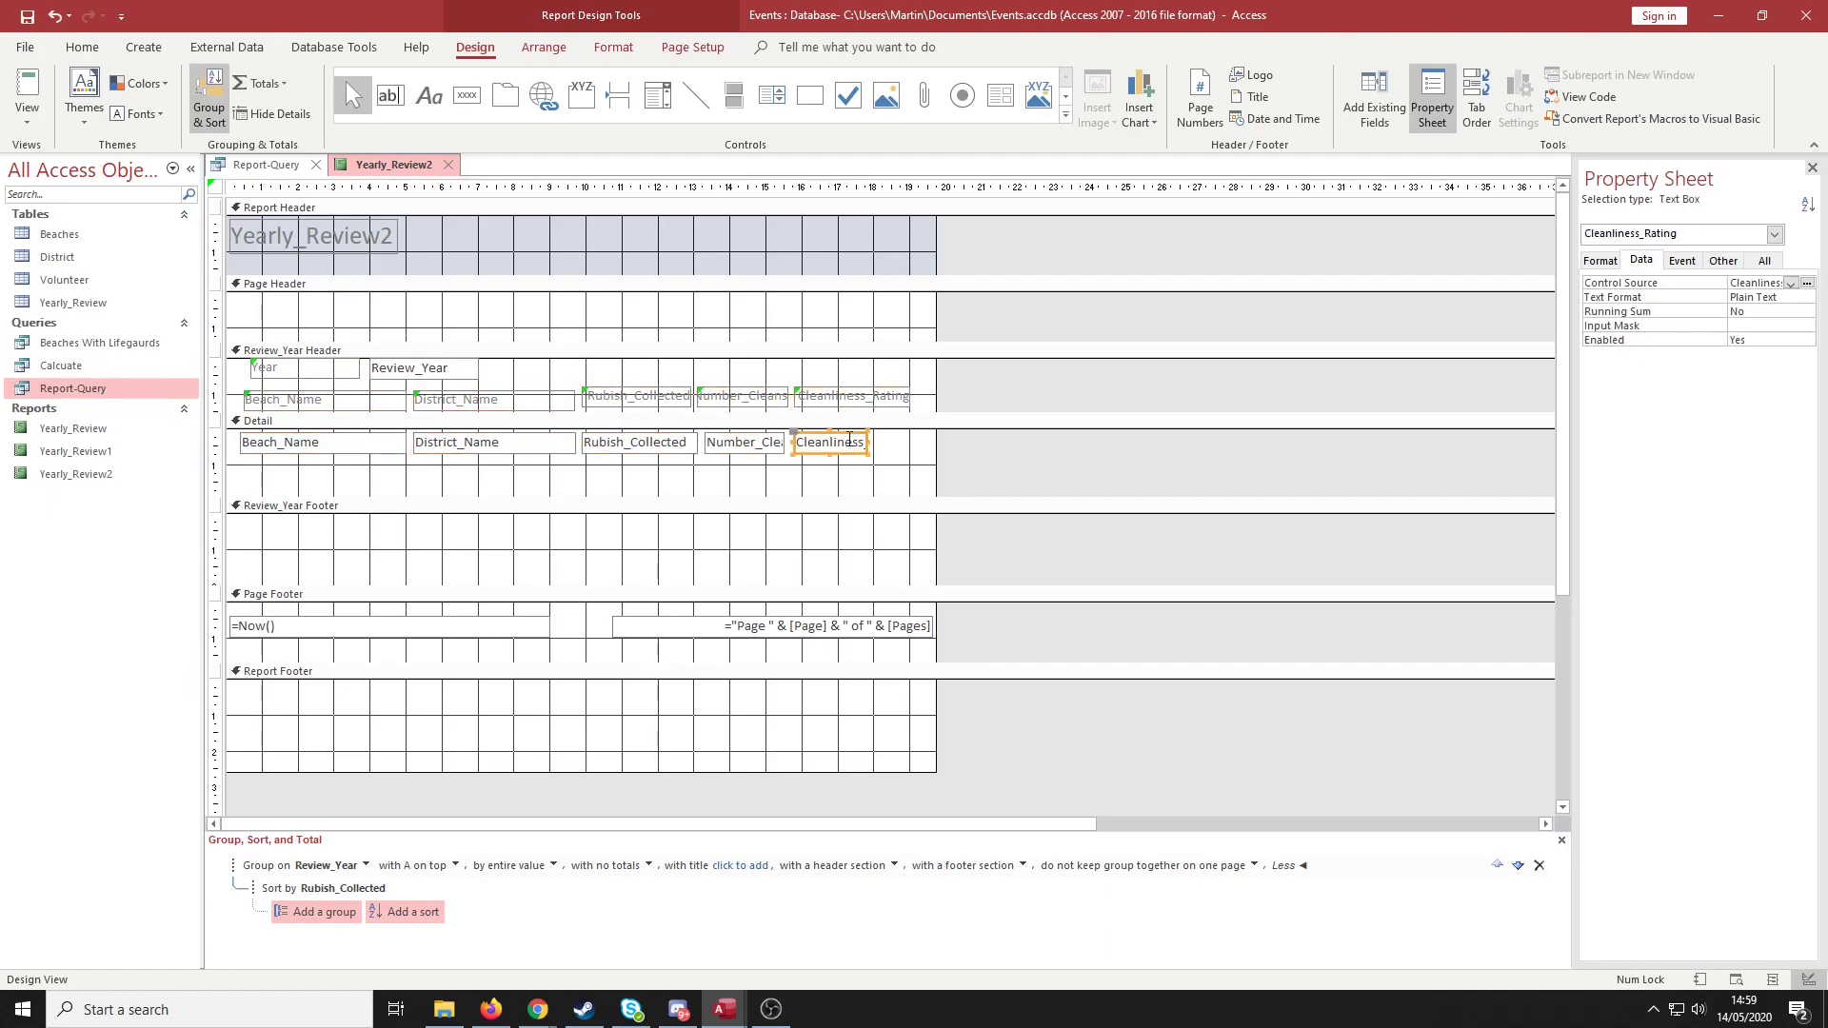
pyautogui.click(1033, 551)
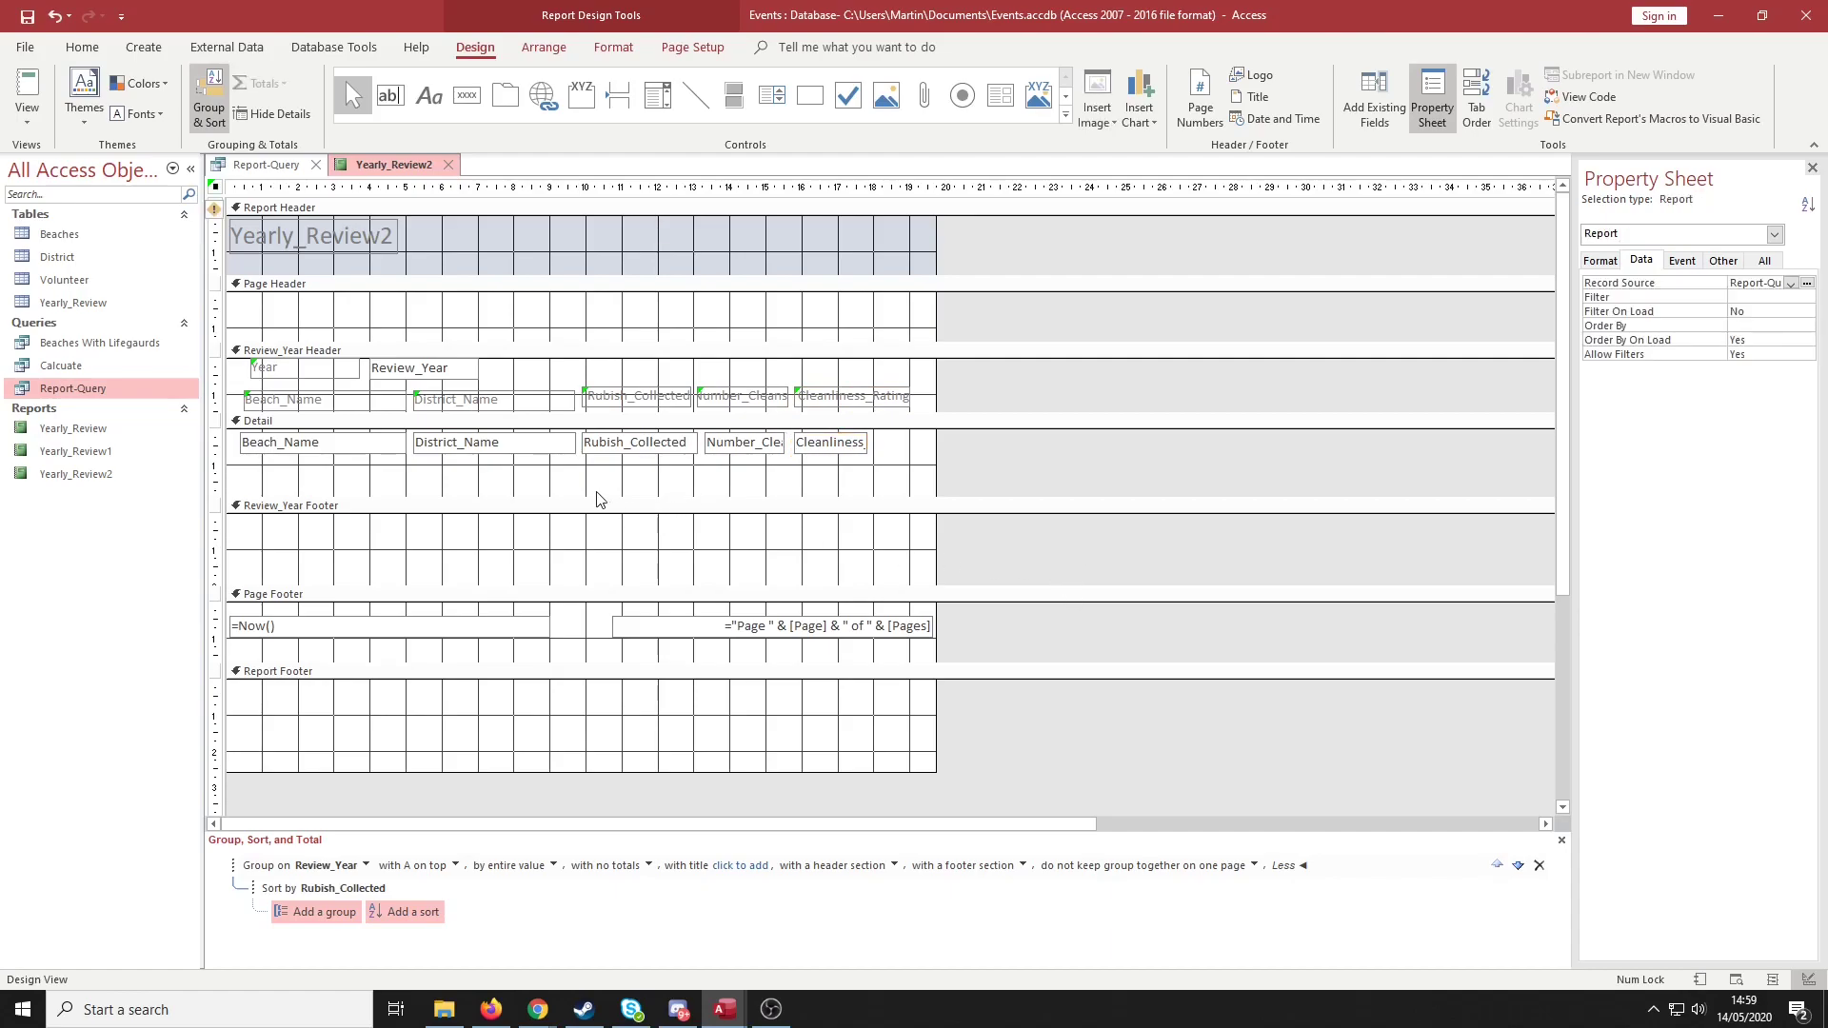
# Add two unbound text boxes to the Review_Year Footer, stacked and aligned one beneath the other
pyautogui.click(397, 94)
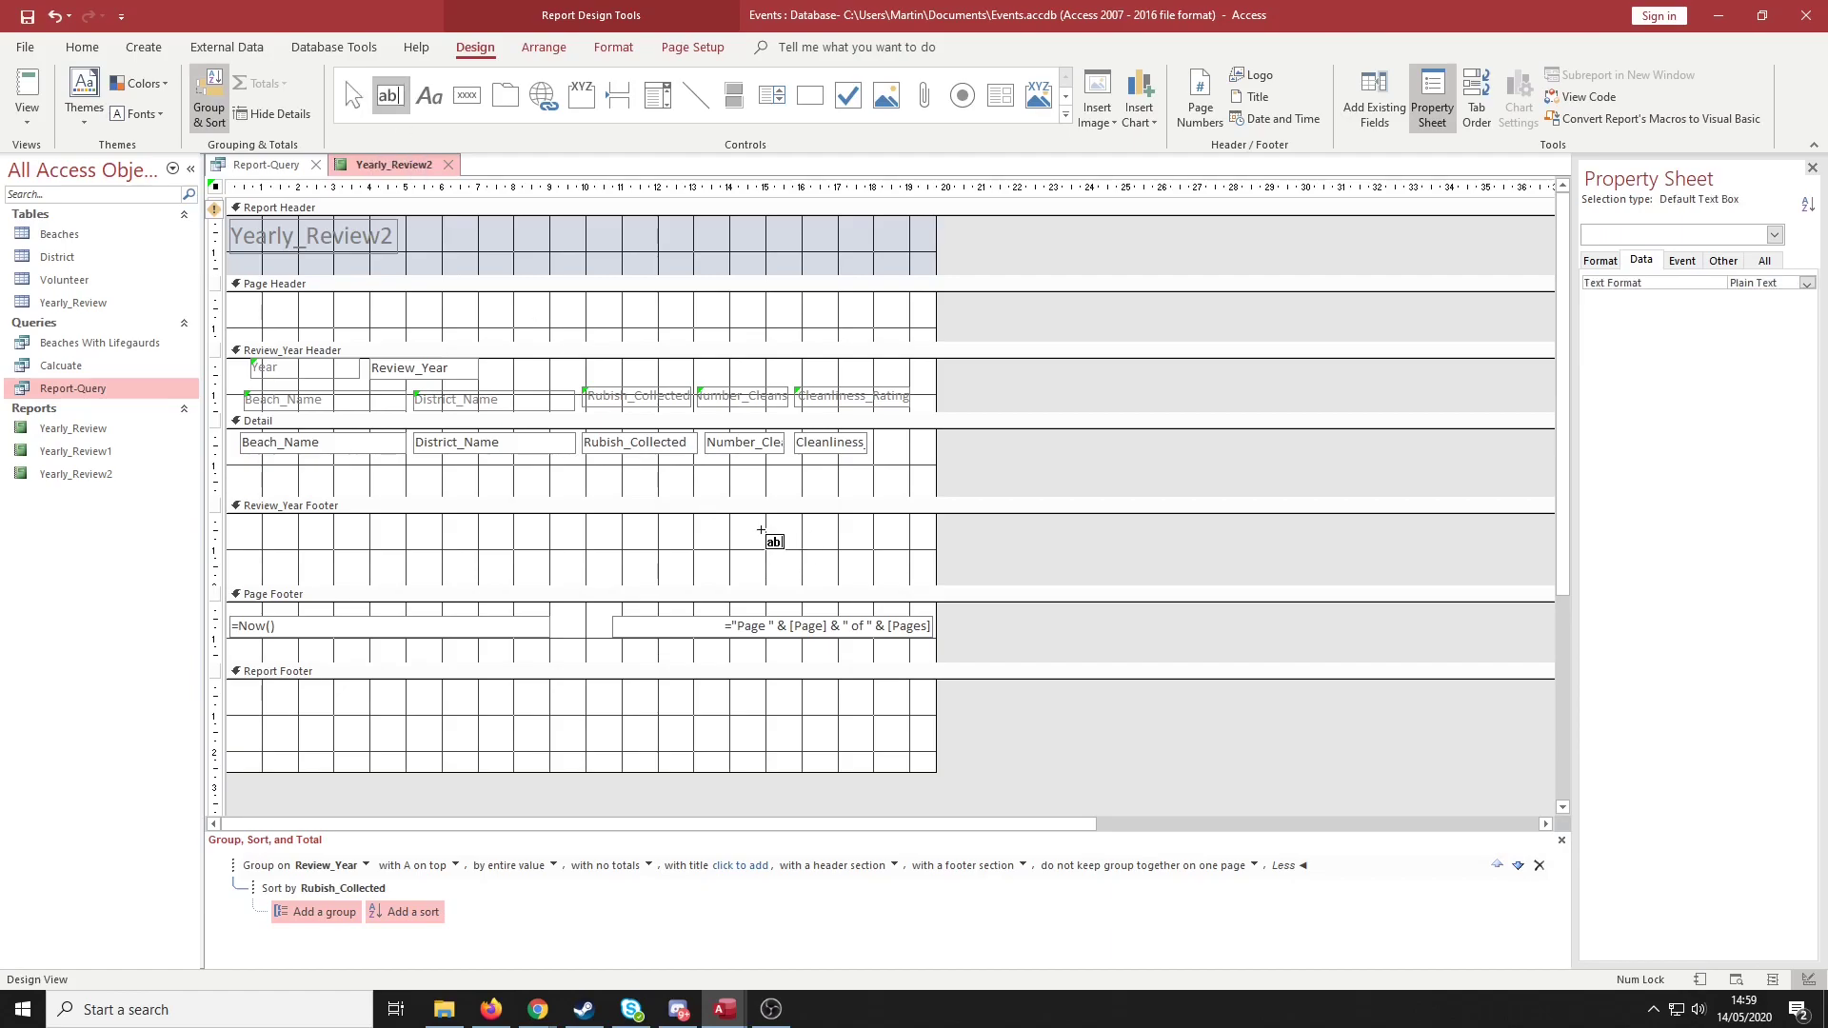
pyautogui.click(781, 531)
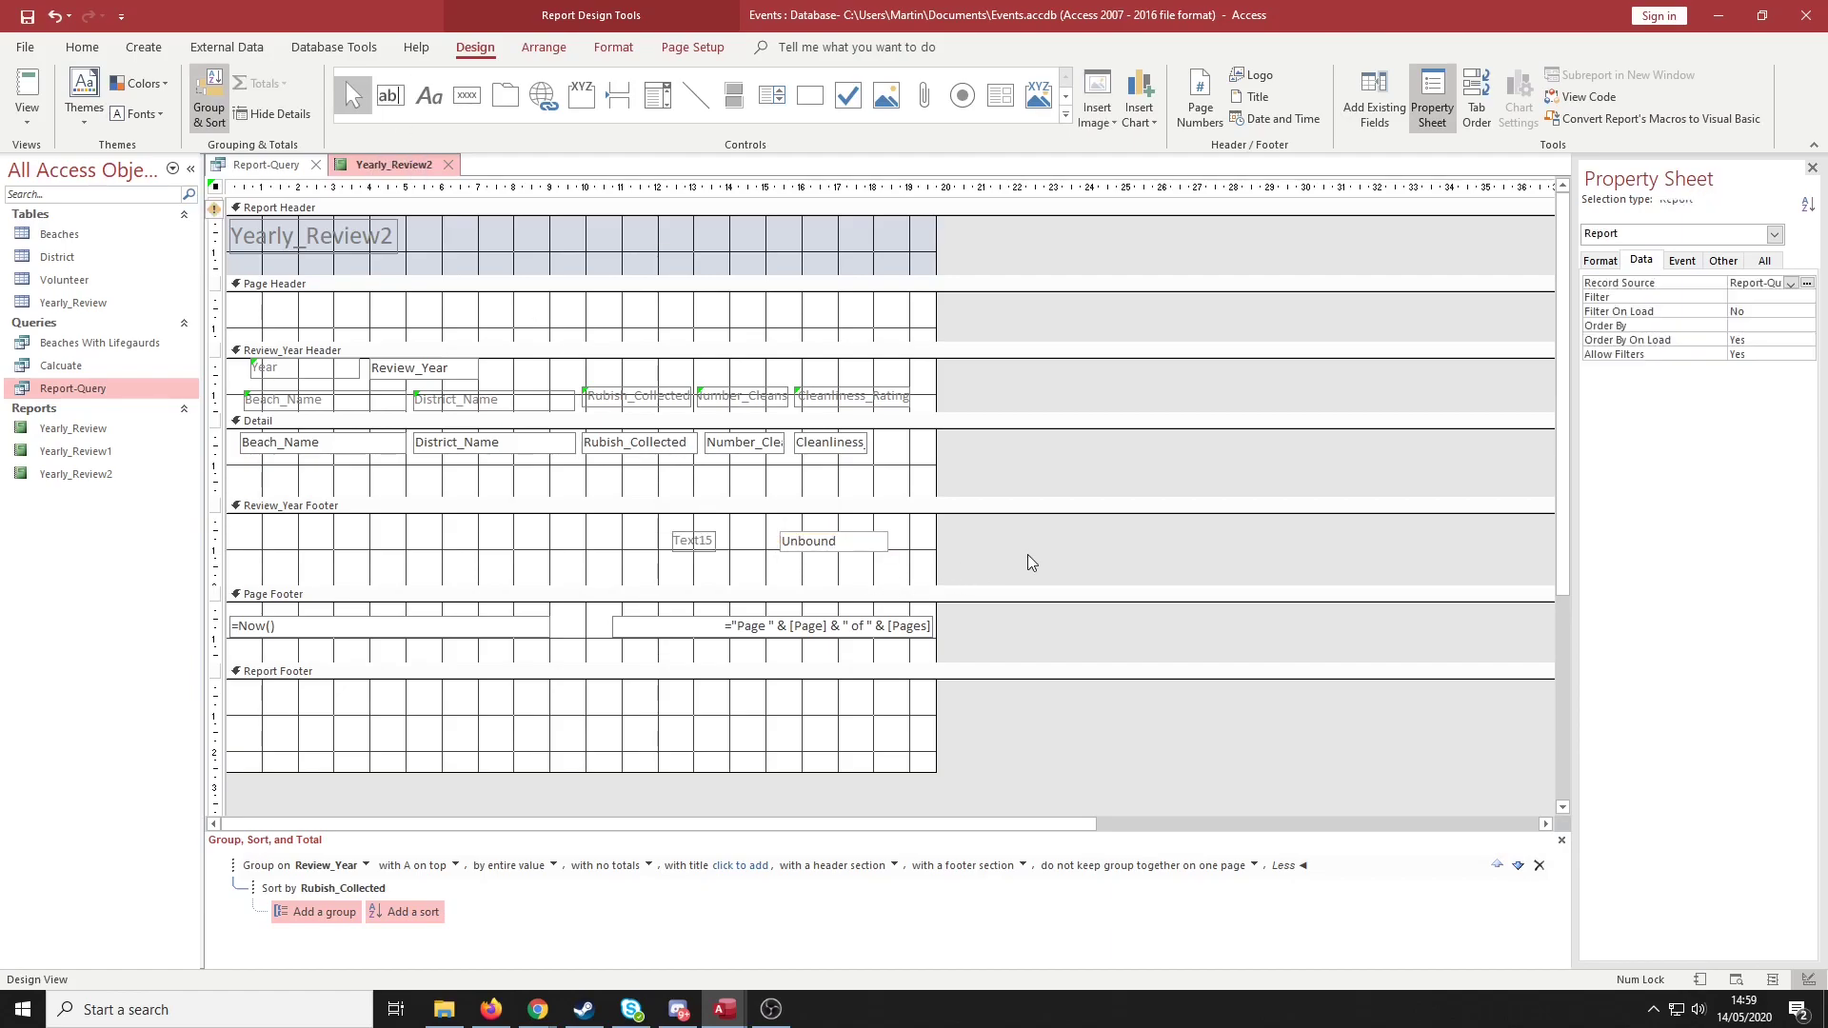
pyautogui.click(389, 95)
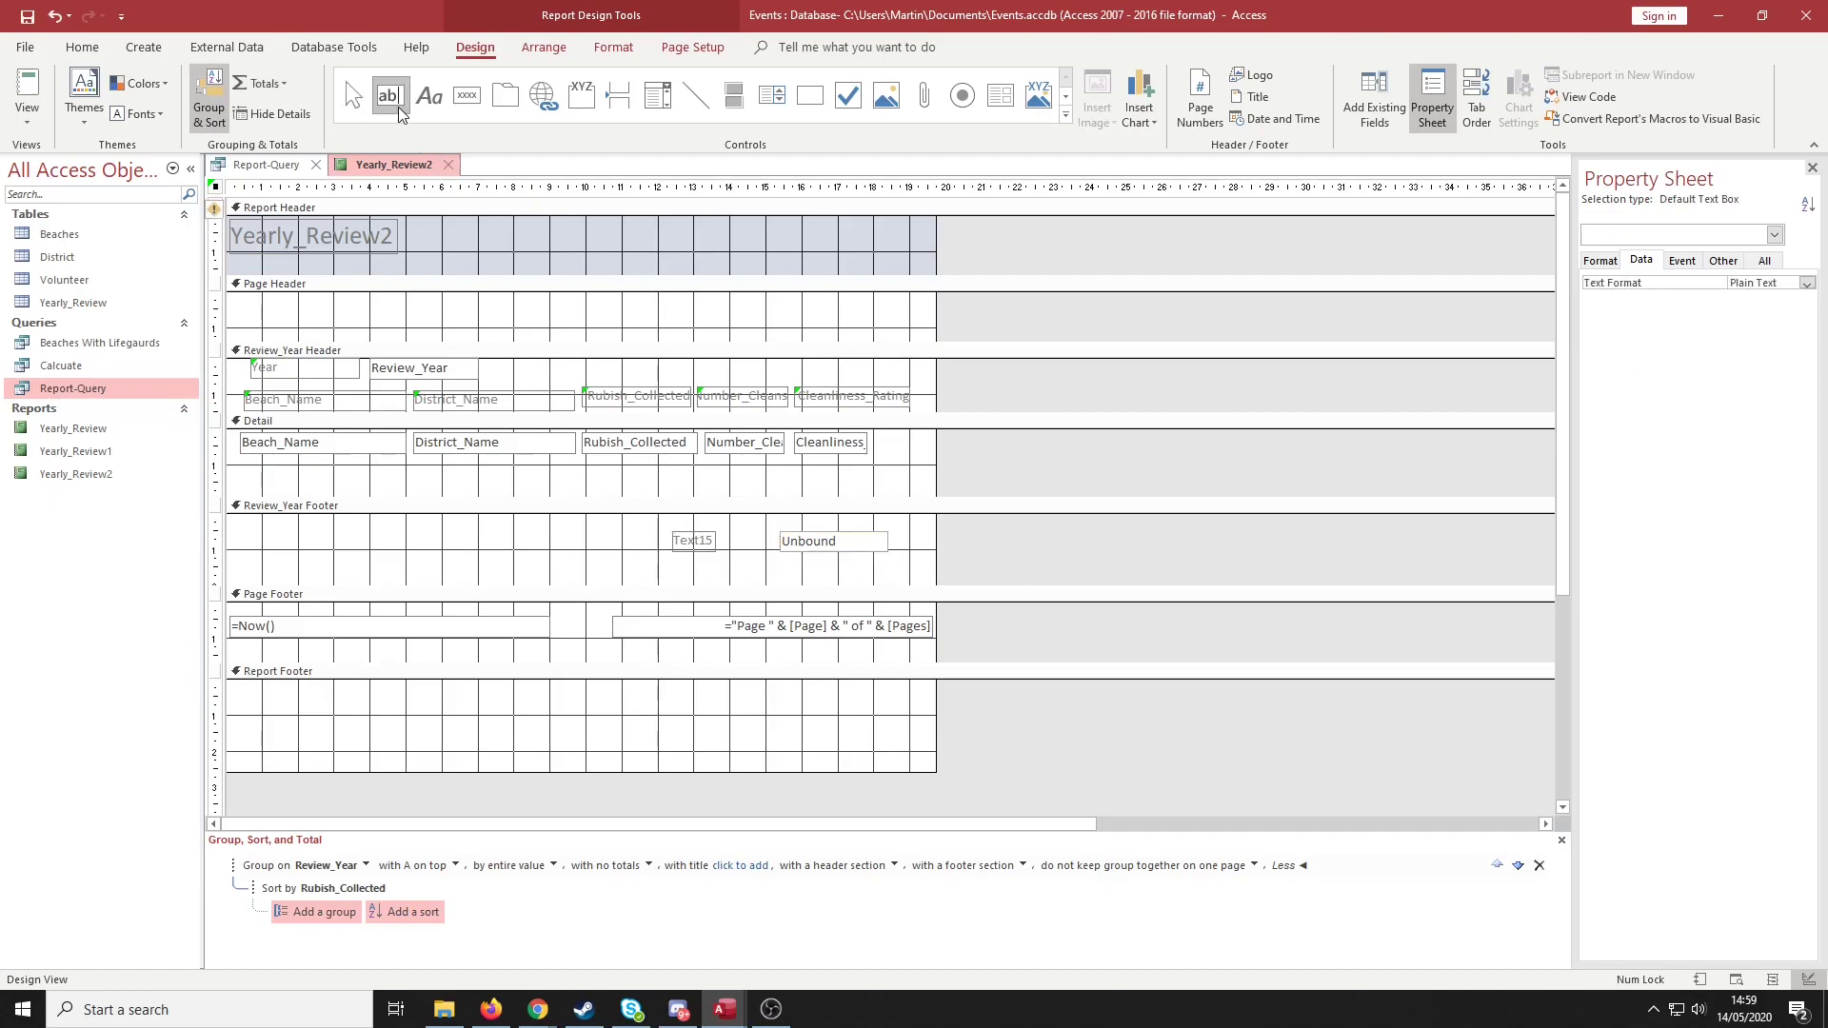
pyautogui.click(787, 564)
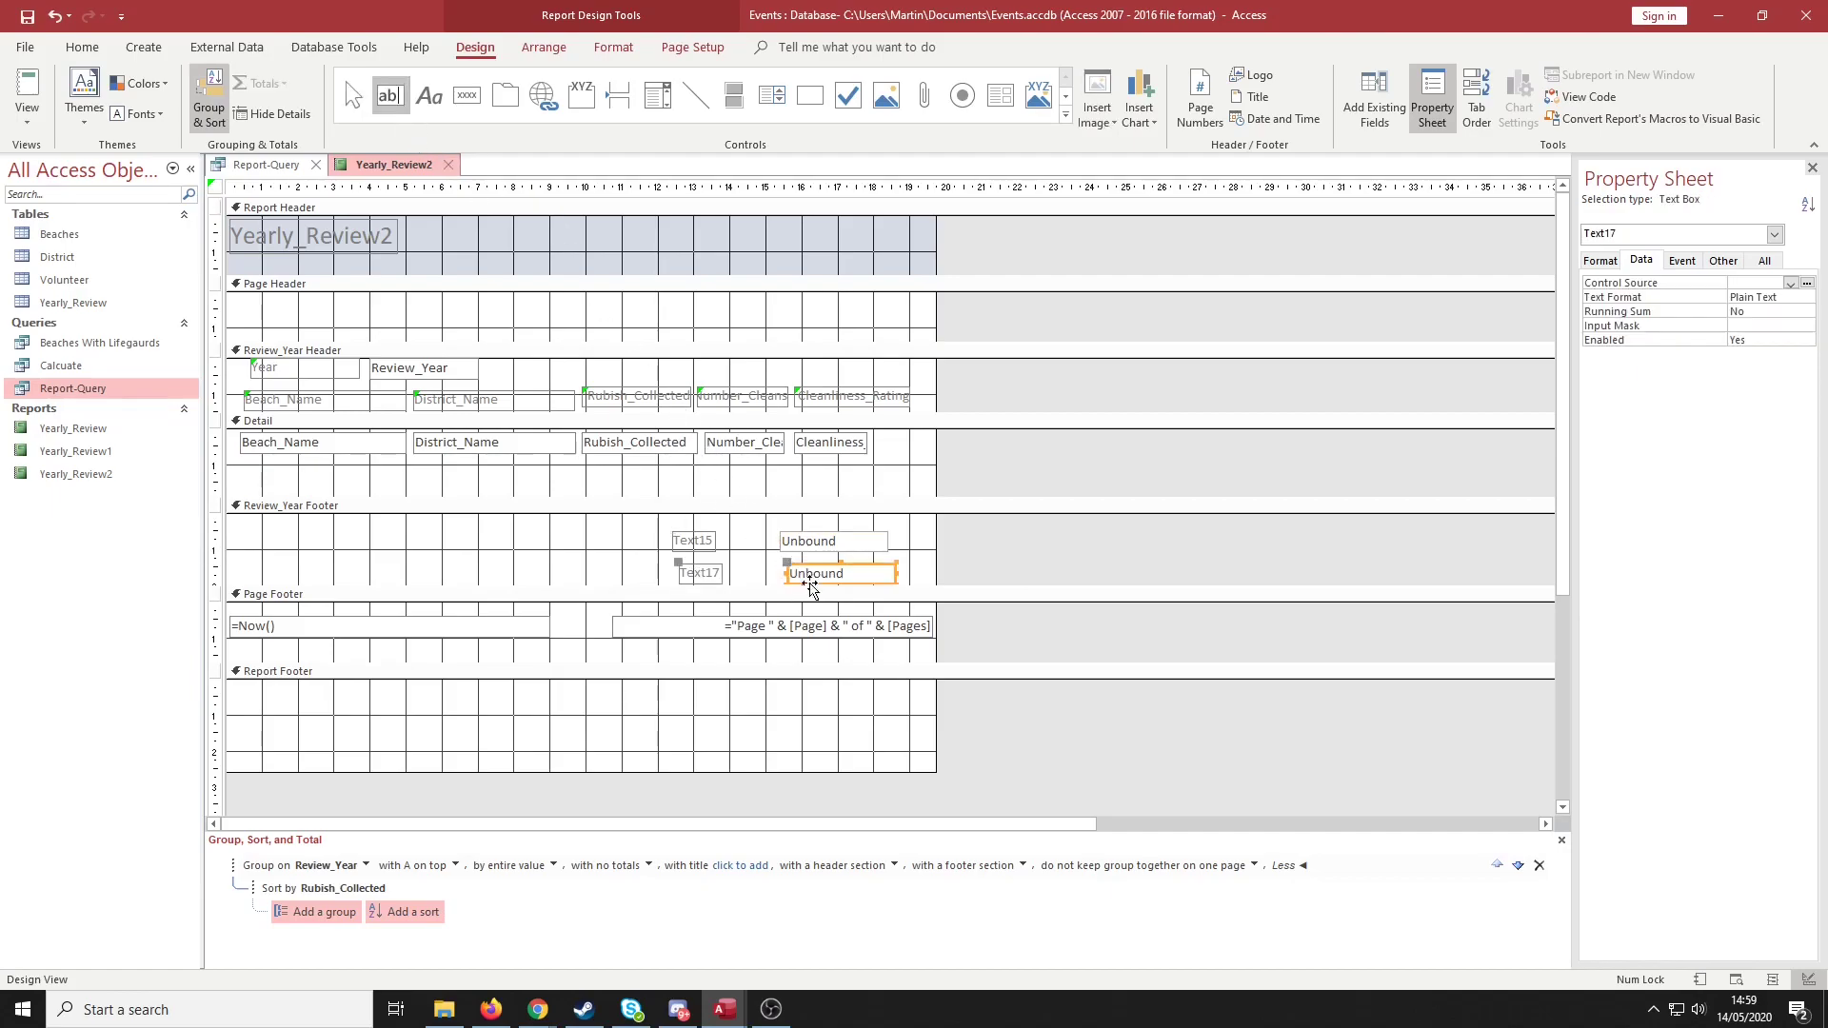
pyautogui.click(869, 561)
pyautogui.moveTo(868, 560); pyautogui.dragTo(862, 557)
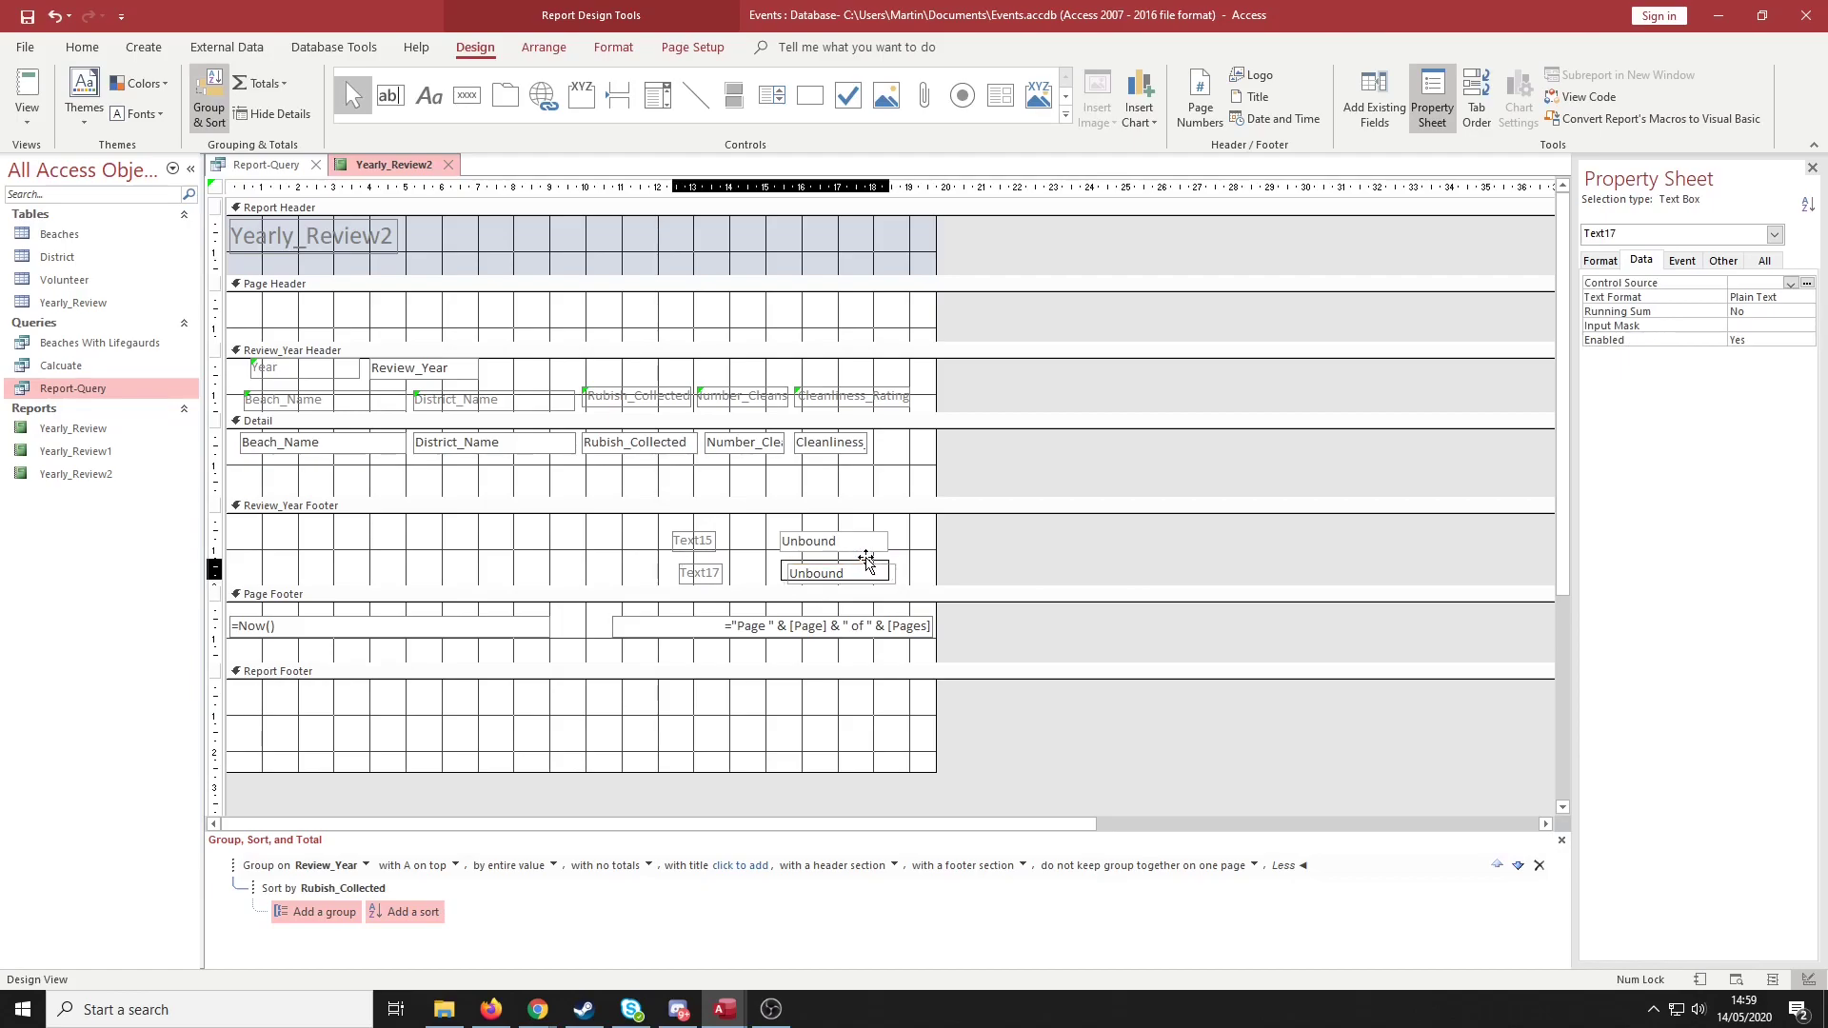
pyautogui.click(1023, 541)
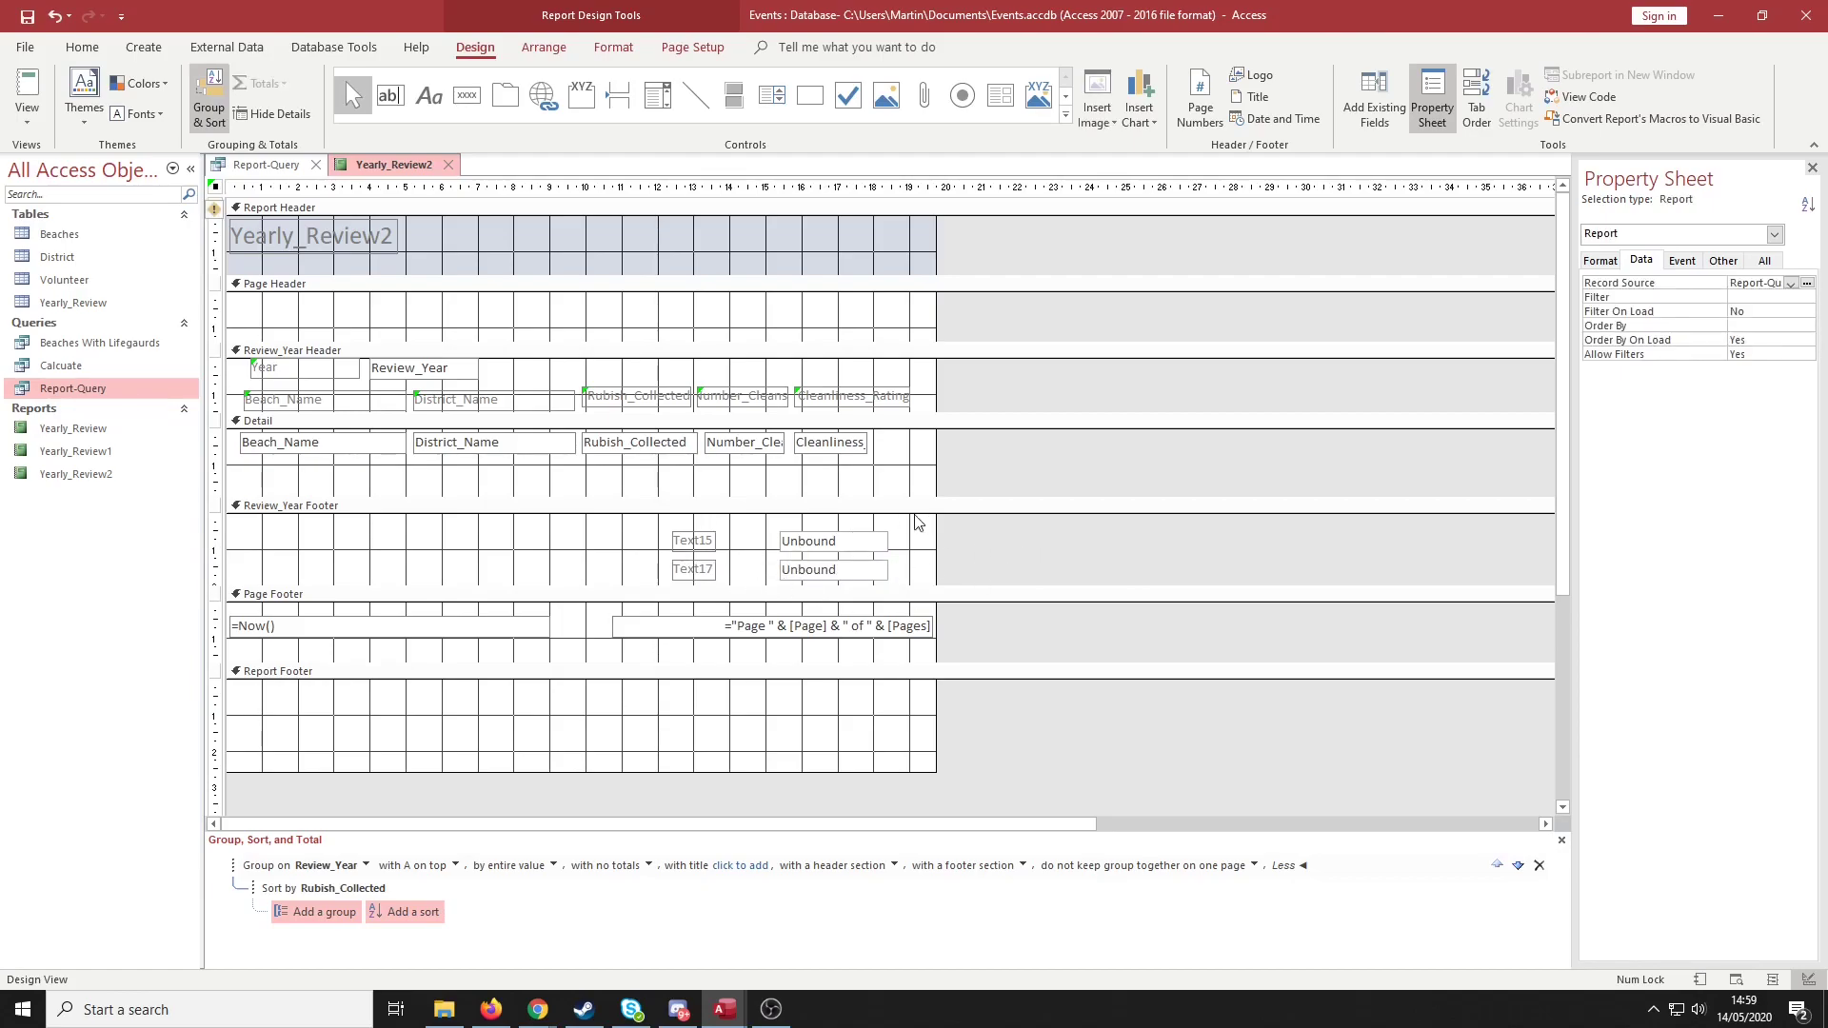
# Preview the report and compare it with the report requirements in the Chrome PDF, returning to the Access report's Design View
pyautogui.click(28, 90)
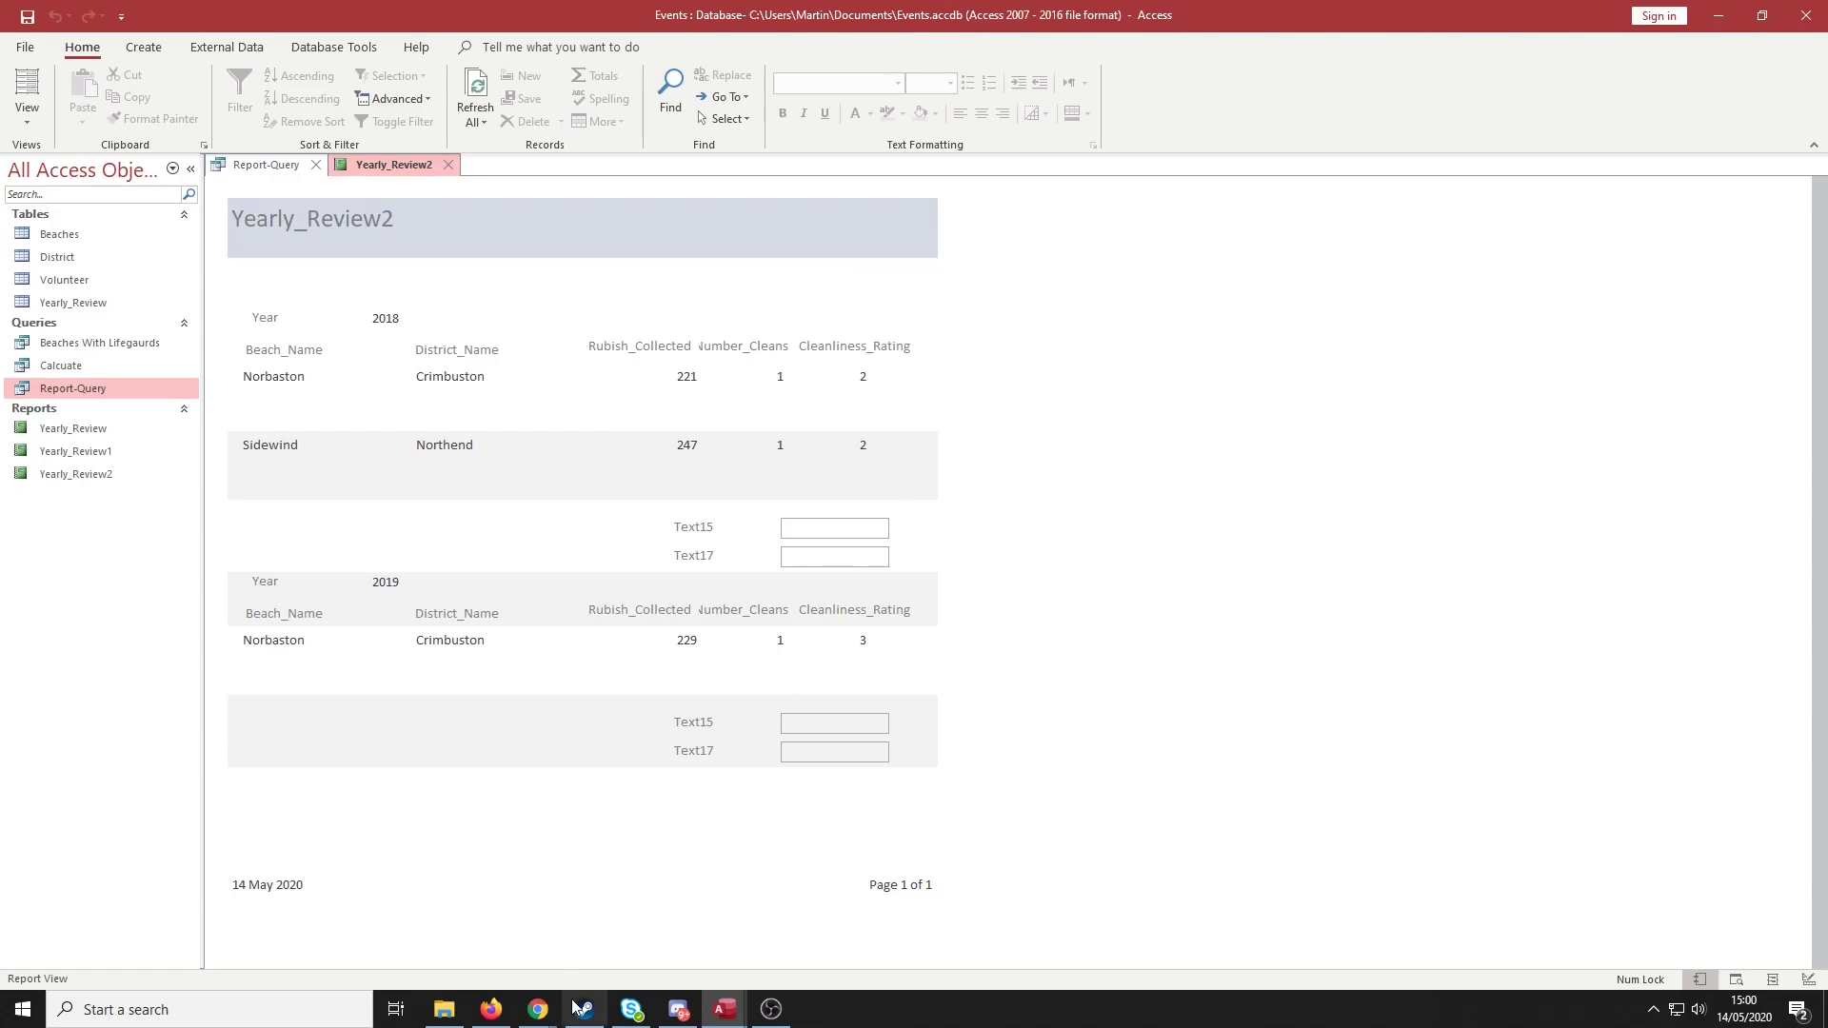
pyautogui.moveTo(550, 1011)
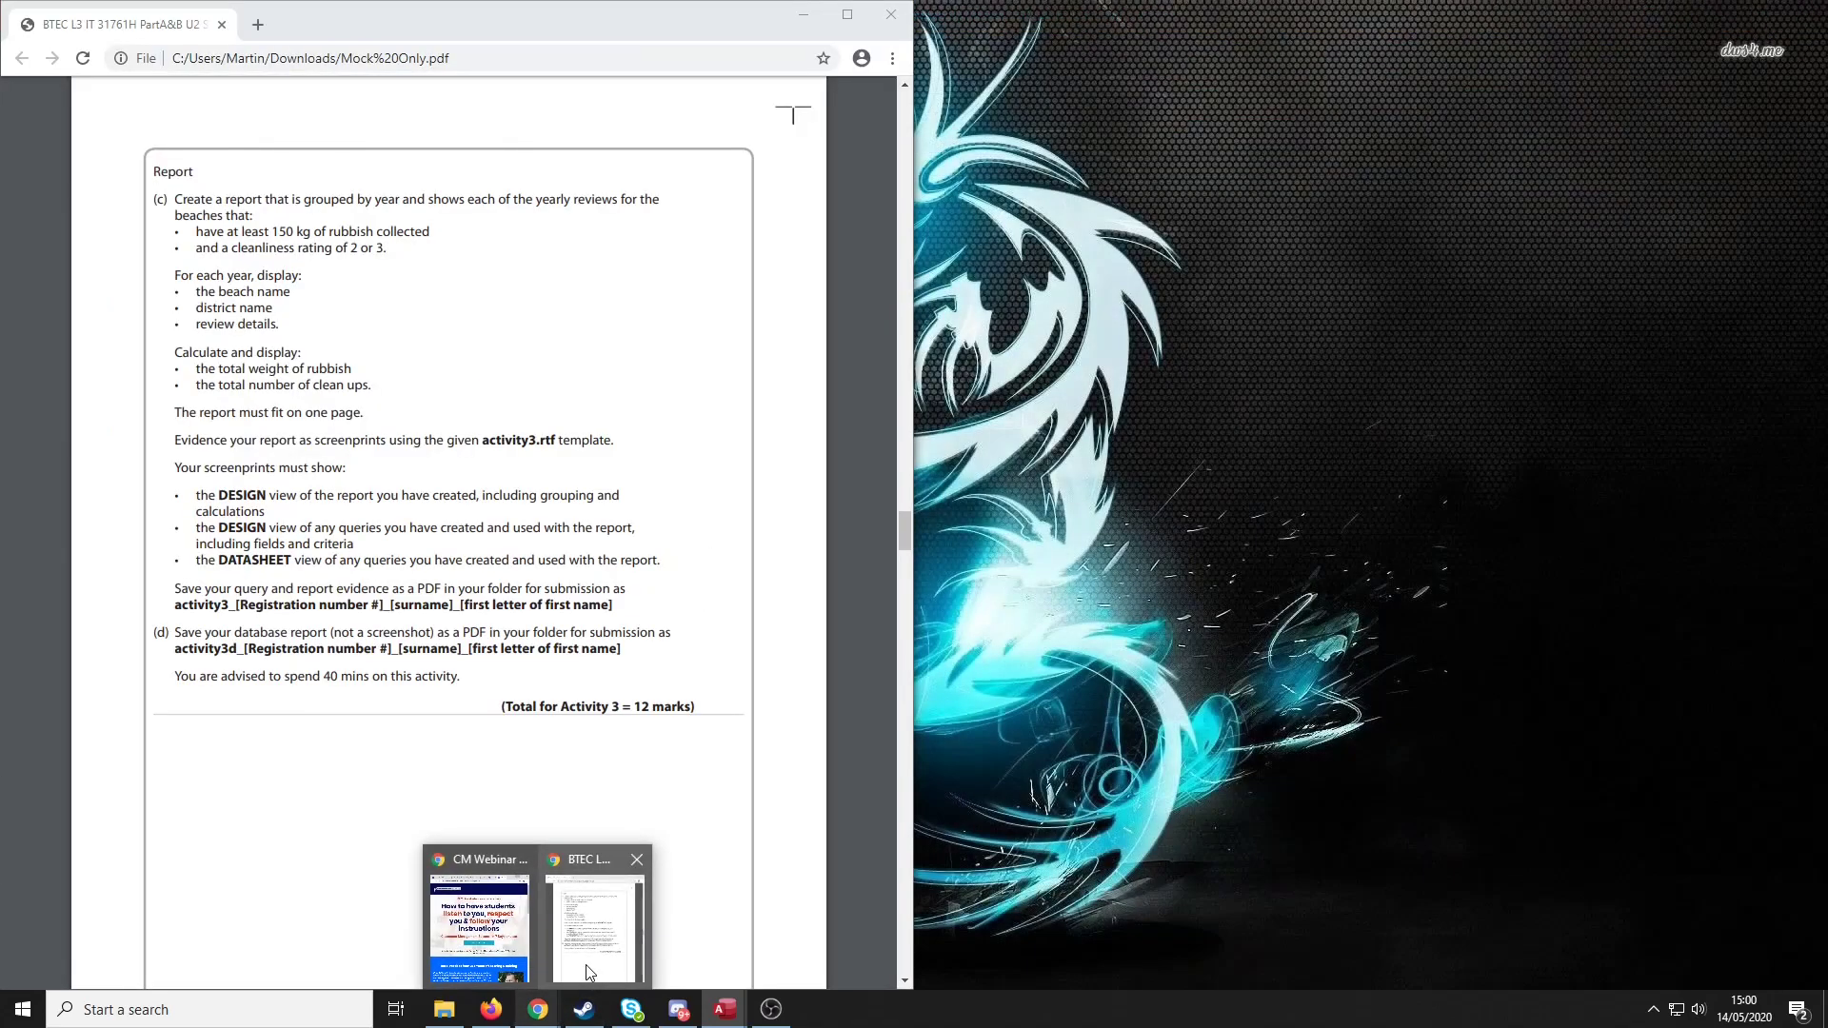
pyautogui.click(594, 968)
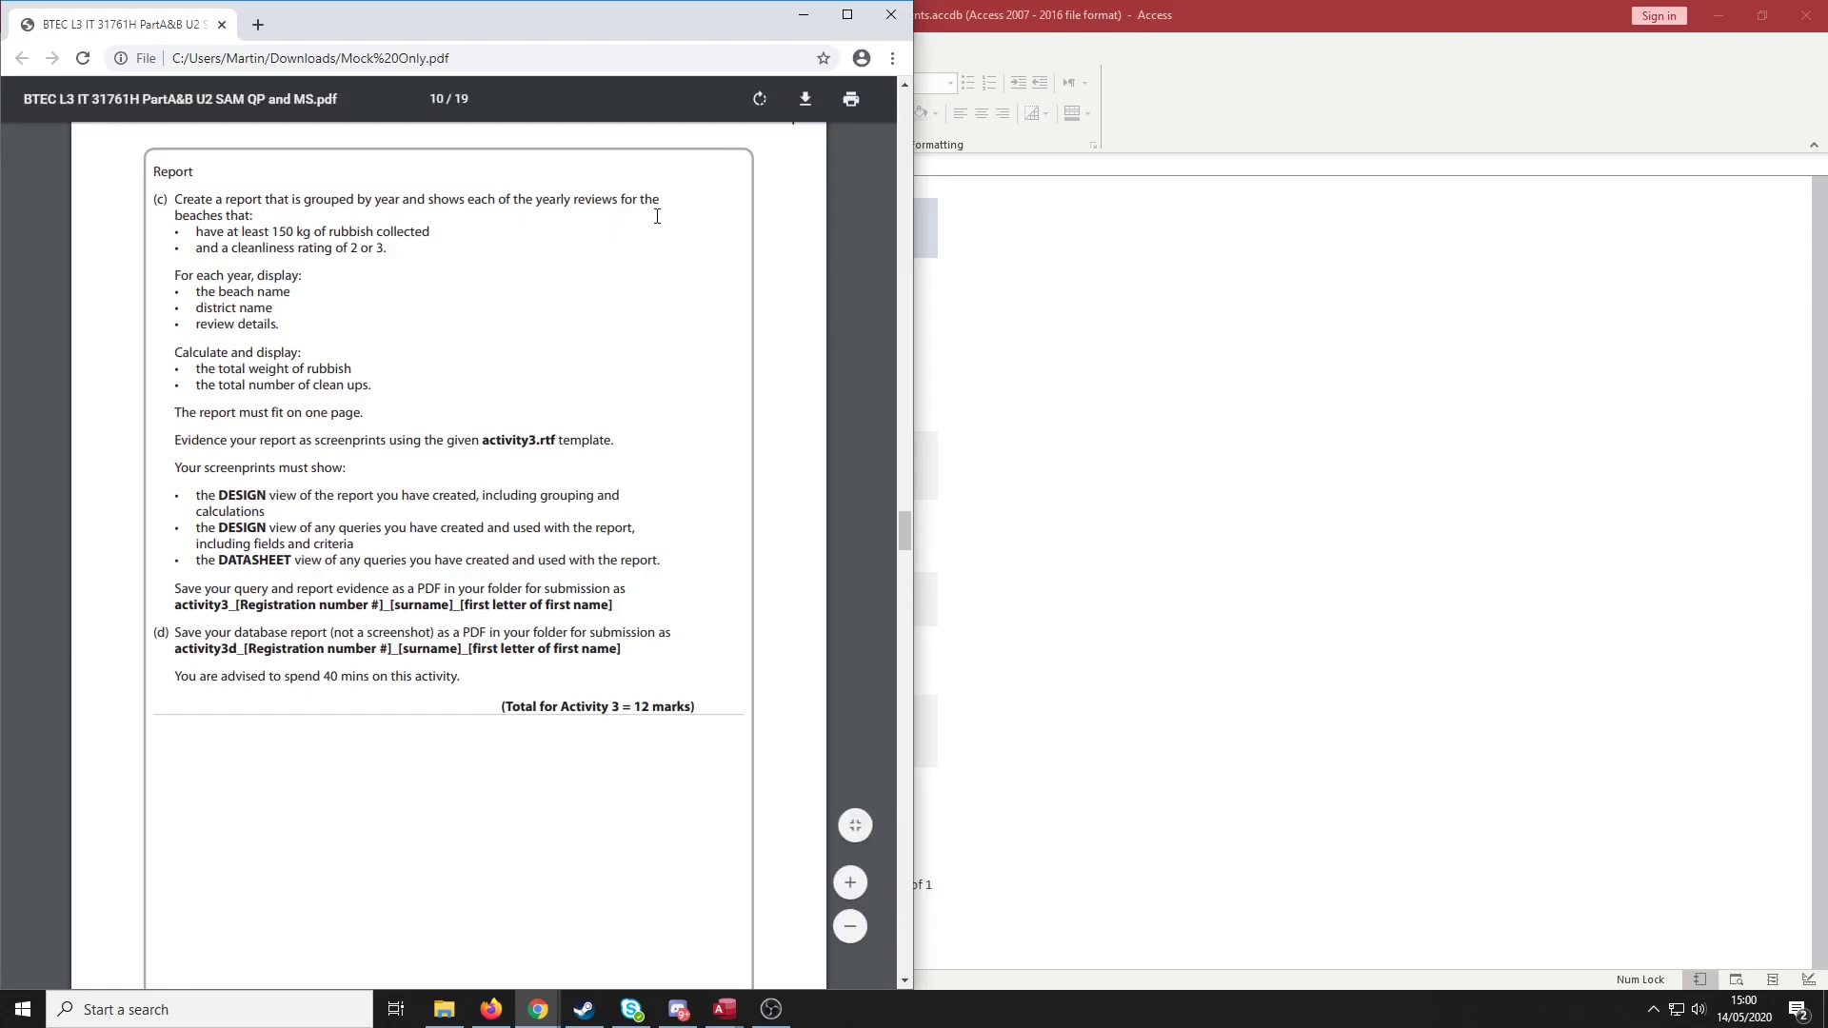
pyautogui.click(803, 16)
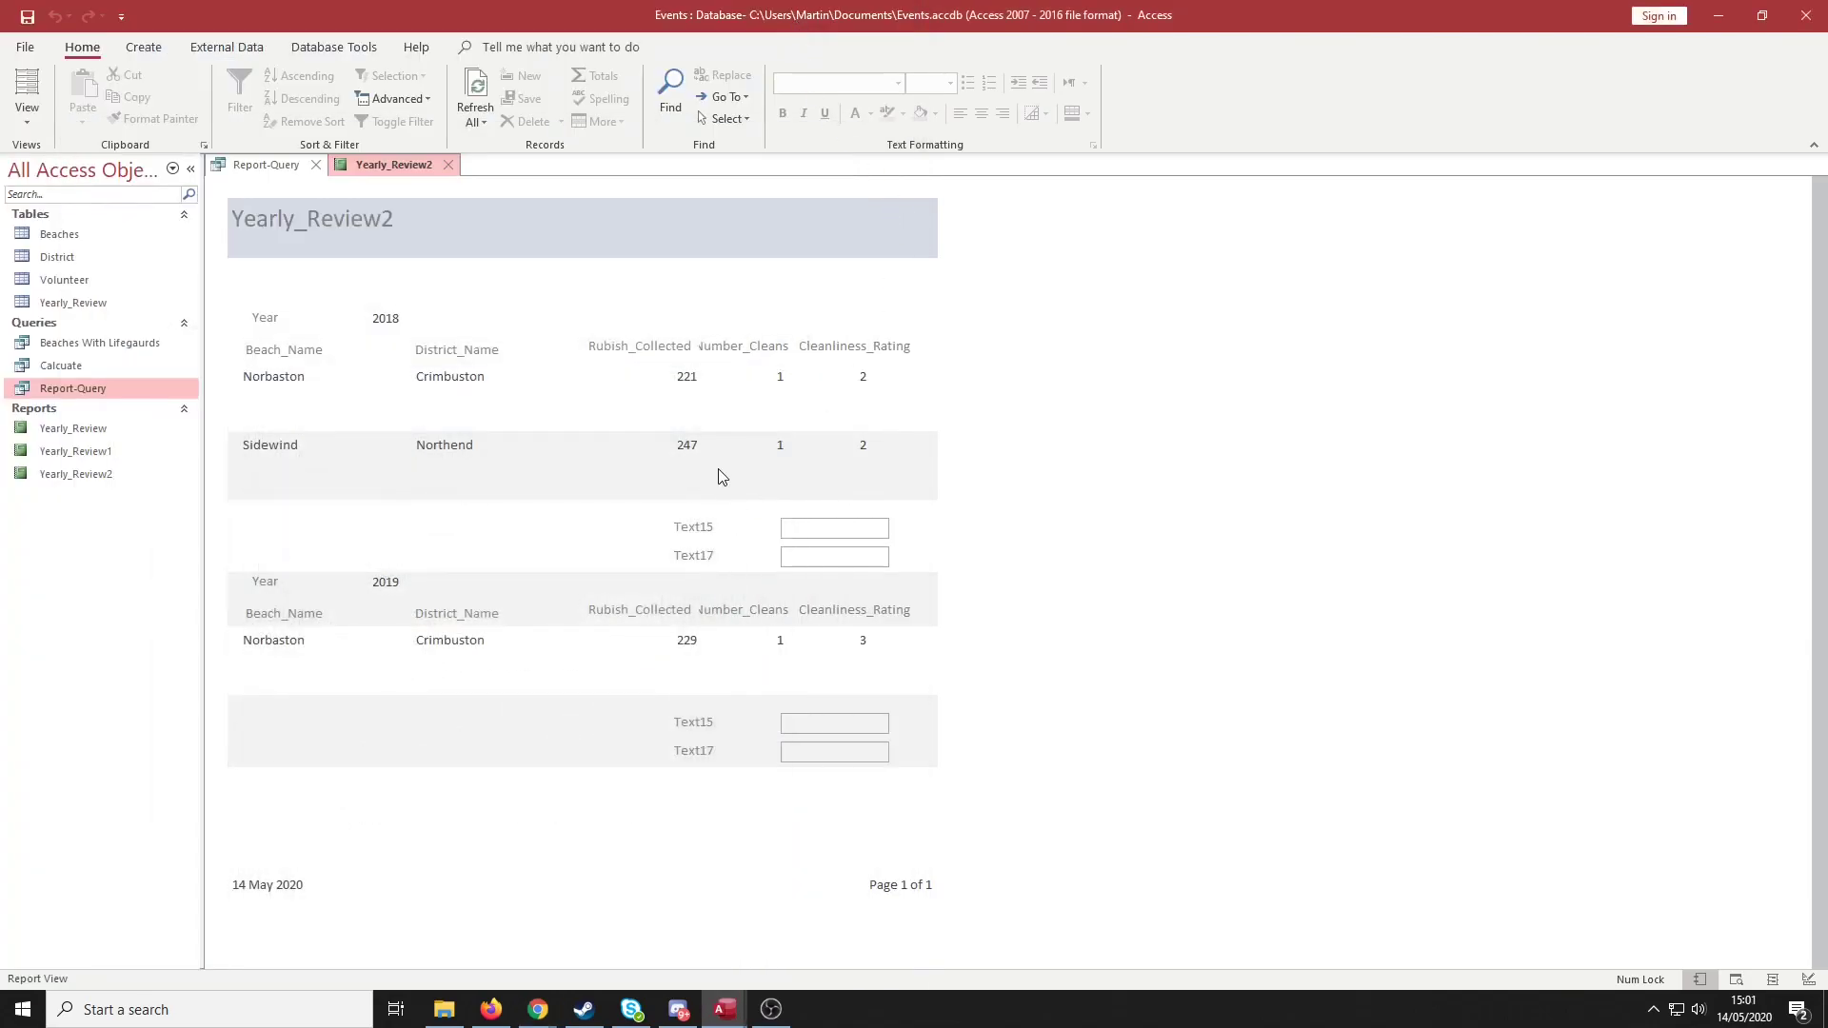
pyautogui.click(35, 111)
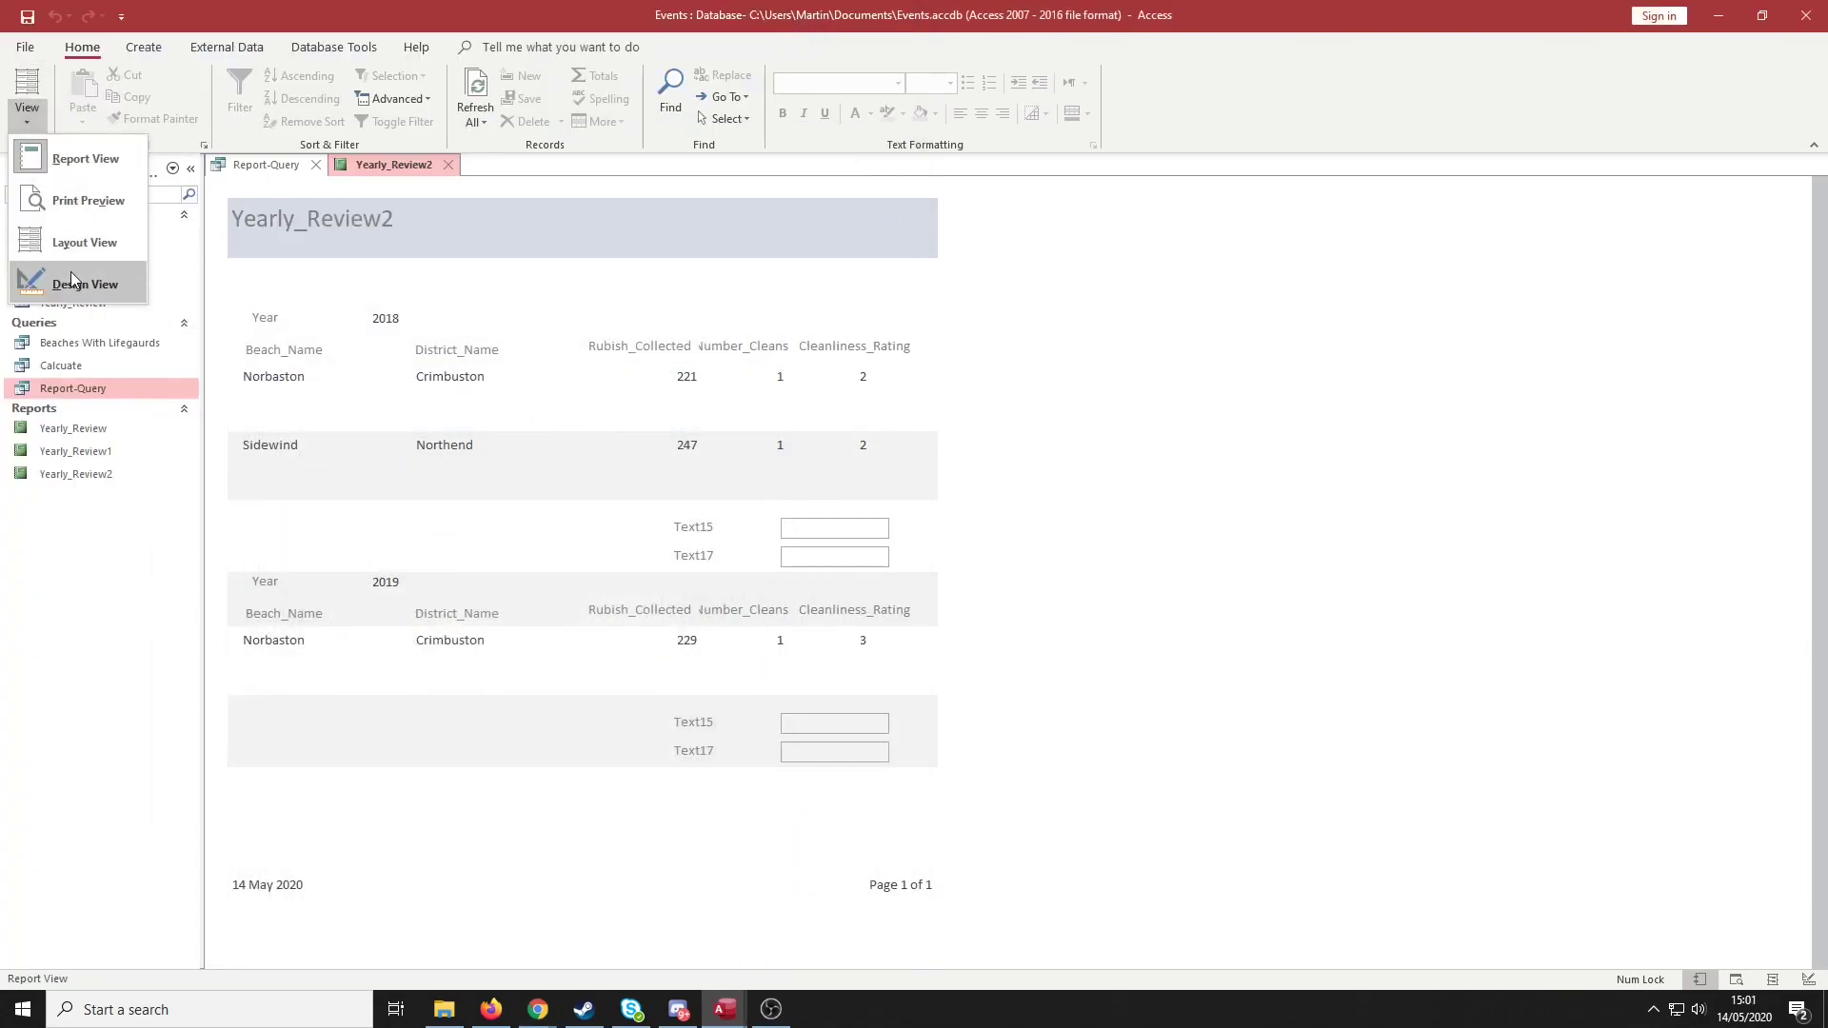
pyautogui.click(43, 284)
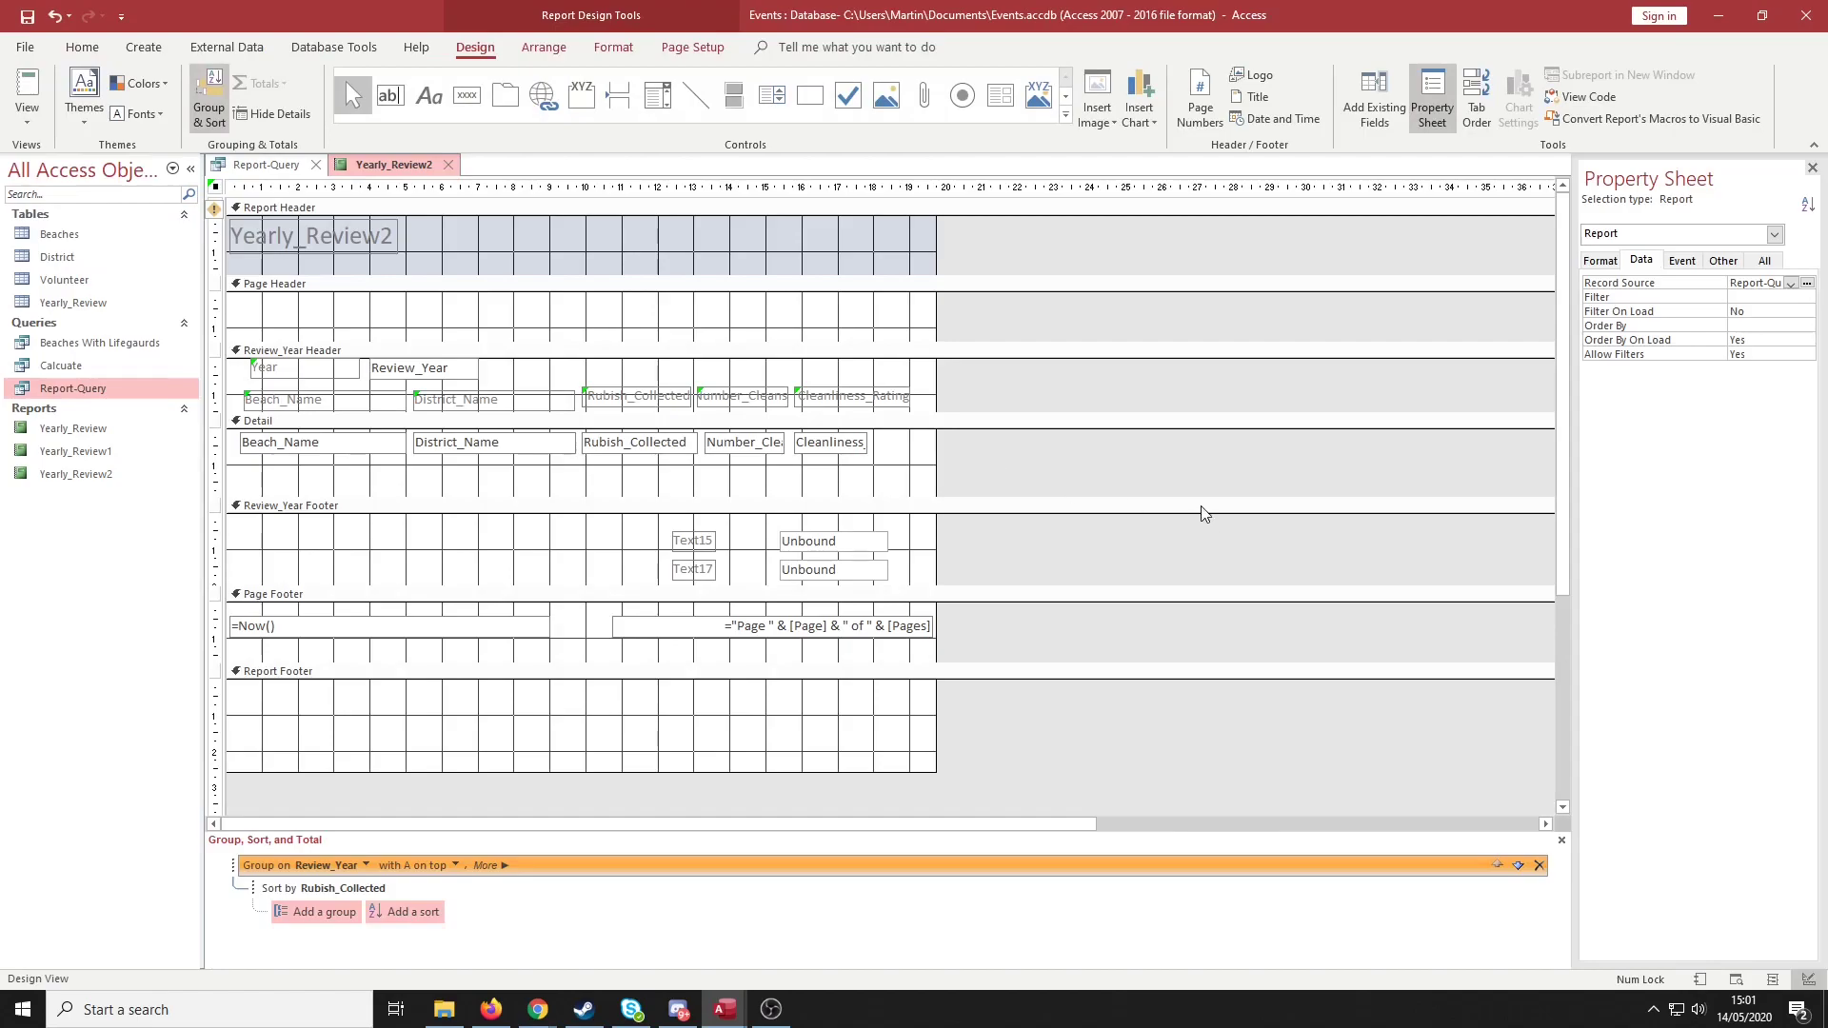
pyautogui.click(876, 539)
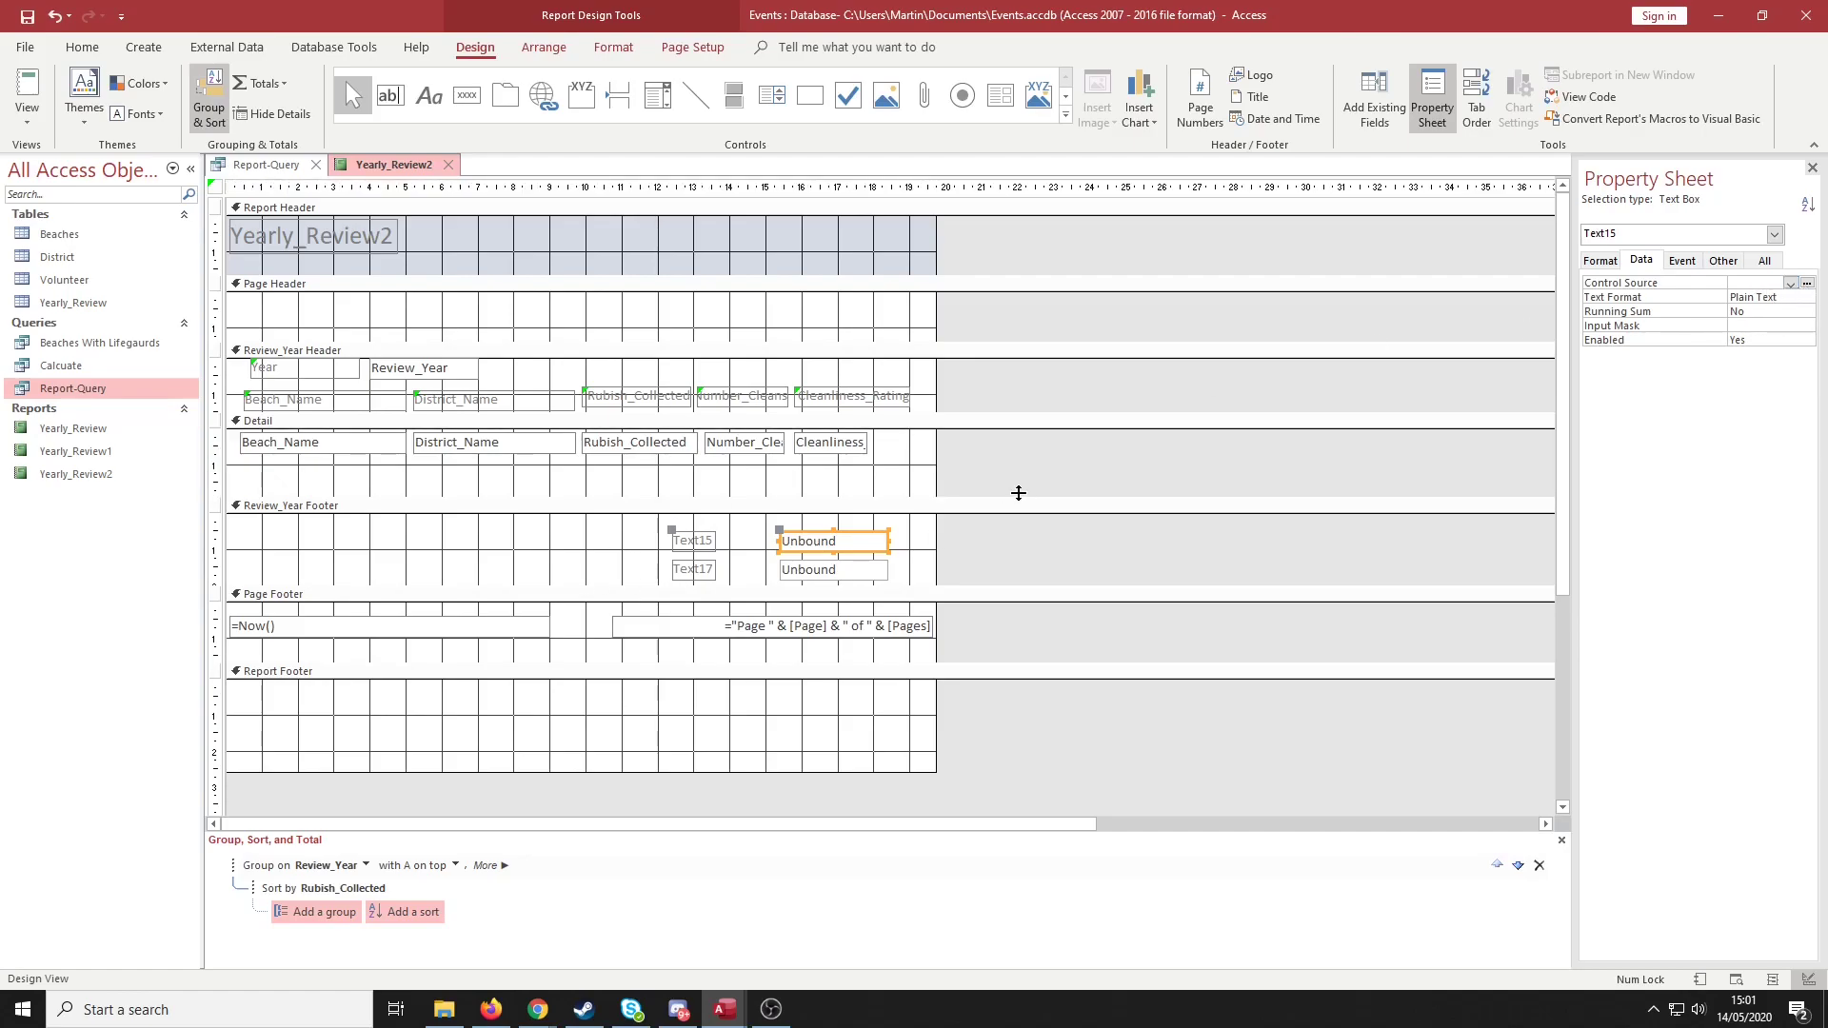
pyautogui.click(1127, 534)
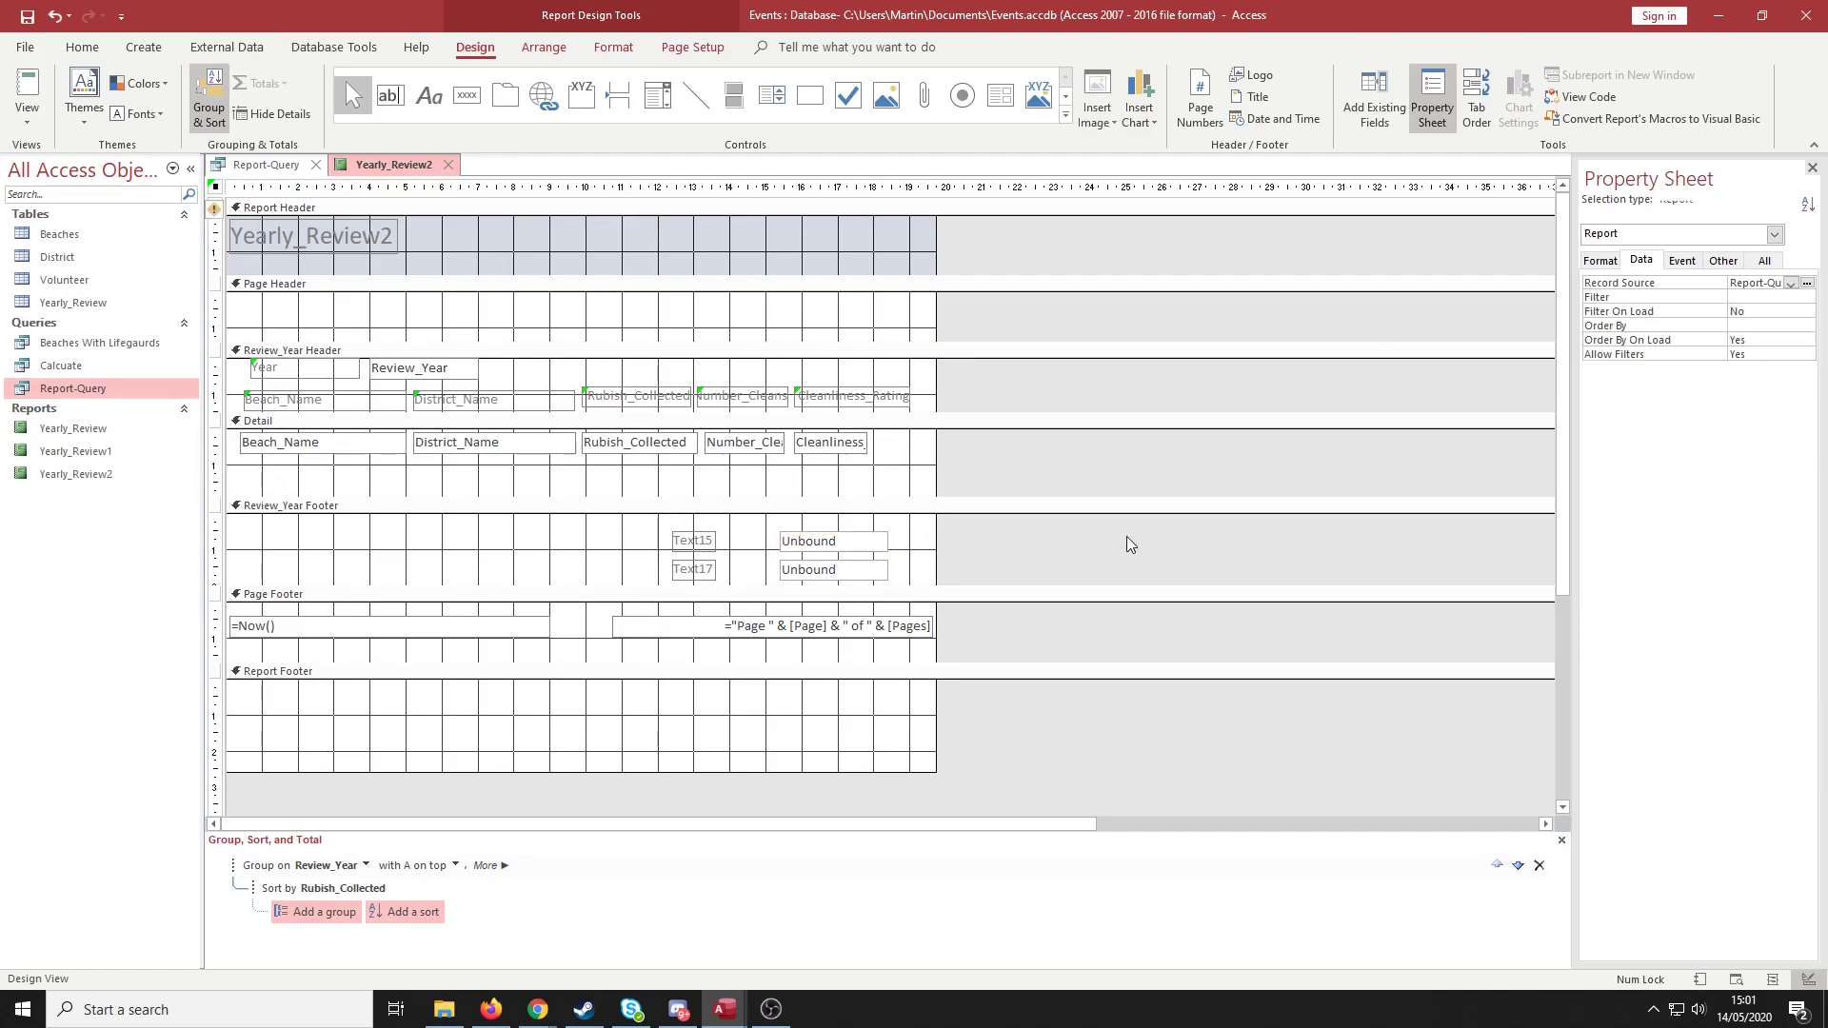
pyautogui.click(1435, 104)
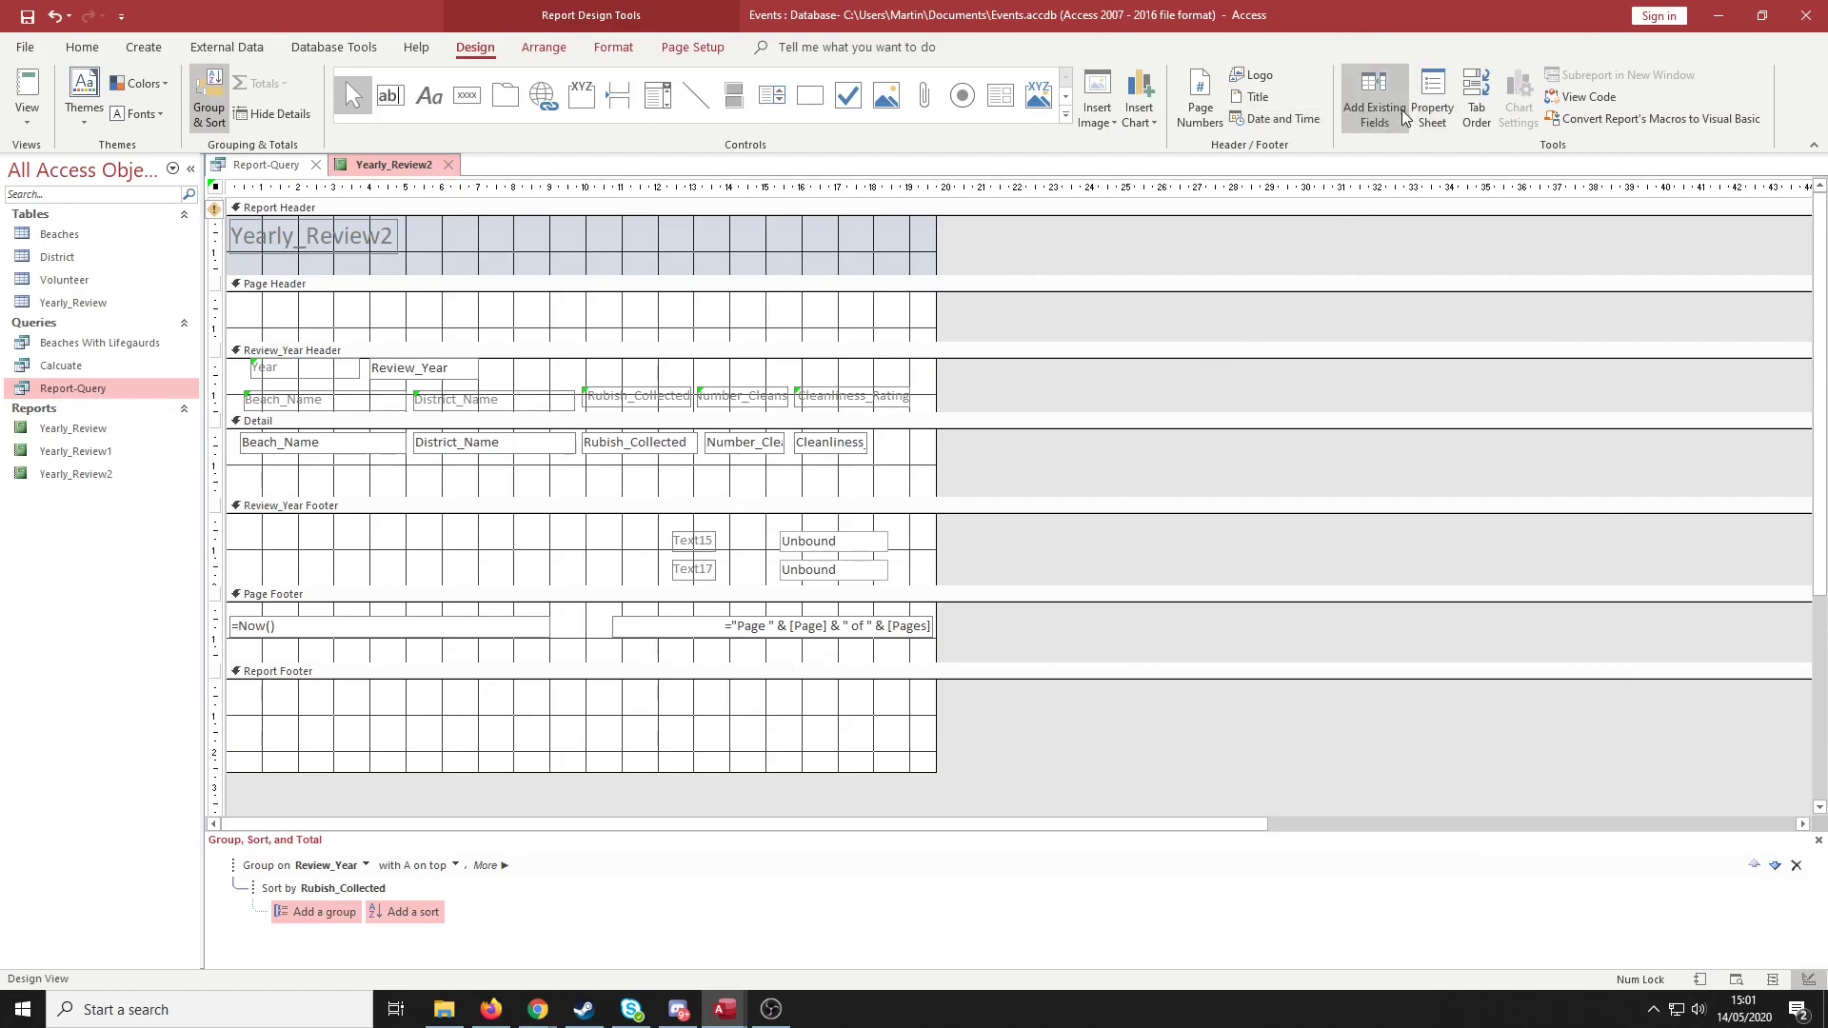
pyautogui.click(1428, 119)
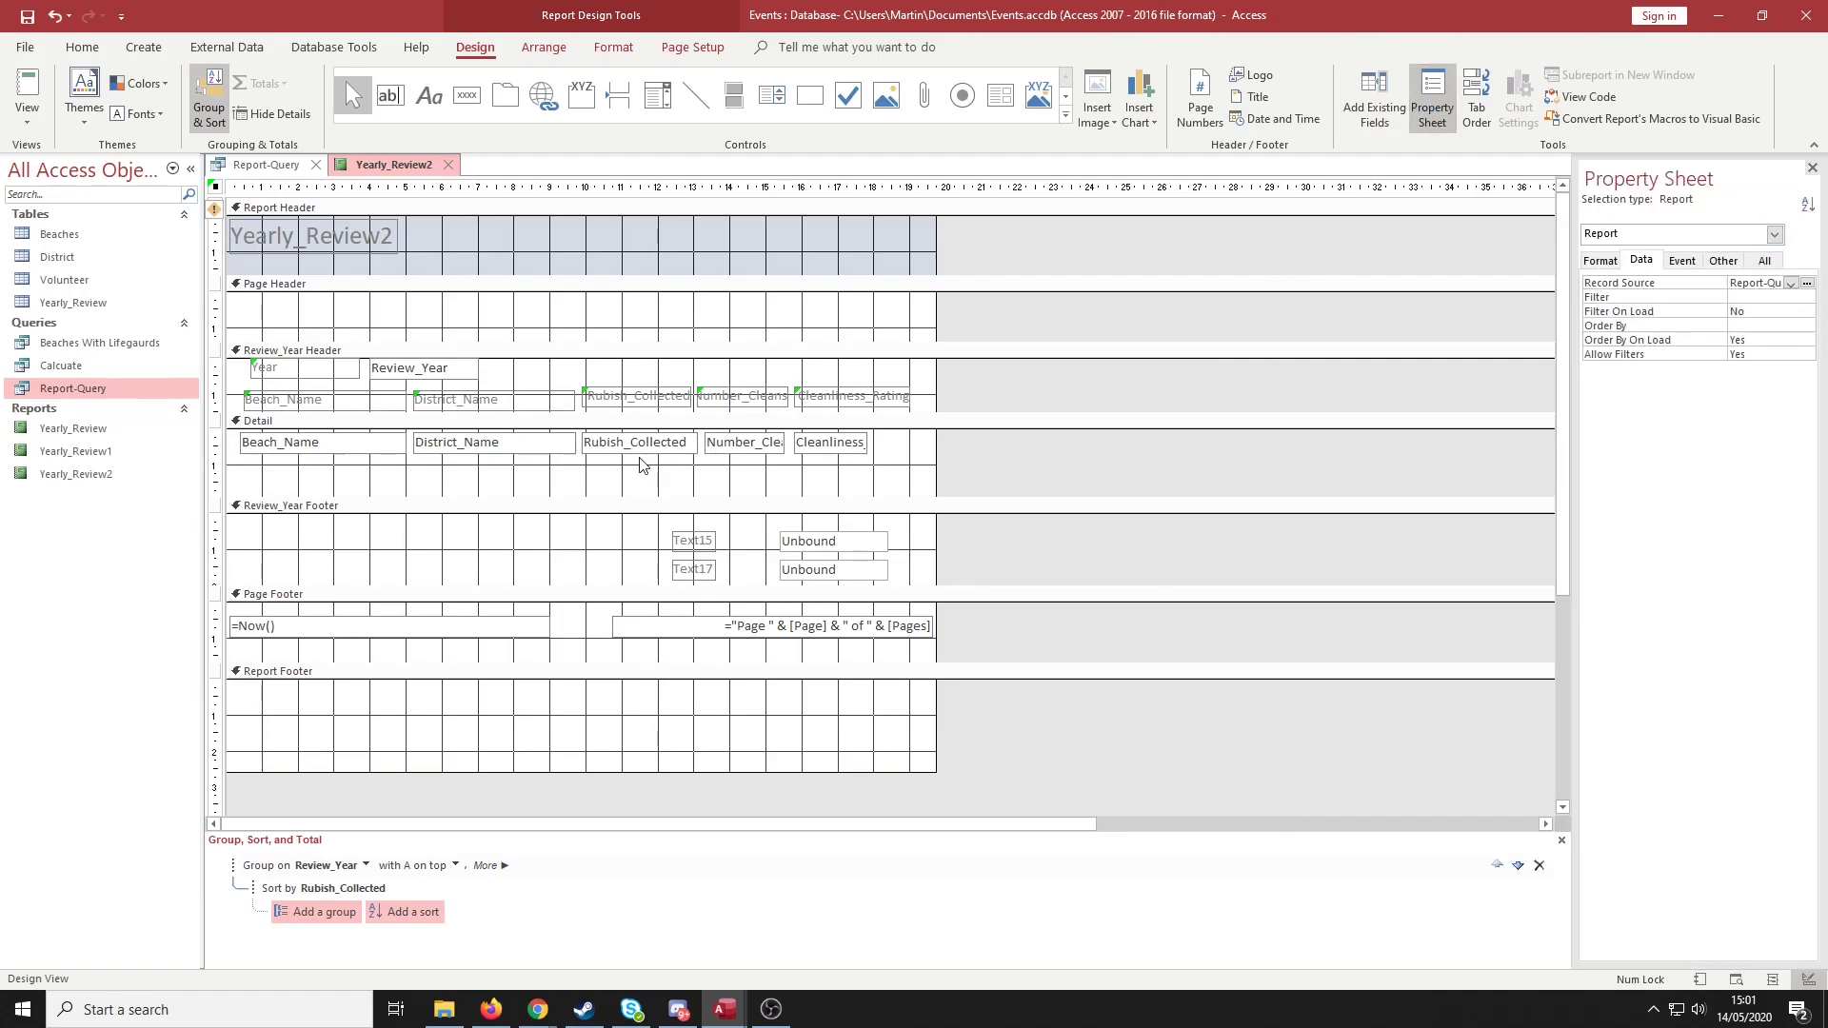
# Set the upper Review_Year Footer text box's control source to =Sum([Report-Query]![Rubish_Collected]) using the Expression Builder
pyautogui.click(849, 546)
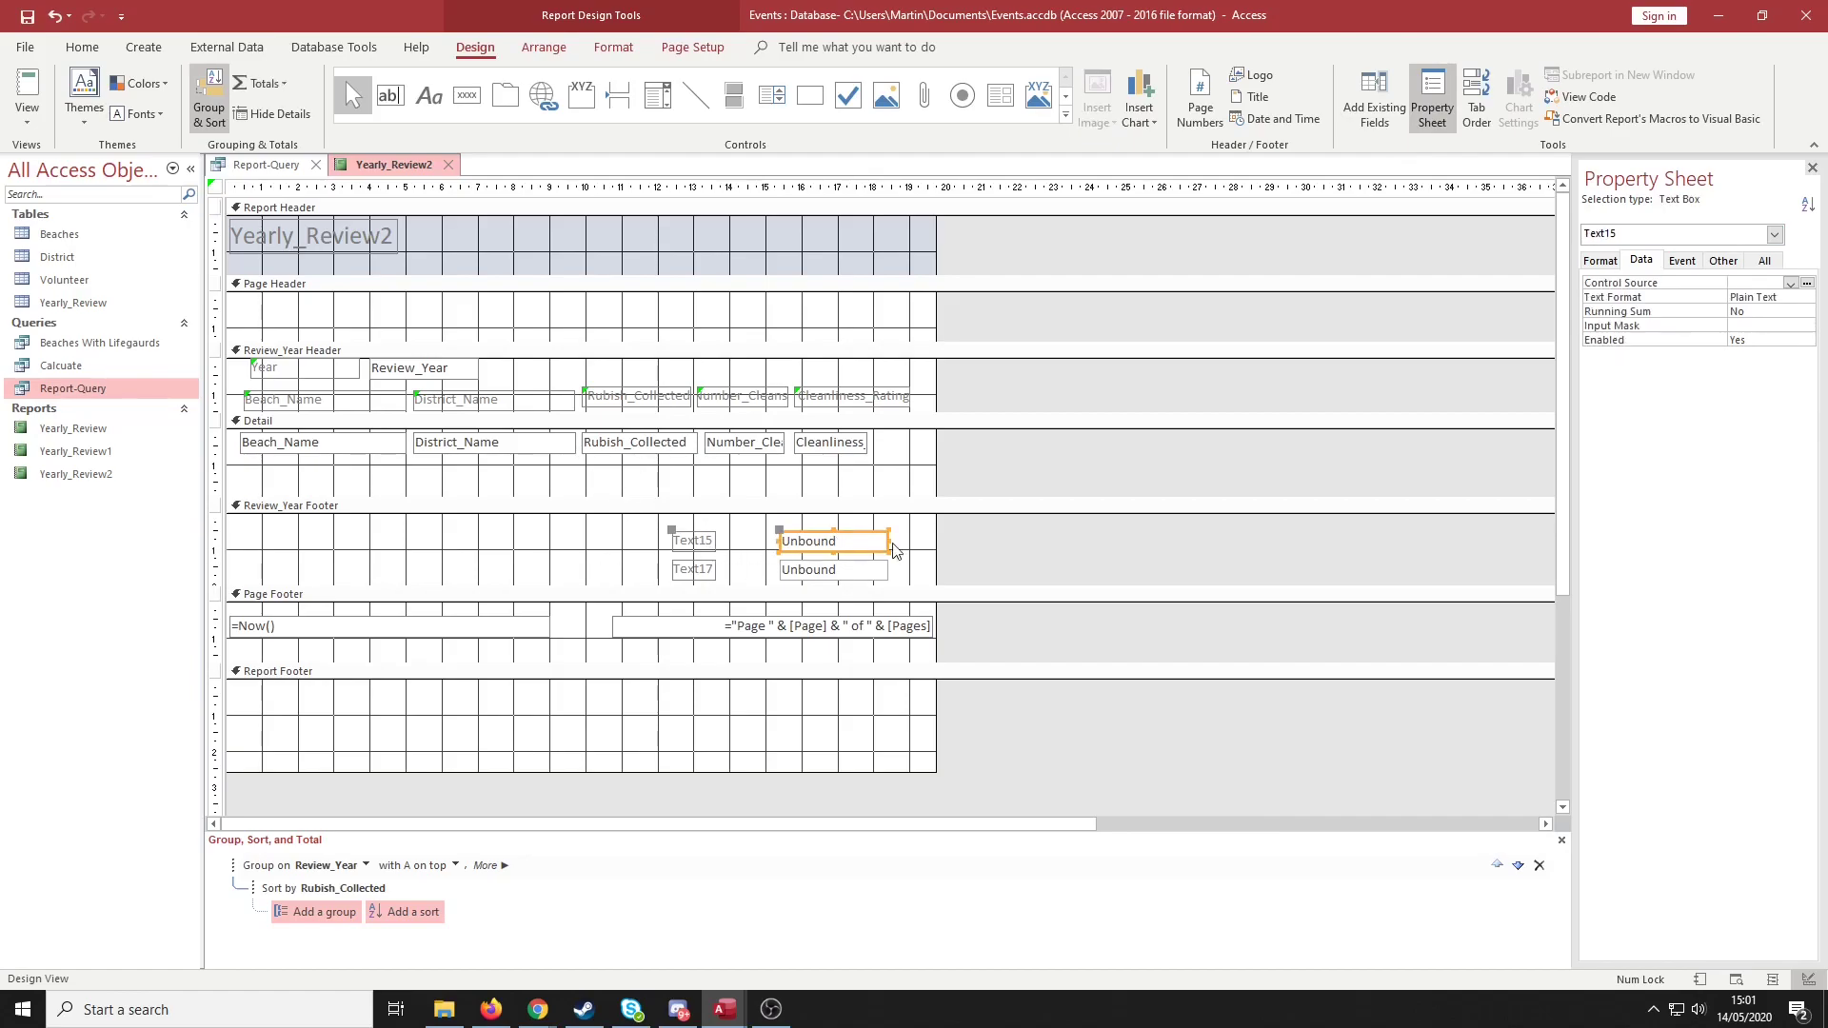
pyautogui.click(1614, 283)
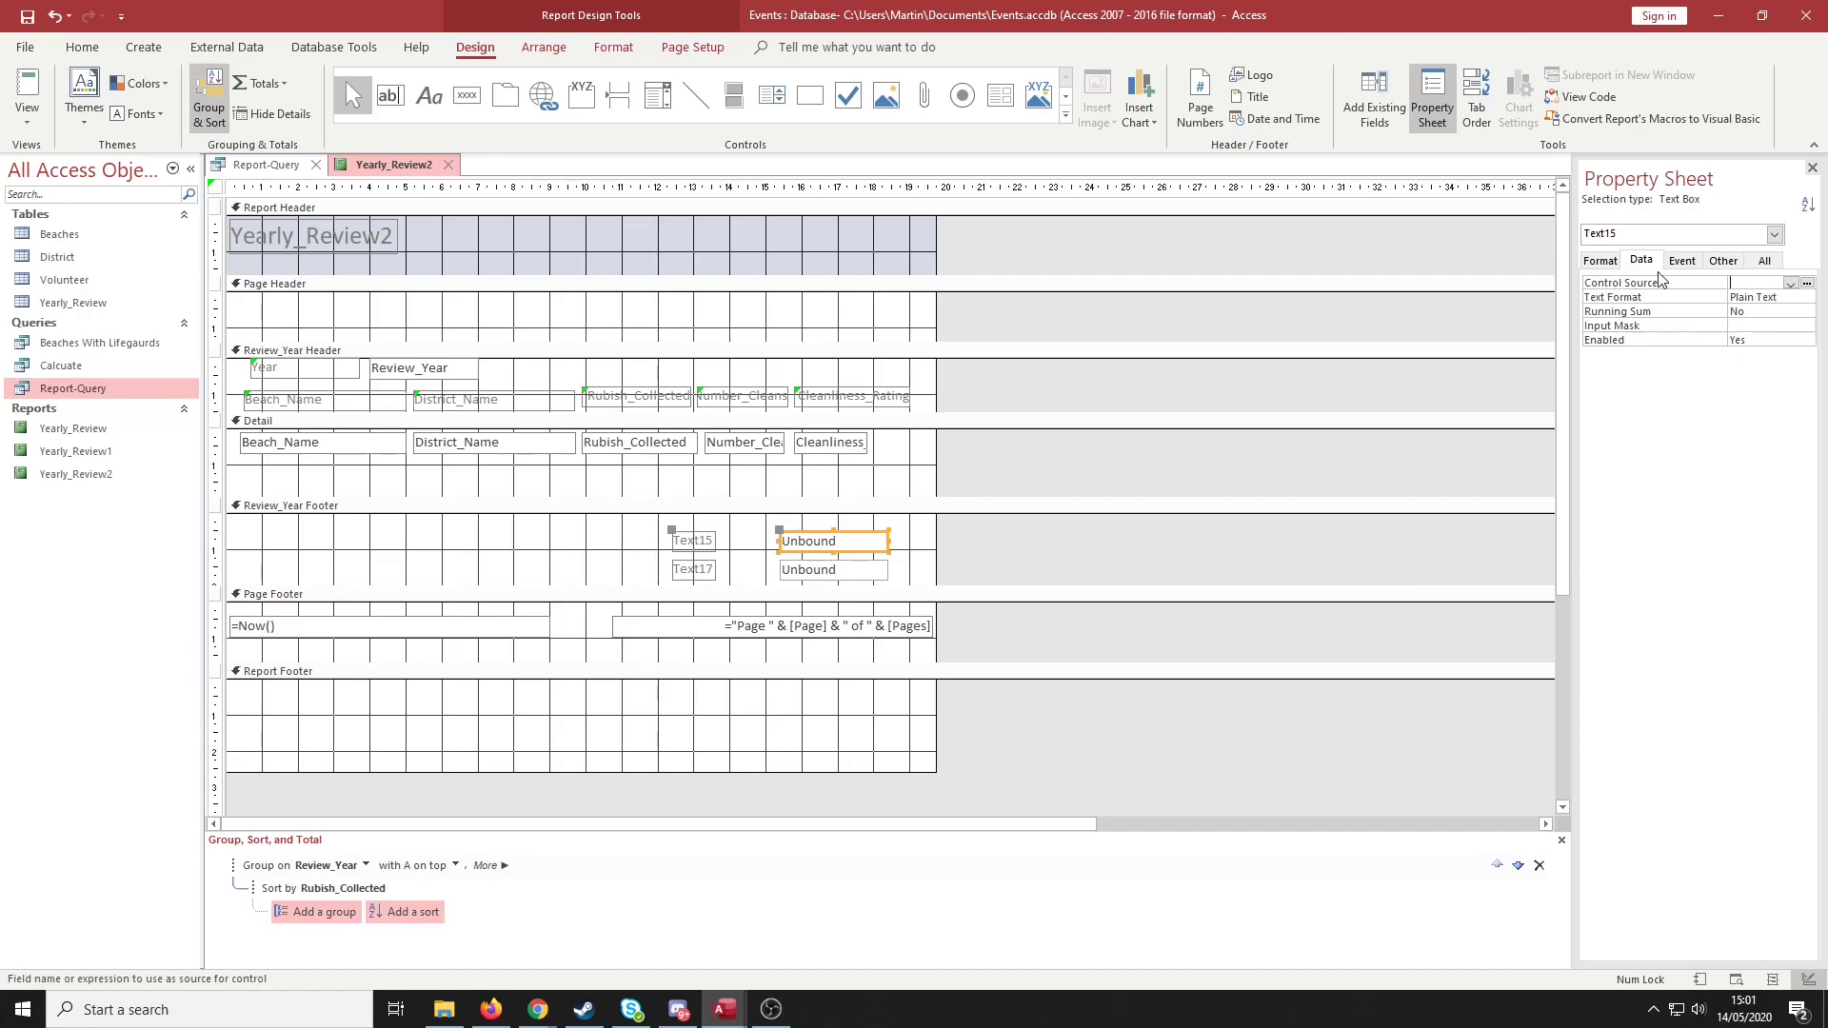
pyautogui.click(1808, 284)
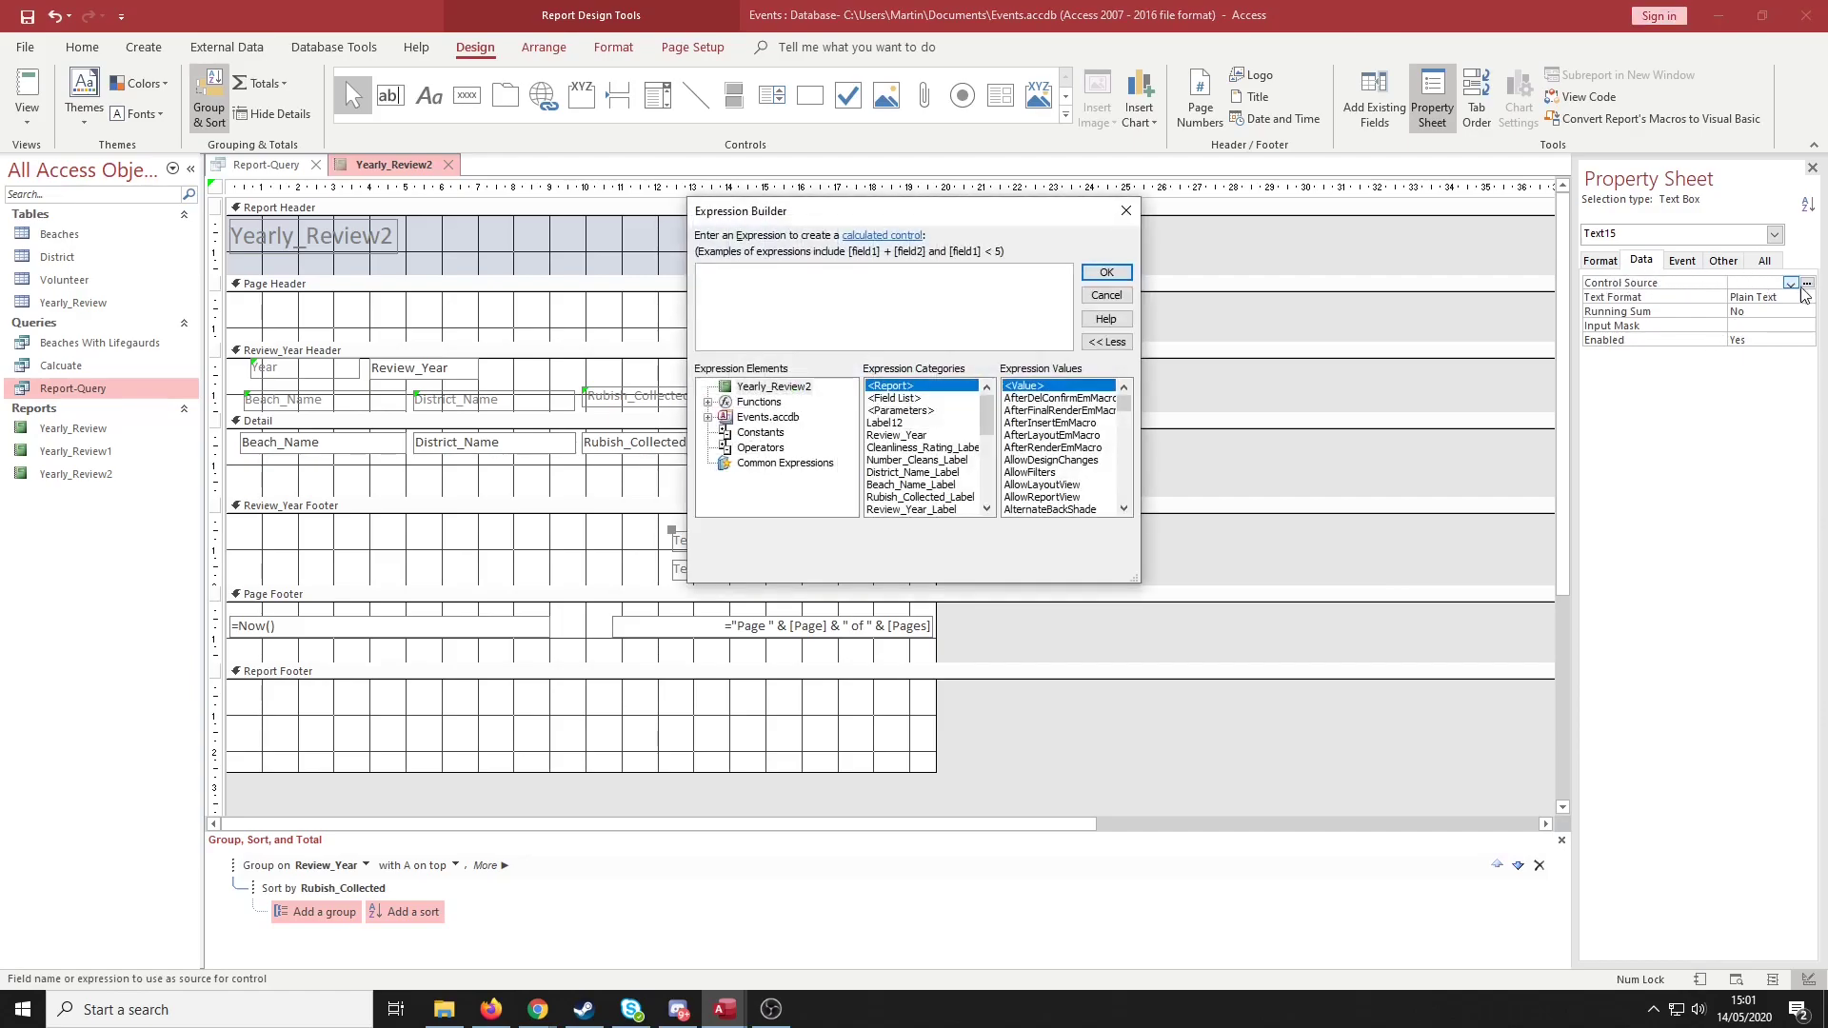
pyautogui.click(707, 417)
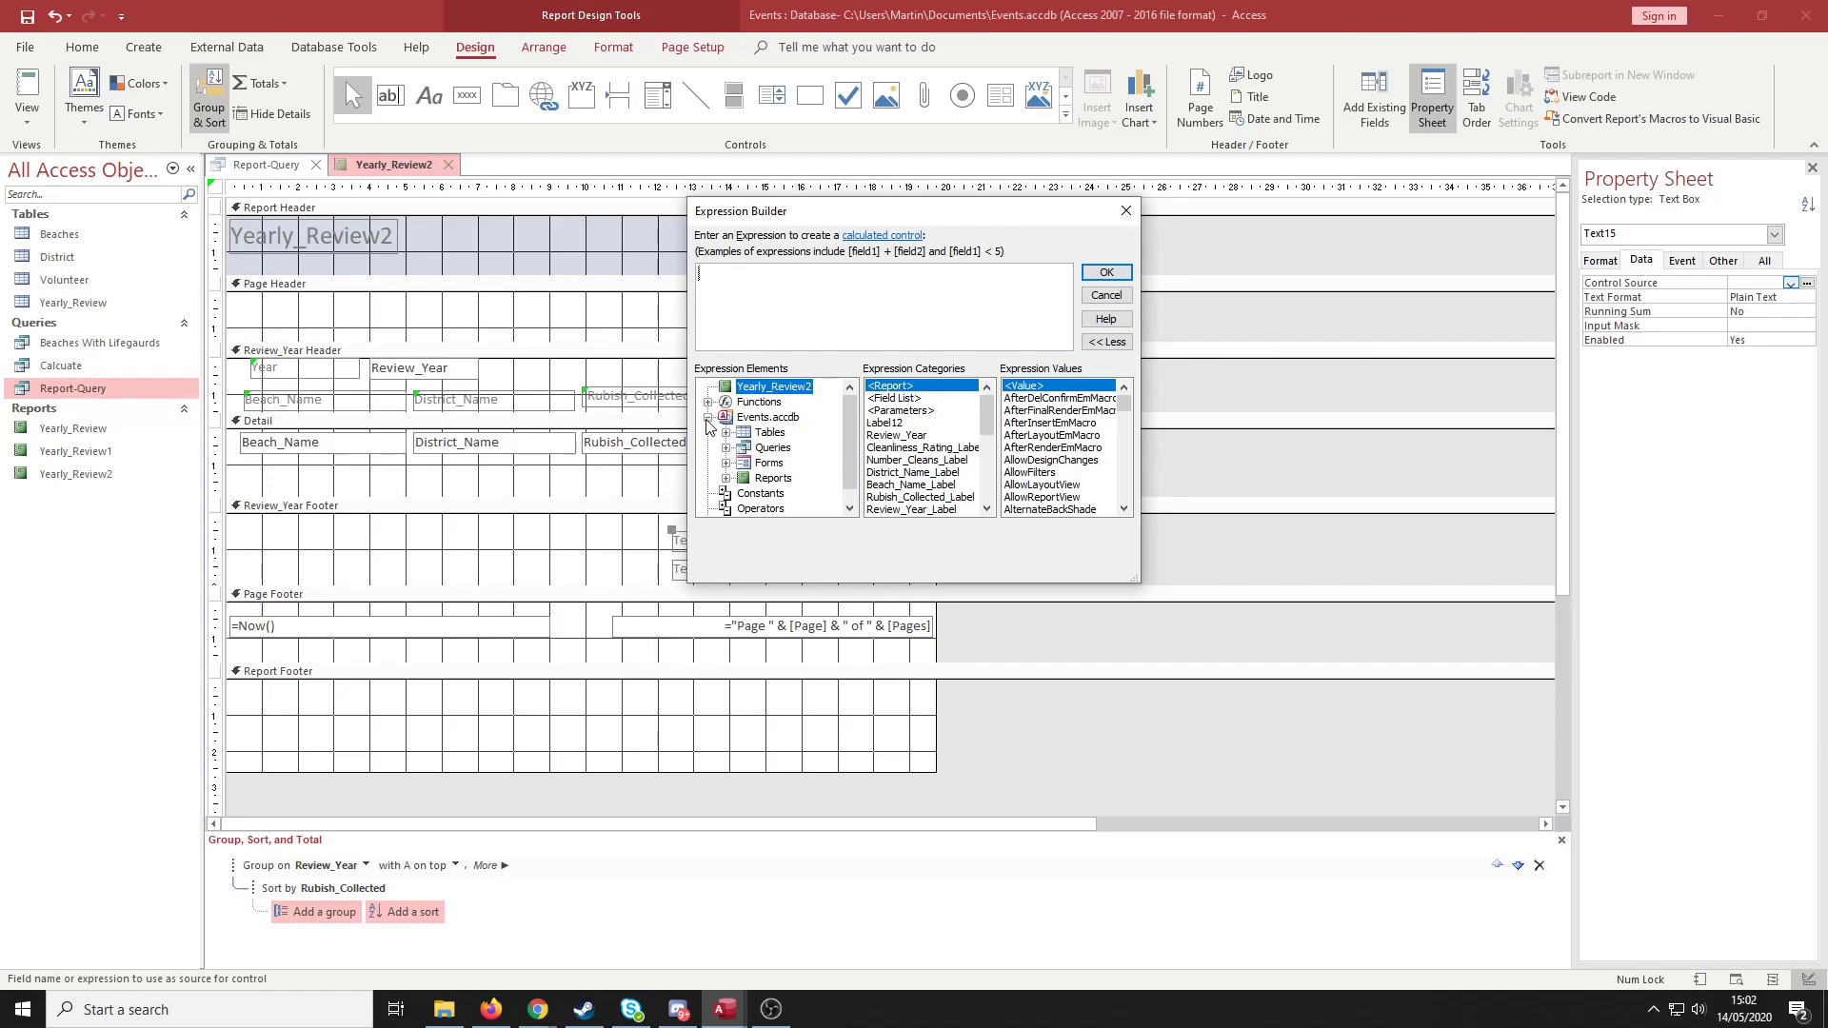
pyautogui.click(726, 448)
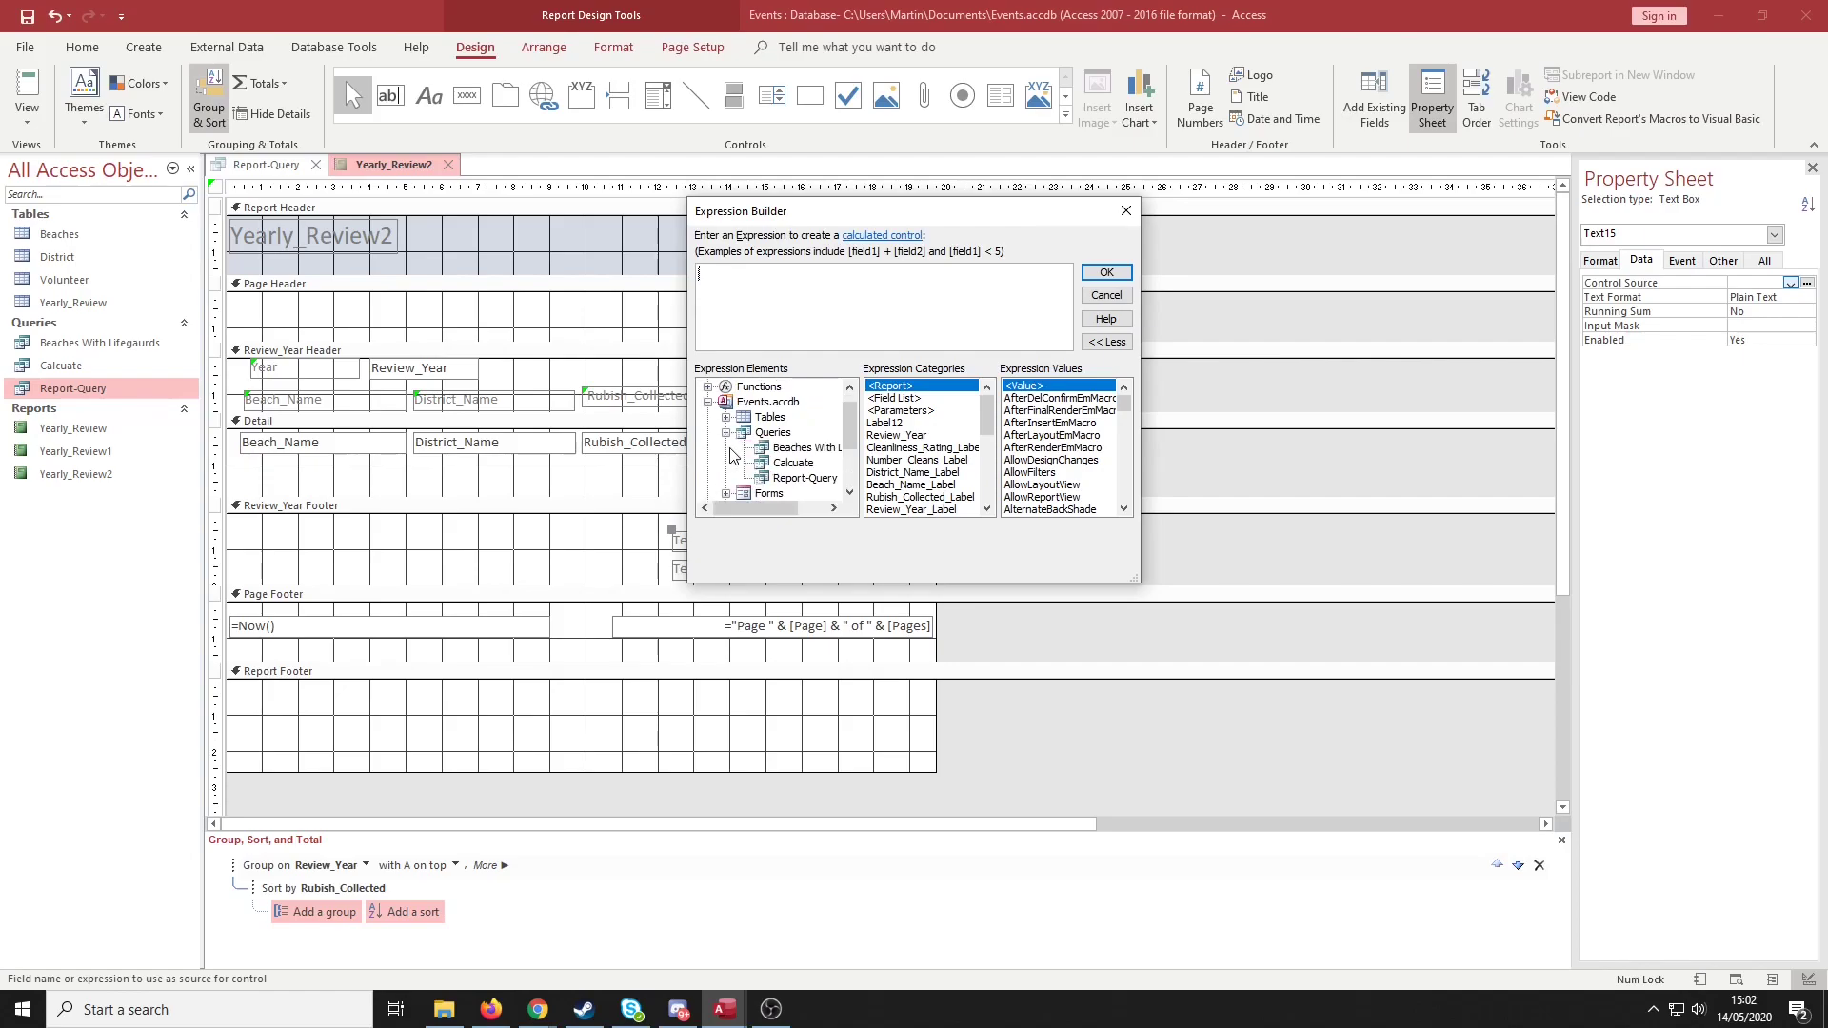
pyautogui.click(798, 479)
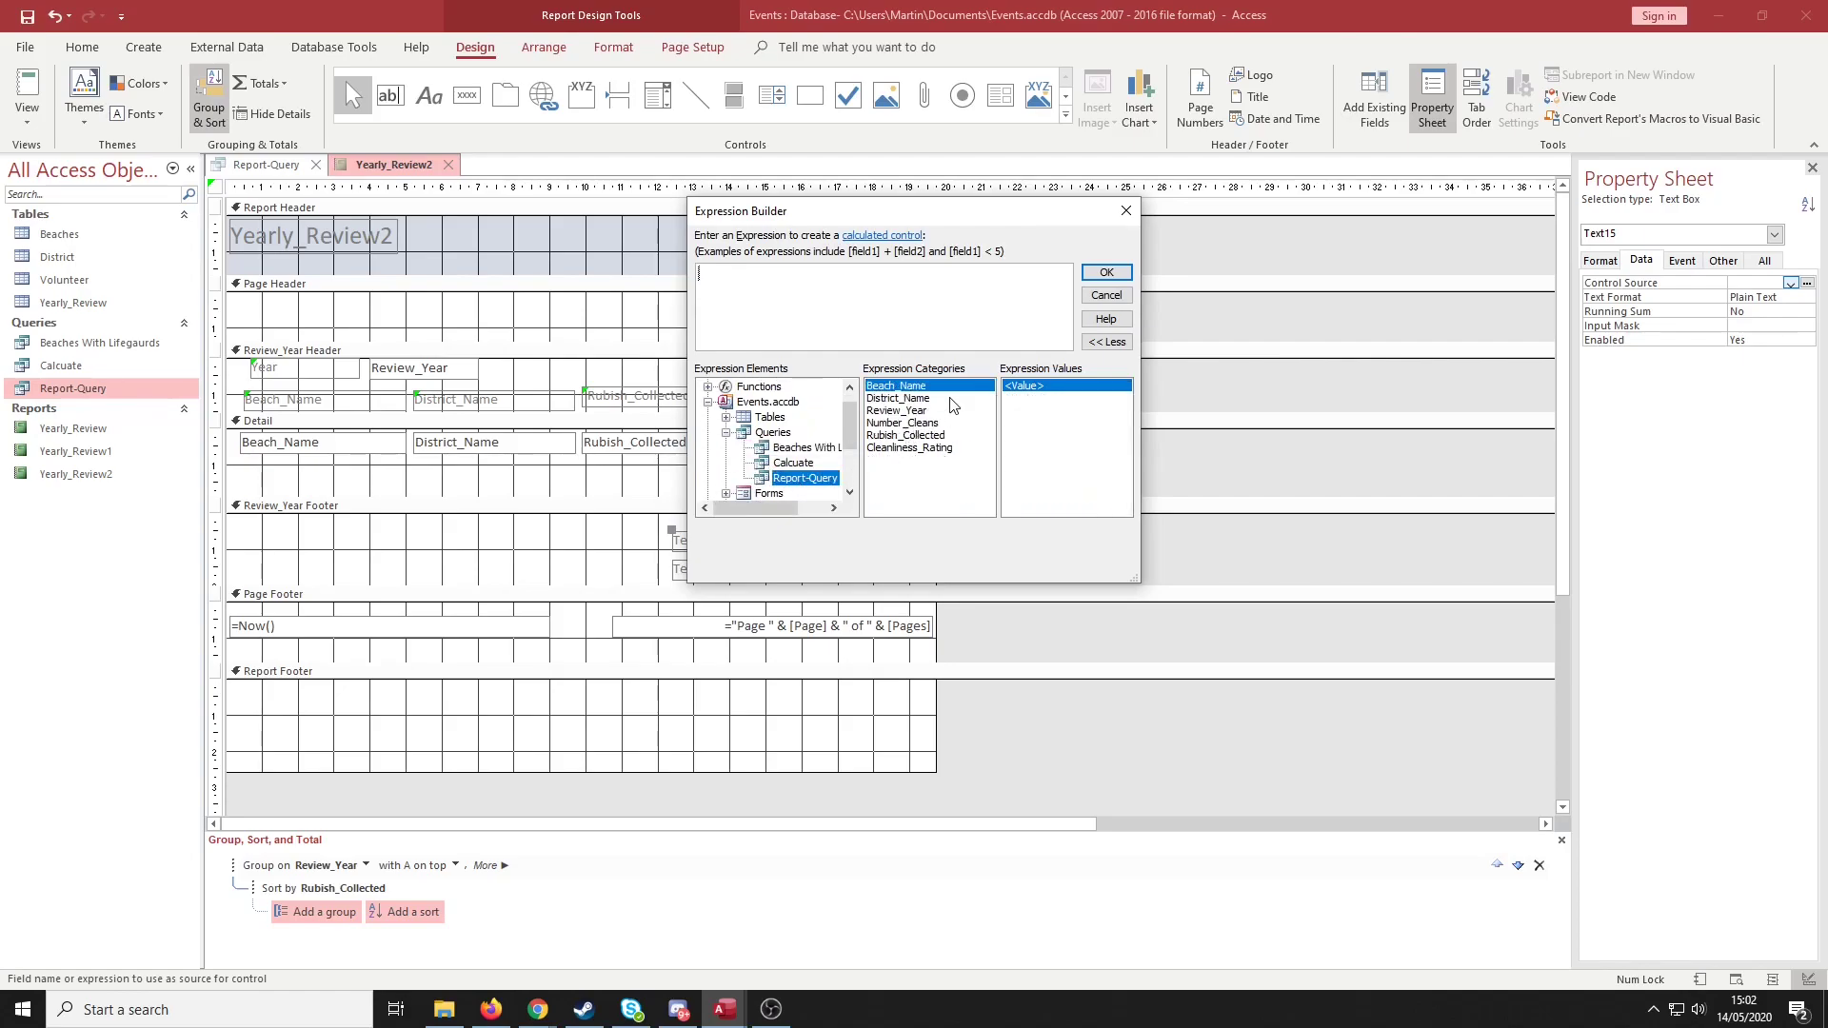
pyautogui.click(807, 283)
pyautogui.write('Sum()')
pyautogui.doubleClick(945, 441)
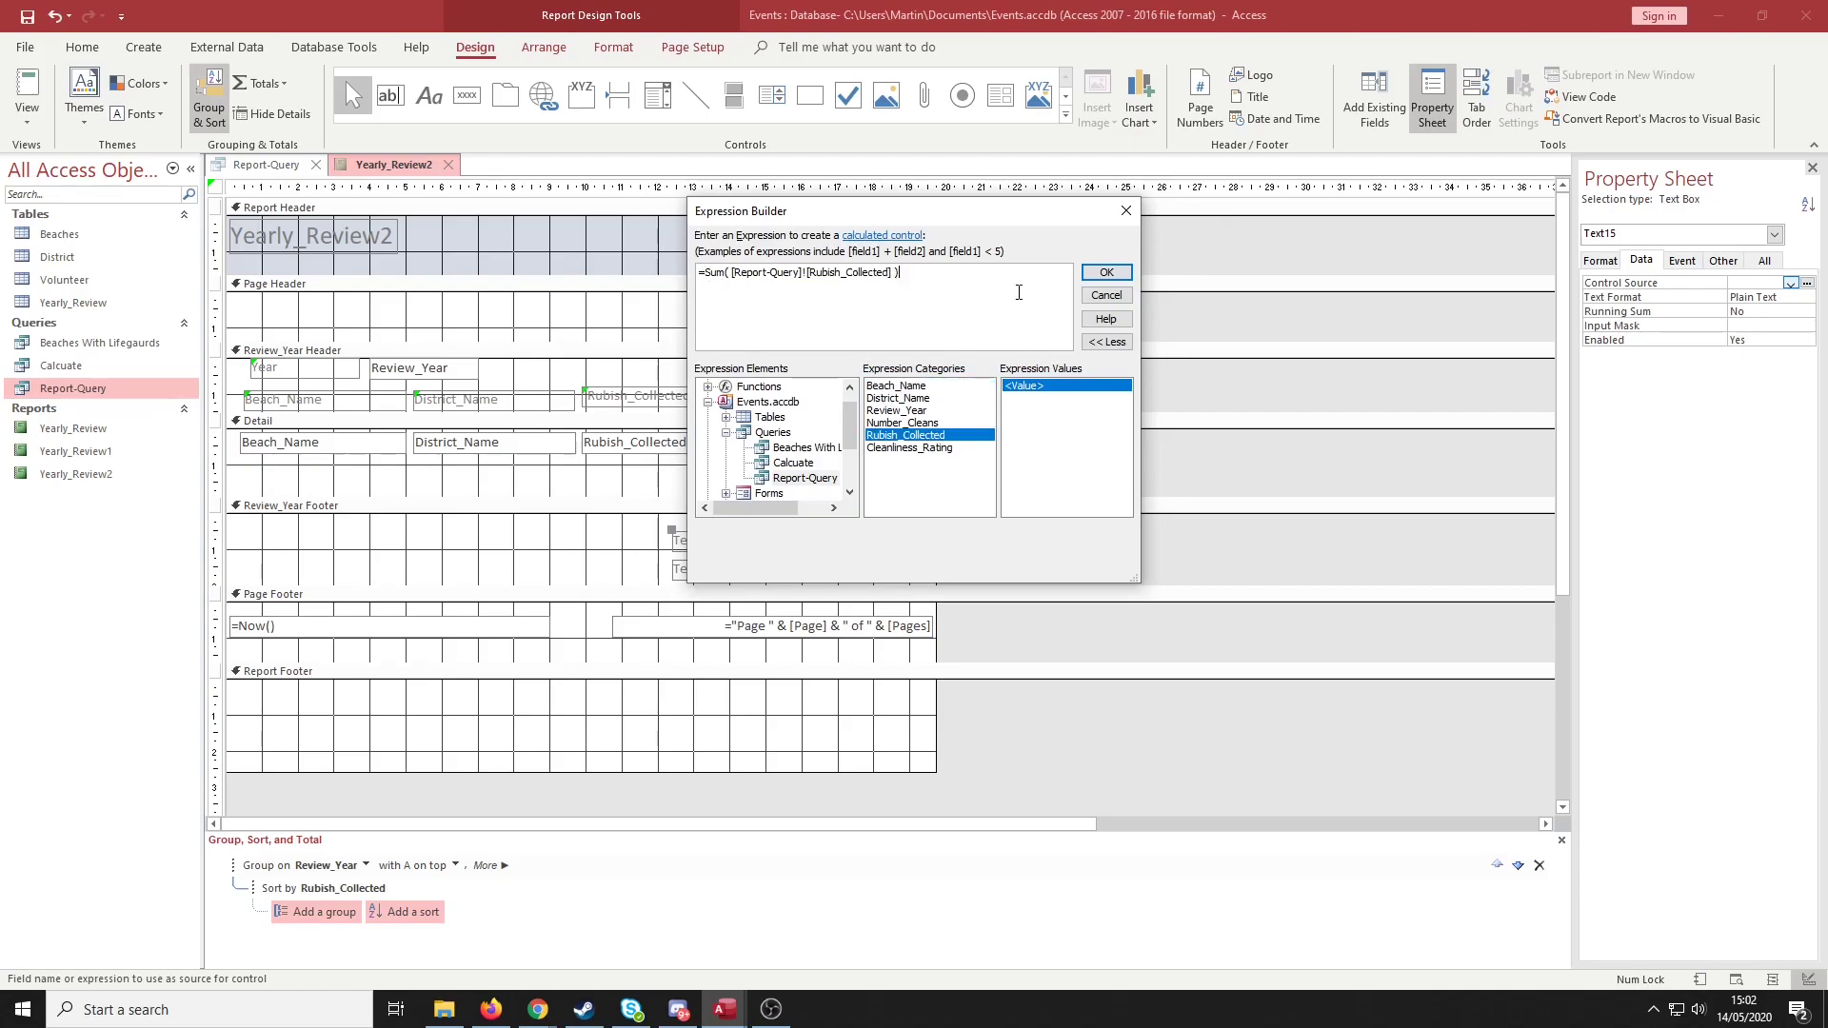
pyautogui.click(1107, 273)
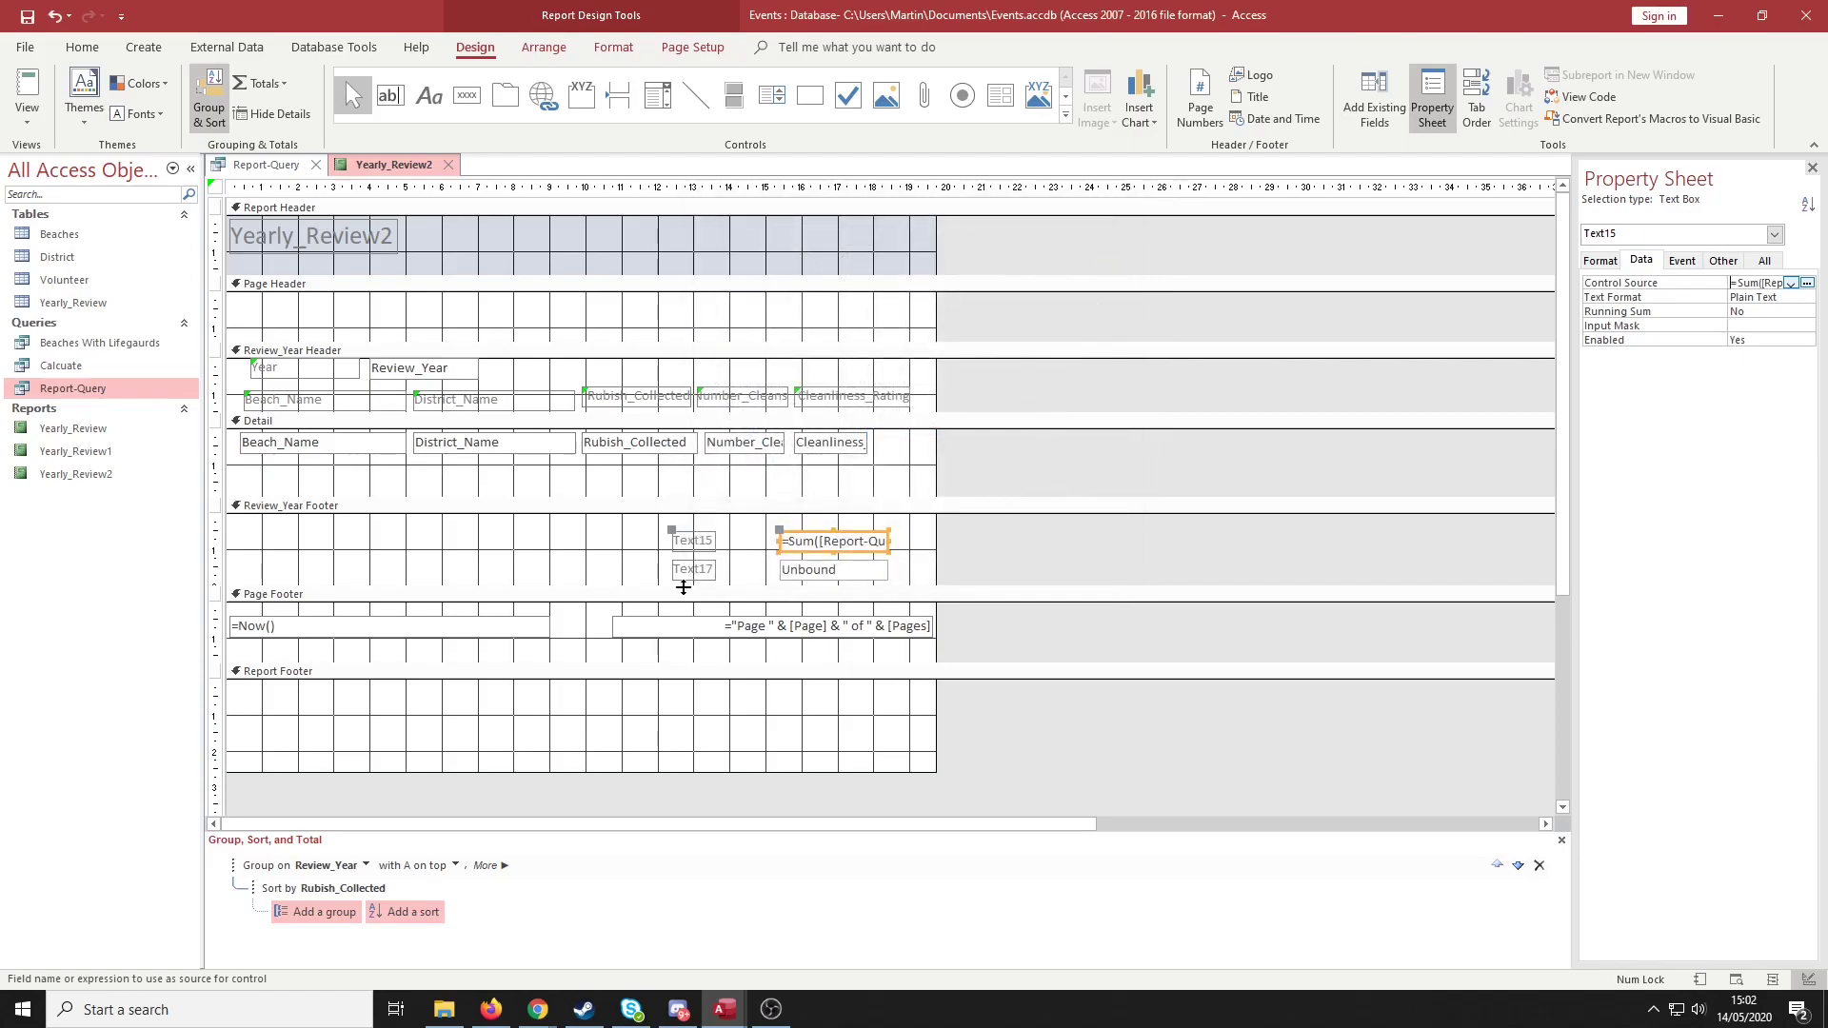
# Change the caption of the upper Review_Year Footer text box's label to "Total Rubbish"
pyautogui.click(710, 540)
pyautogui.click(710, 540)
pyautogui.moveTo(709, 540); pyautogui.dragTo(668, 546)
pyautogui.write('Total Rubbish')
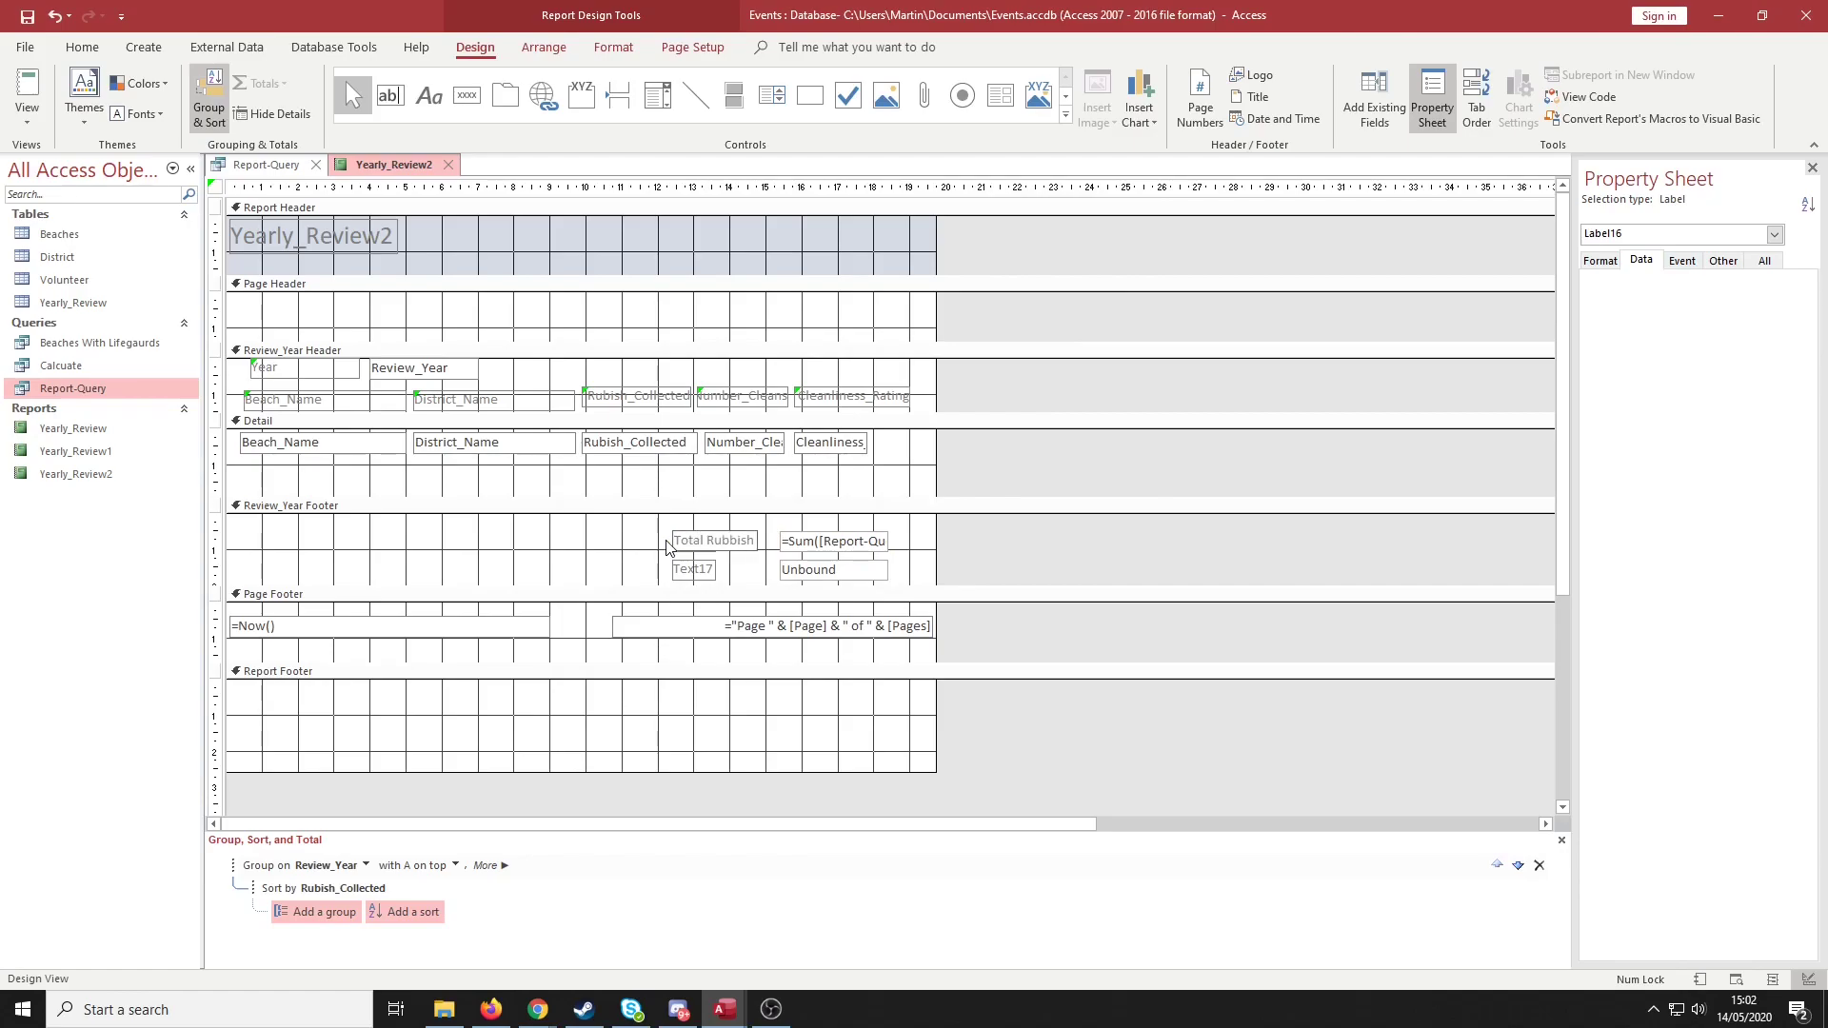
# Set the lower Review_Year Footer text box's control source to =Sum([Report-Query]![Number_Cleans]) using the Expression Builder
pyautogui.click(1002, 516)
pyautogui.click(702, 571)
pyautogui.click(842, 570)
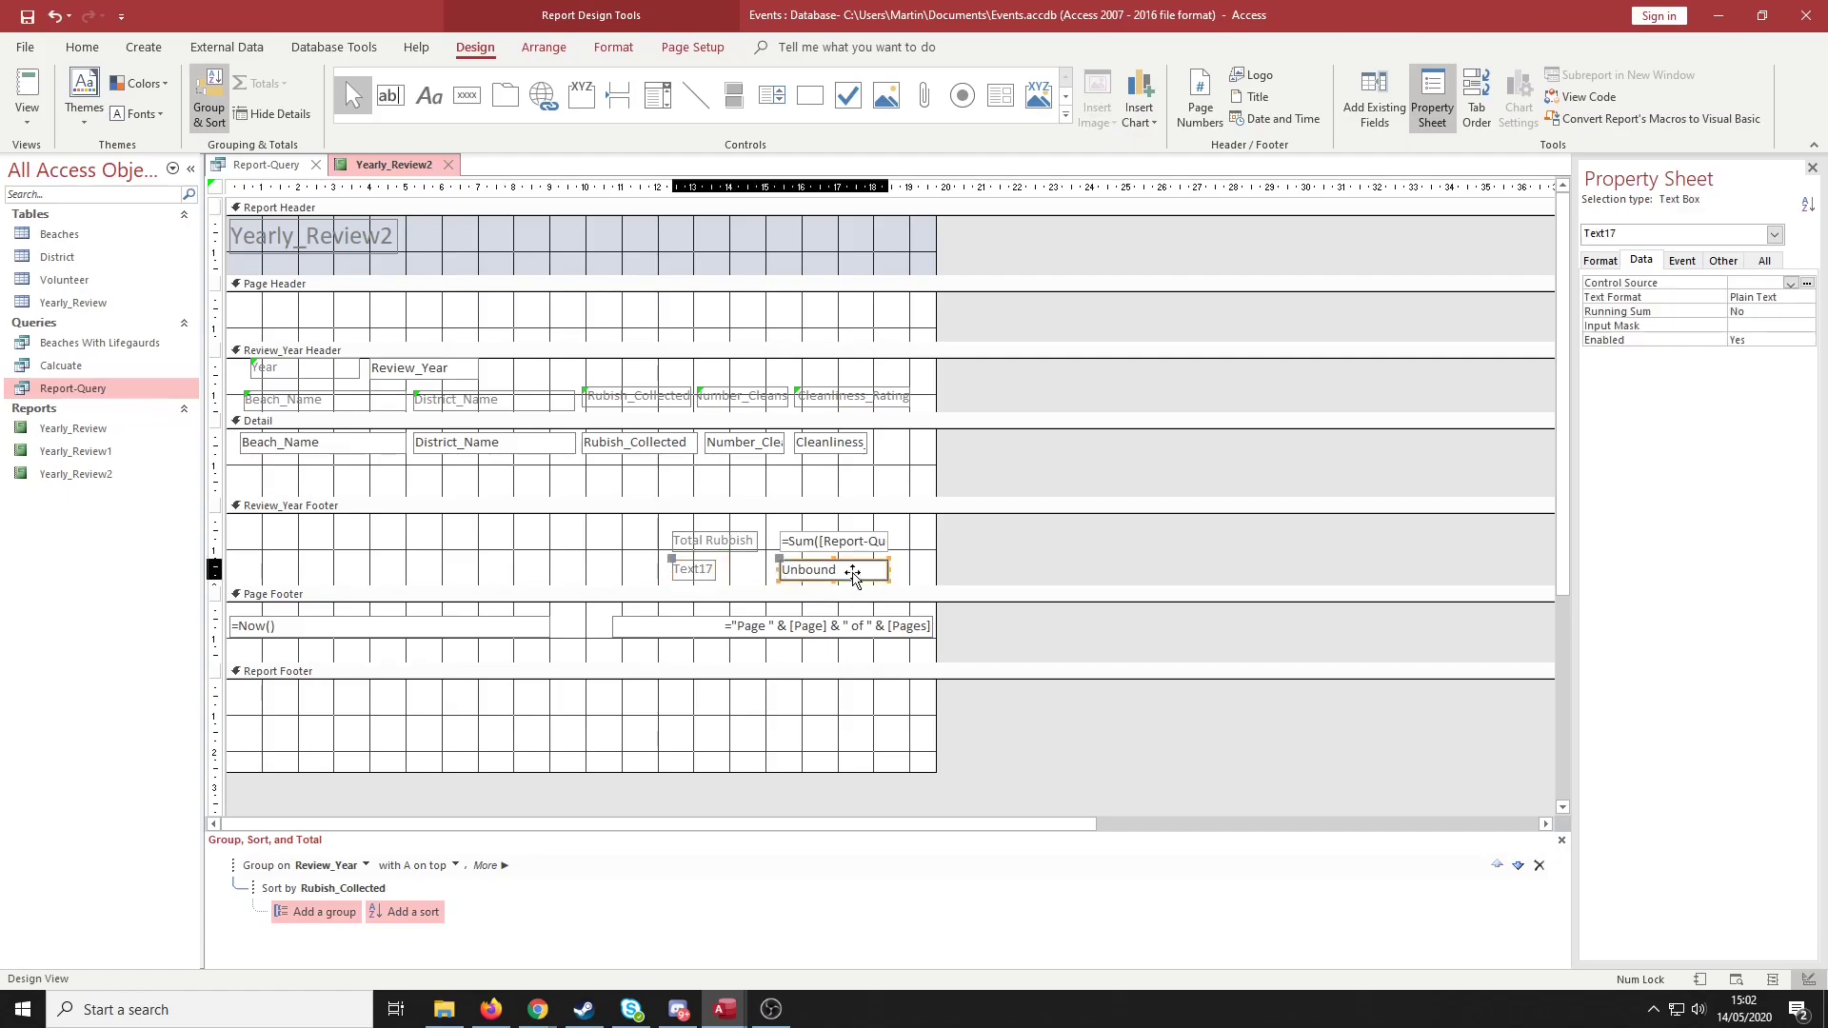
pyautogui.click(1806, 283)
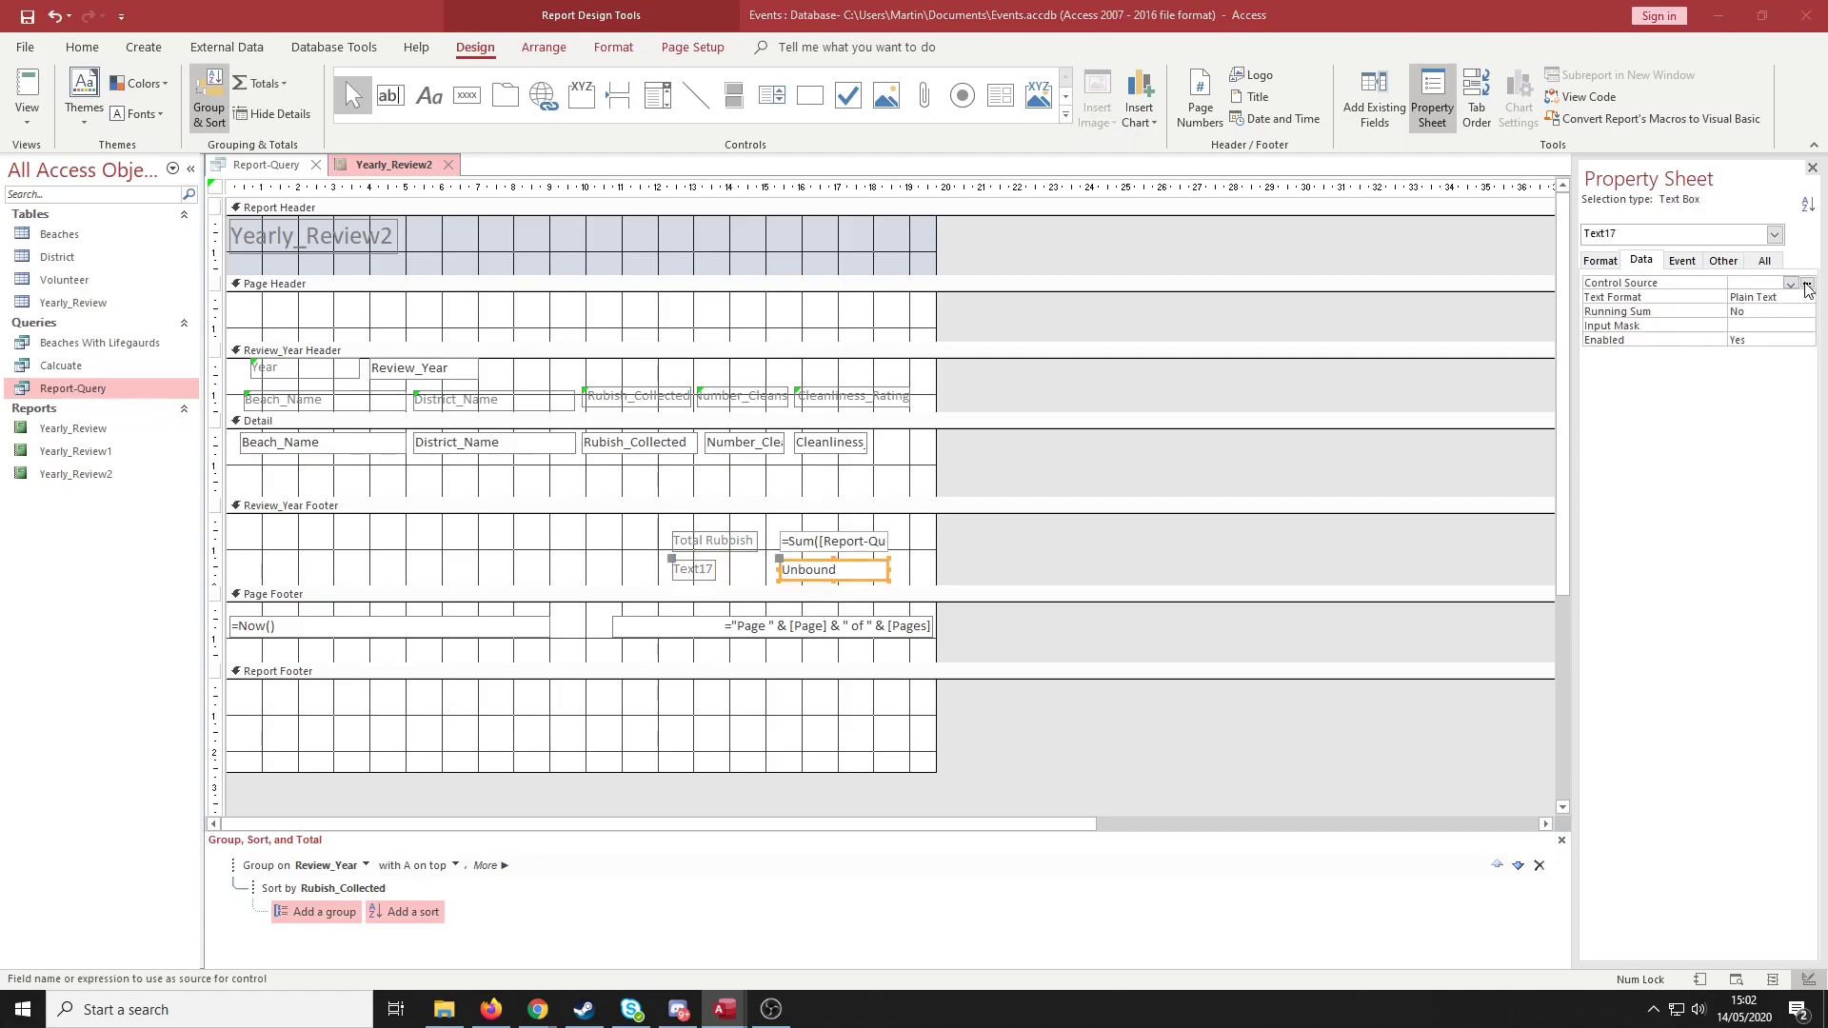
pyautogui.click(711, 418)
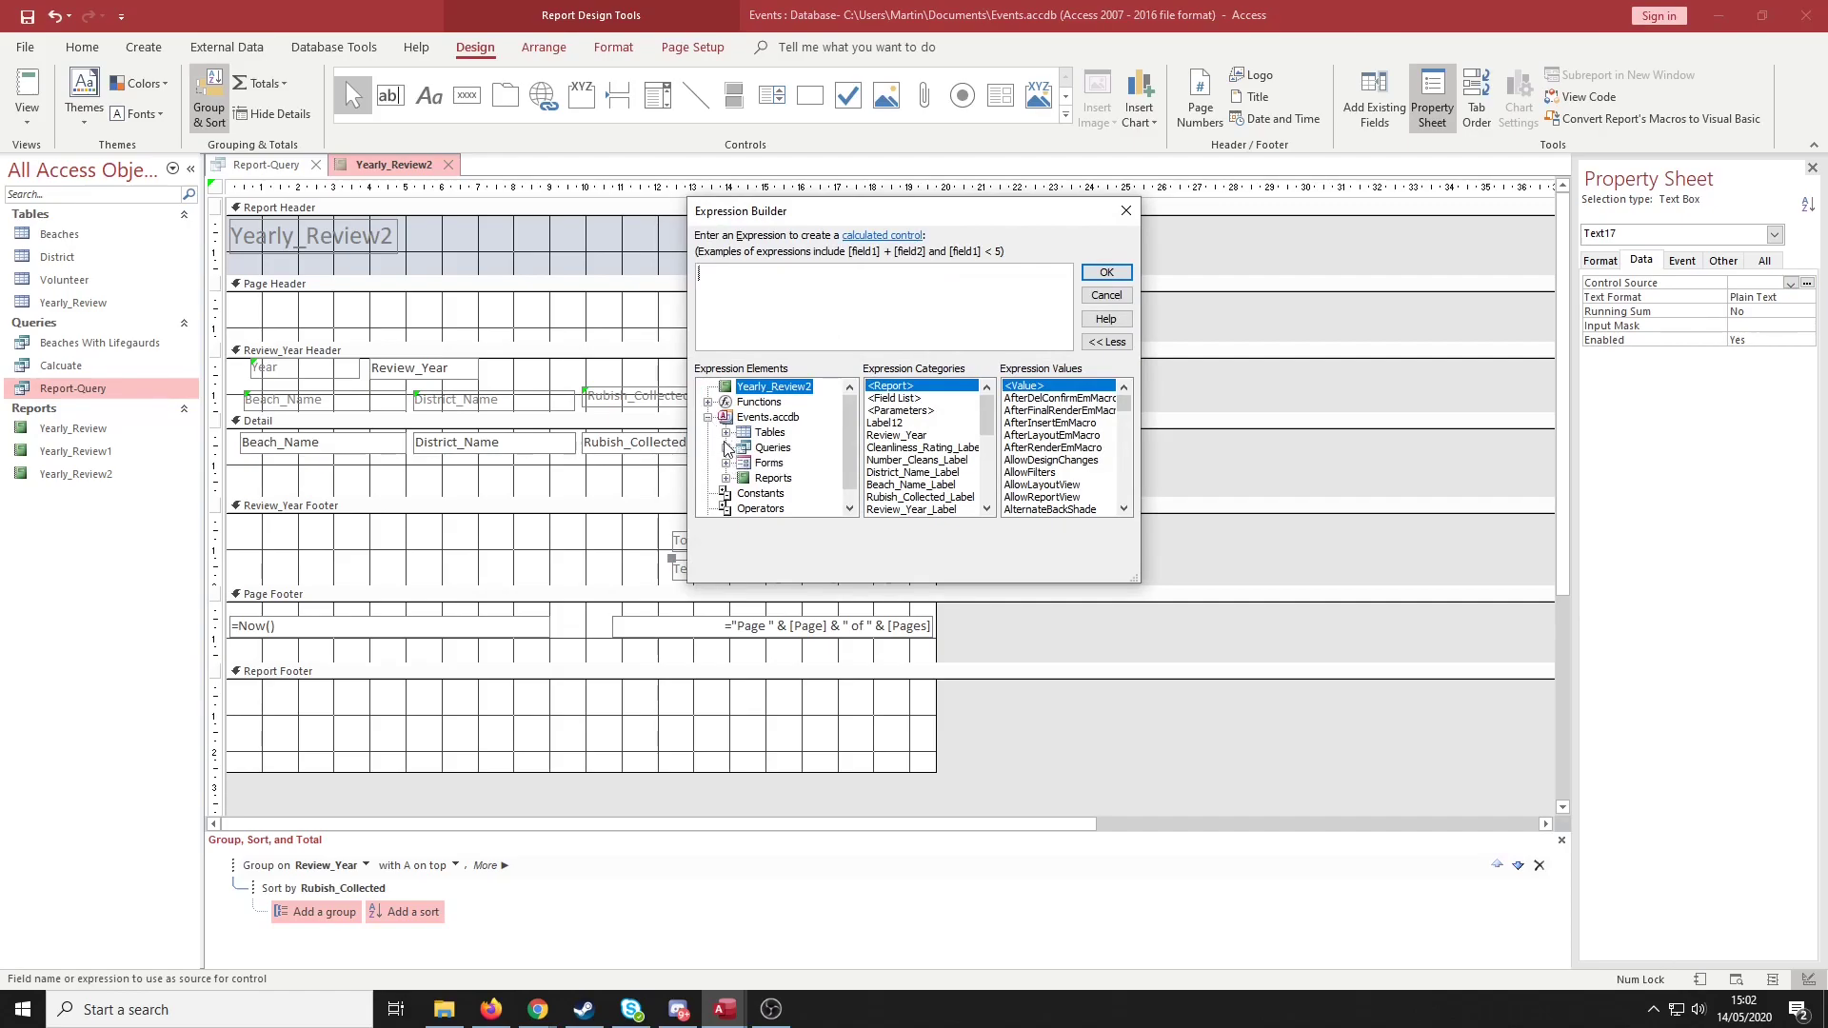
pyautogui.click(725, 448)
pyautogui.click(805, 479)
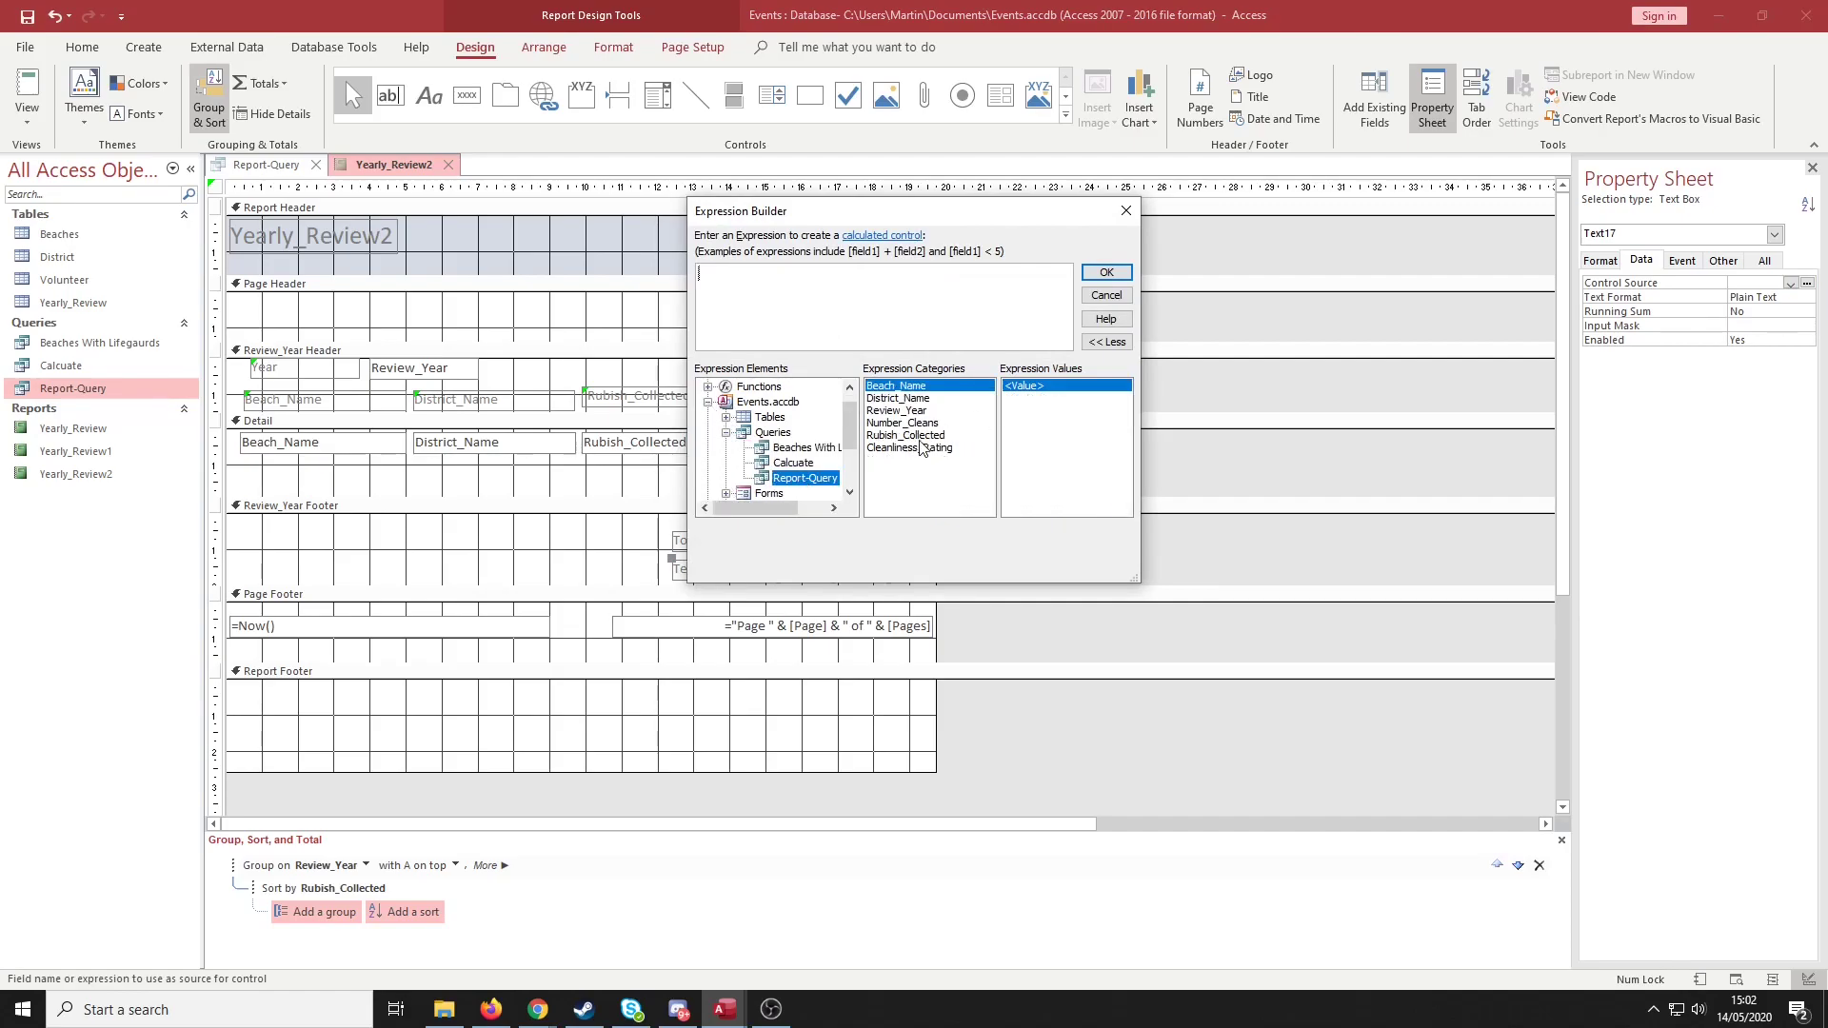
pyautogui.click(795, 292)
pyautogui.write('=Sum(')
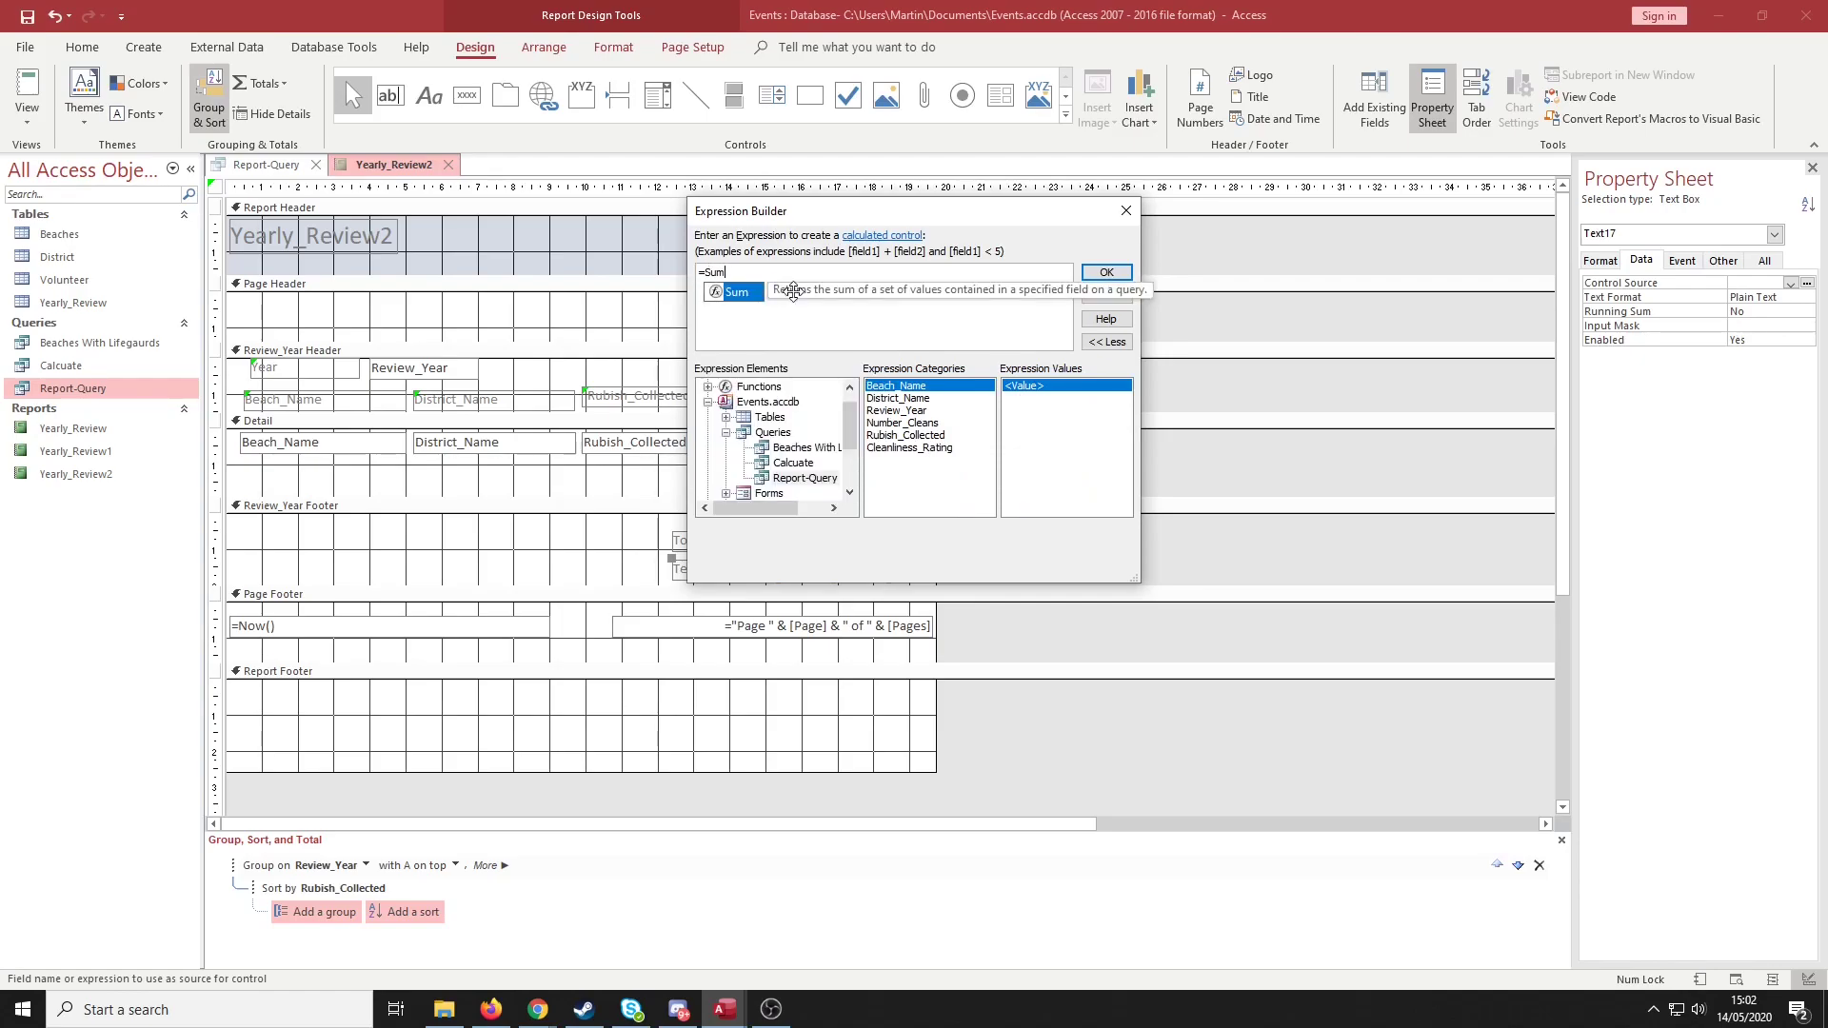
pyautogui.click(930, 424)
pyautogui.doubleClick(931, 425)
pyautogui.write(')')
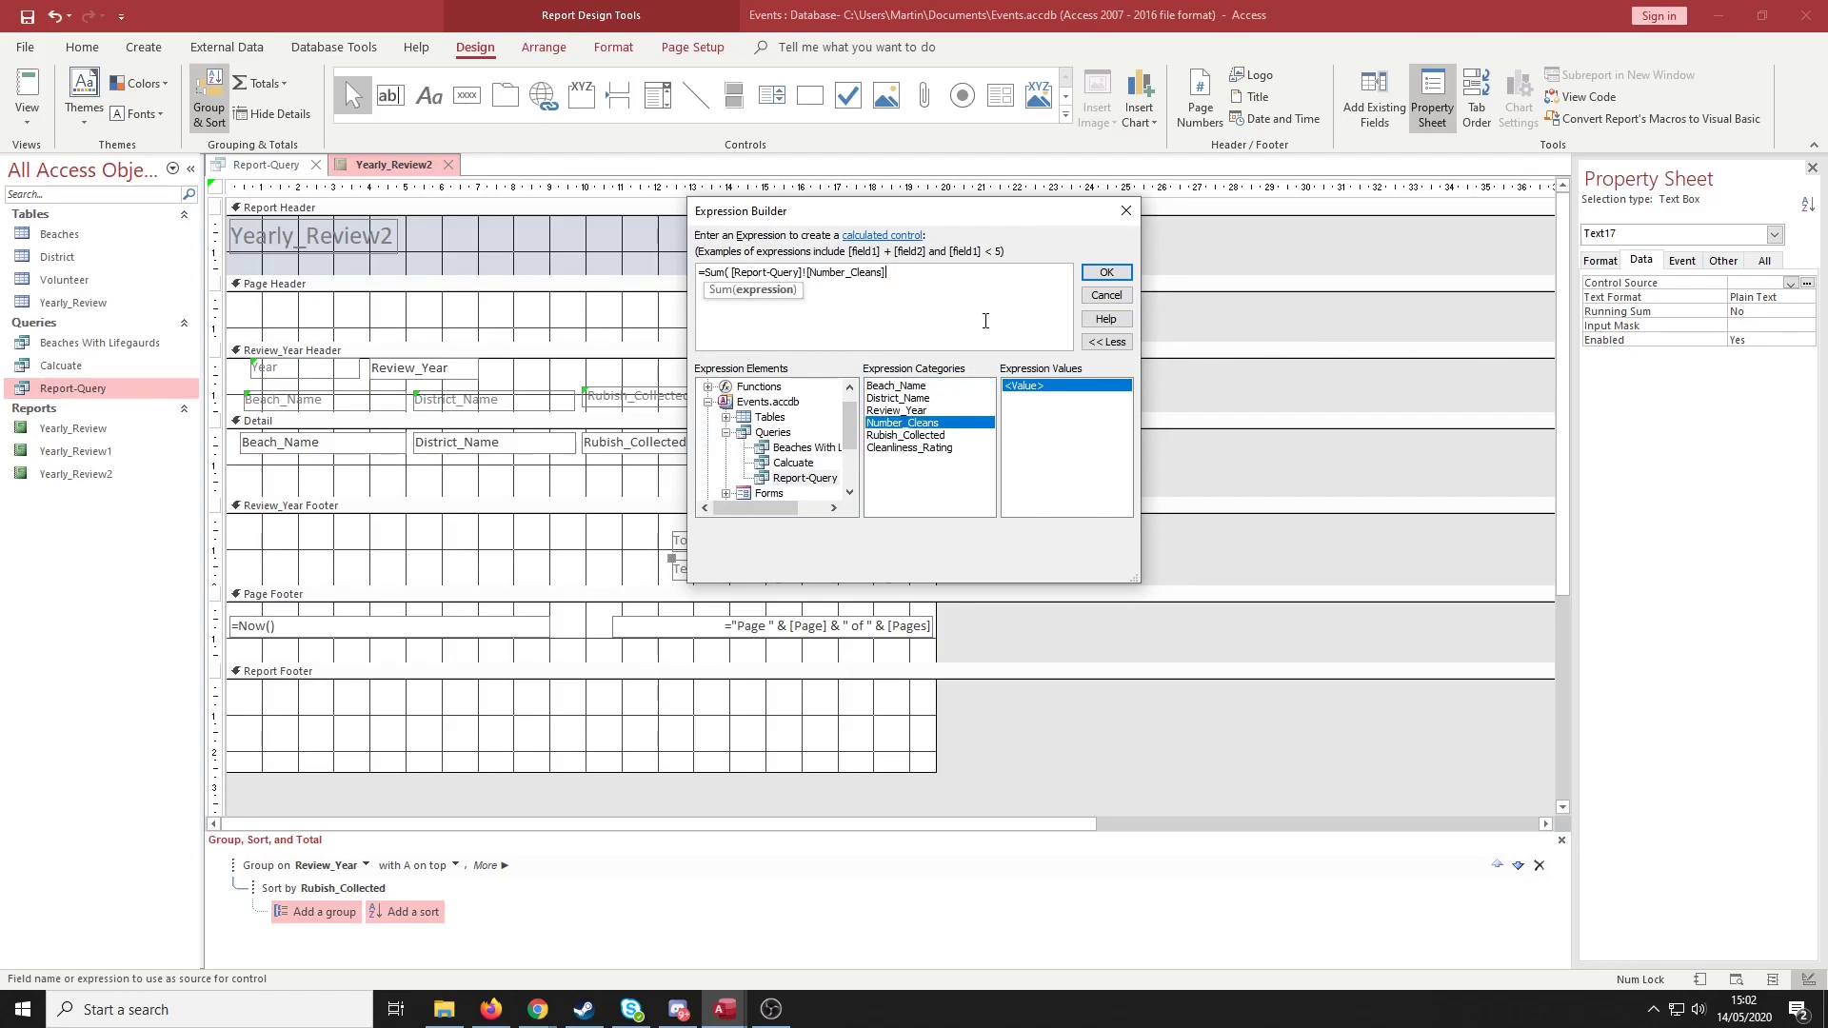
pyautogui.write(')')
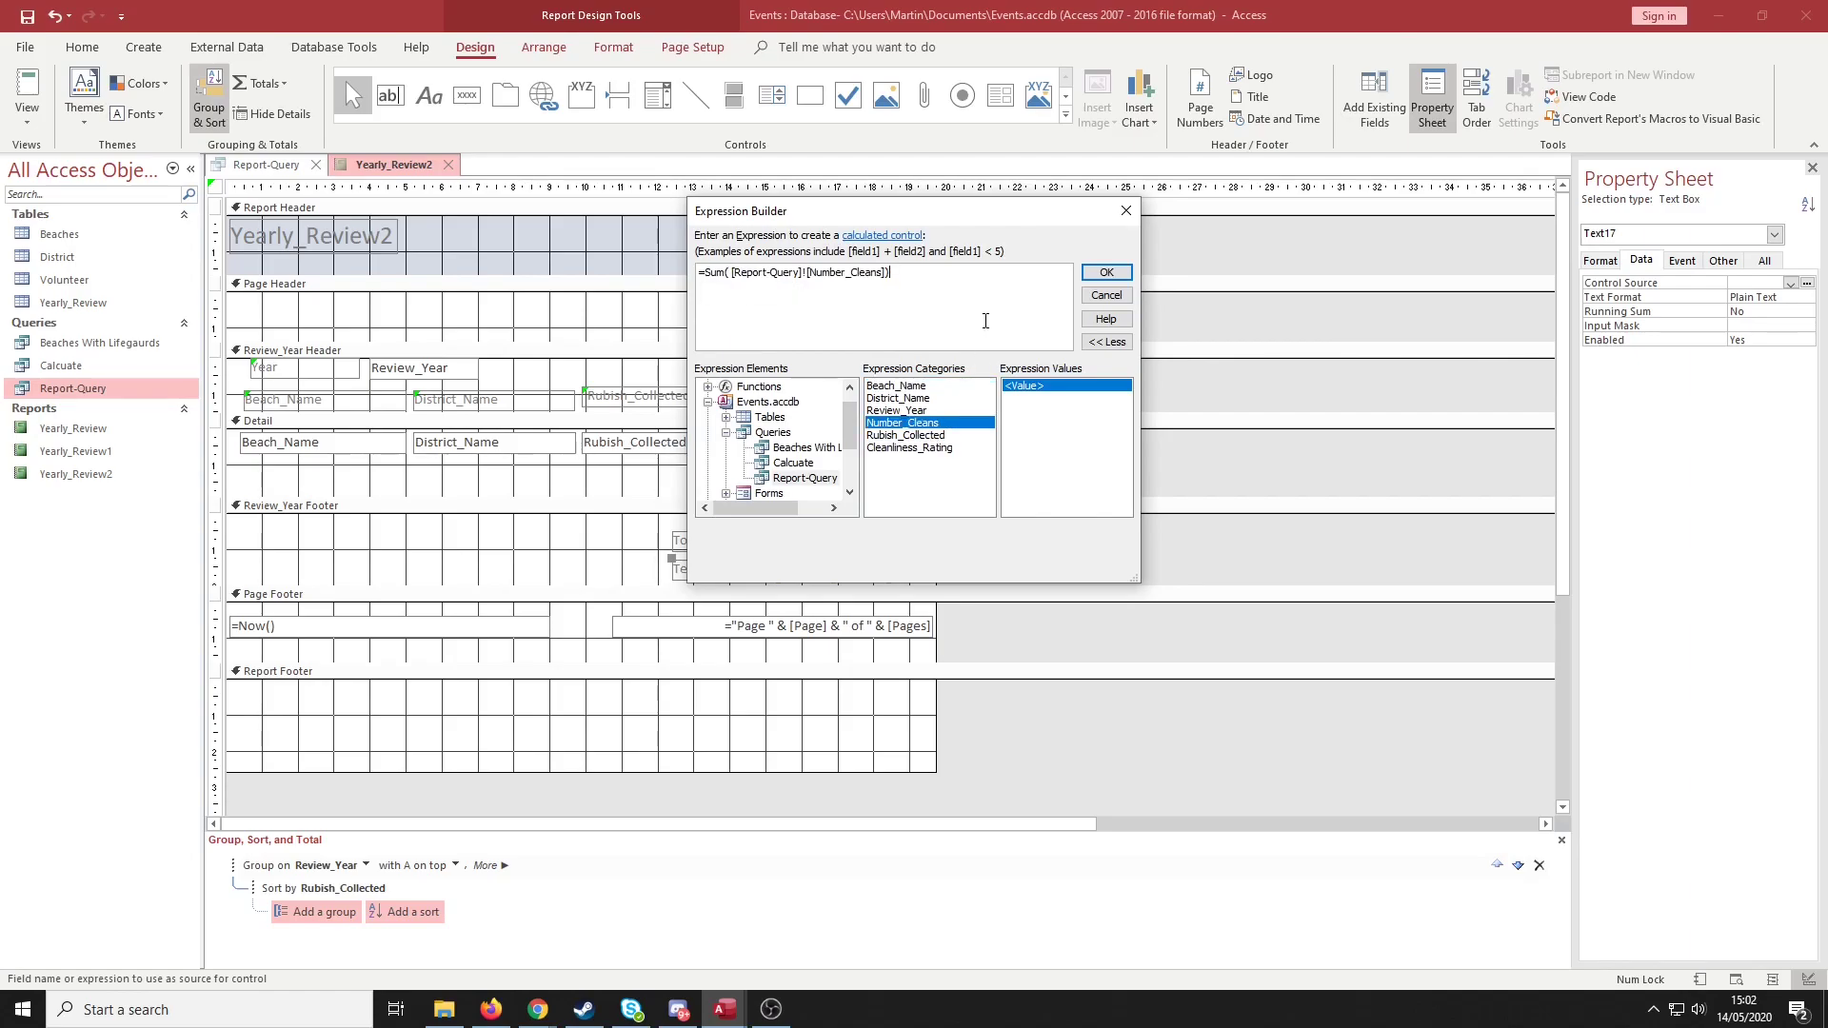
pyautogui.click(1111, 272)
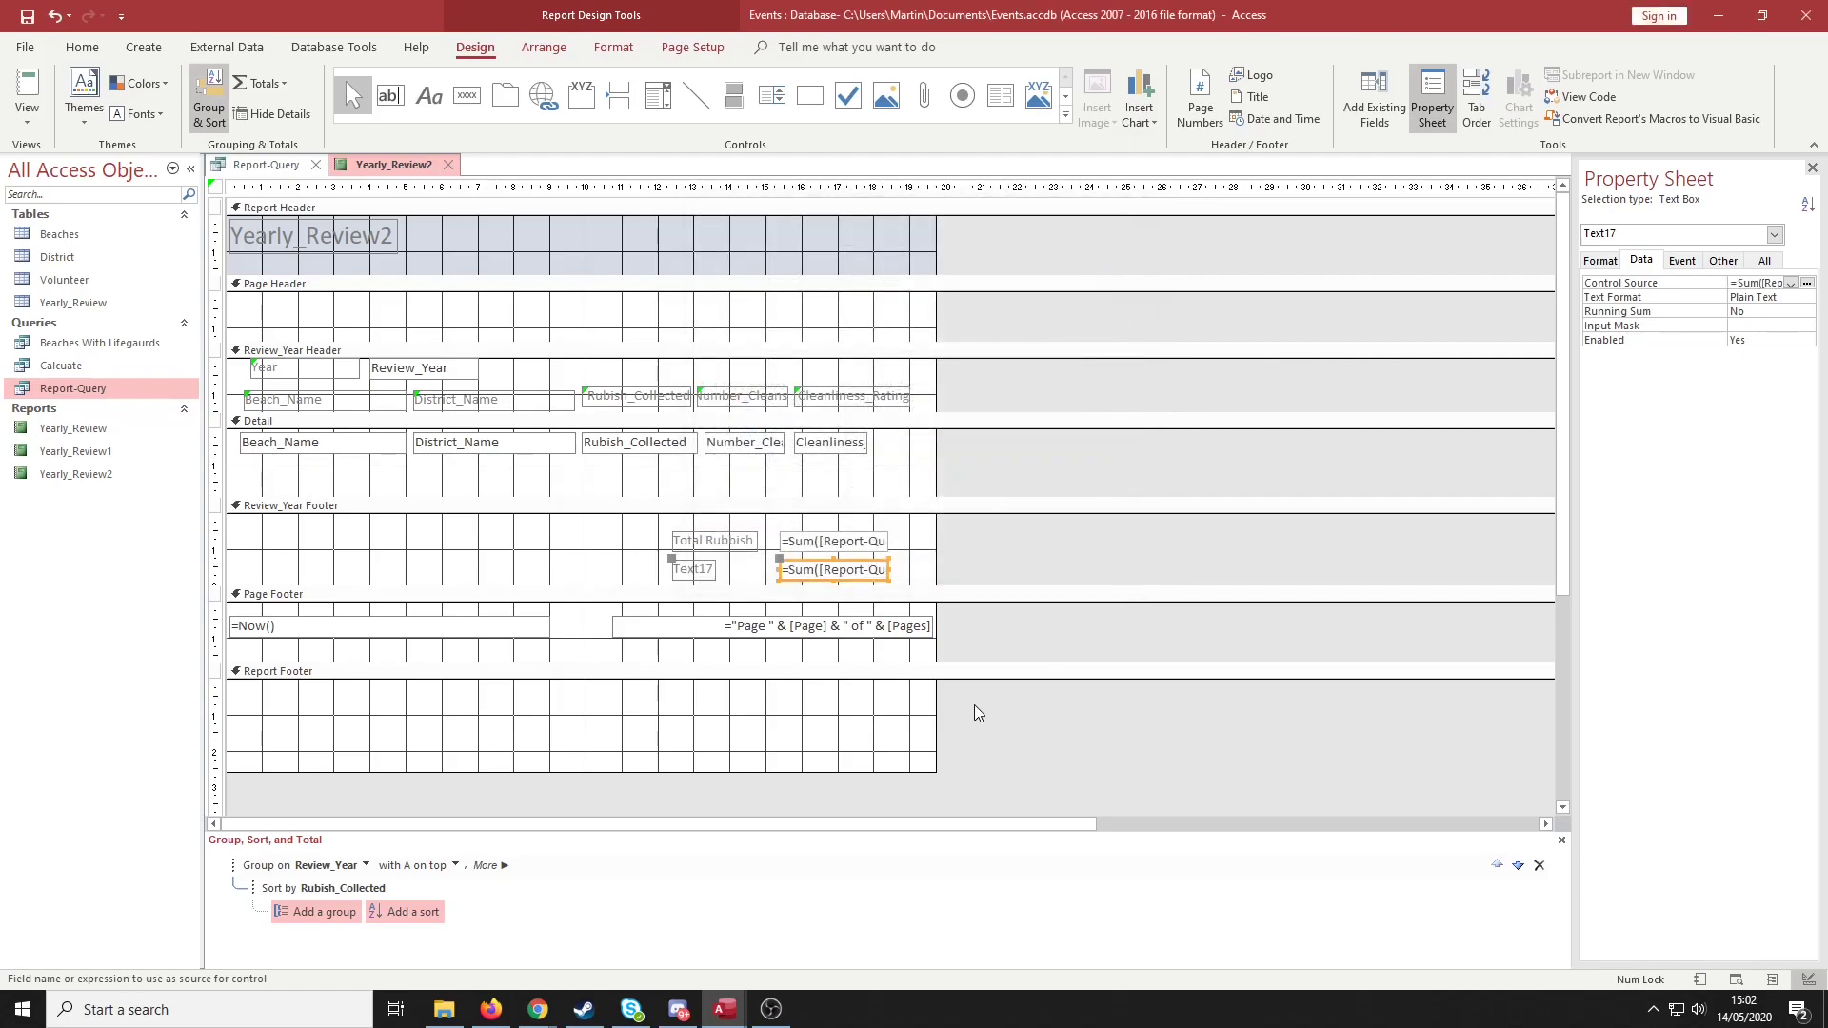
# Change the caption of the lower Review_Year Footer text box's label to "Total Cleans"
pyautogui.click(928, 583)
pyautogui.click(691, 572)
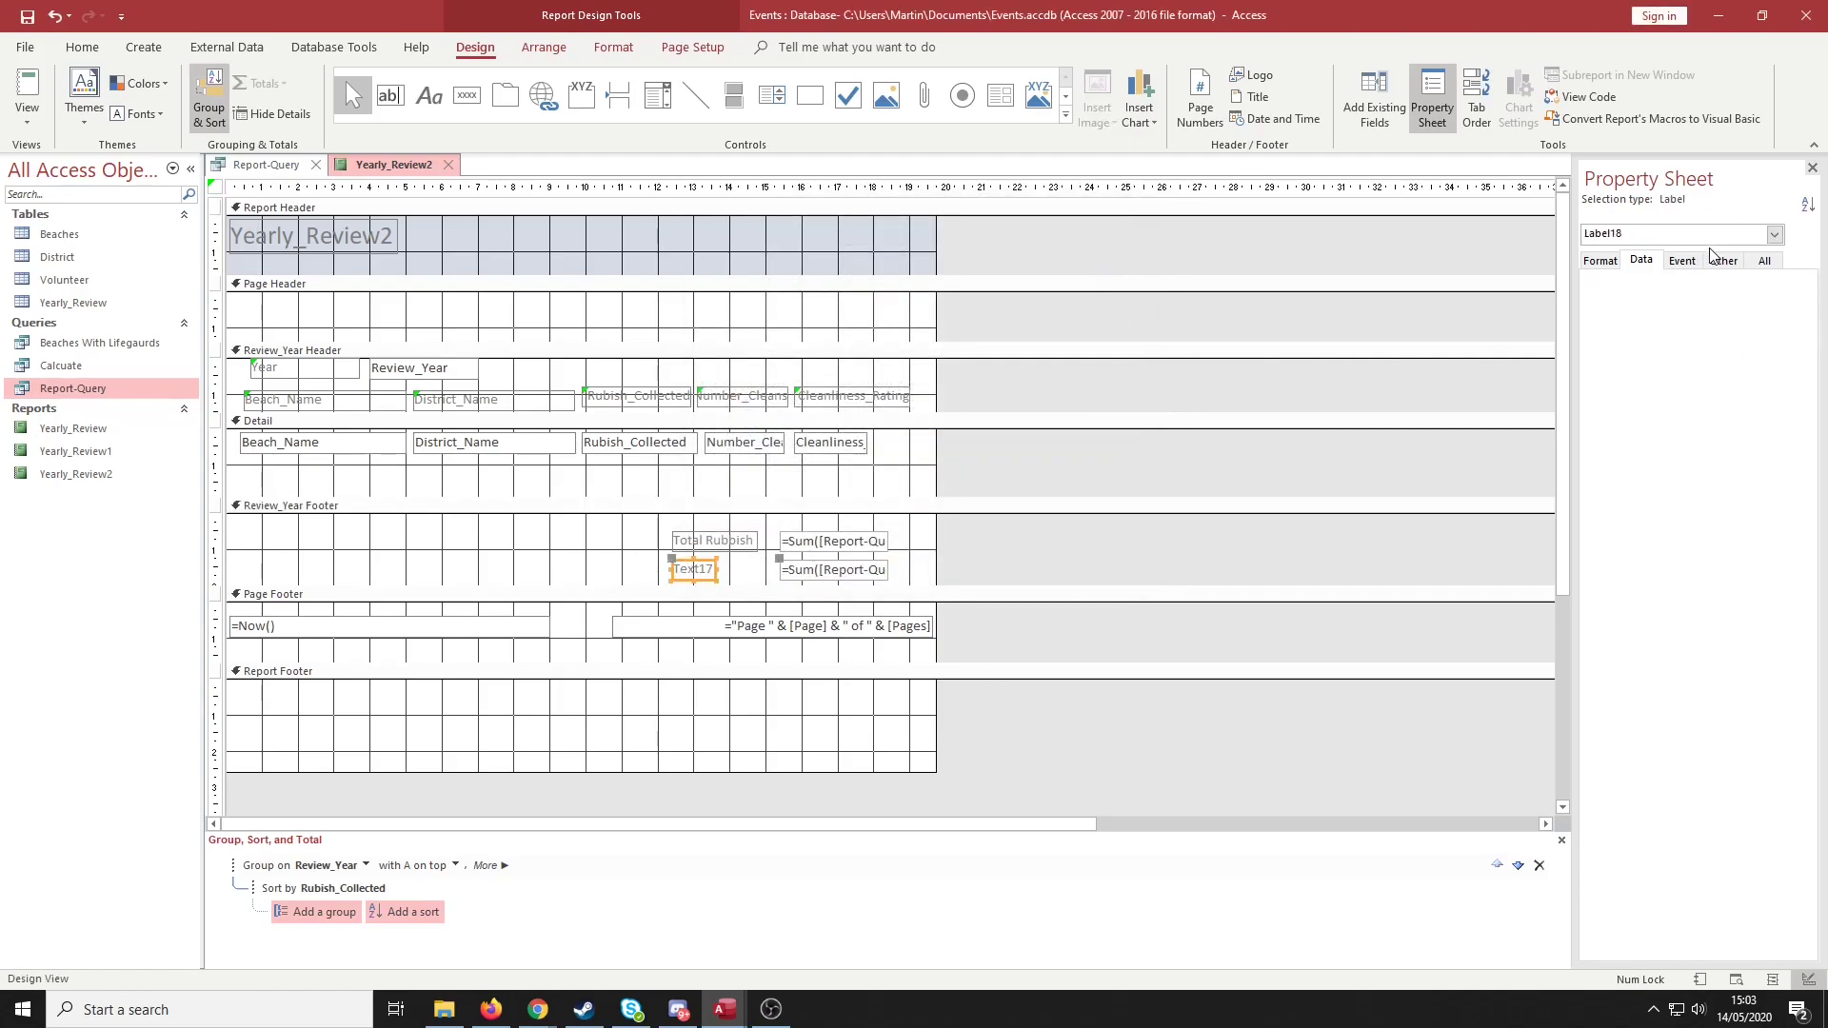
pyautogui.doubleClick(708, 572)
pyautogui.write('Total Cleans')
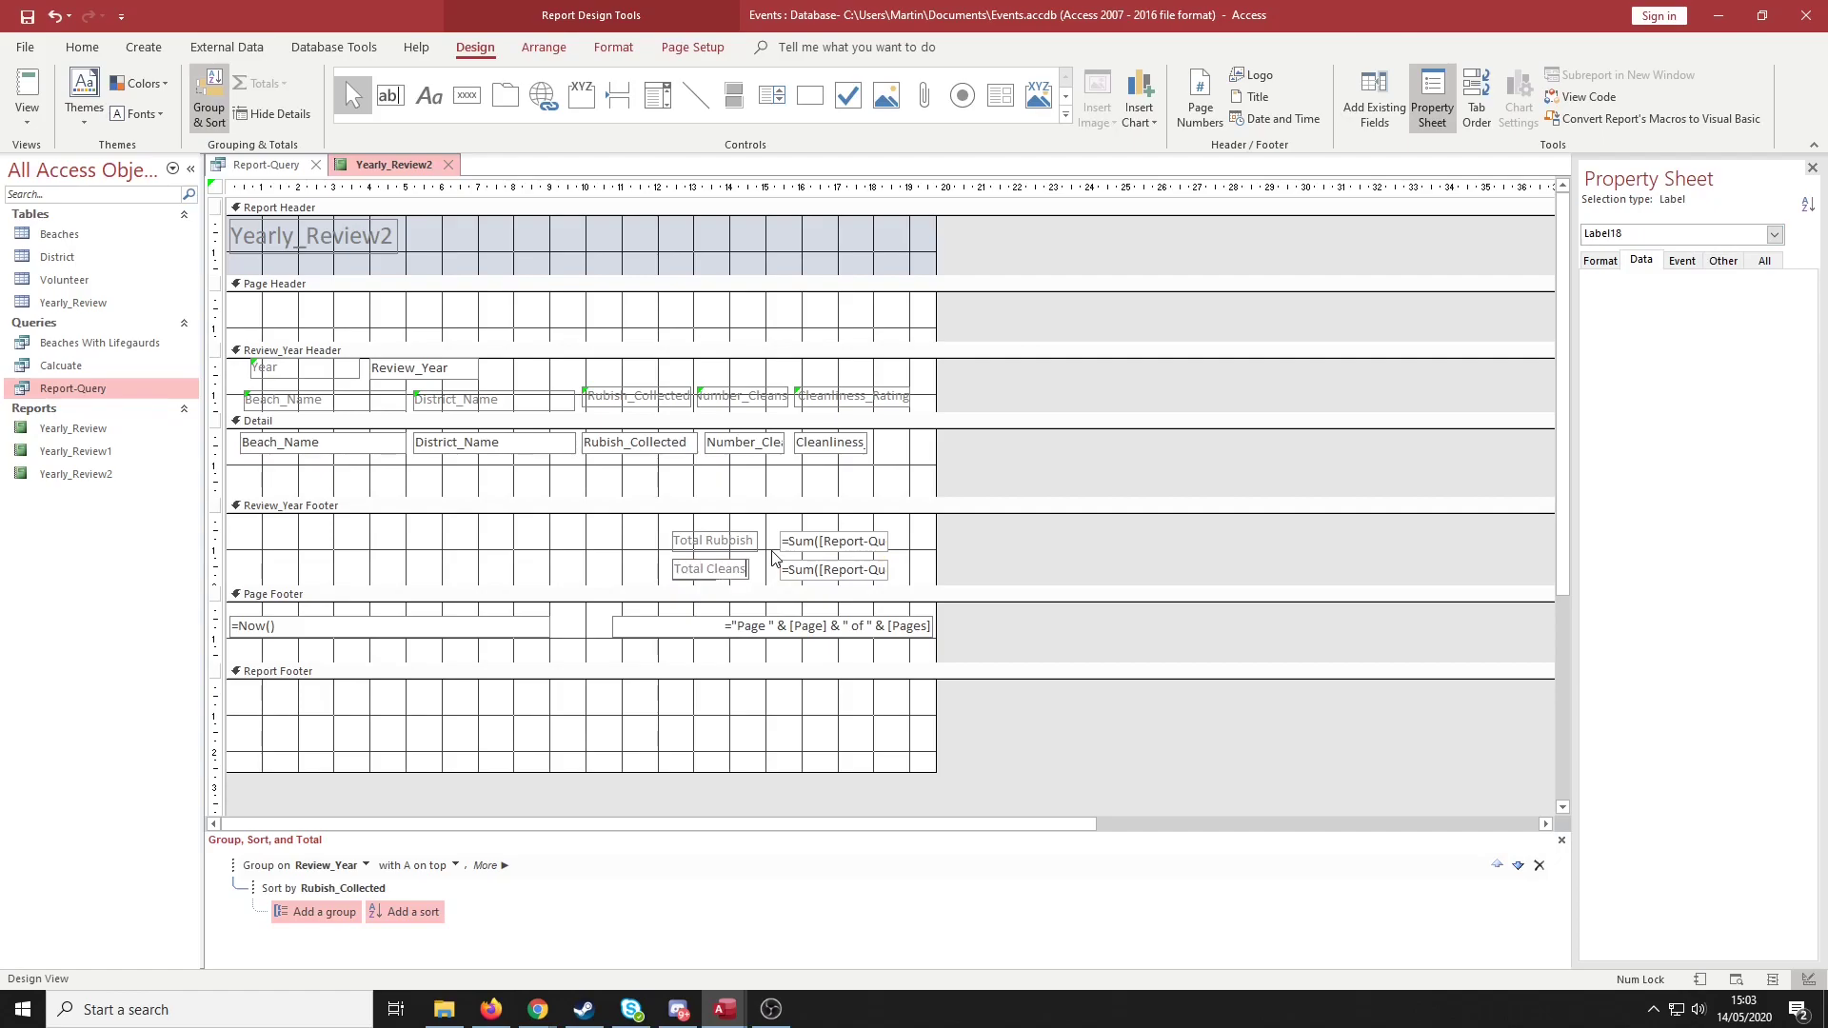
pyautogui.click(1040, 541)
# Show the report in Report View and check each year's beach rows against its rubbish and clean-up totals
pyautogui.click(44, 100)
pyautogui.click(85, 148)
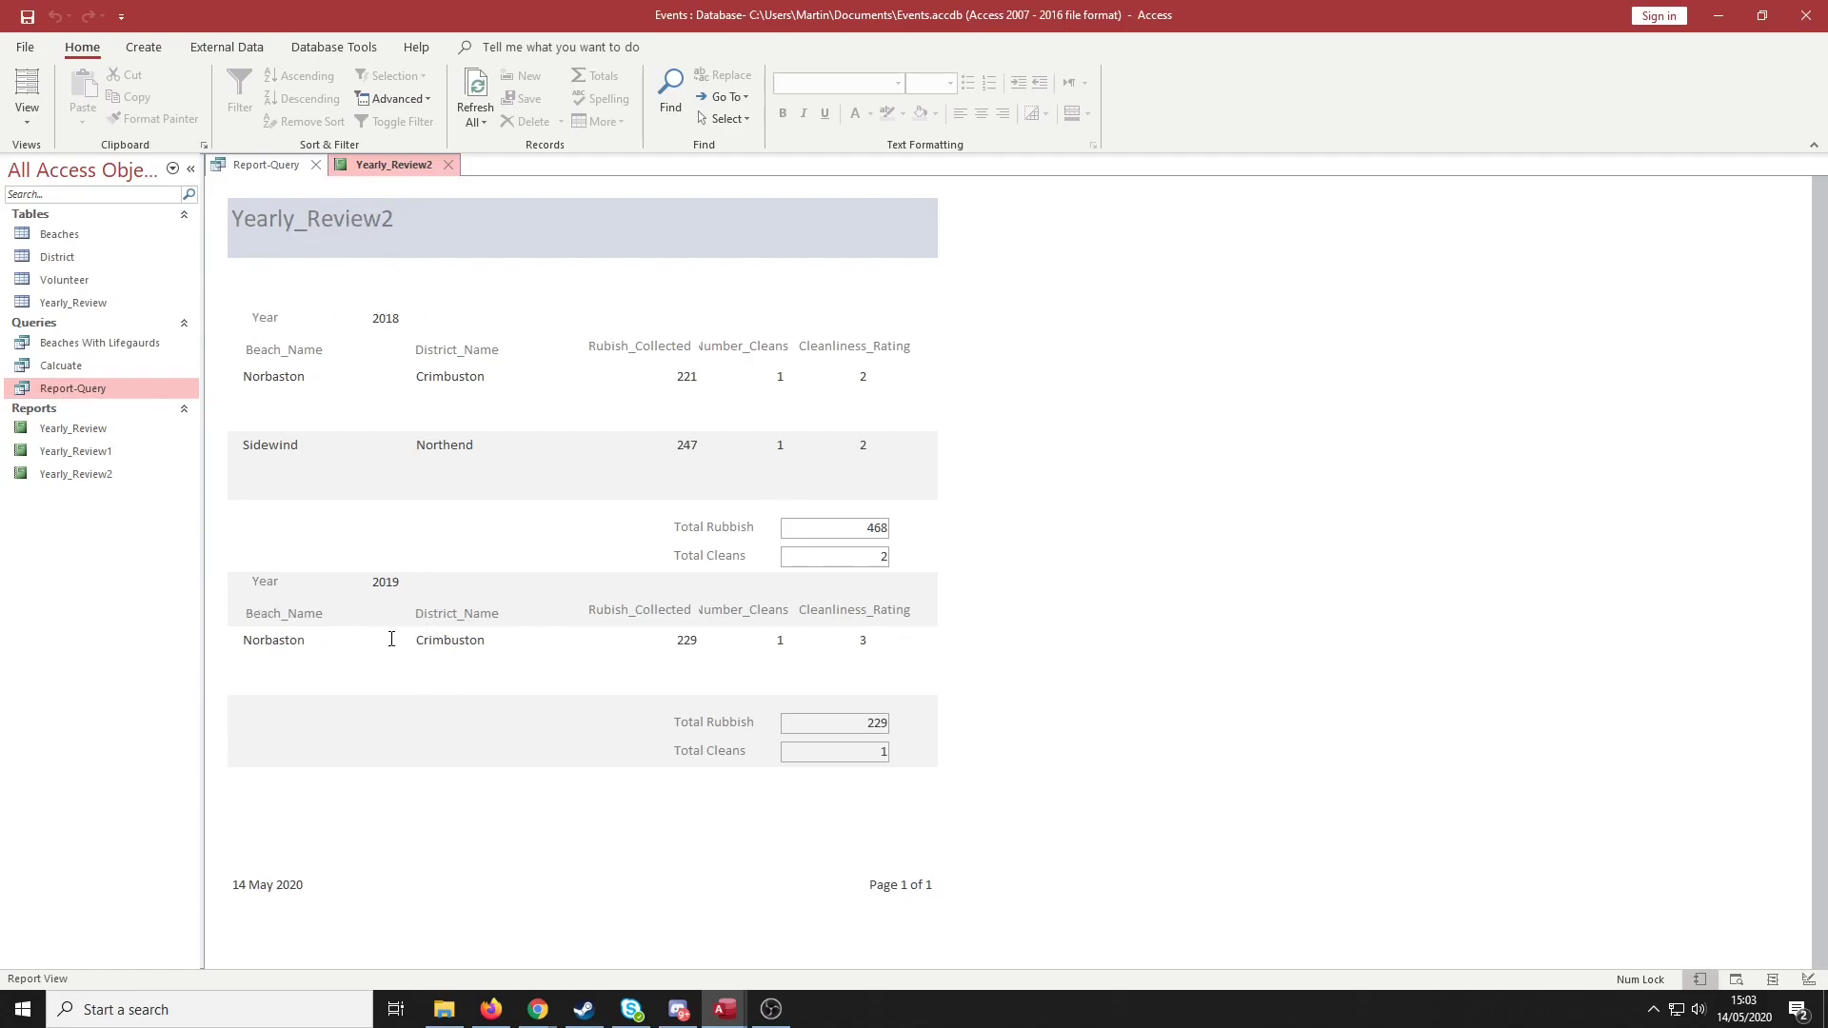
pyautogui.click(303, 381)
pyautogui.click(571, 526)
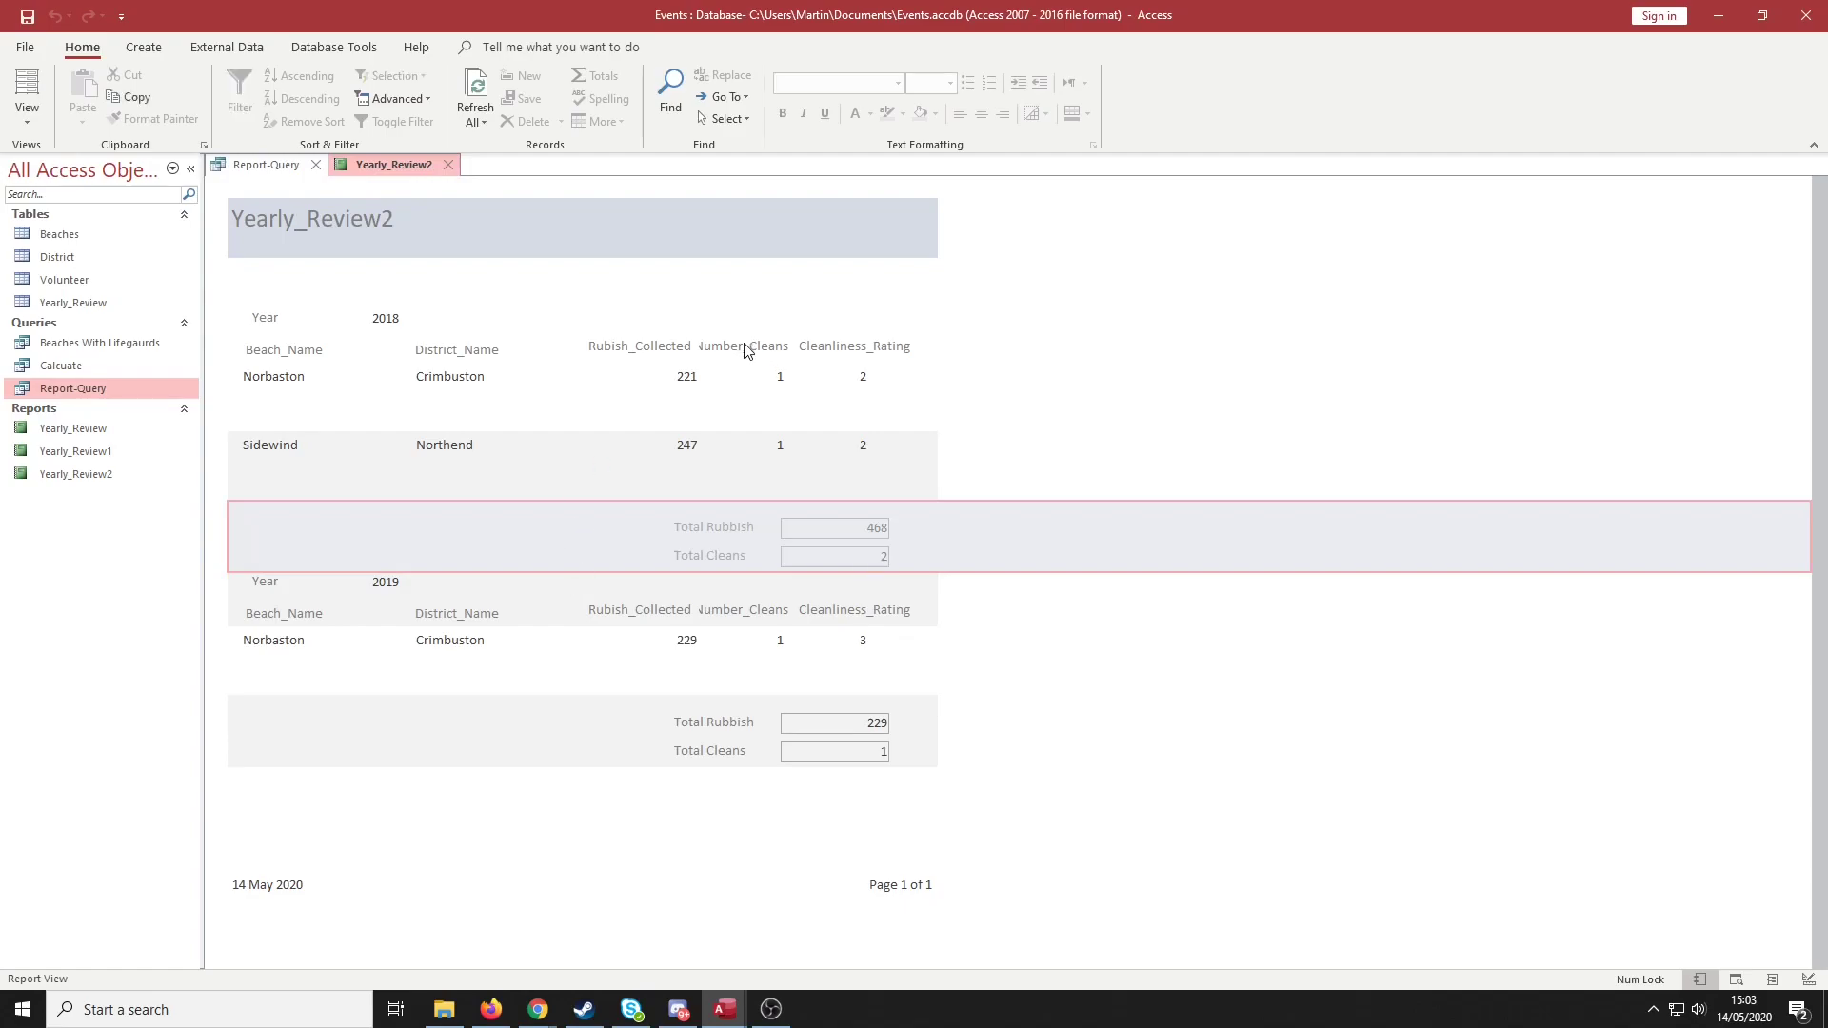
pyautogui.click(693, 414)
pyautogui.click(687, 445)
pyautogui.click(783, 407)
pyautogui.click(865, 444)
pyautogui.click(1071, 458)
pyautogui.click(885, 528)
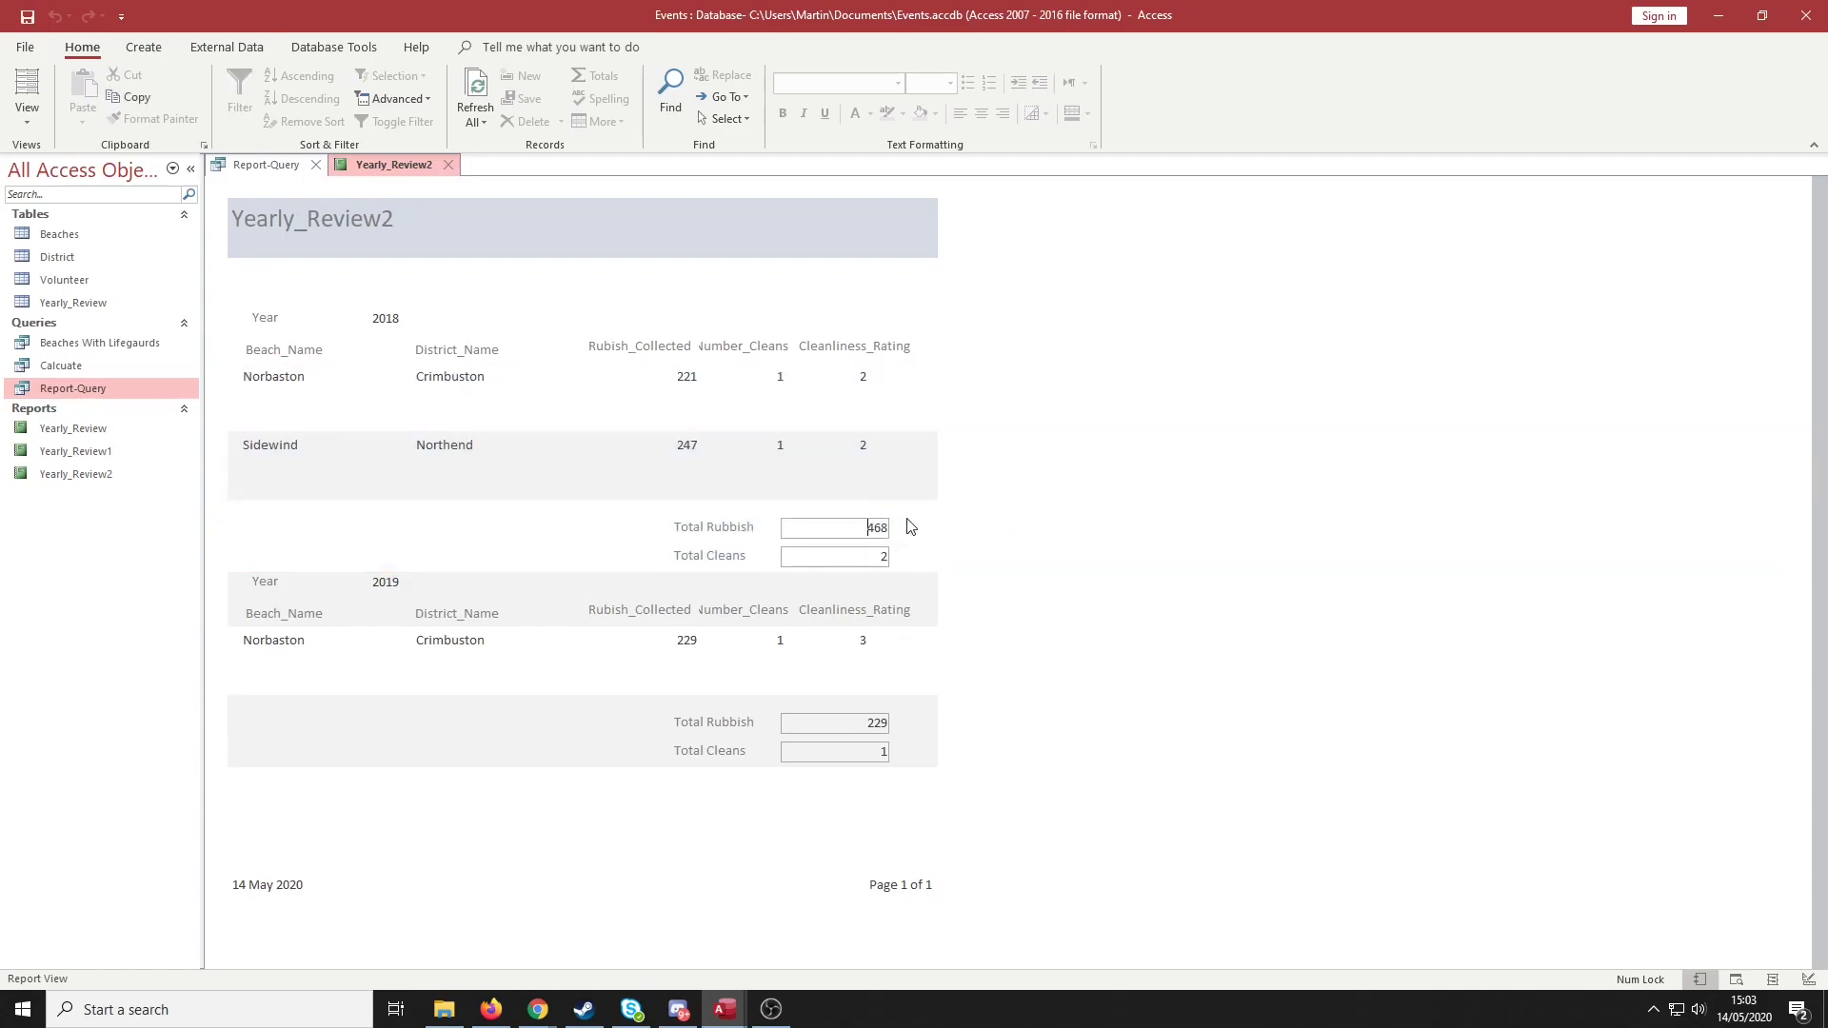
pyautogui.click(969, 569)
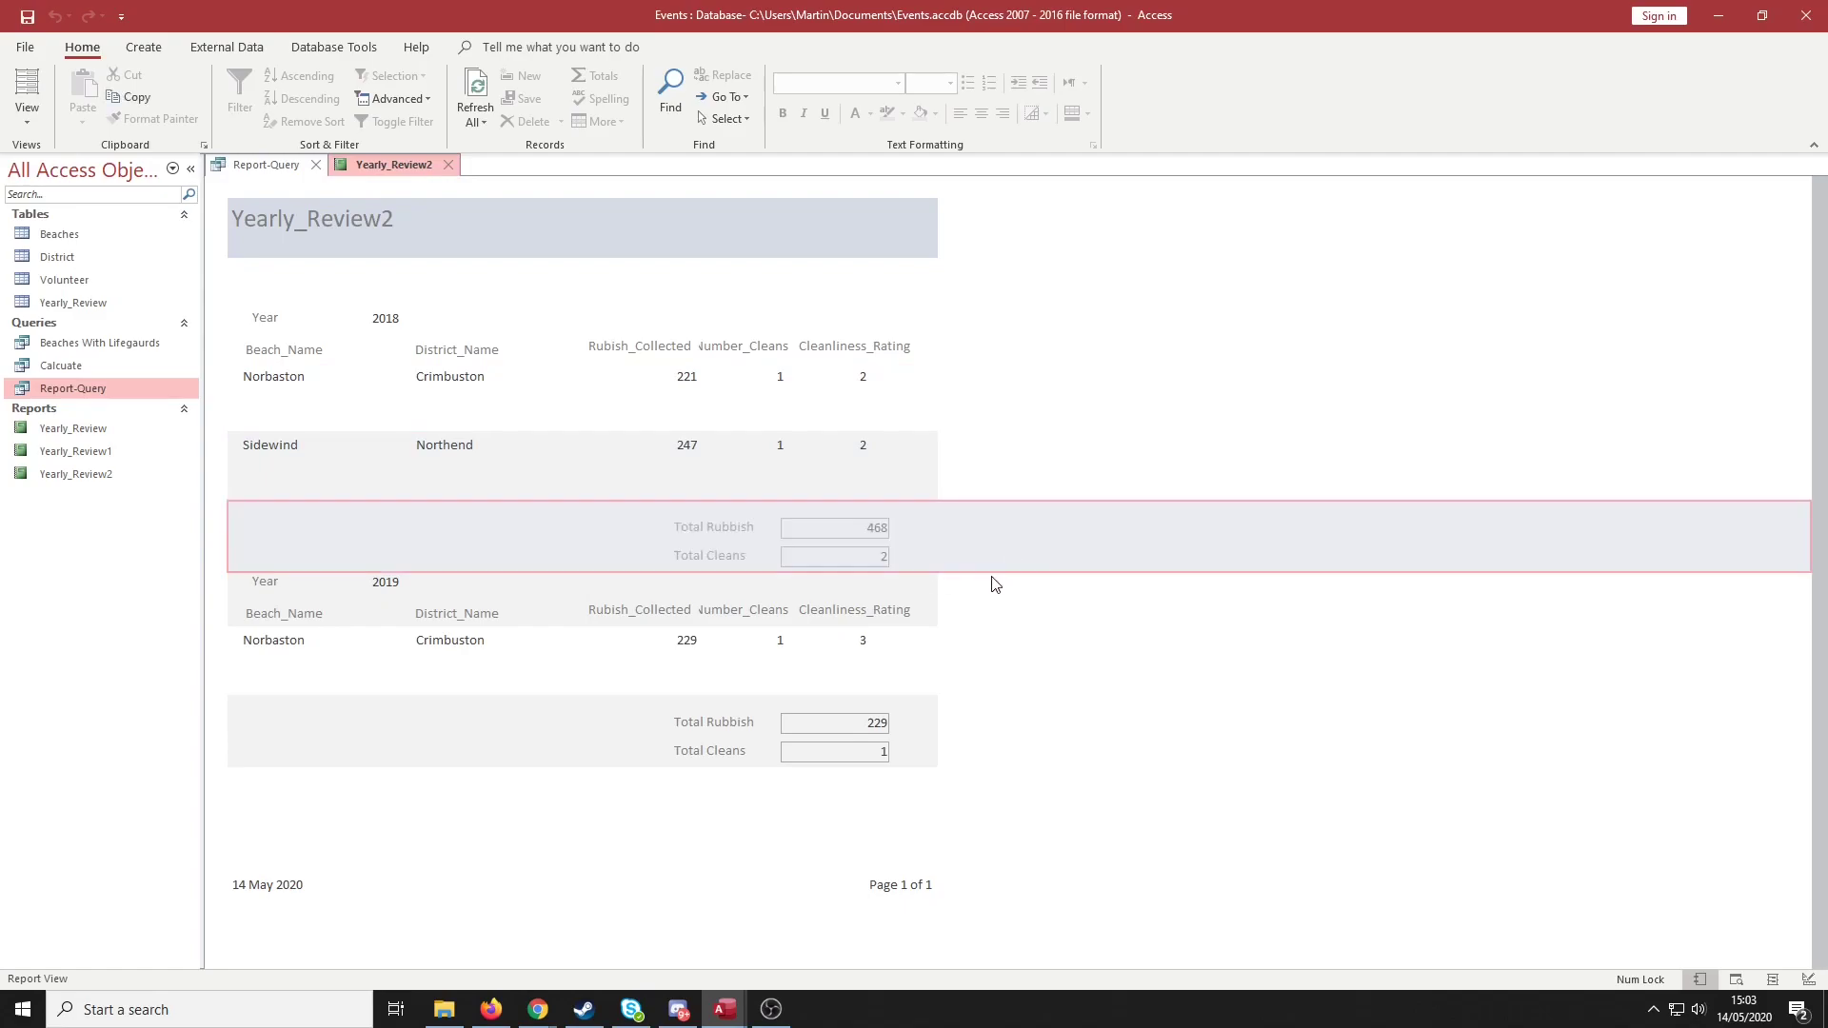
pyautogui.click(296, 621)
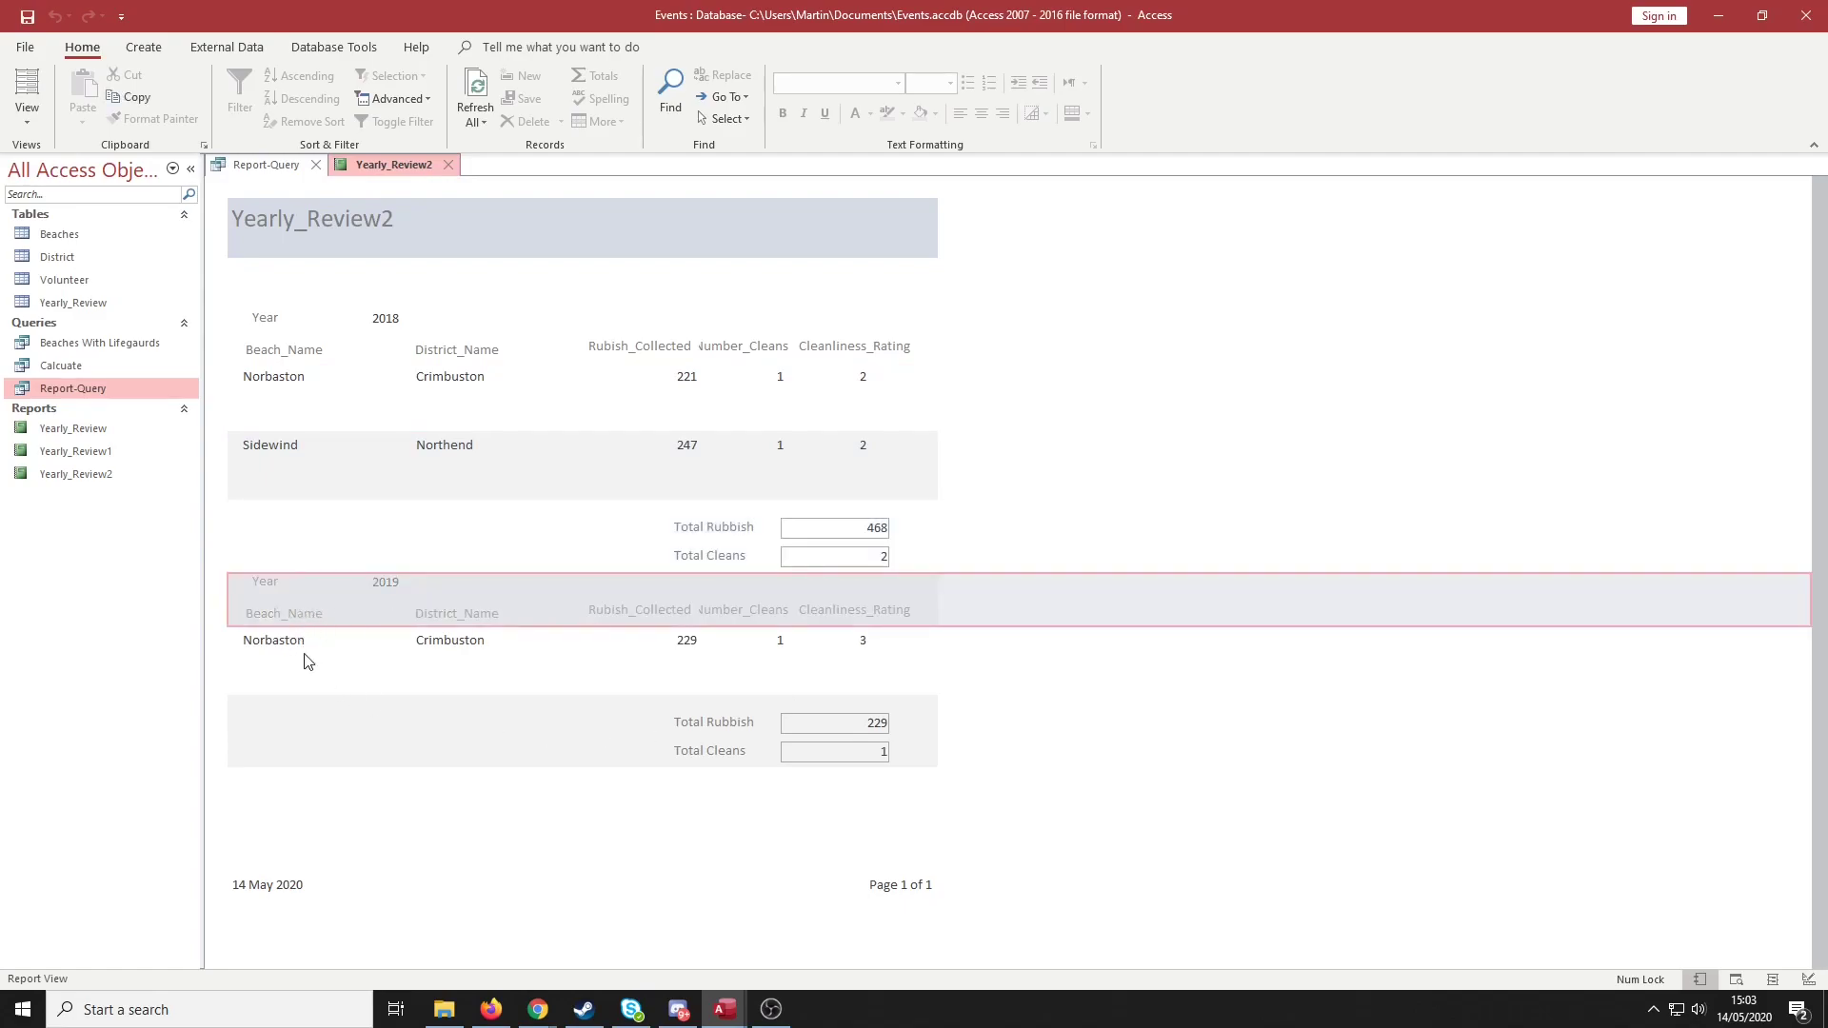
pyautogui.click(438, 659)
pyautogui.click(881, 749)
pyautogui.click(868, 765)
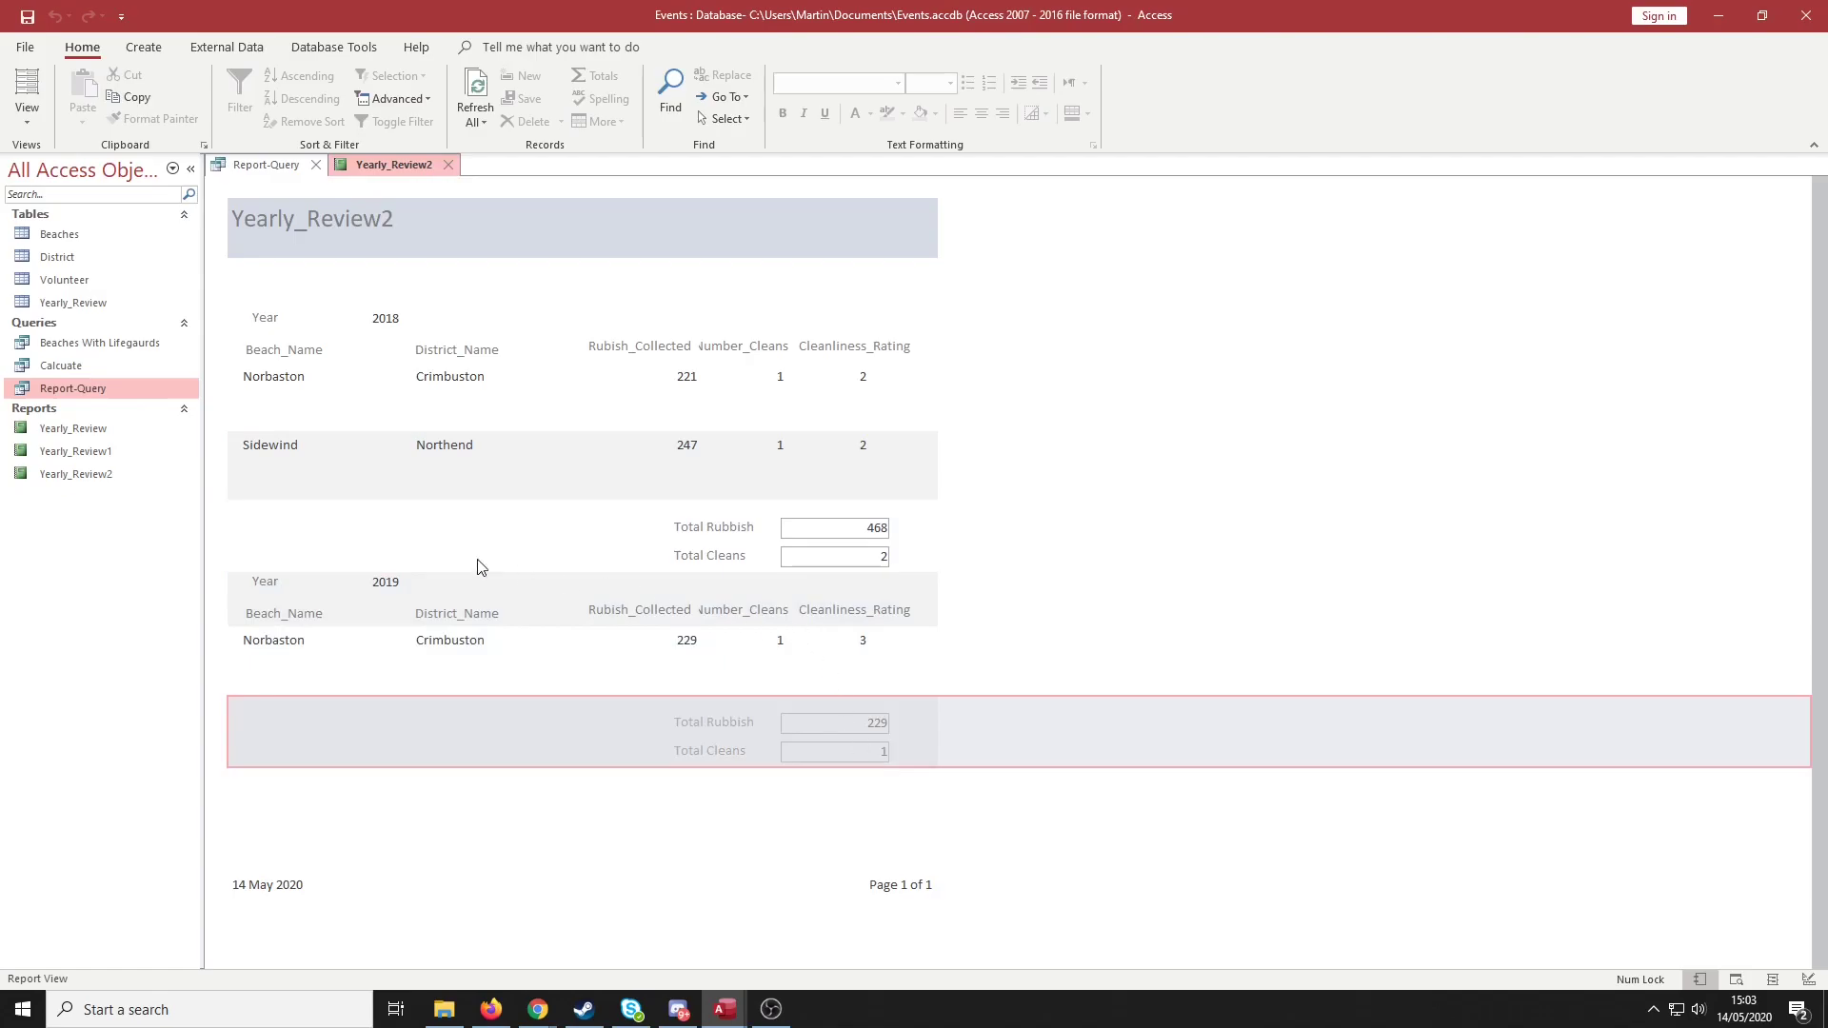
# Switch to the Chrome PDF and compare the report's yearly grouping and totals with the task requirements
pyautogui.click(538, 1009)
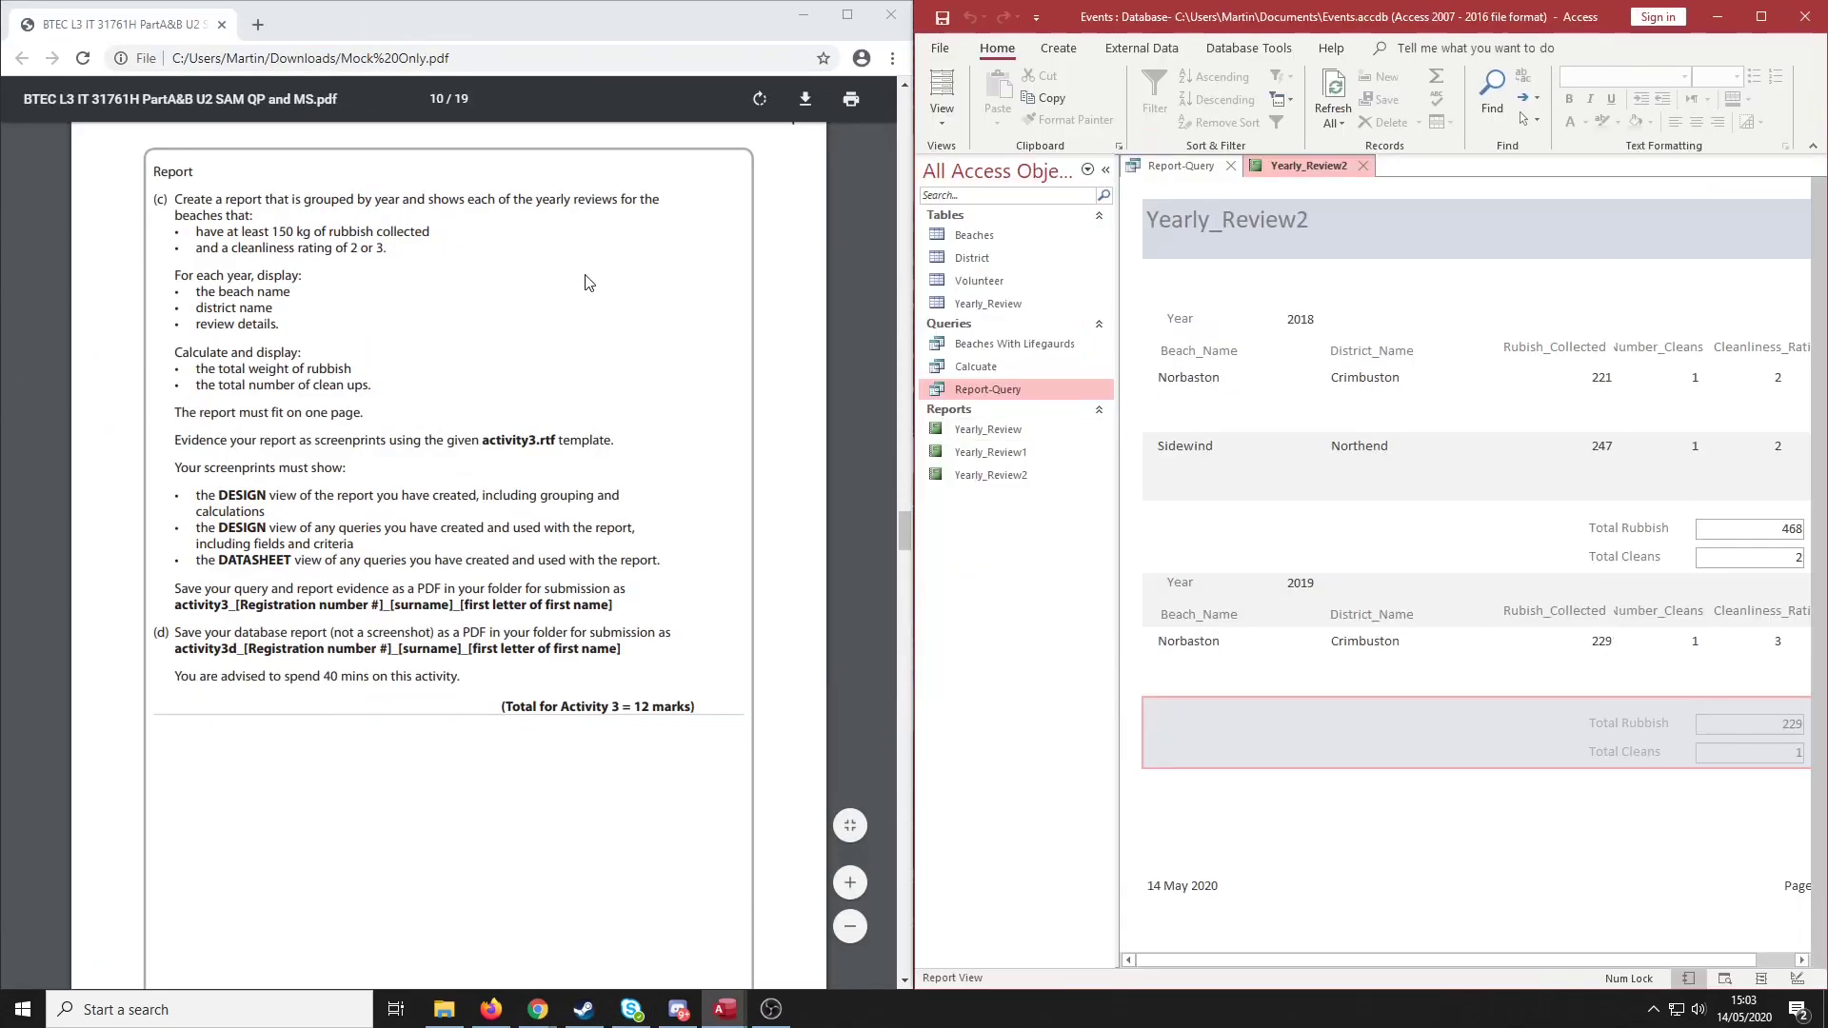
pyautogui.click(584, 278)
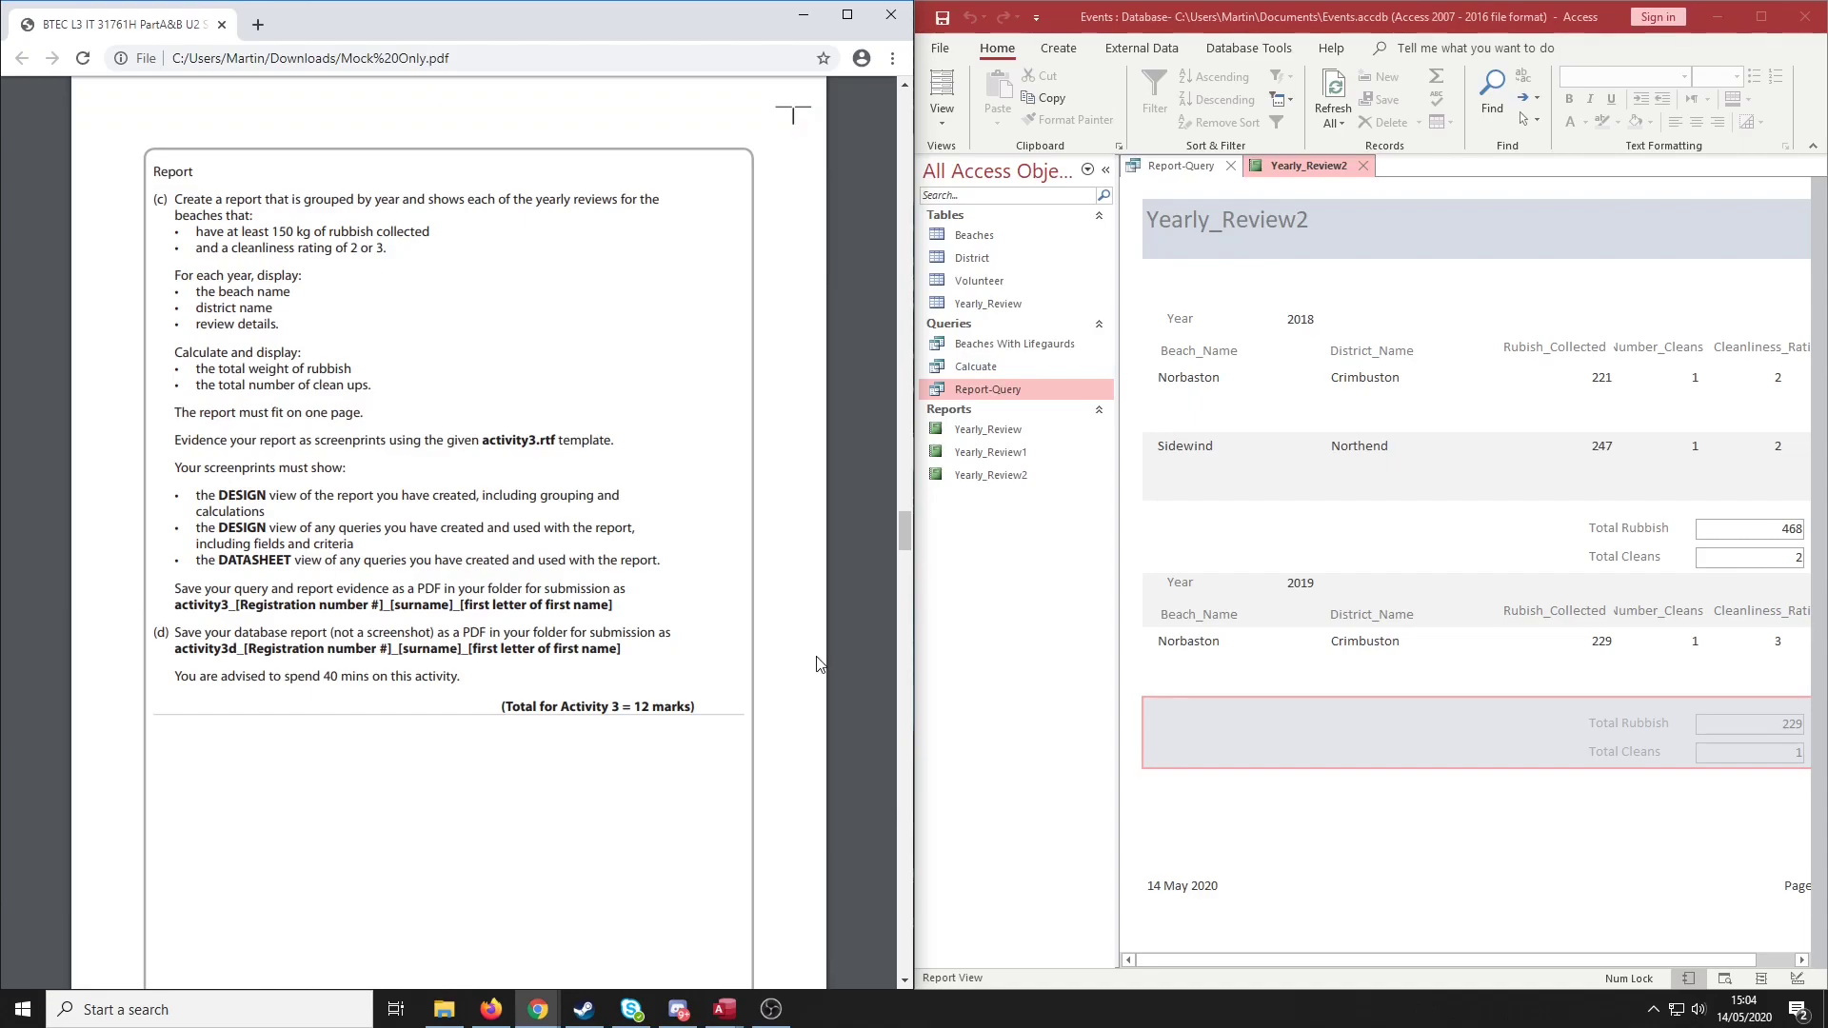
pyautogui.click(1704, 804)
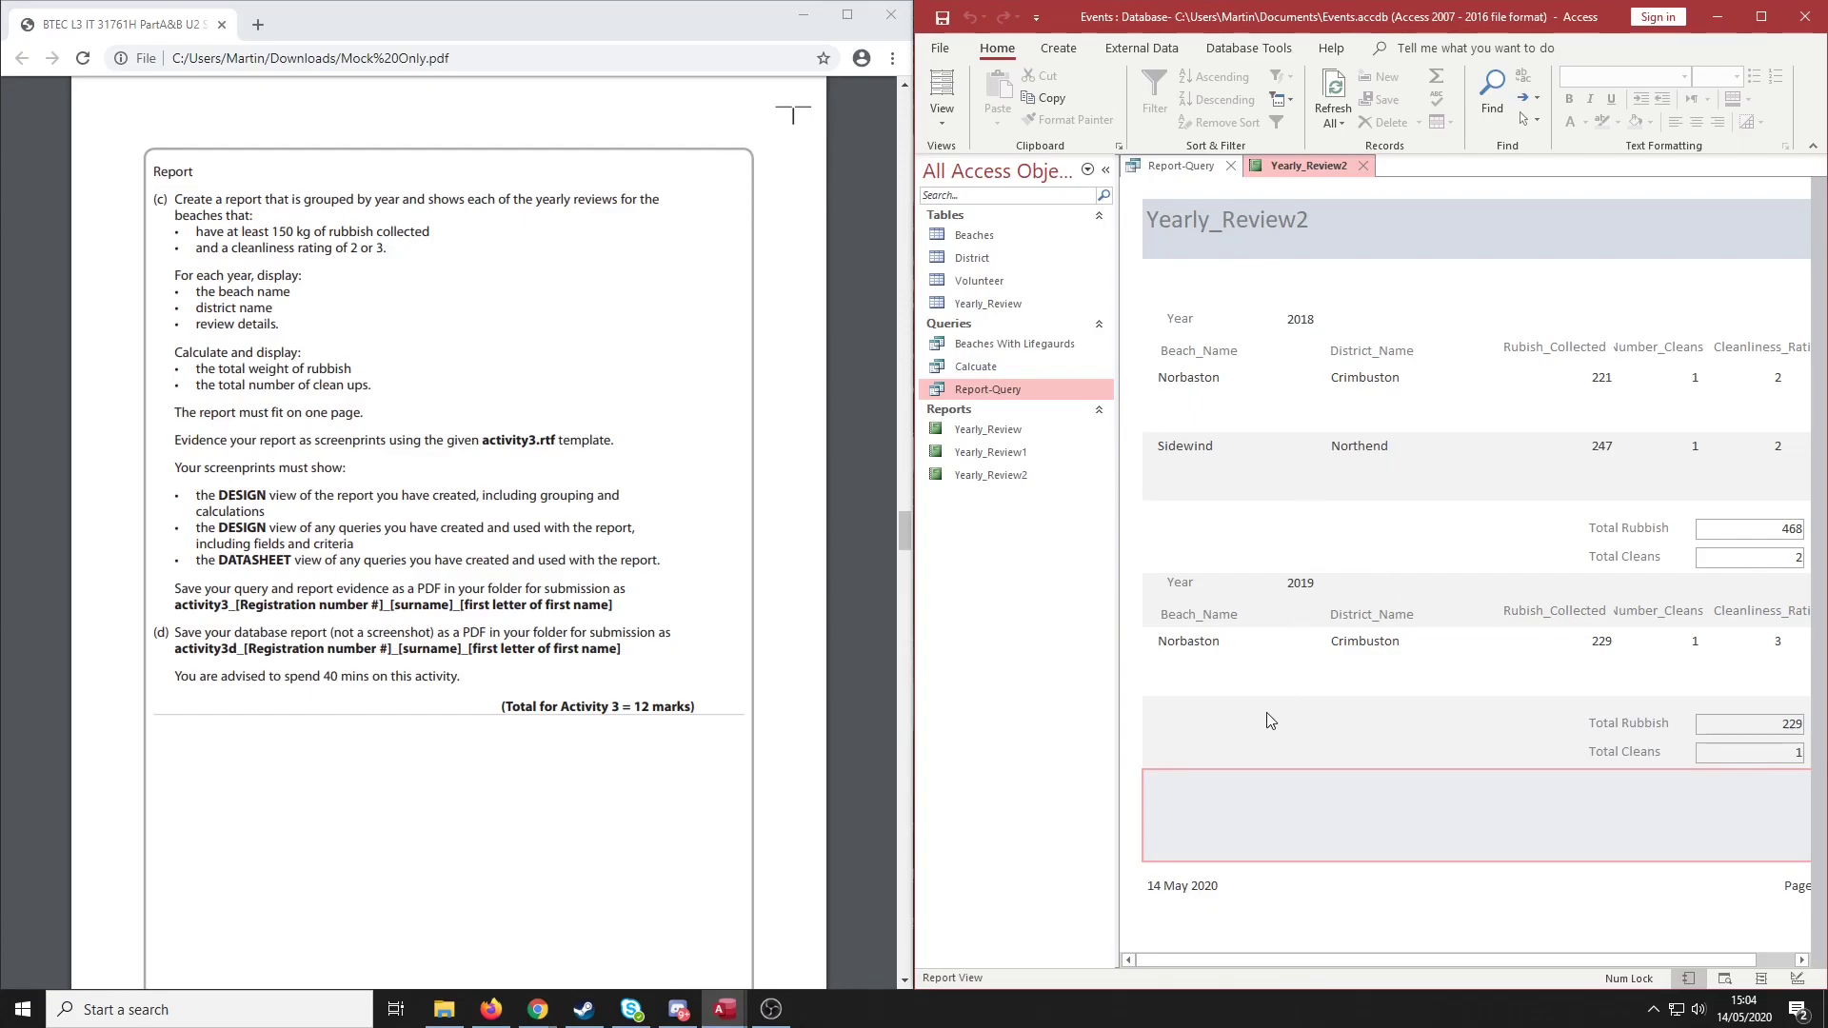
pyautogui.click(1695, 601)
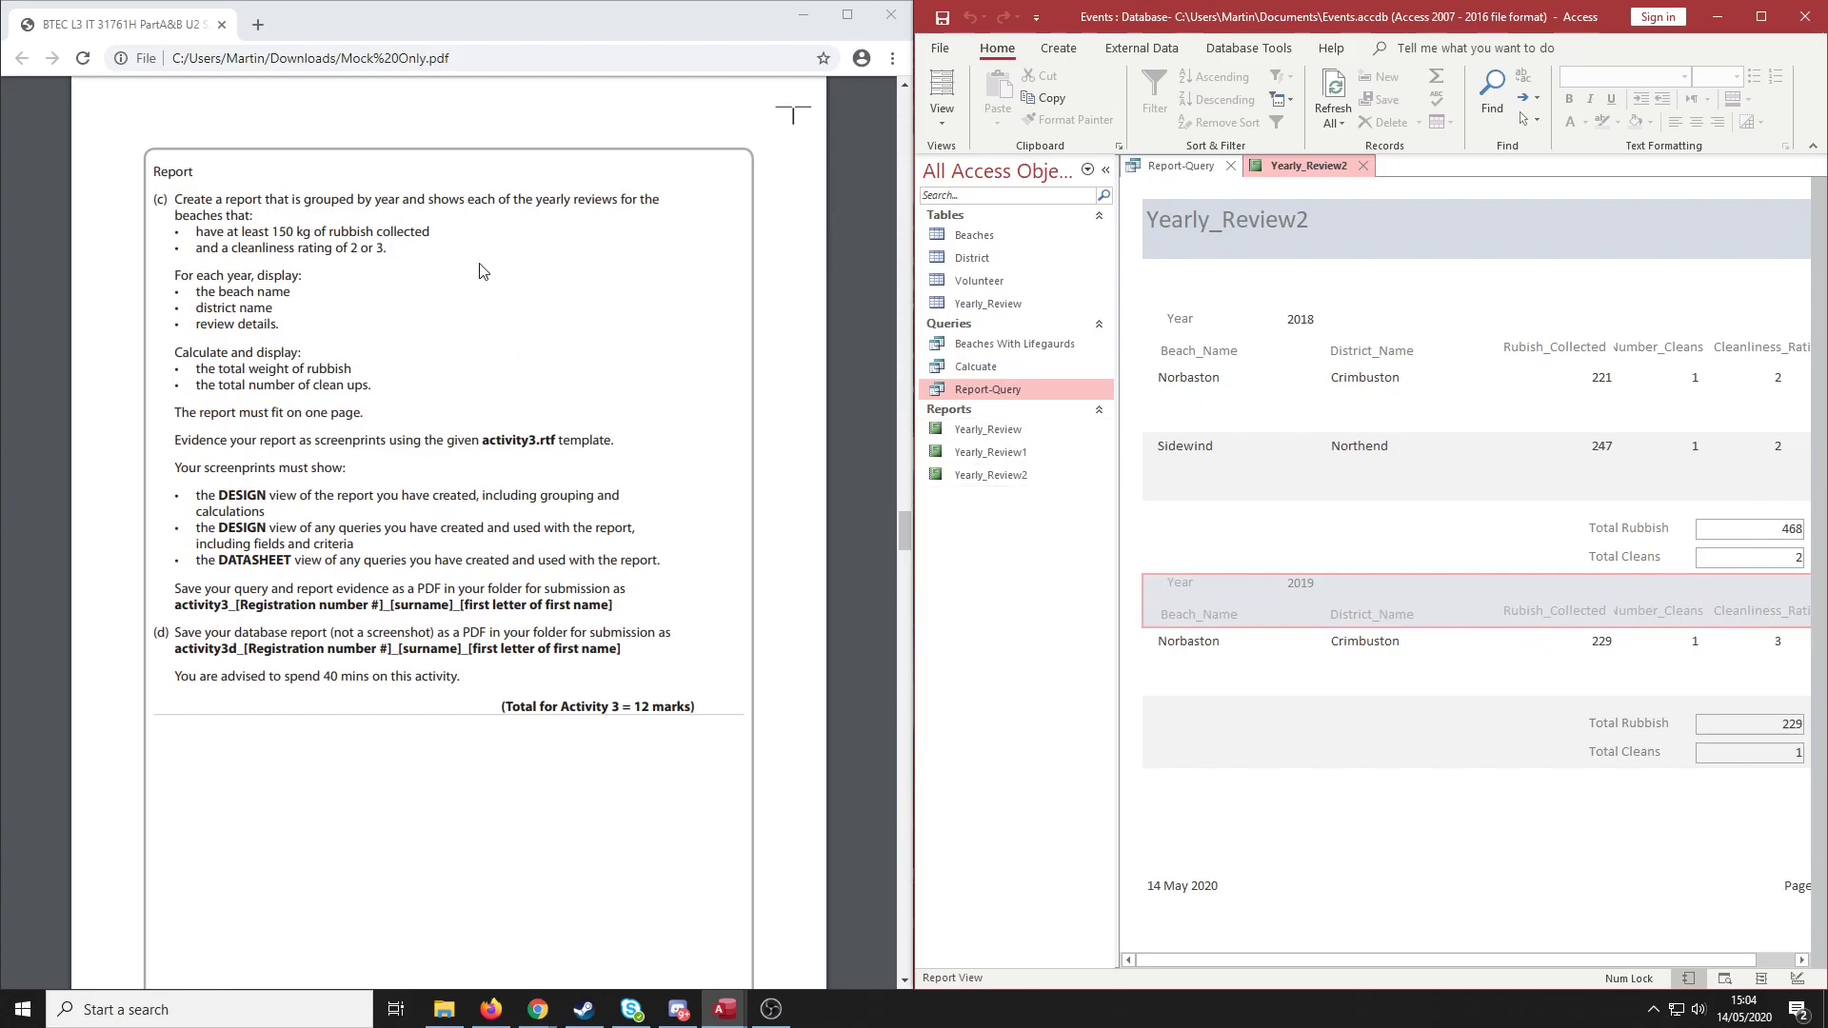
pyautogui.click(378, 206)
pyautogui.moveTo(329, 369); pyautogui.dragTo(336, 368)
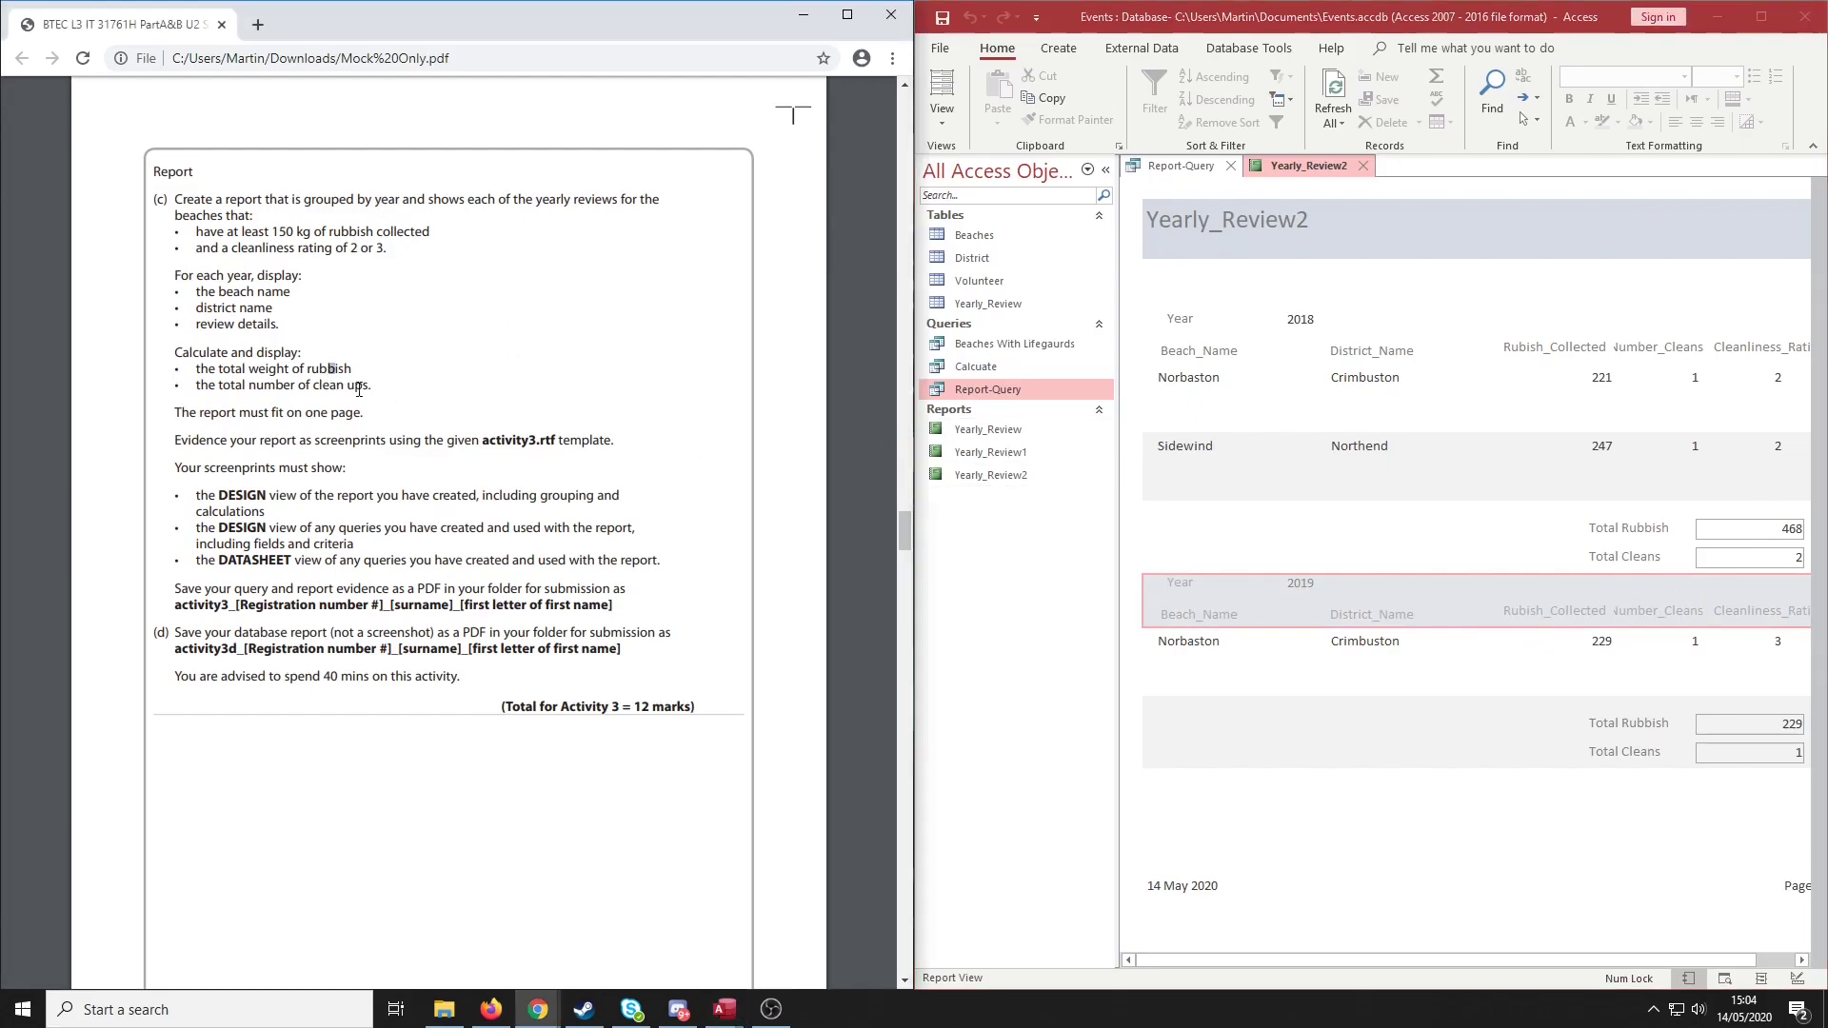
pyautogui.click(1674, 700)
pyautogui.click(1670, 540)
pyautogui.click(1677, 705)
pyautogui.click(1629, 812)
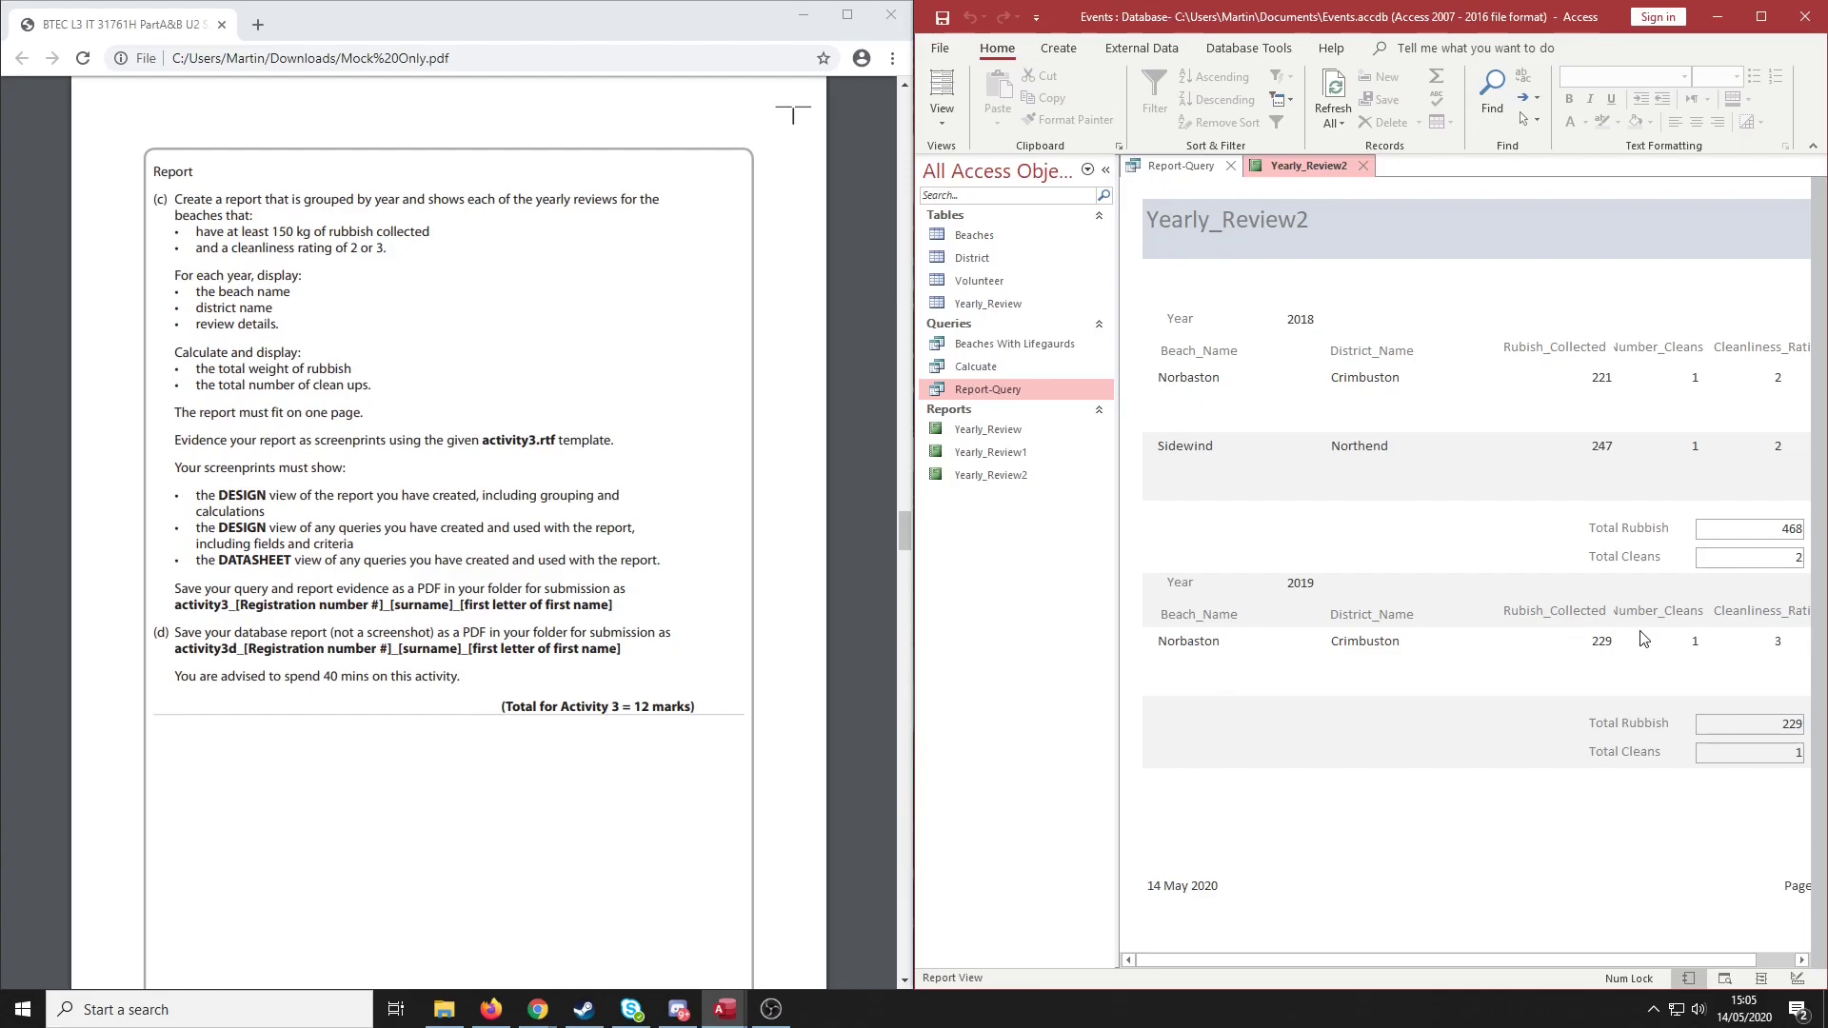
# Check in Print Preview that the whole Yearly_Review2 report fits on one page, and close the preview
pyautogui.click(1760, 16)
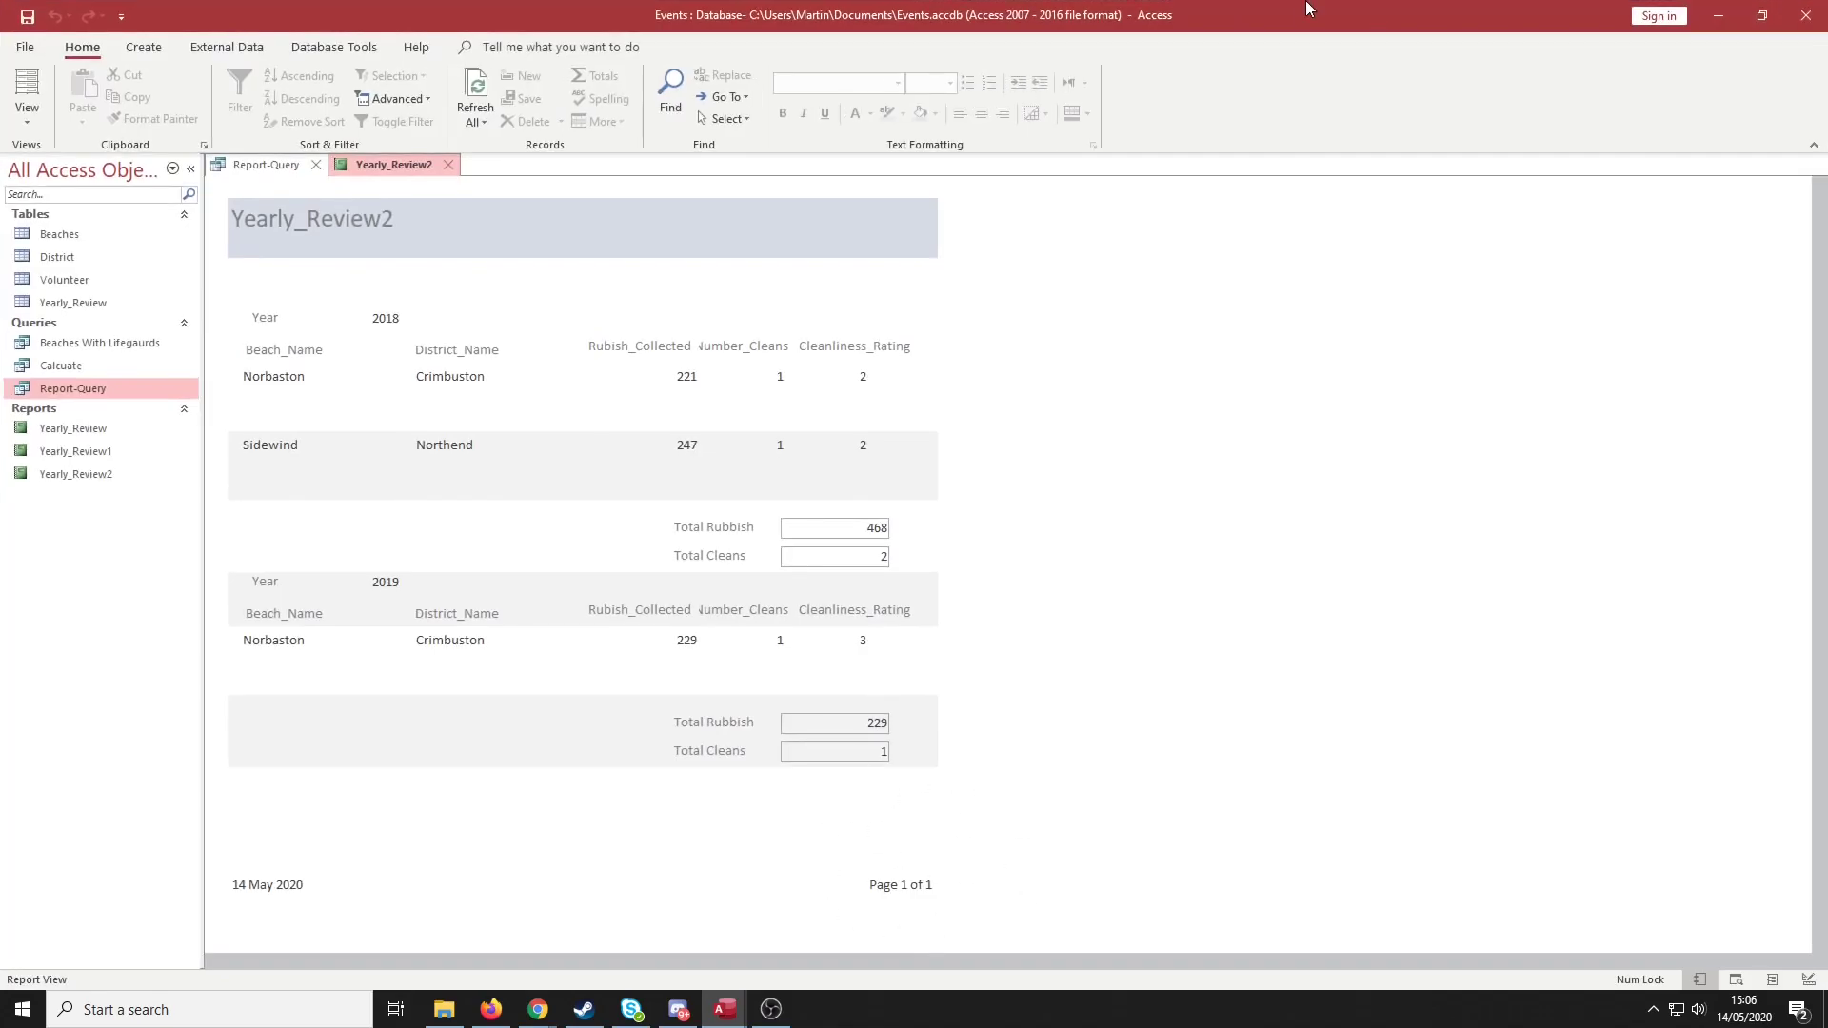
pyautogui.doubleClick(1330, 27)
pyautogui.click(941, 129)
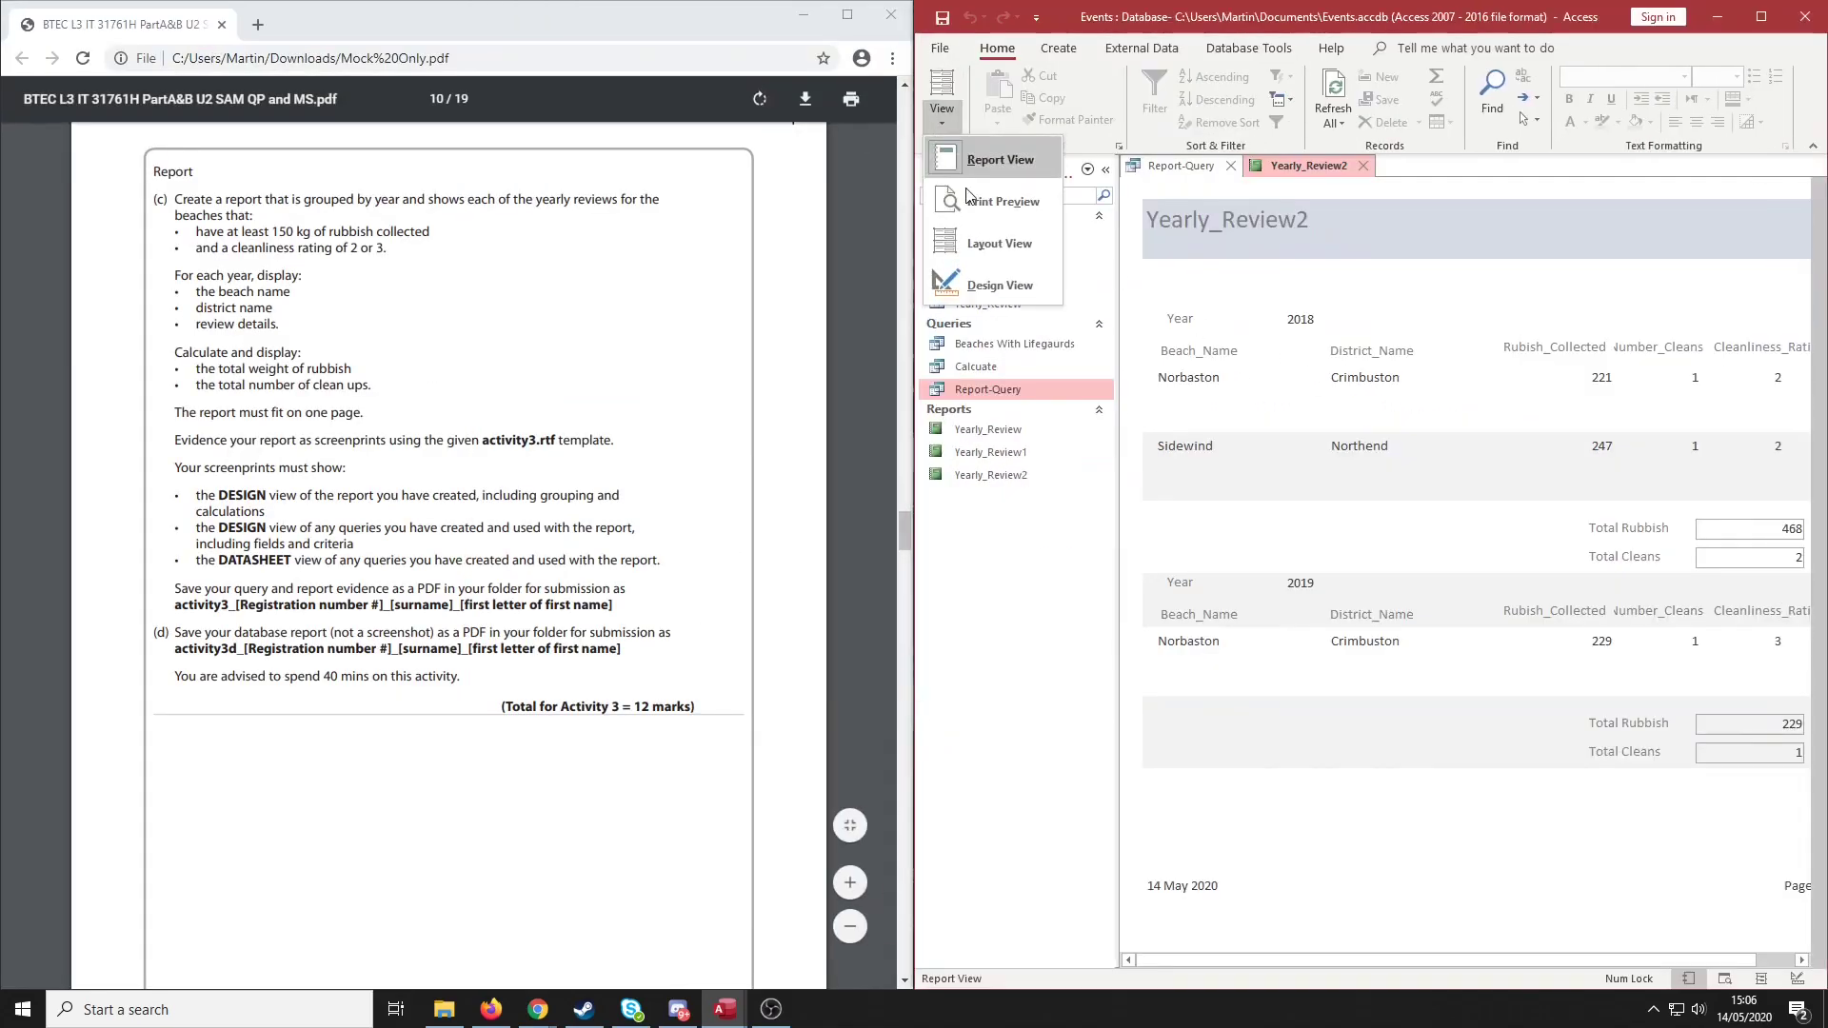
pyautogui.click(973, 233)
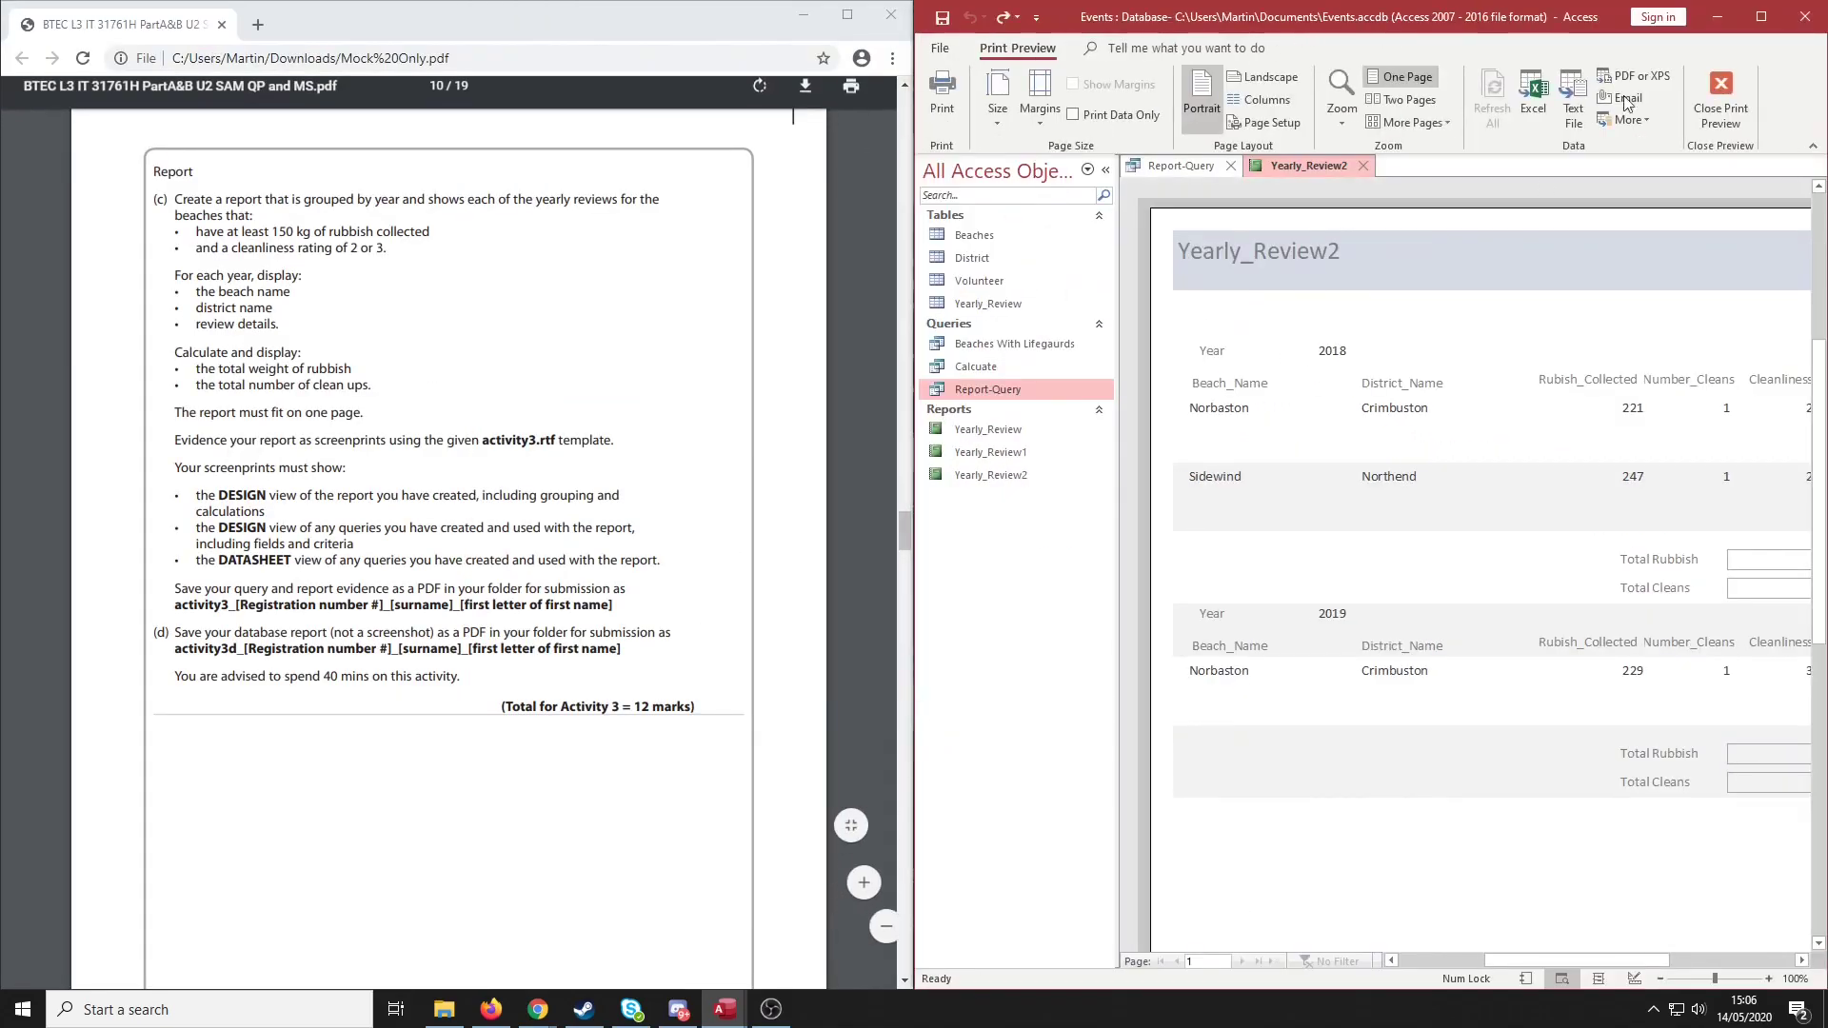
pyautogui.click(1761, 17)
pyautogui.scroll(-5, 782, 479)
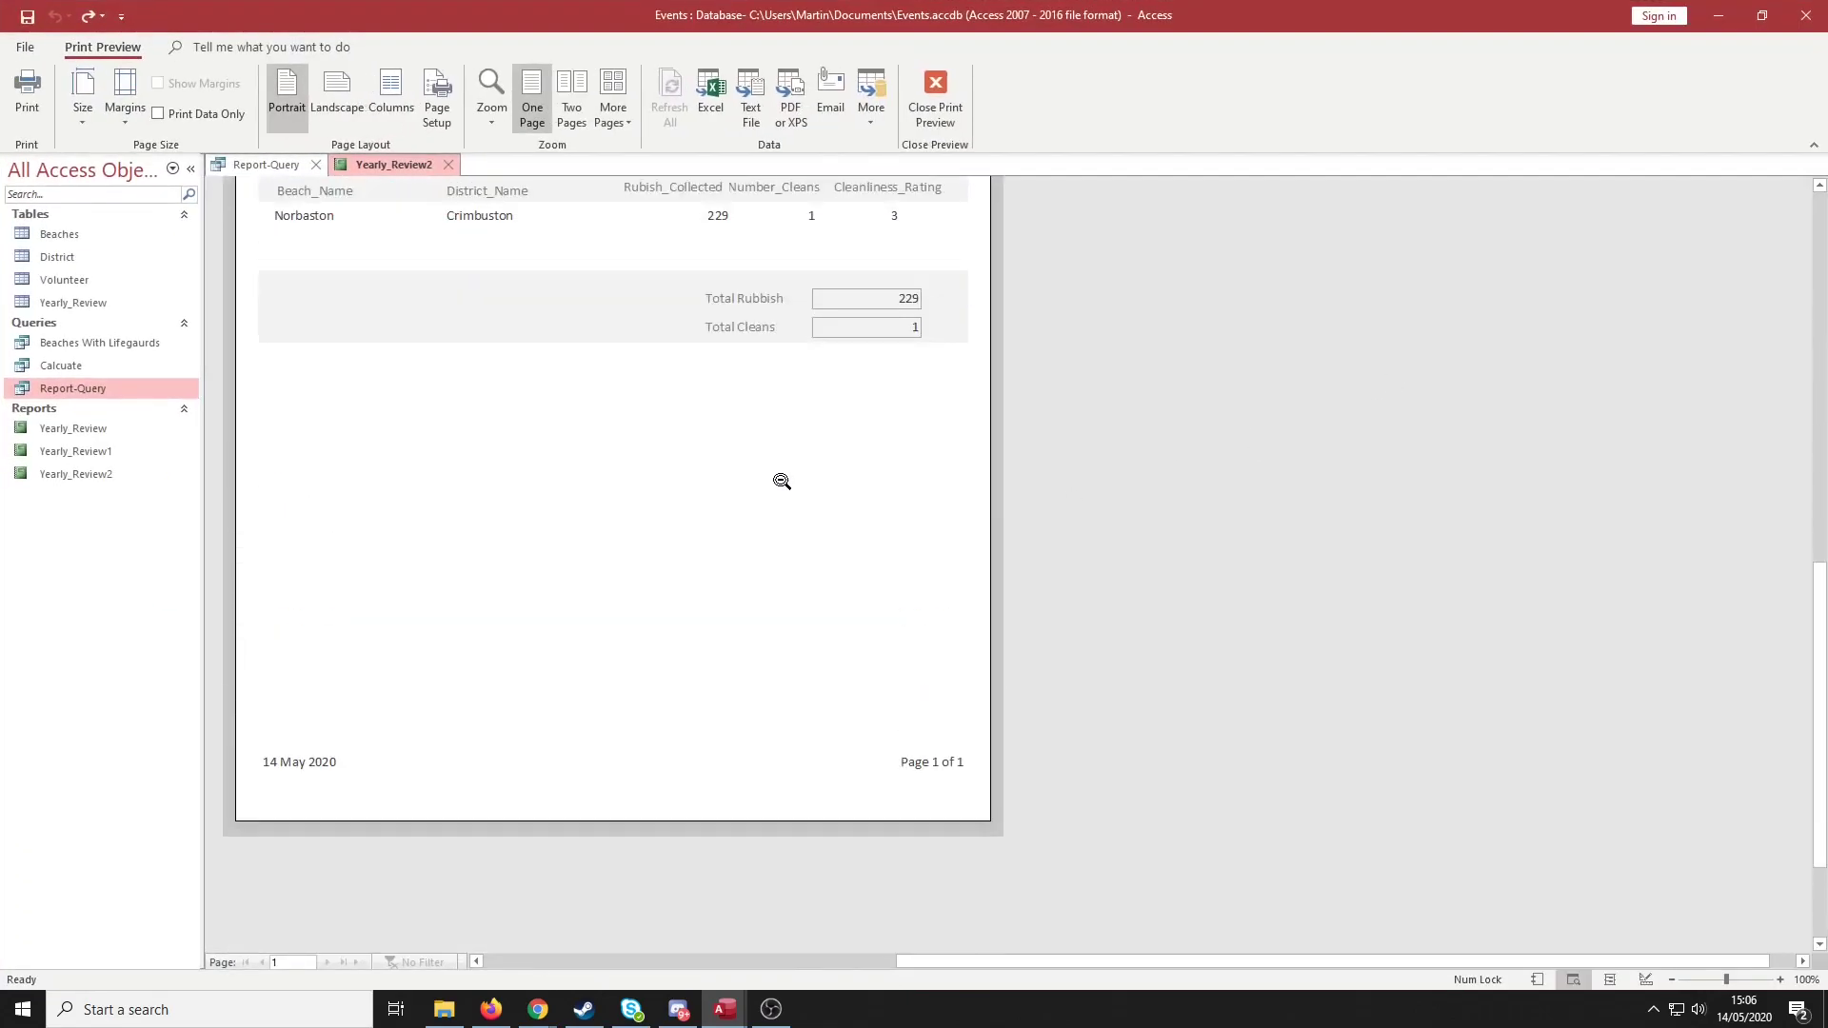
pyautogui.scroll(5, 782, 479)
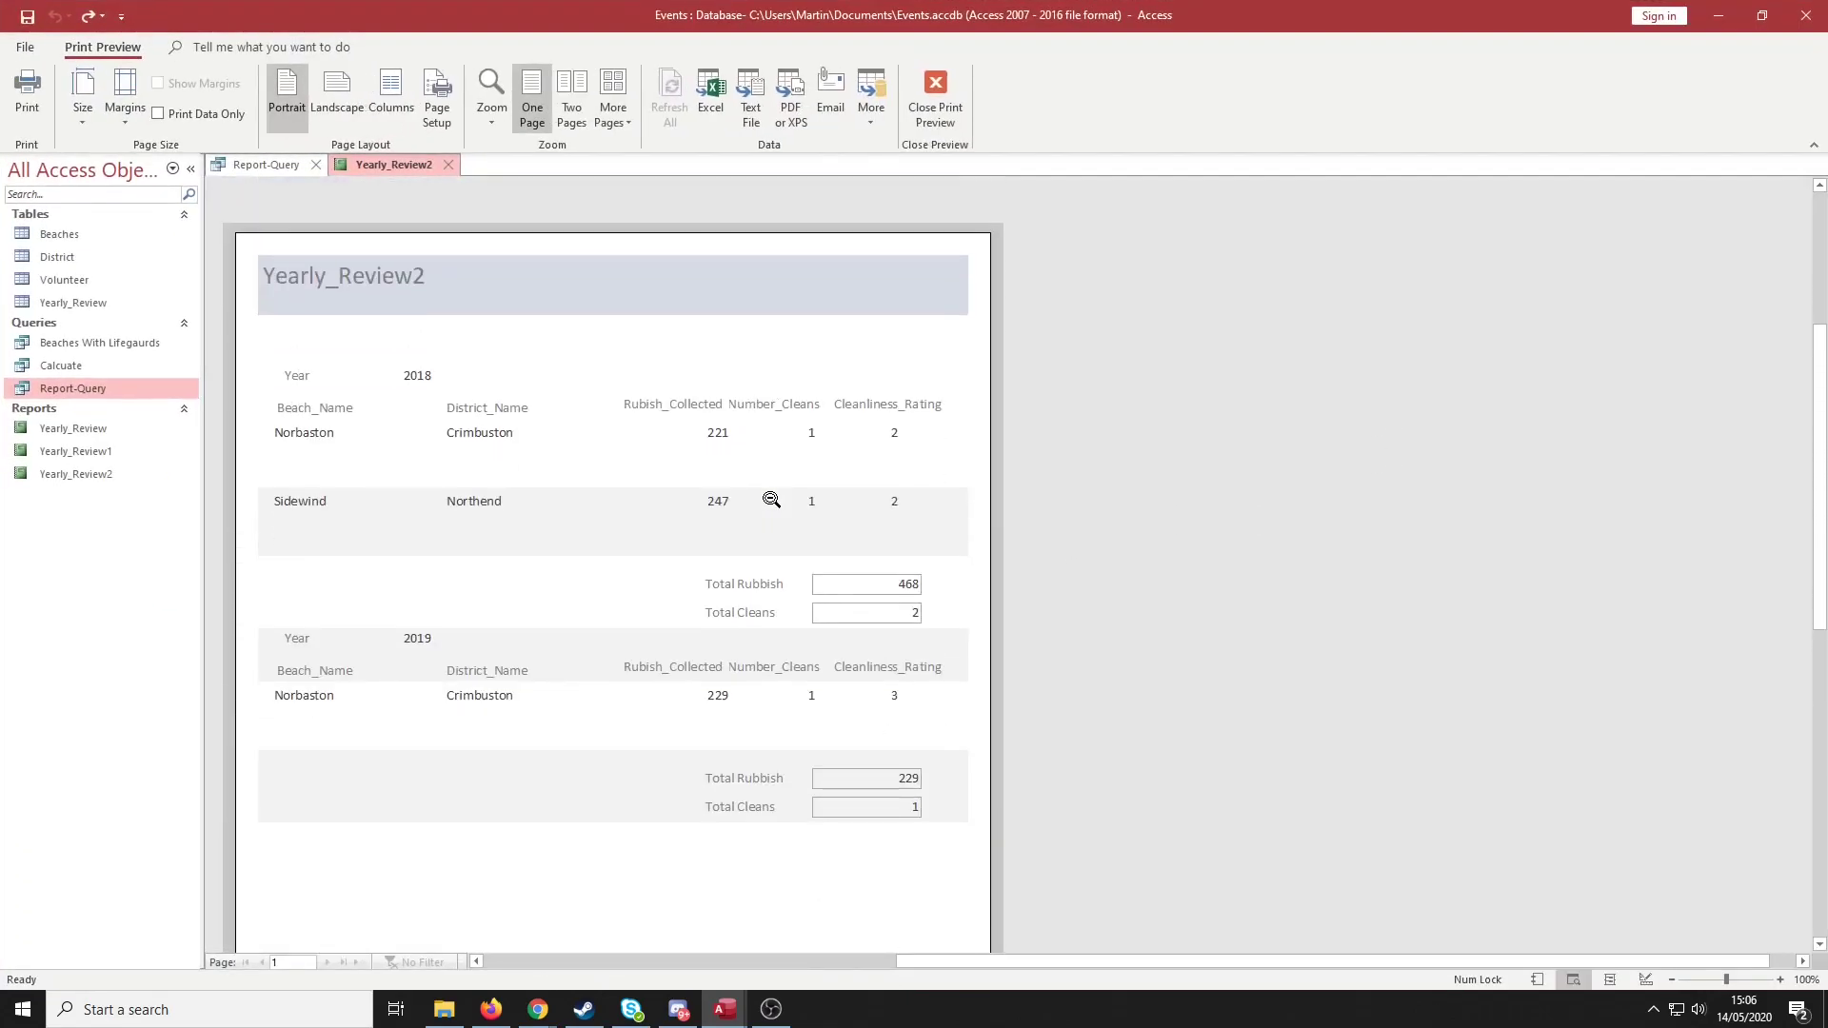
pyautogui.click(935, 95)
# Place the Access window beside the requirements PDF and inspect Yearly_Review2's grouping and calculations in Design View
pyautogui.moveTo(1065, 36); pyautogui.dragTo(1823, 286)
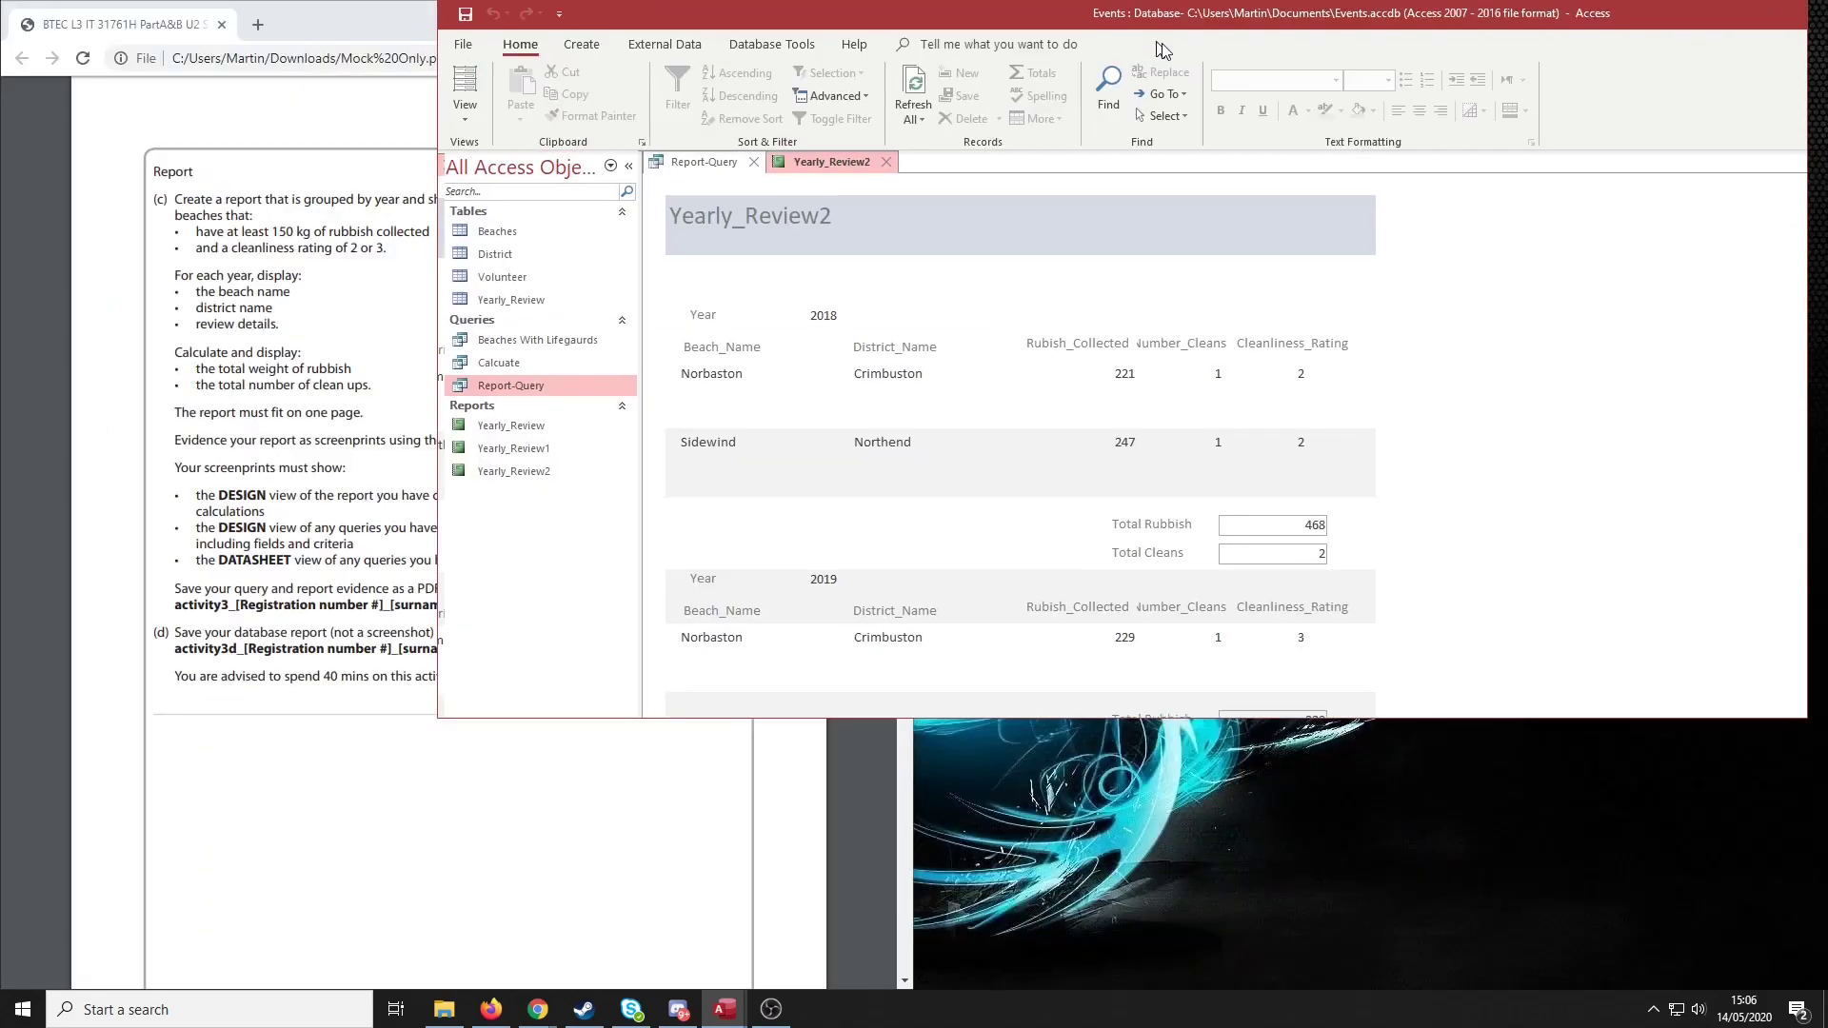
pyautogui.click(664, 447)
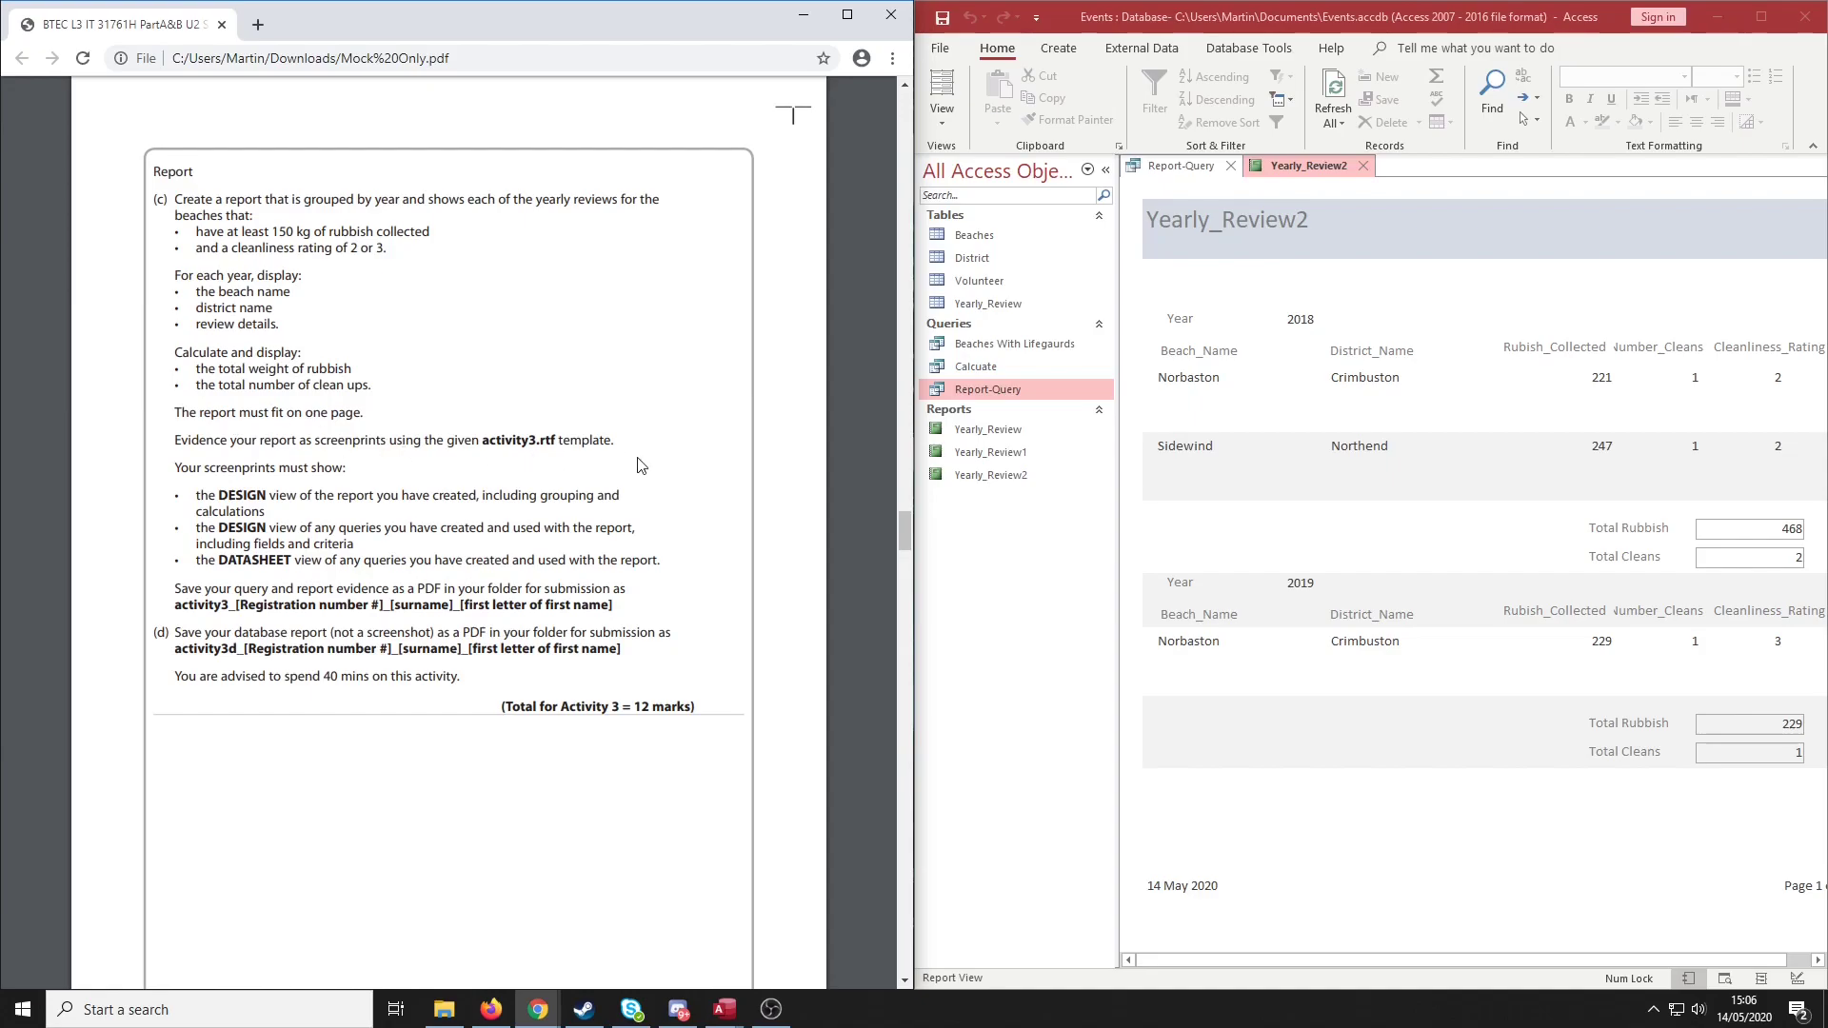
pyautogui.click(943, 122)
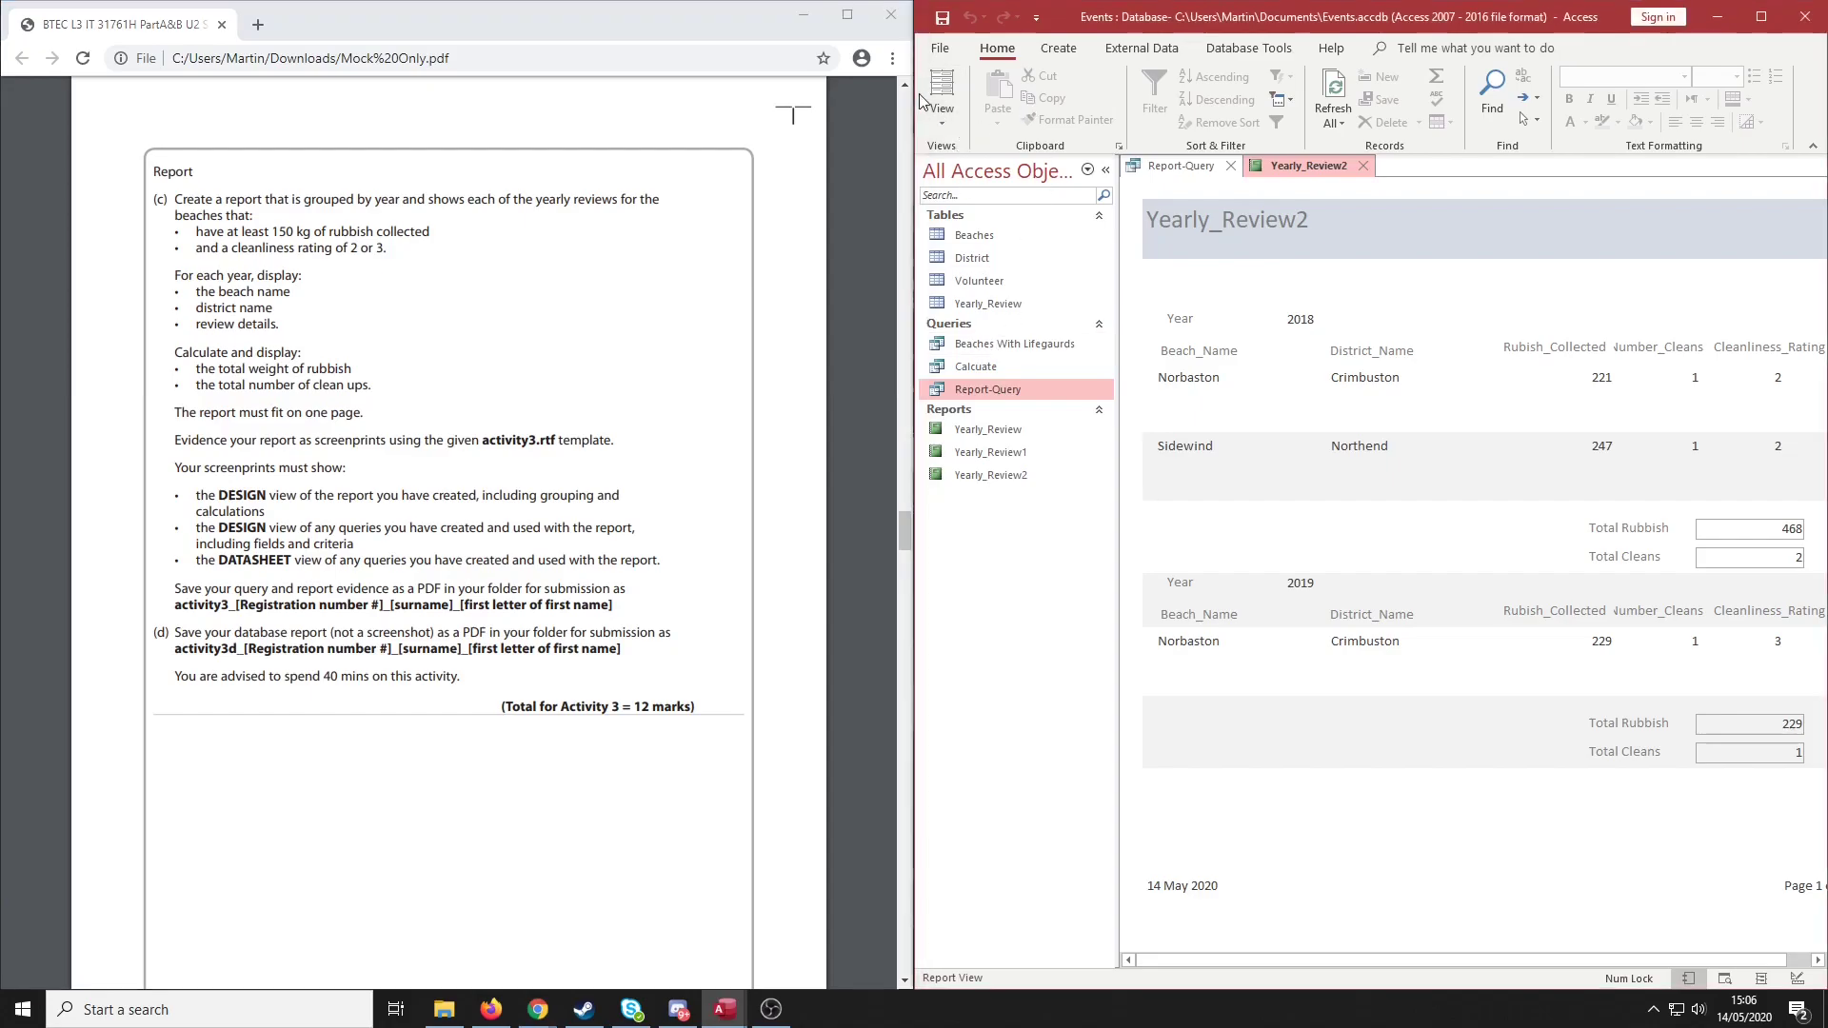
pyautogui.click(942, 112)
pyautogui.click(998, 285)
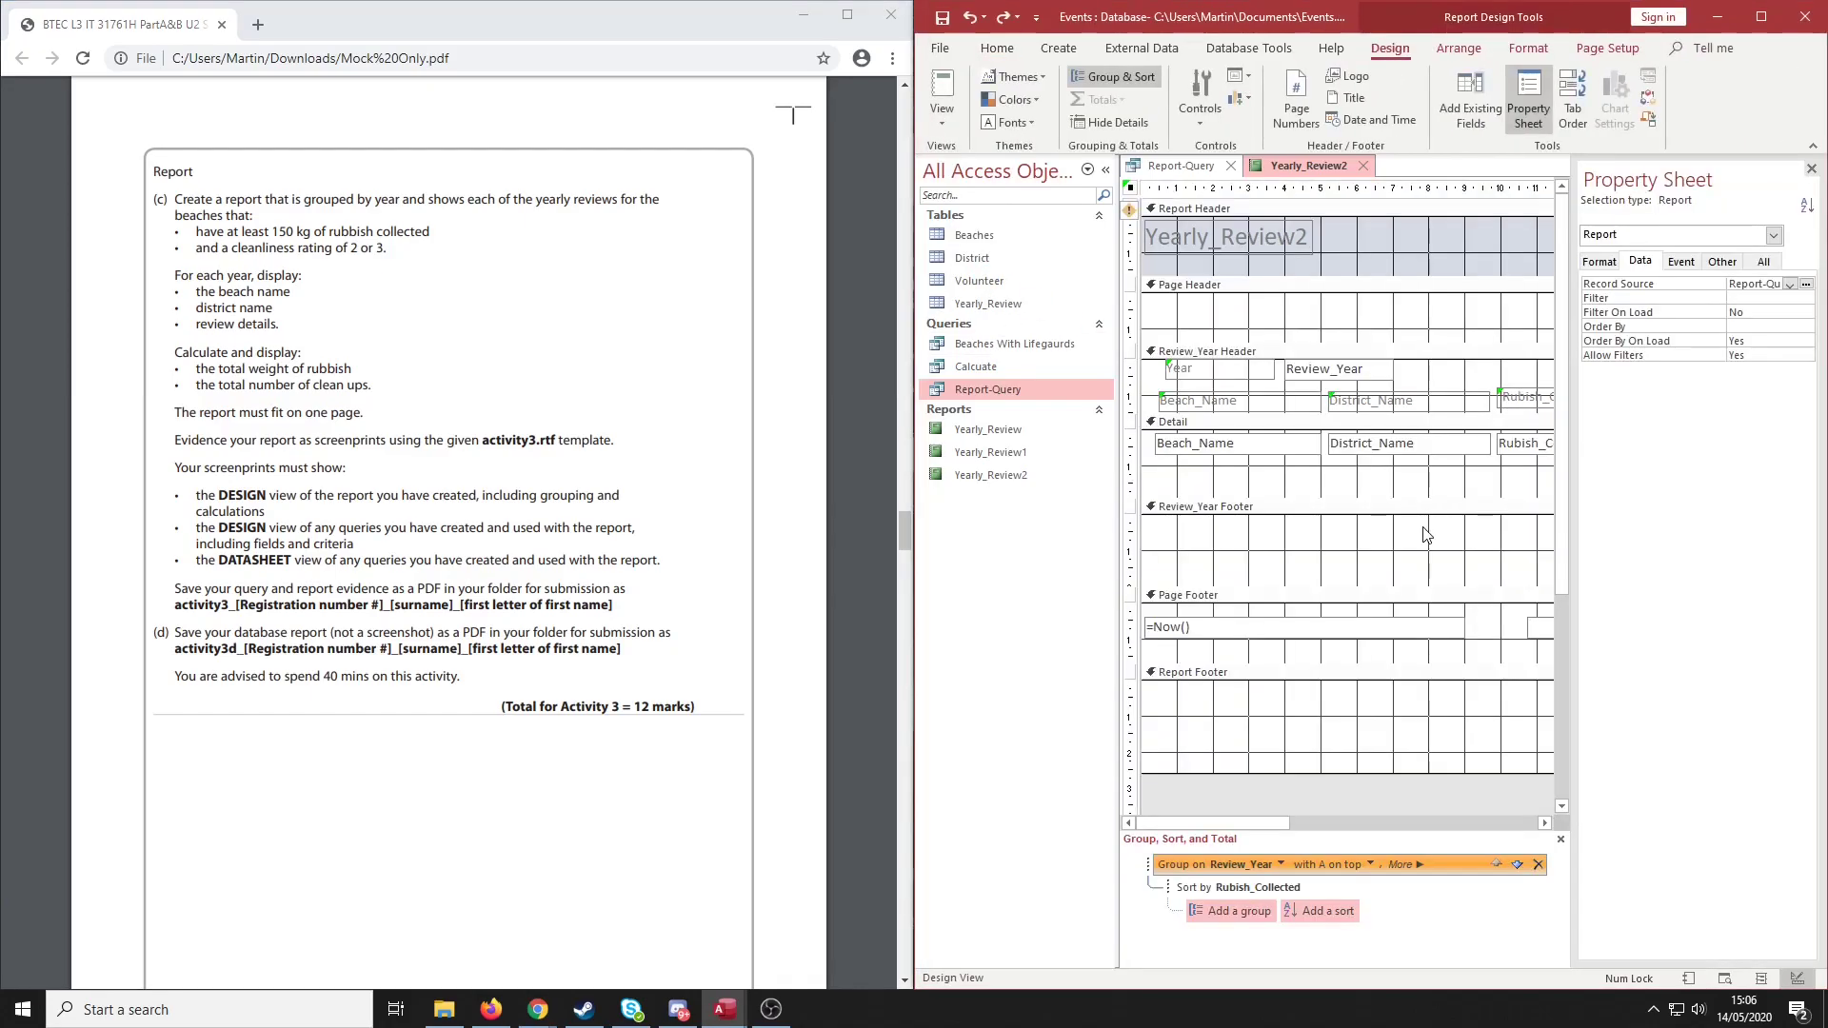
pyautogui.click(1762, 18)
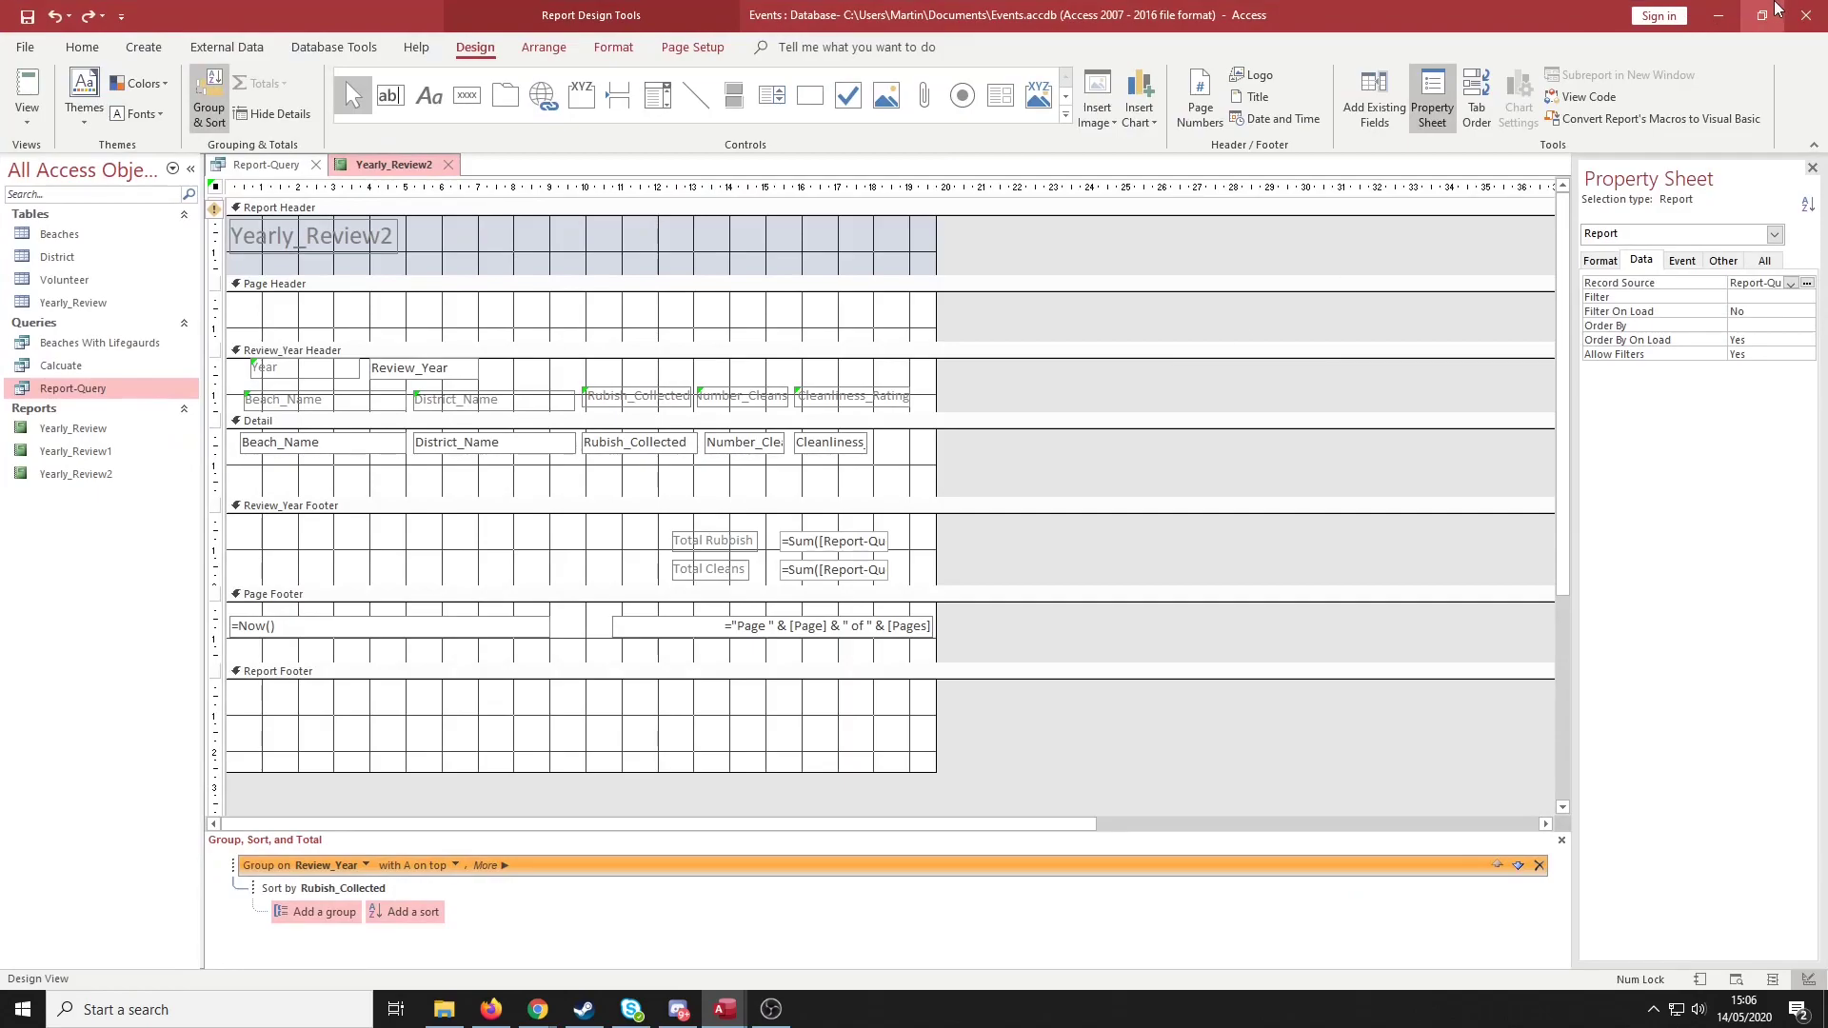
pyautogui.doubleClick(1571, 10)
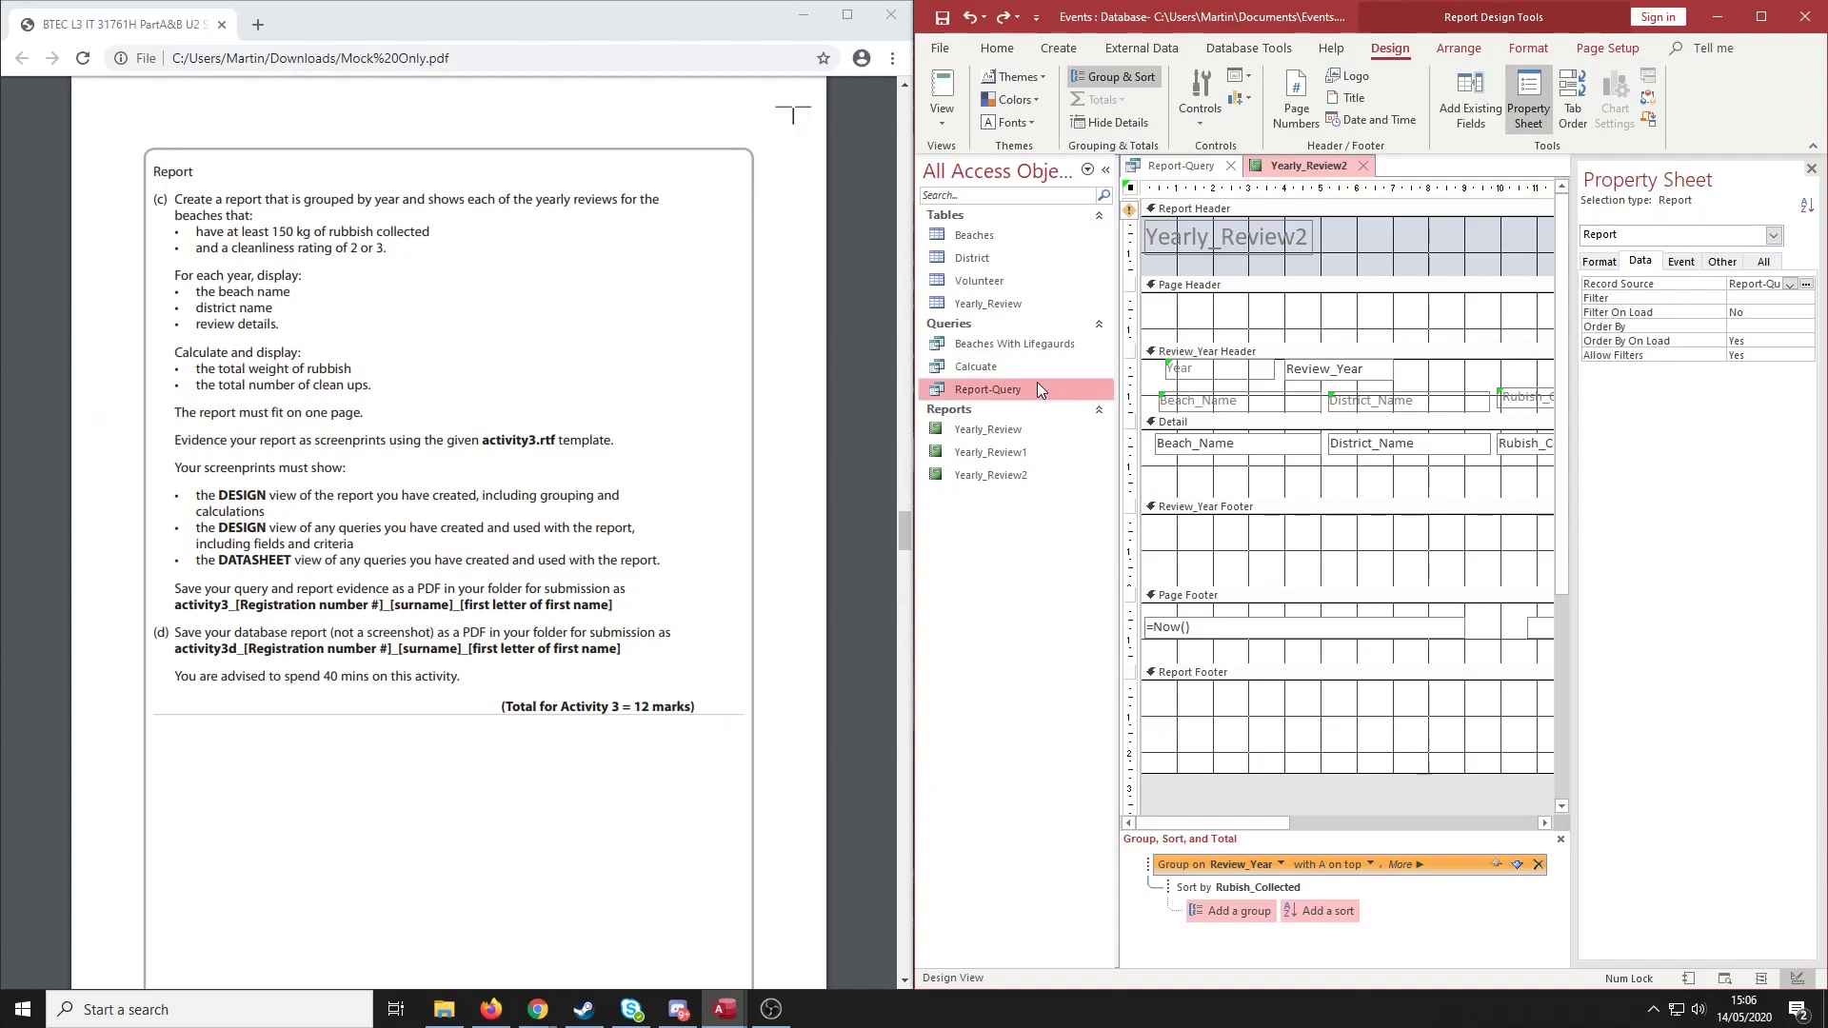
# Open Report-Query in Datasheet View and switch it to Design View to review its fields
pyautogui.doubleClick(1011, 387)
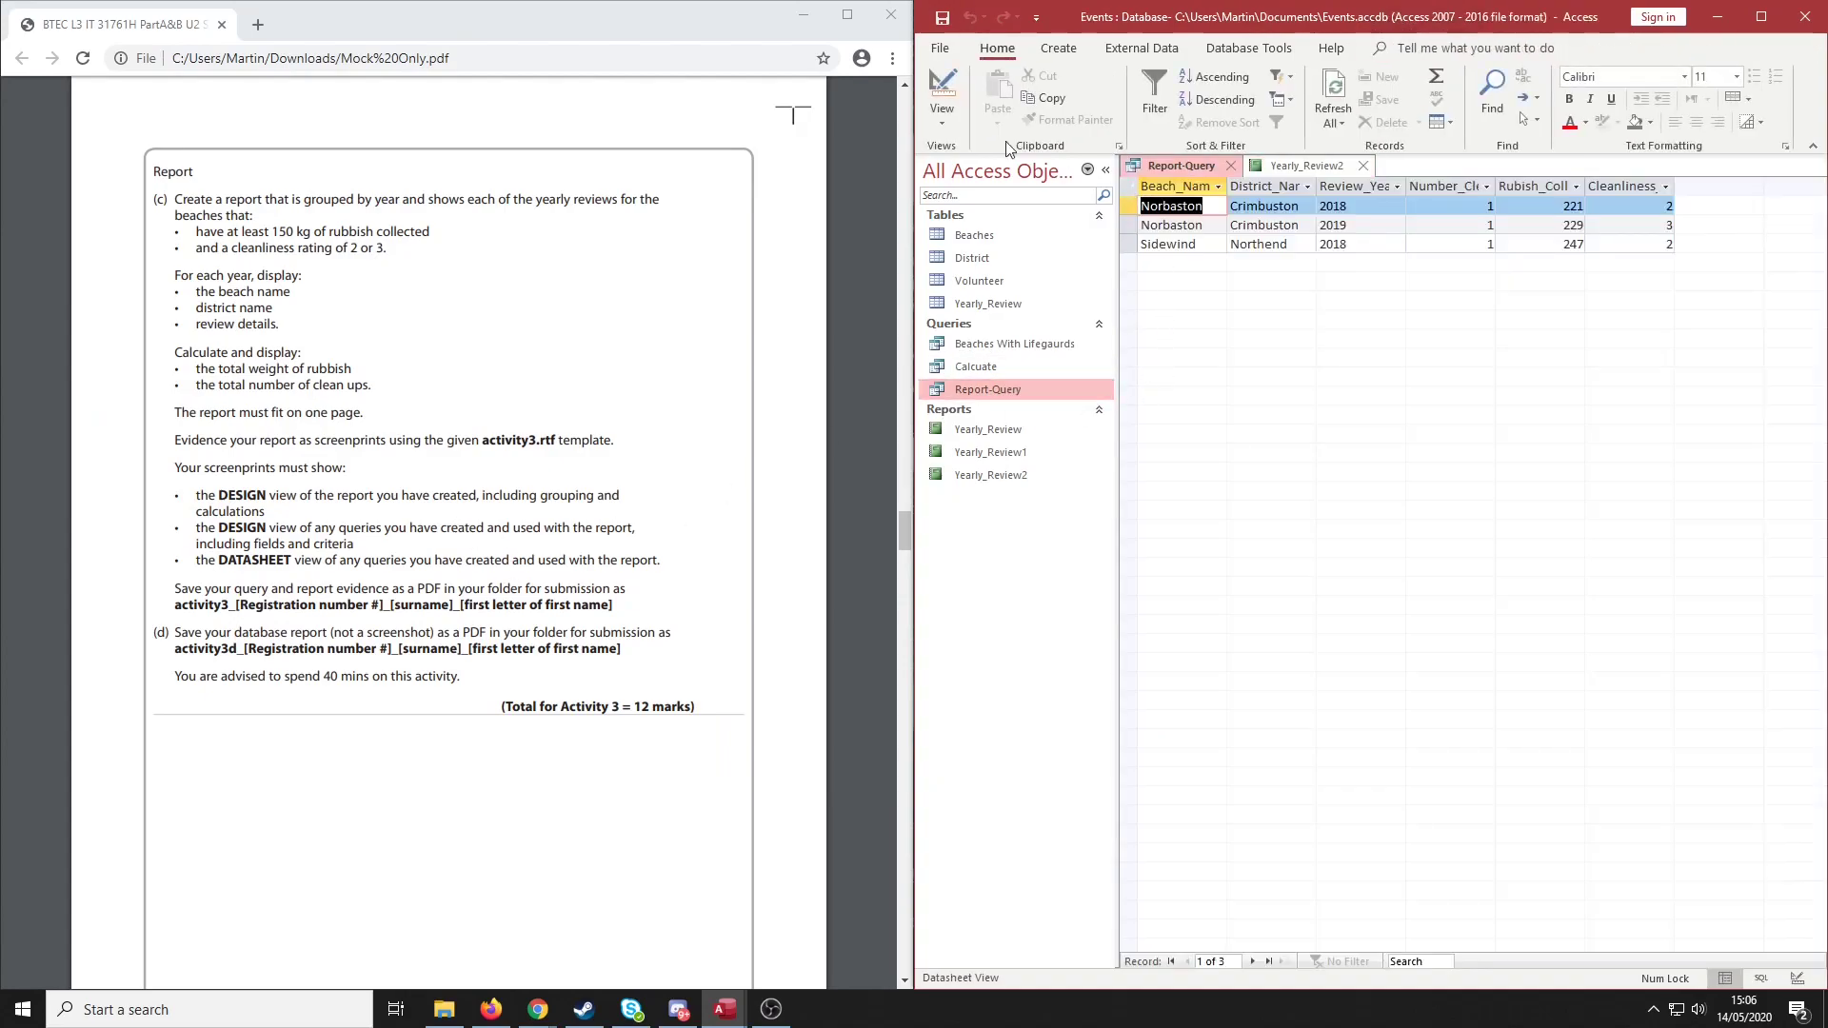
pyautogui.click(943, 88)
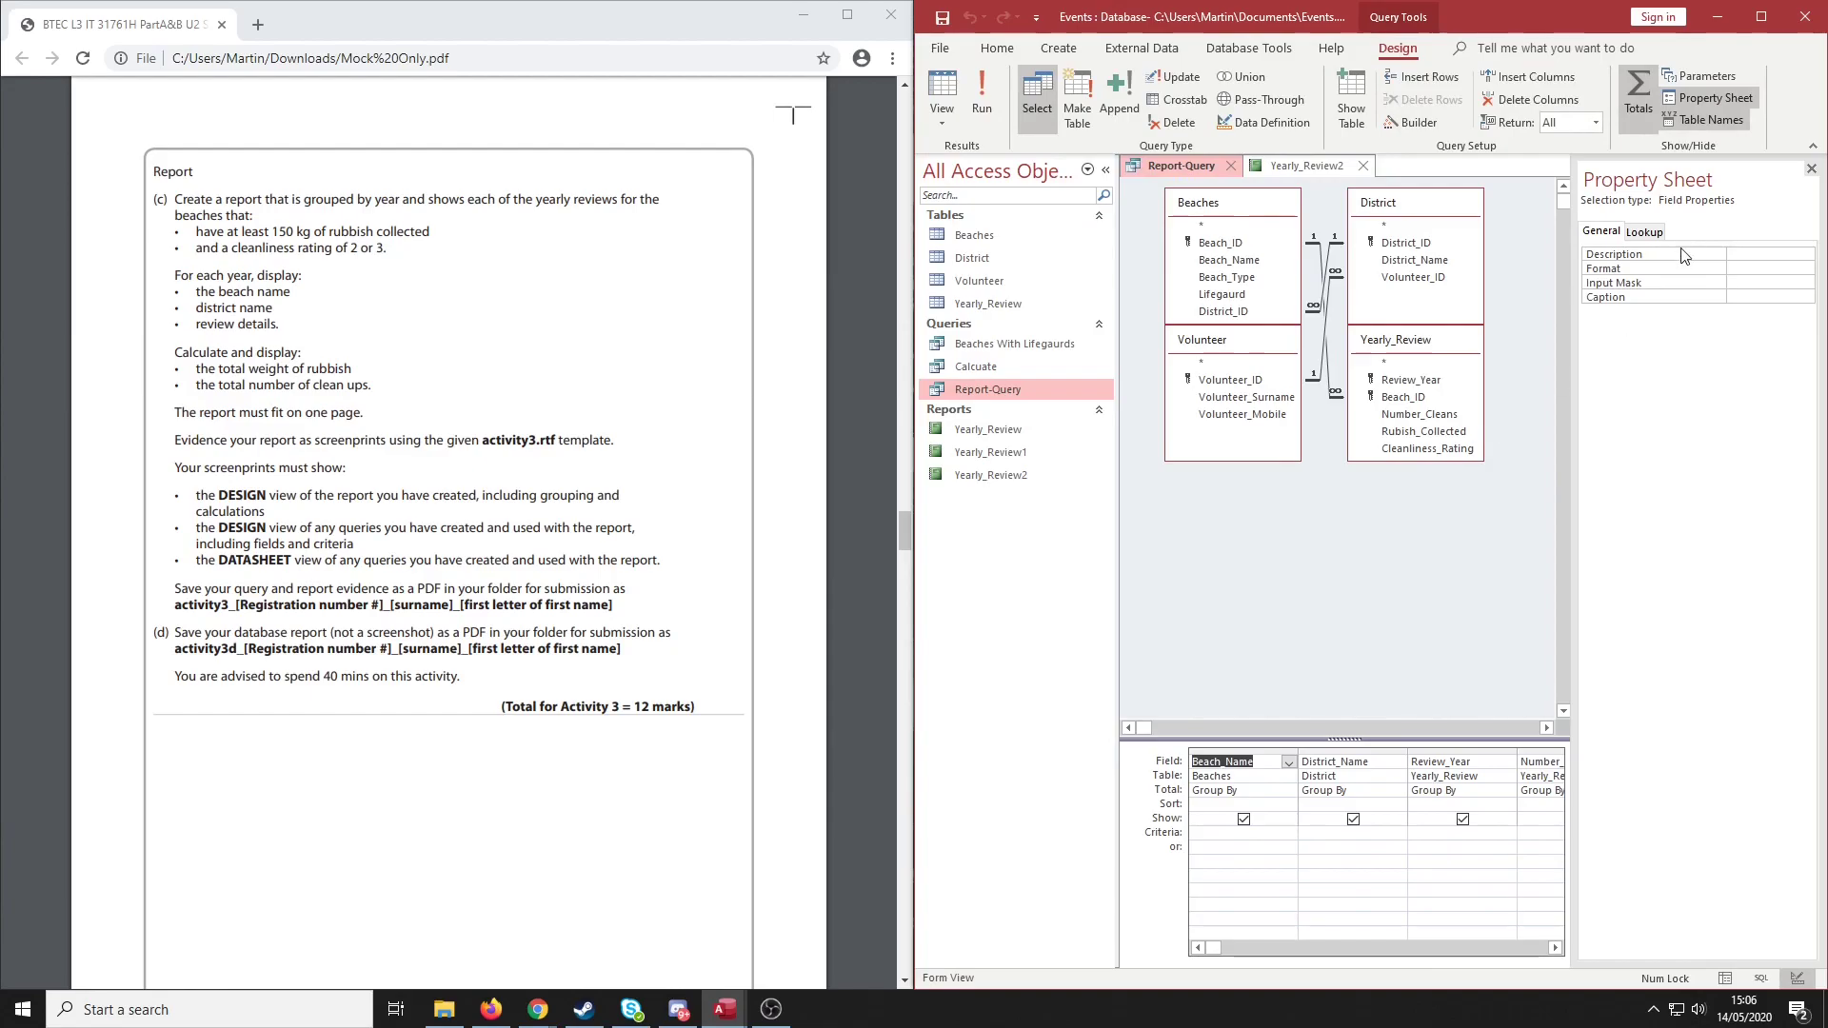
# Enlarge the Access window to examine Report-Query's full field and criteria grid, and place it back beside the requirements PDF
pyautogui.click(1757, 21)
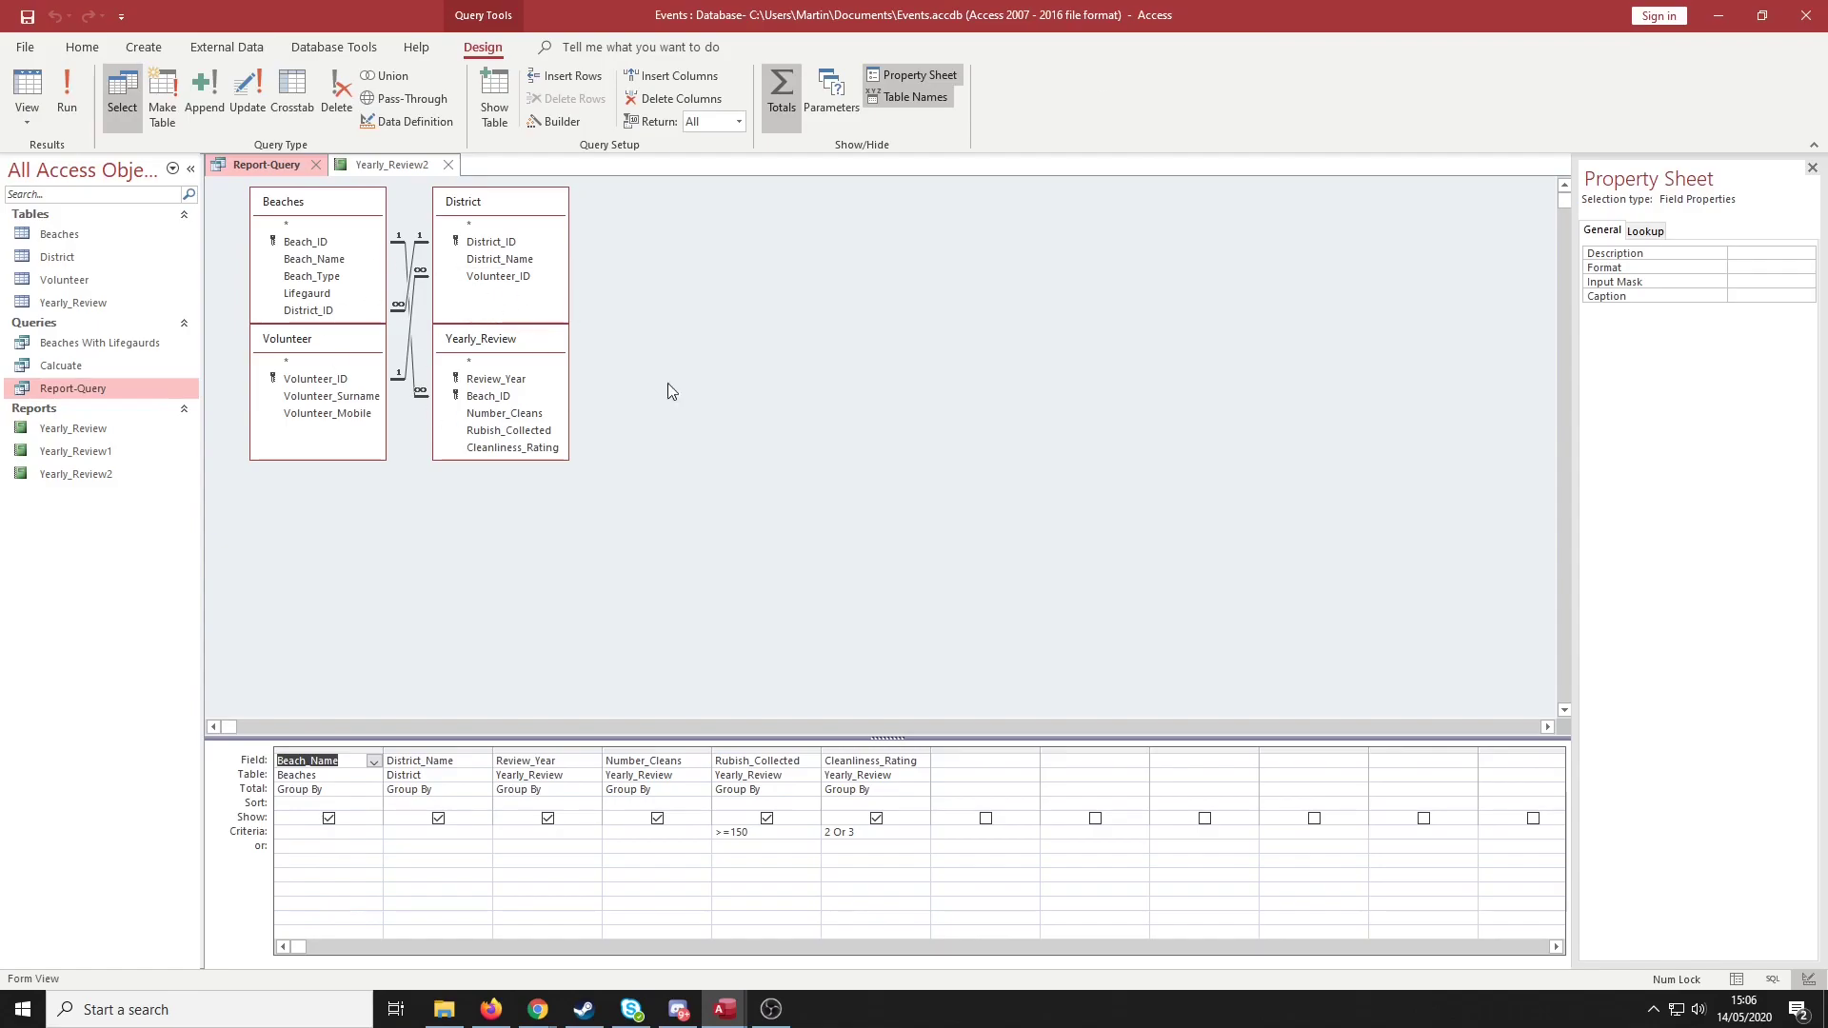
pyautogui.moveTo(1223, 21); pyautogui.dragTo(1823, 167)
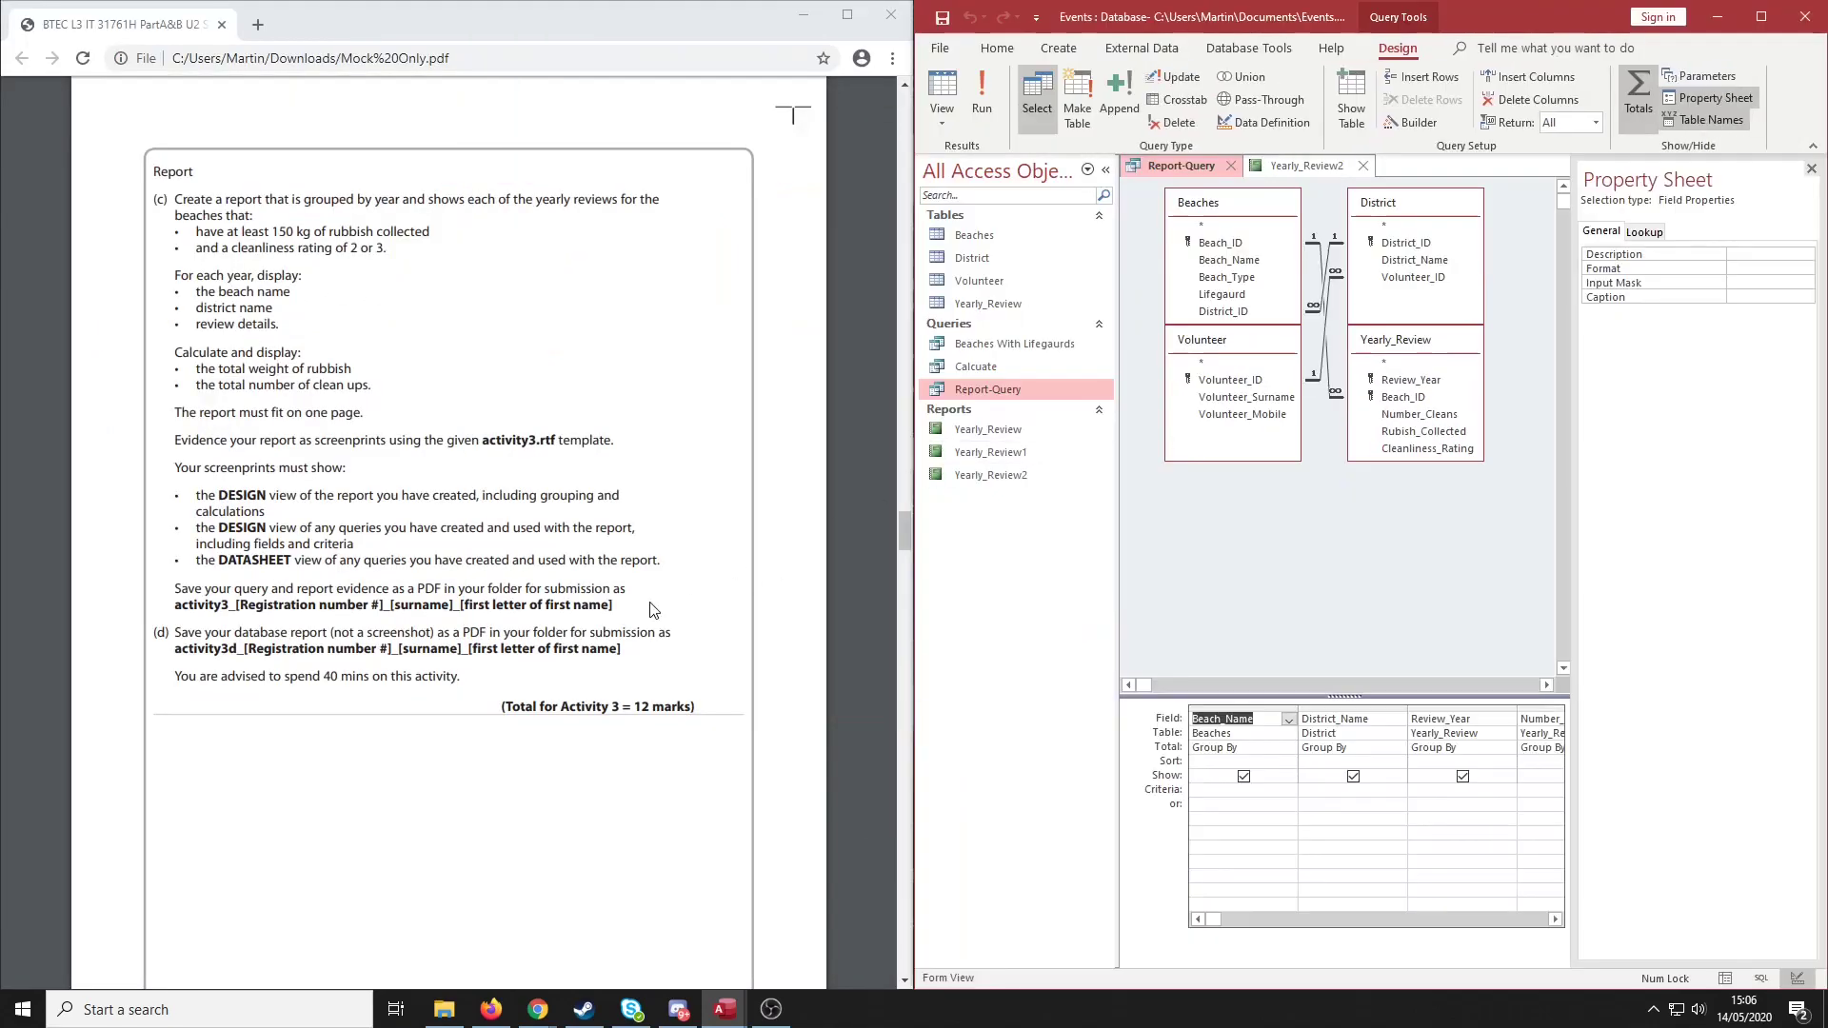
pyautogui.click(255, 552)
pyautogui.moveTo(309, 549); pyautogui.dragTo(316, 553)
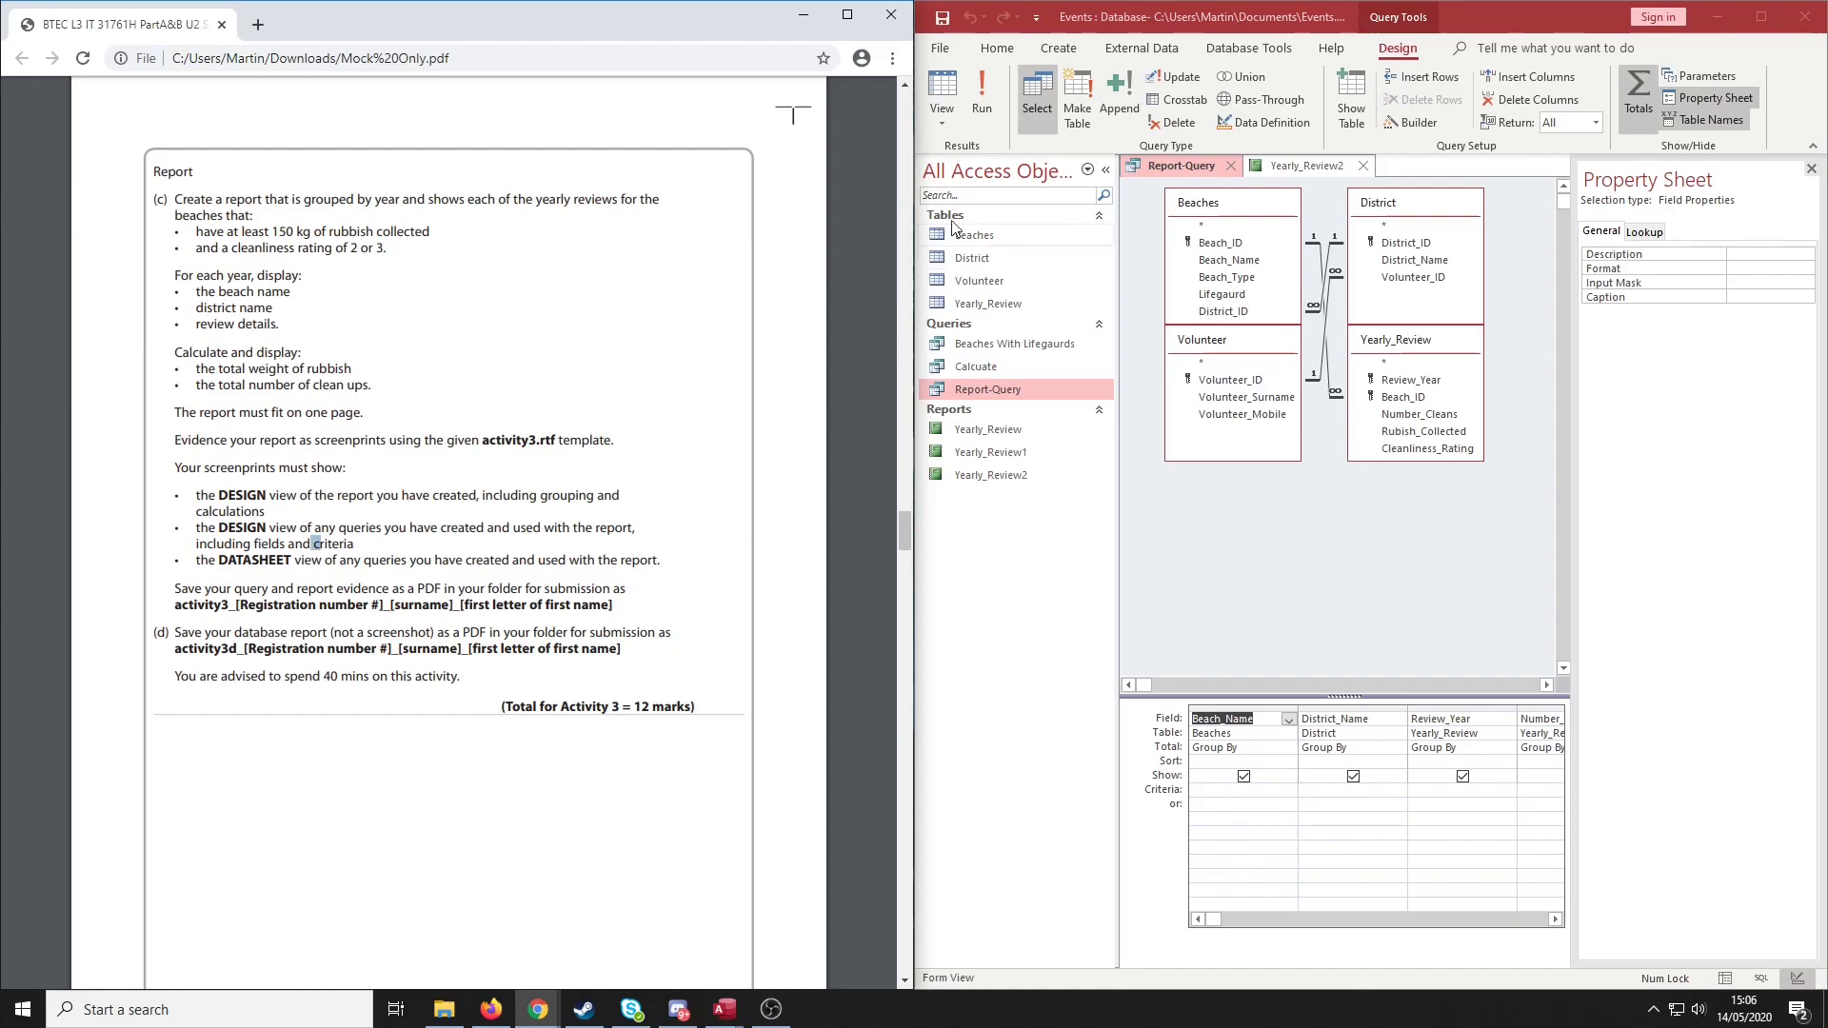
# Show Report-Query in Datasheet View and read the PDF's instruction on saving the query and report evidence
pyautogui.click(955, 95)
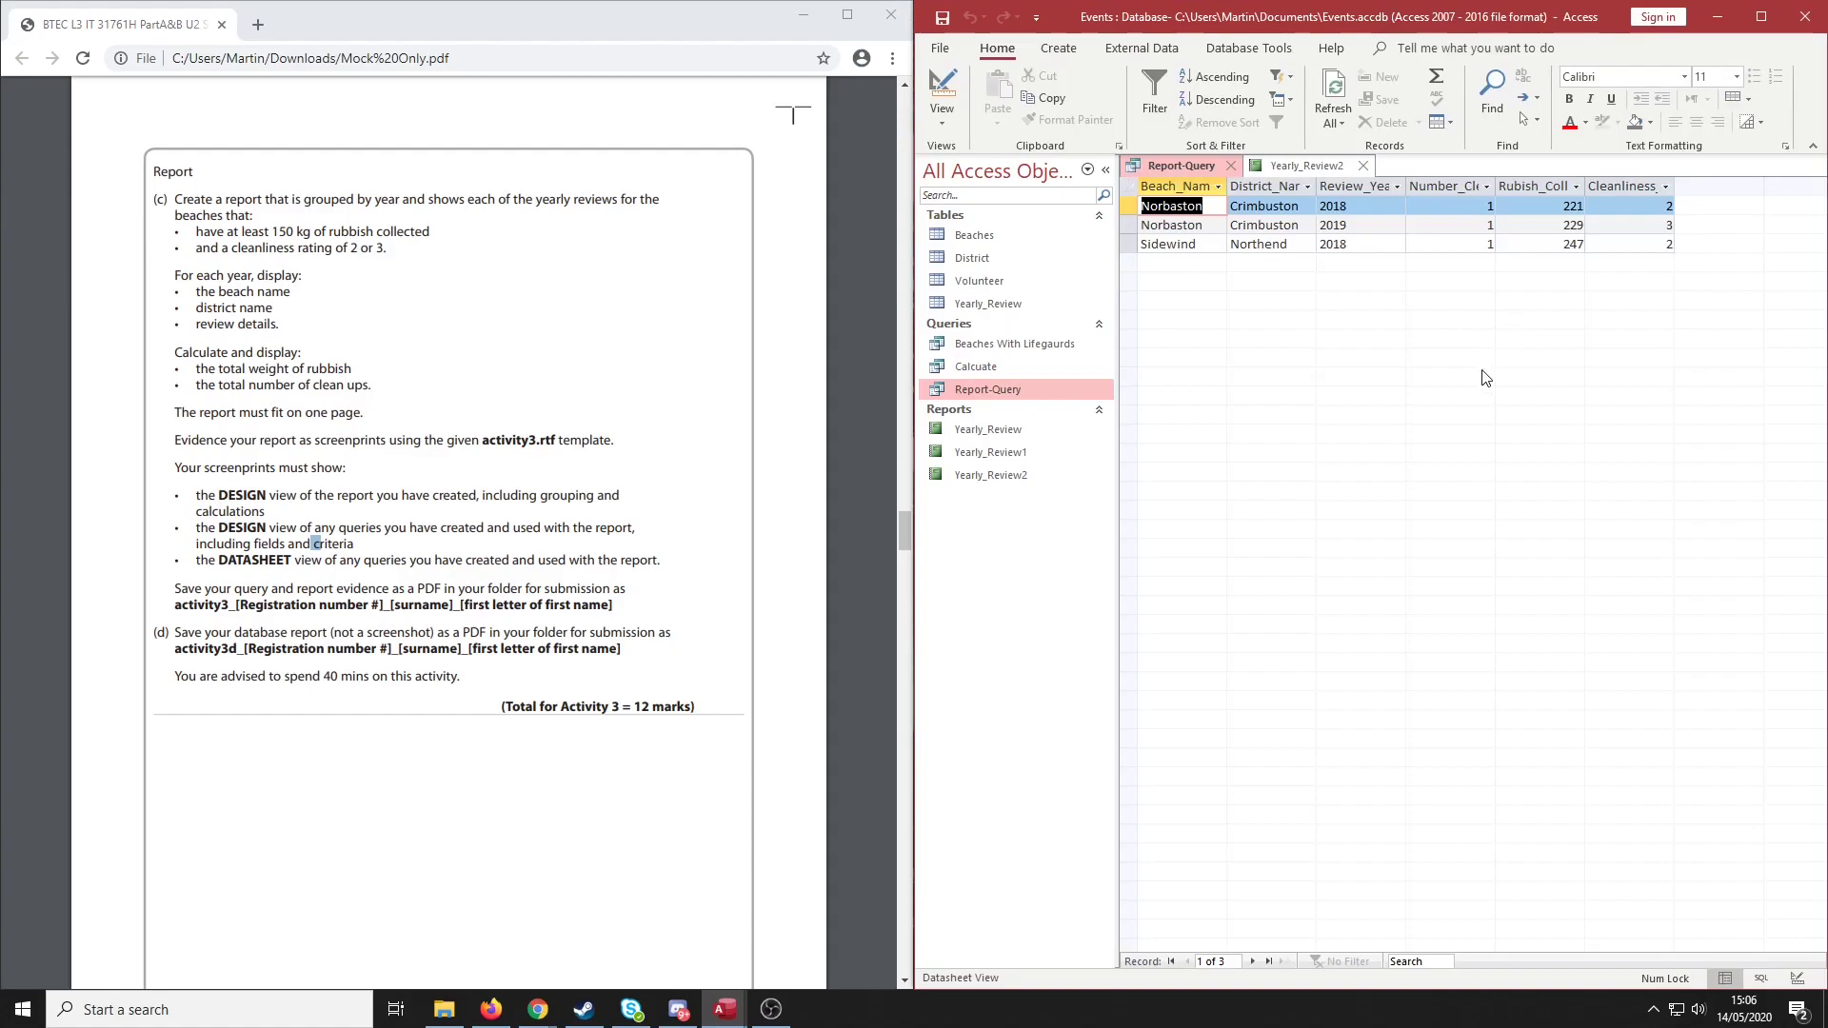
pyautogui.click(282, 592)
pyautogui.moveTo(195, 588); pyautogui.dragTo(535, 587)
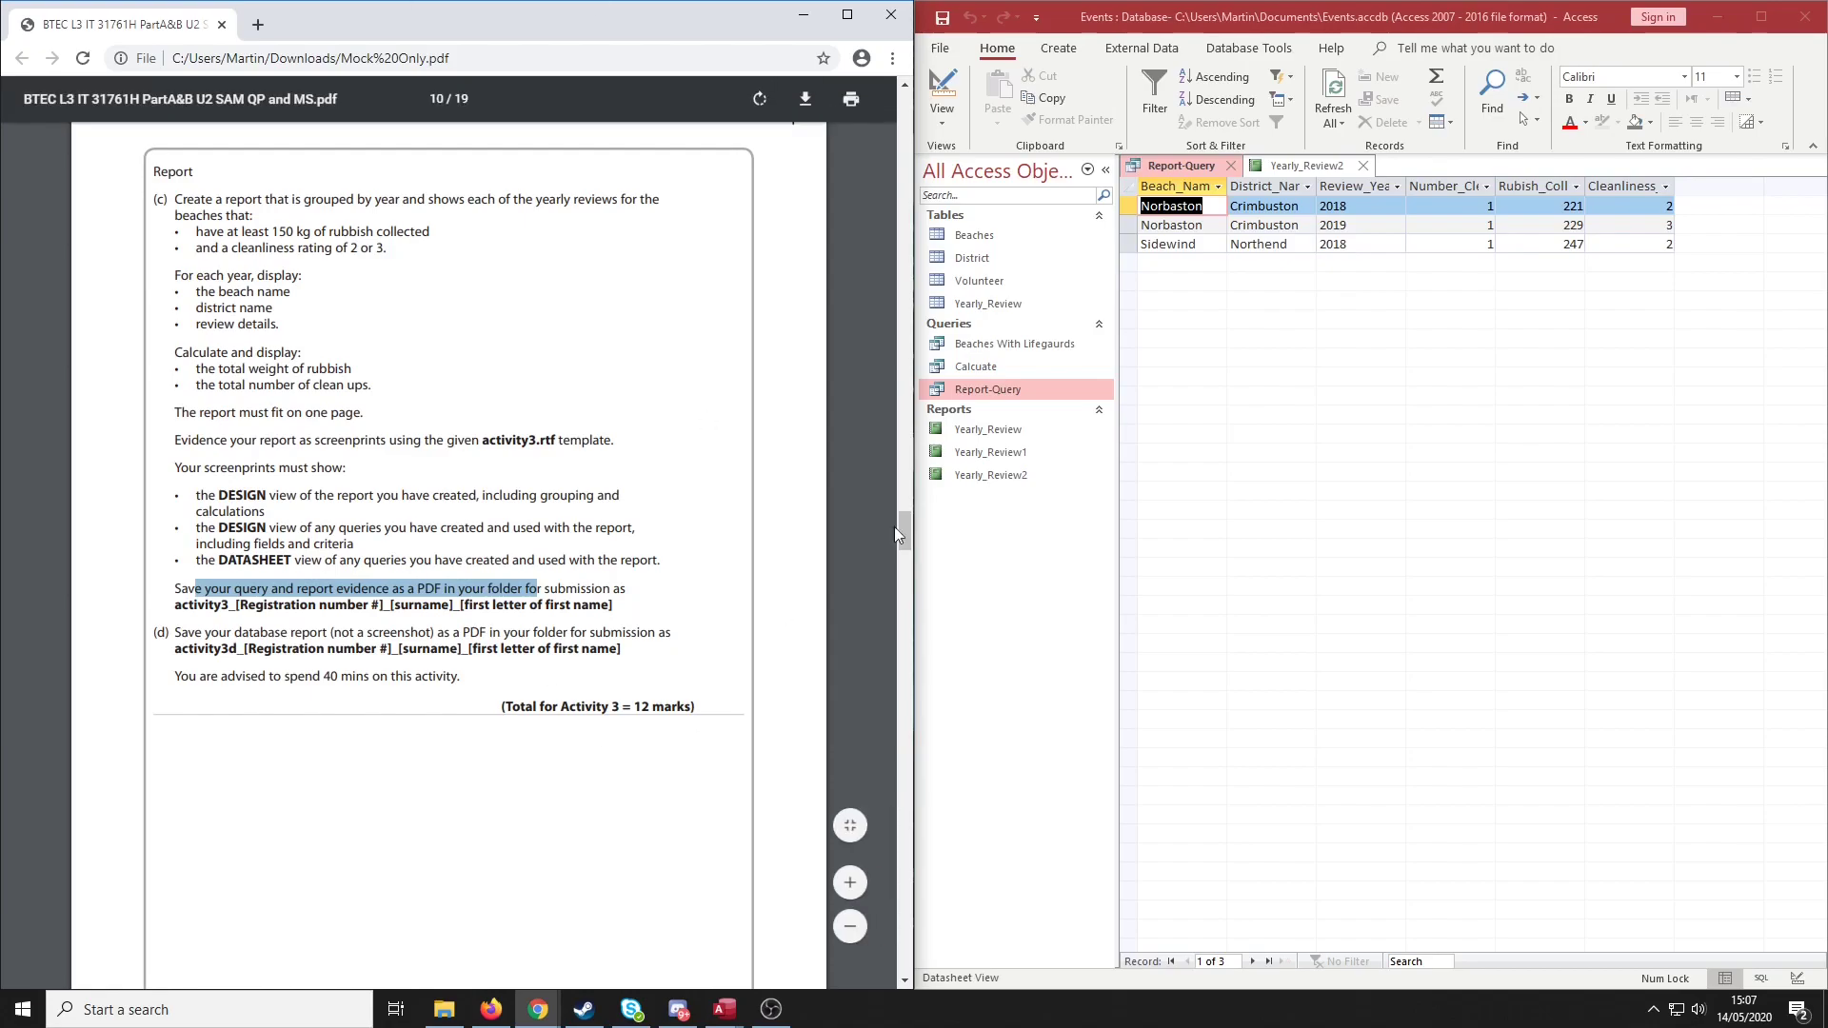
# Return to the Yearly_Review2 report and review its yearly records and totals in Report View
pyautogui.click(1320, 162)
pyautogui.click(1321, 162)
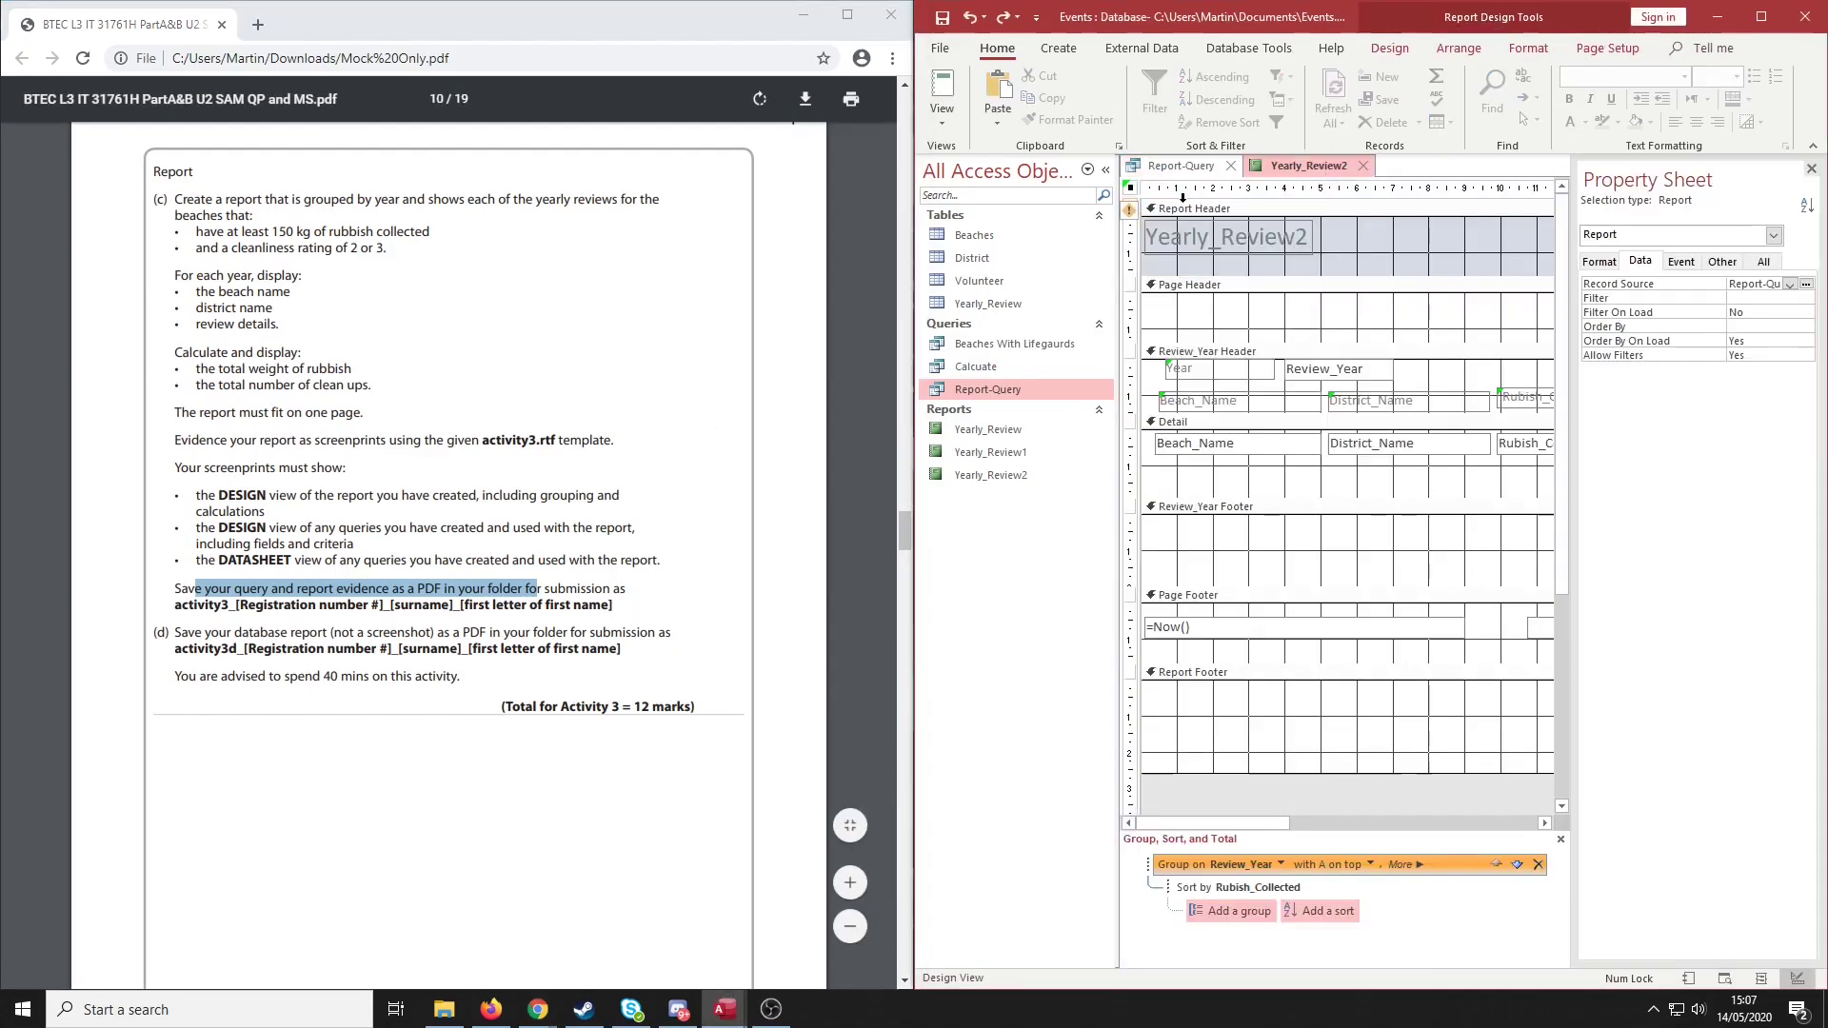
pyautogui.hotkey('ctrl', '.')
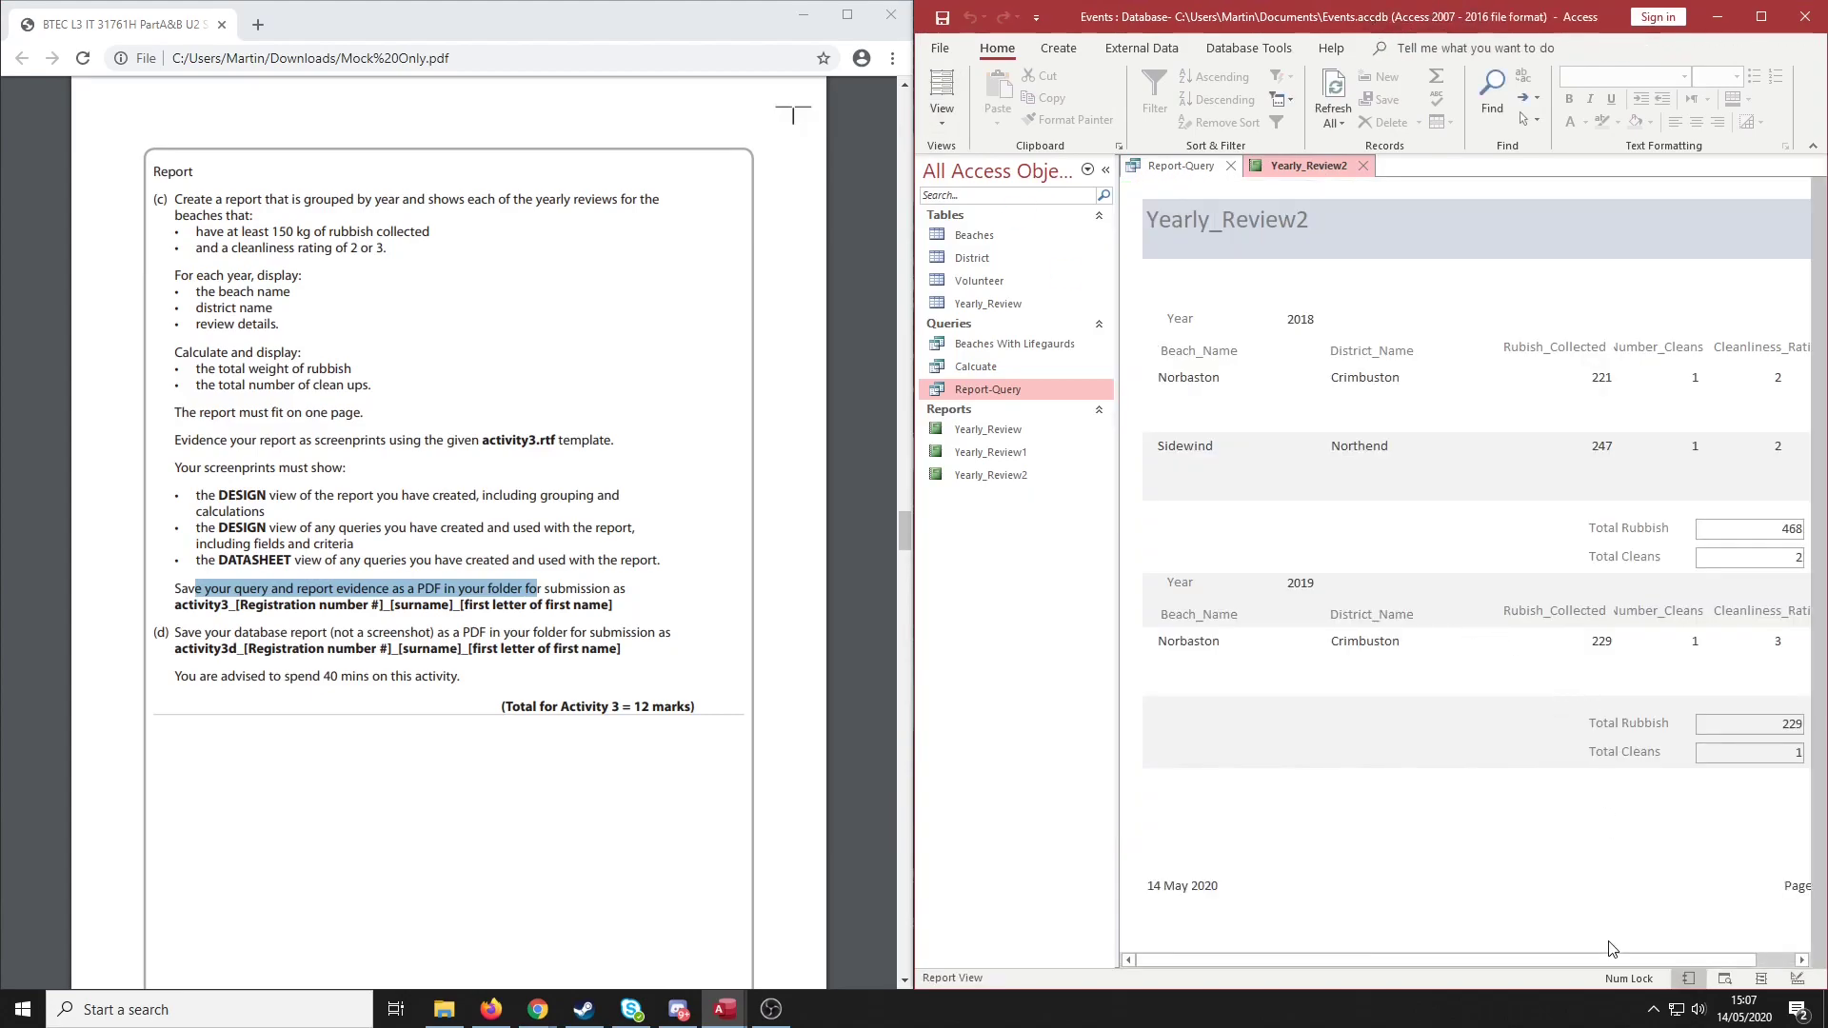
pyautogui.moveTo(1592, 960)
pyautogui.mouseDown()
pyautogui.moveTo(1632, 960)
pyautogui.moveTo(1592, 960)
pyautogui.mouseUp()
# Change the title label in Yearly_Review2's report header to "Yearly Reports" and show the report in Report View
pyautogui.click(946, 123)
pyautogui.click(998, 282)
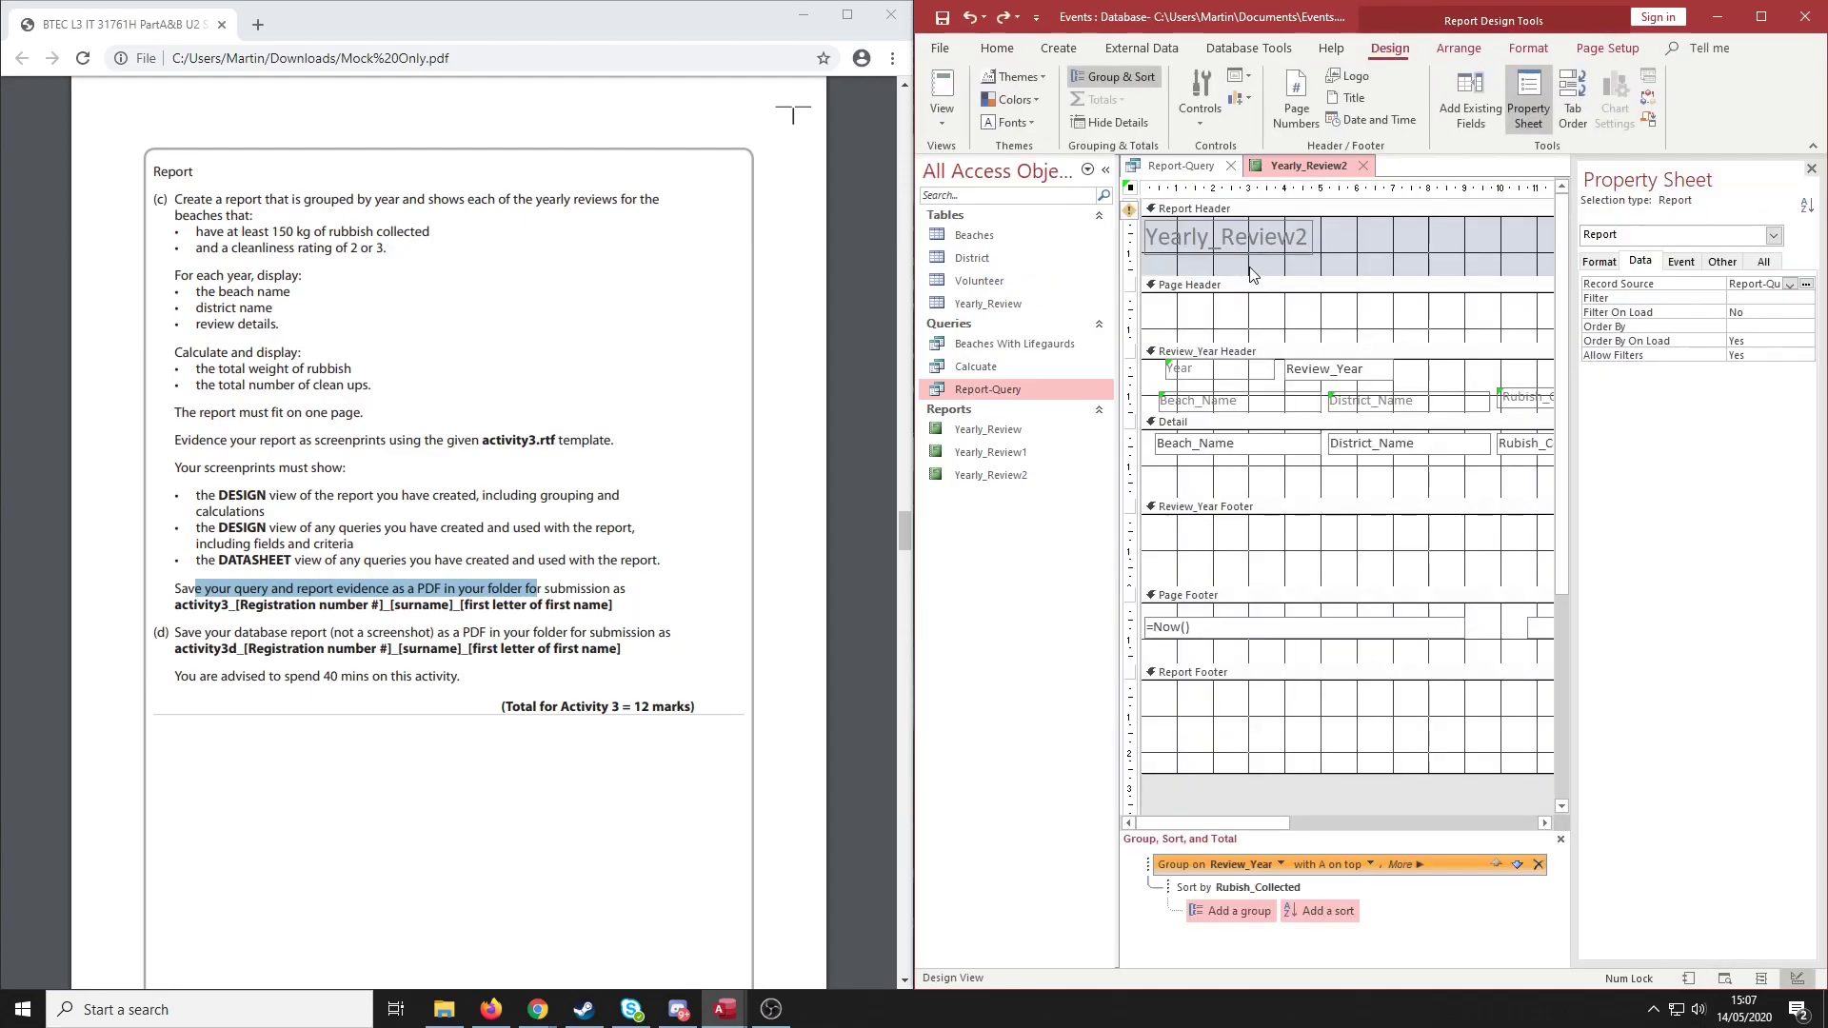
pyautogui.click(1300, 236)
pyautogui.click(1306, 233)
pyautogui.doubleClick(1307, 233)
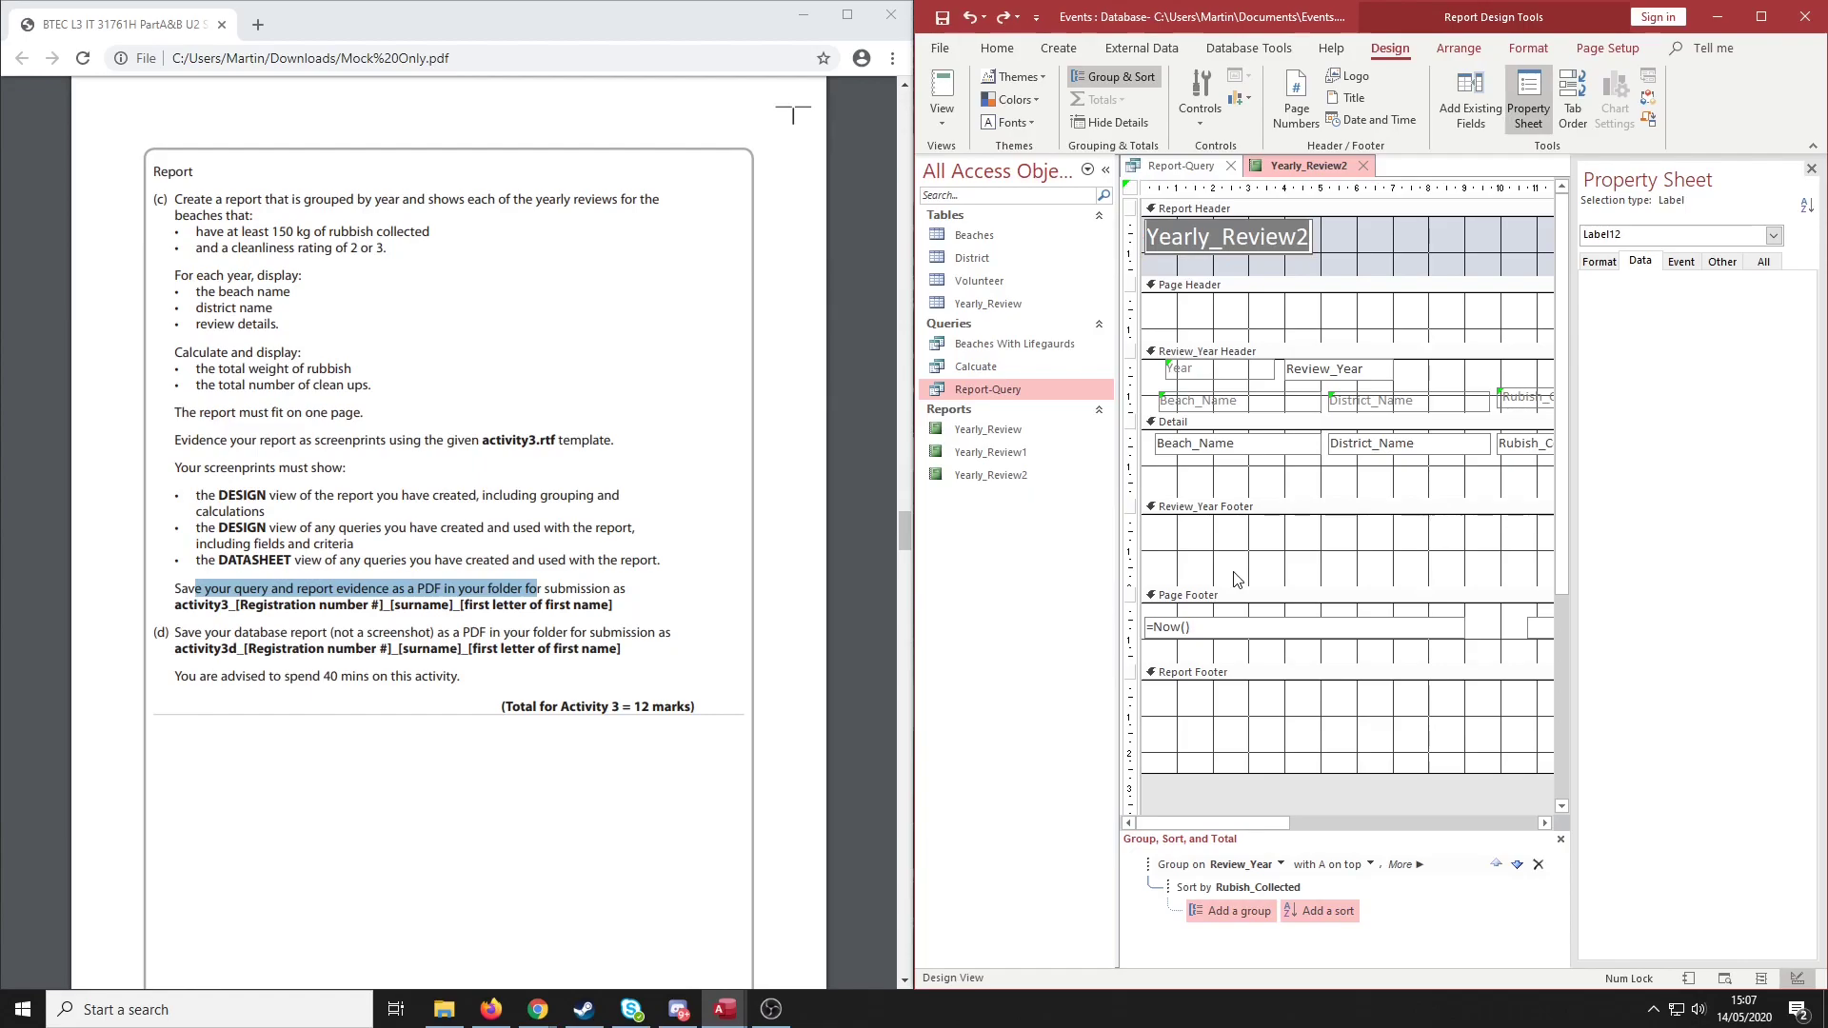
pyautogui.write('Yearly Reports')
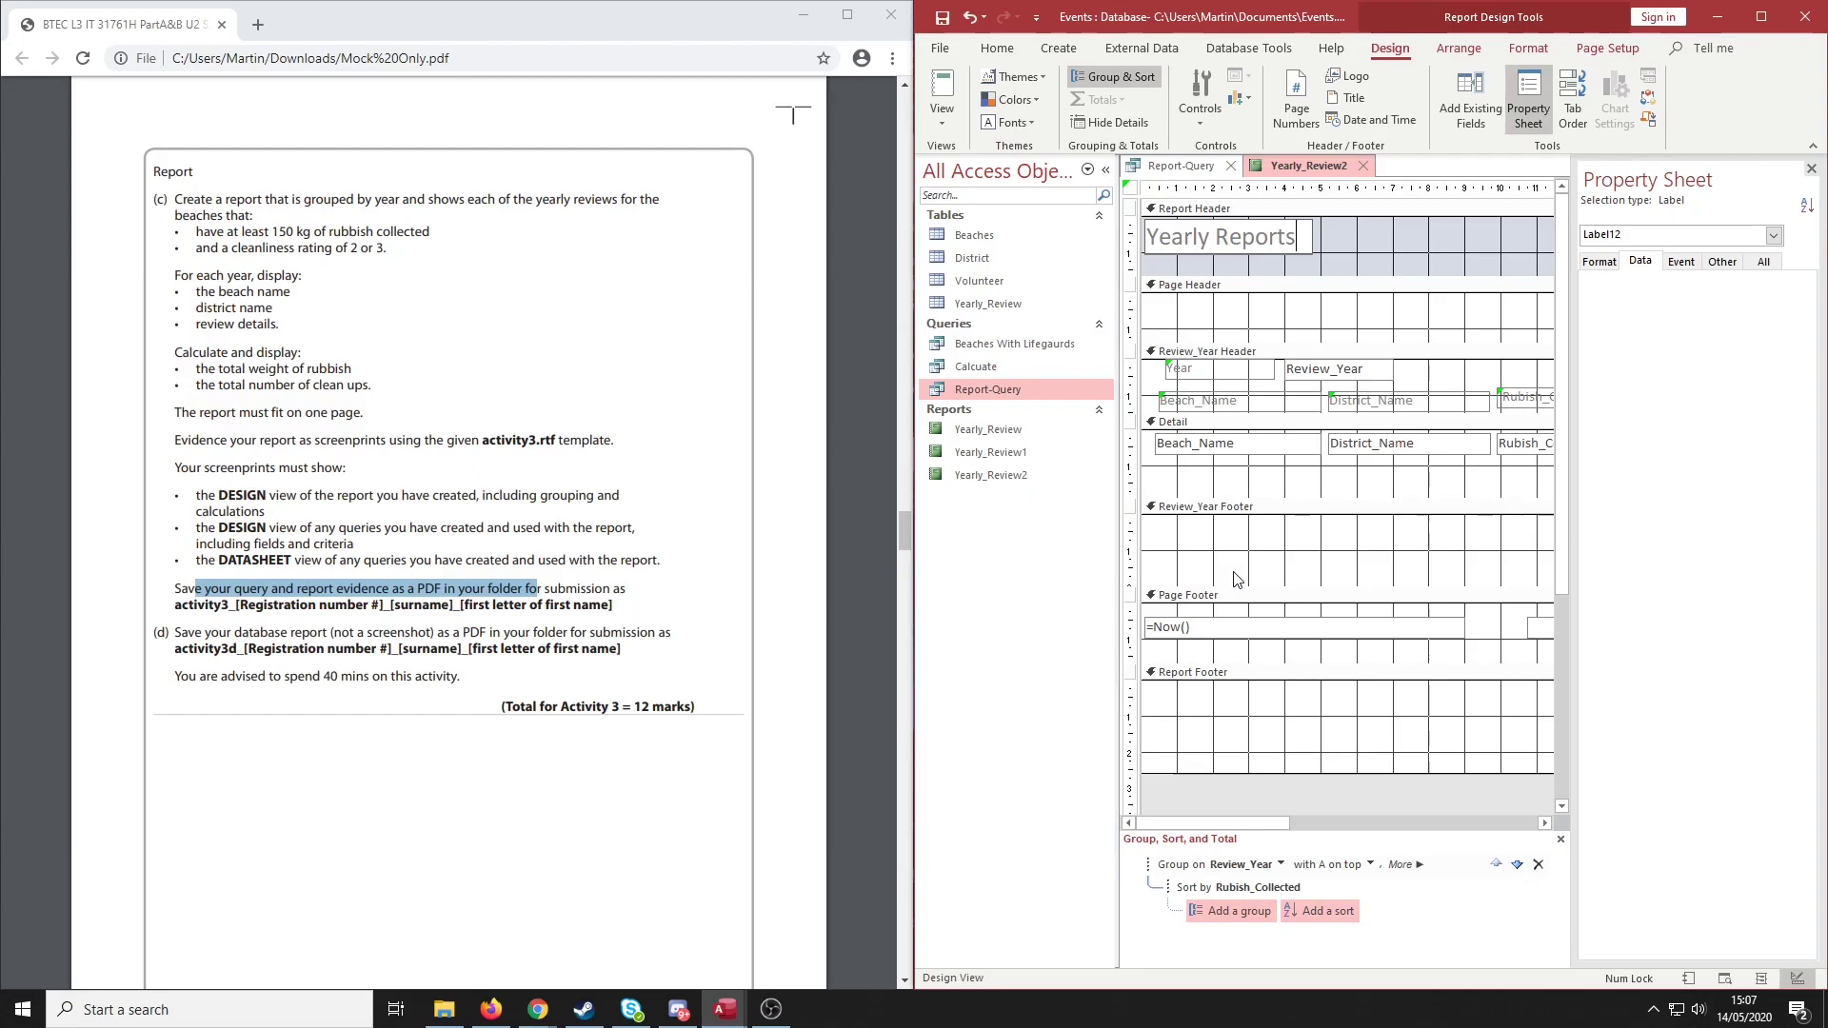
pyautogui.click(942, 84)
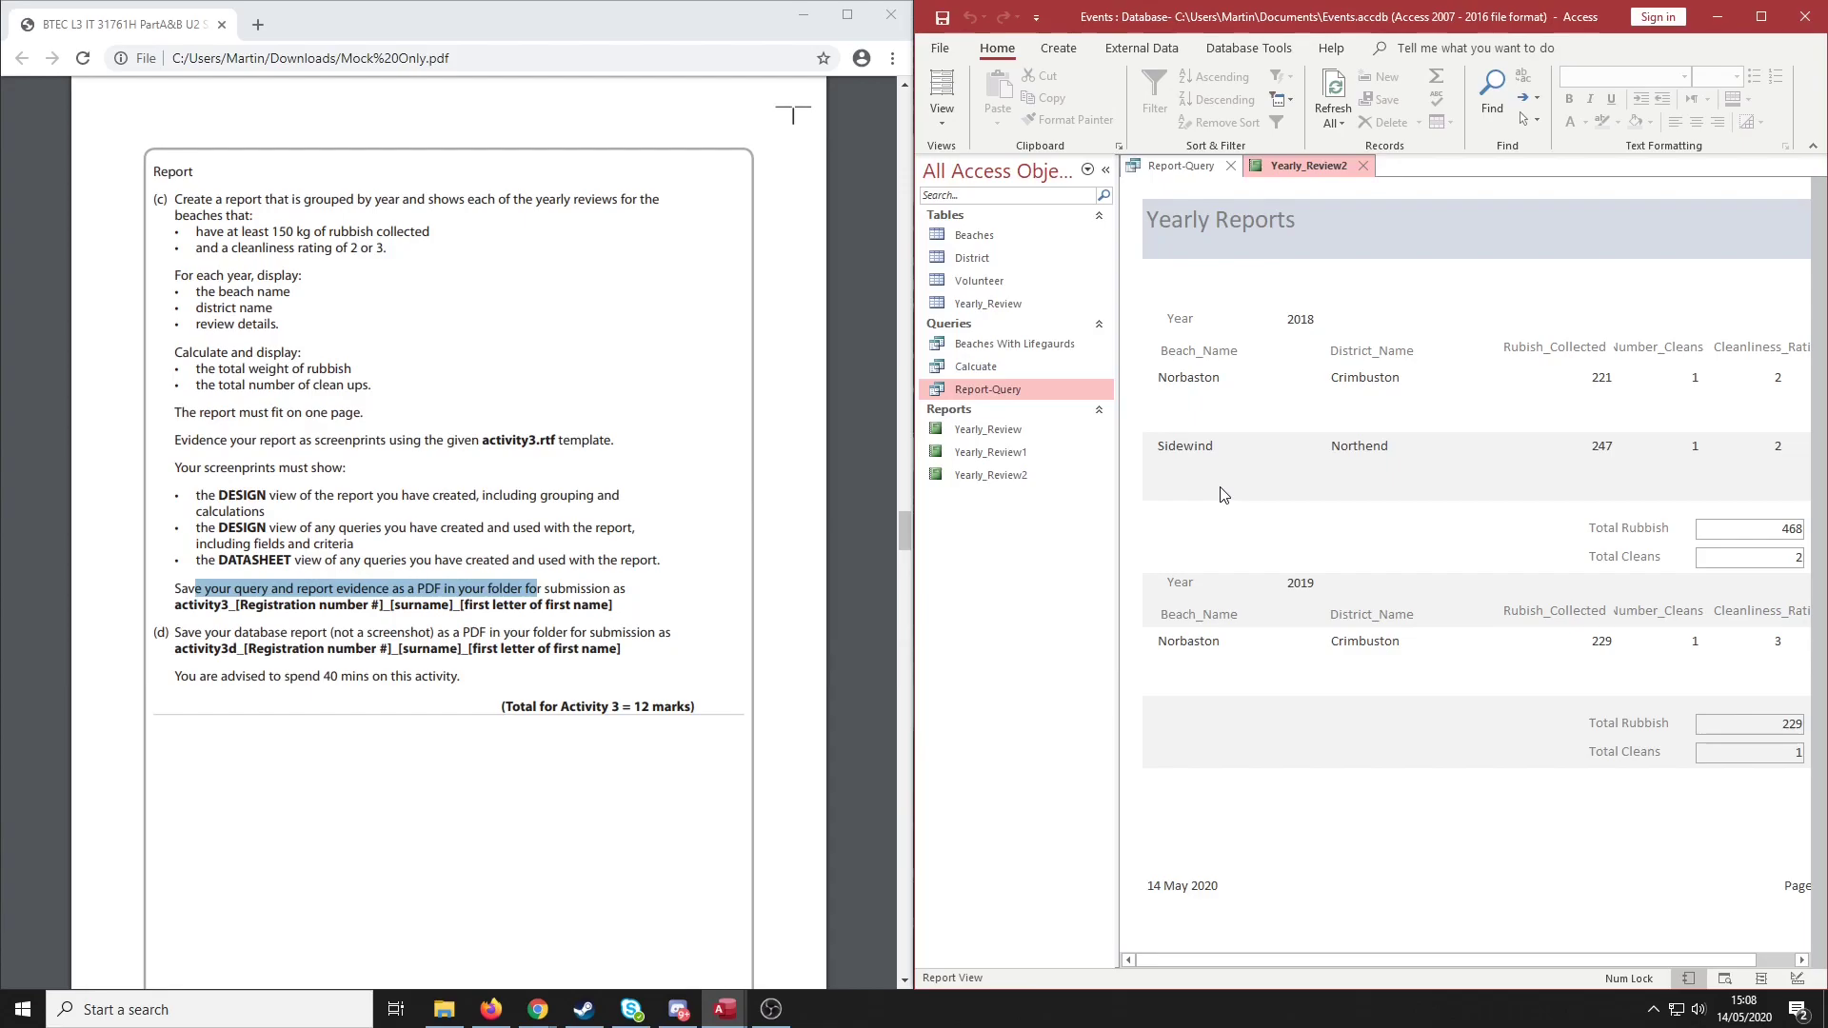
# Examine how the report, page and Review_Year headers pair with their footers in the report's Design View
pyautogui.click(942, 118)
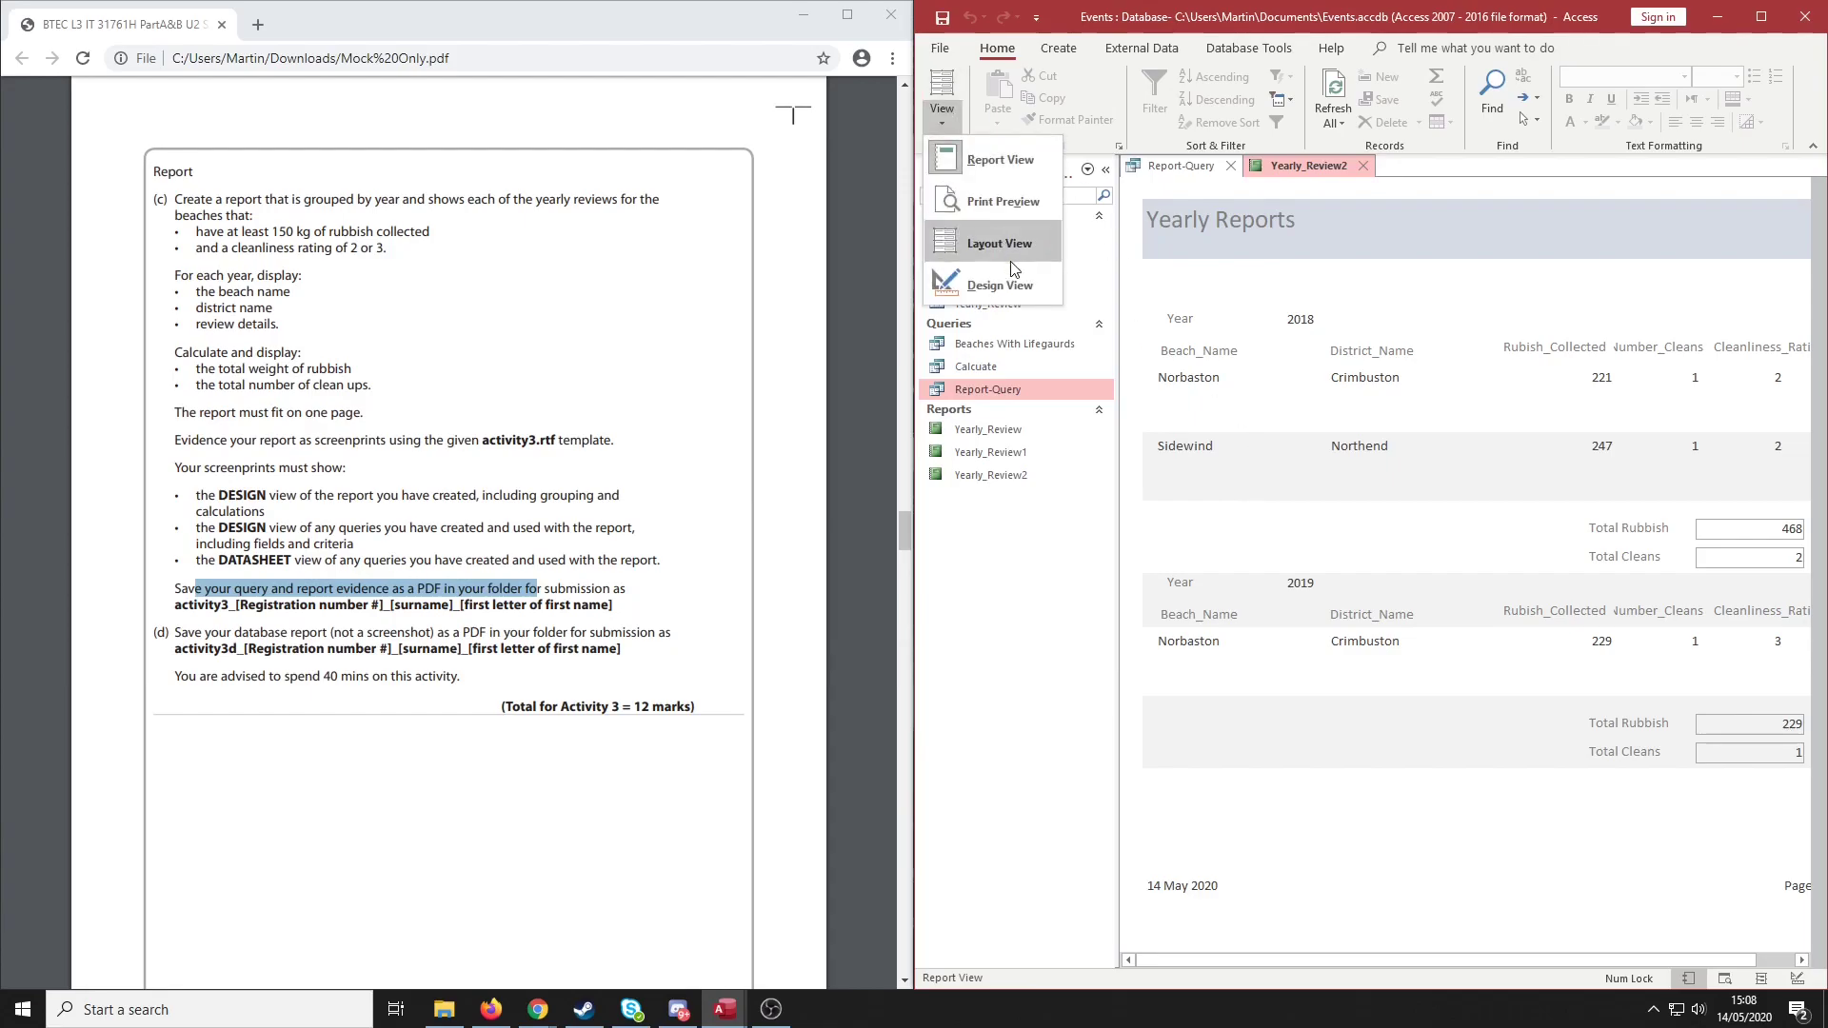
pyautogui.click(1009, 277)
pyautogui.click(1343, 692)
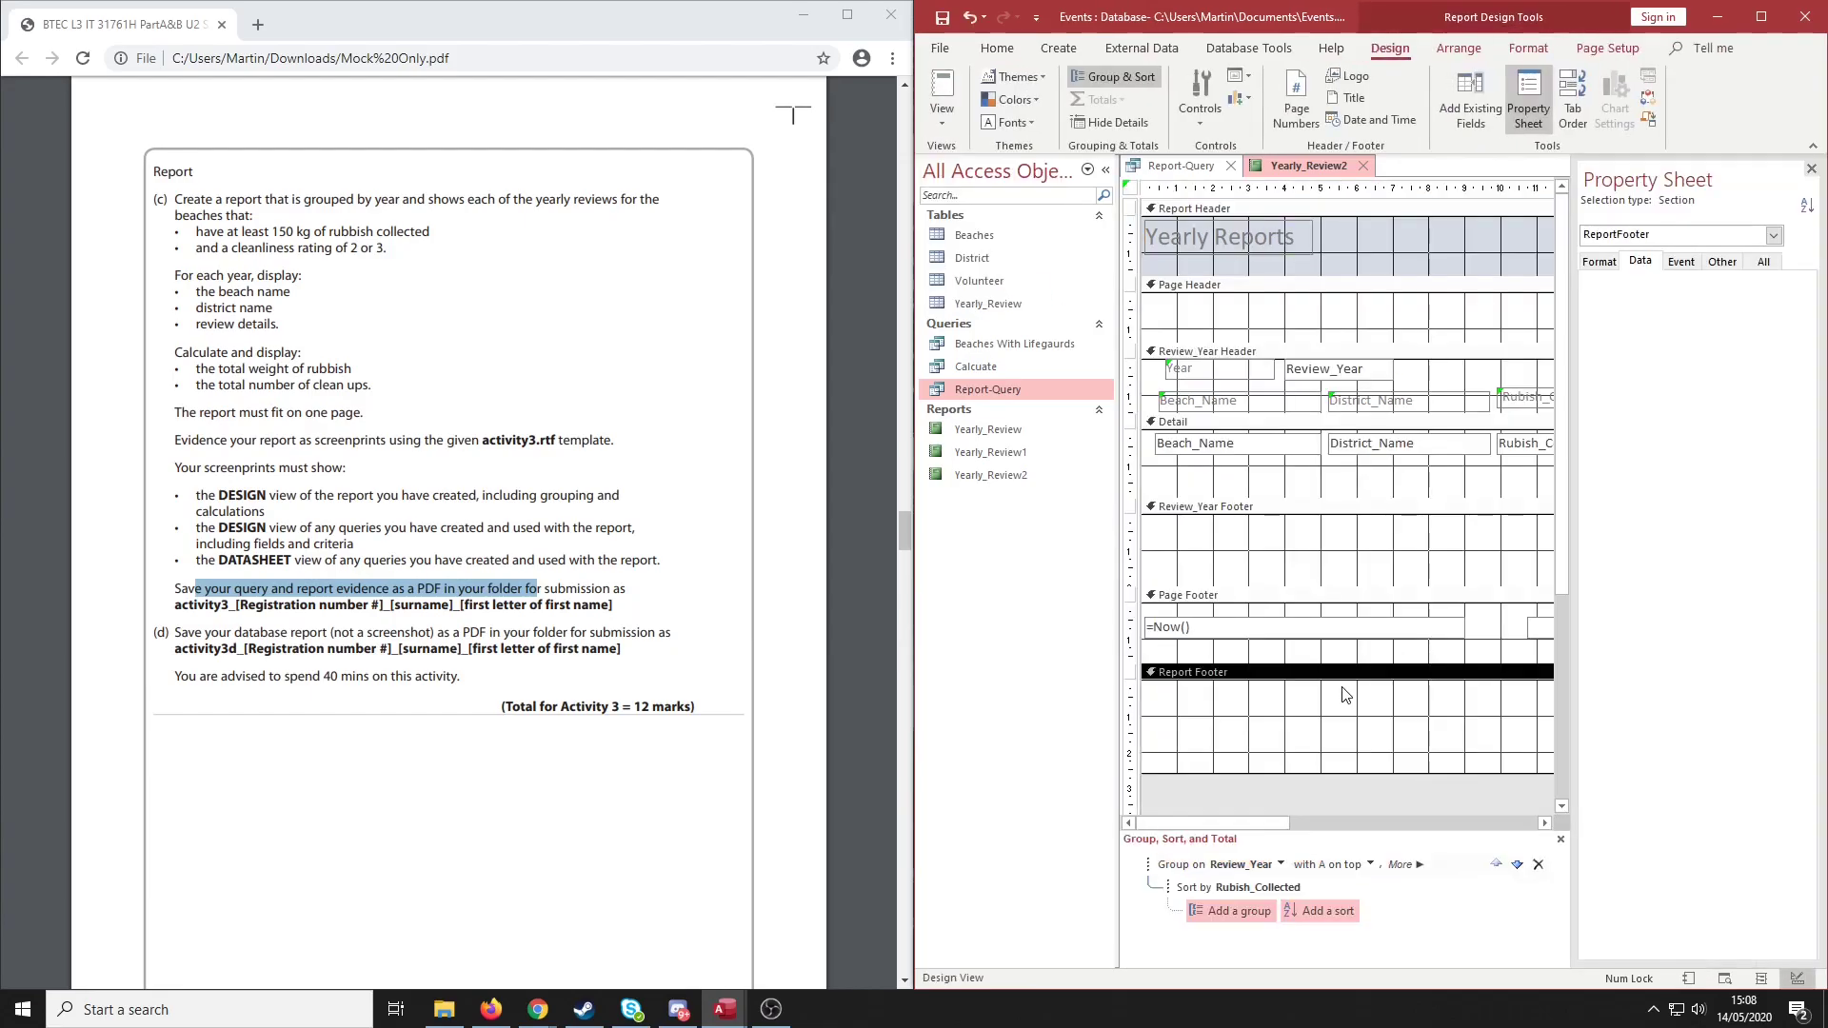
pyautogui.click(1228, 354)
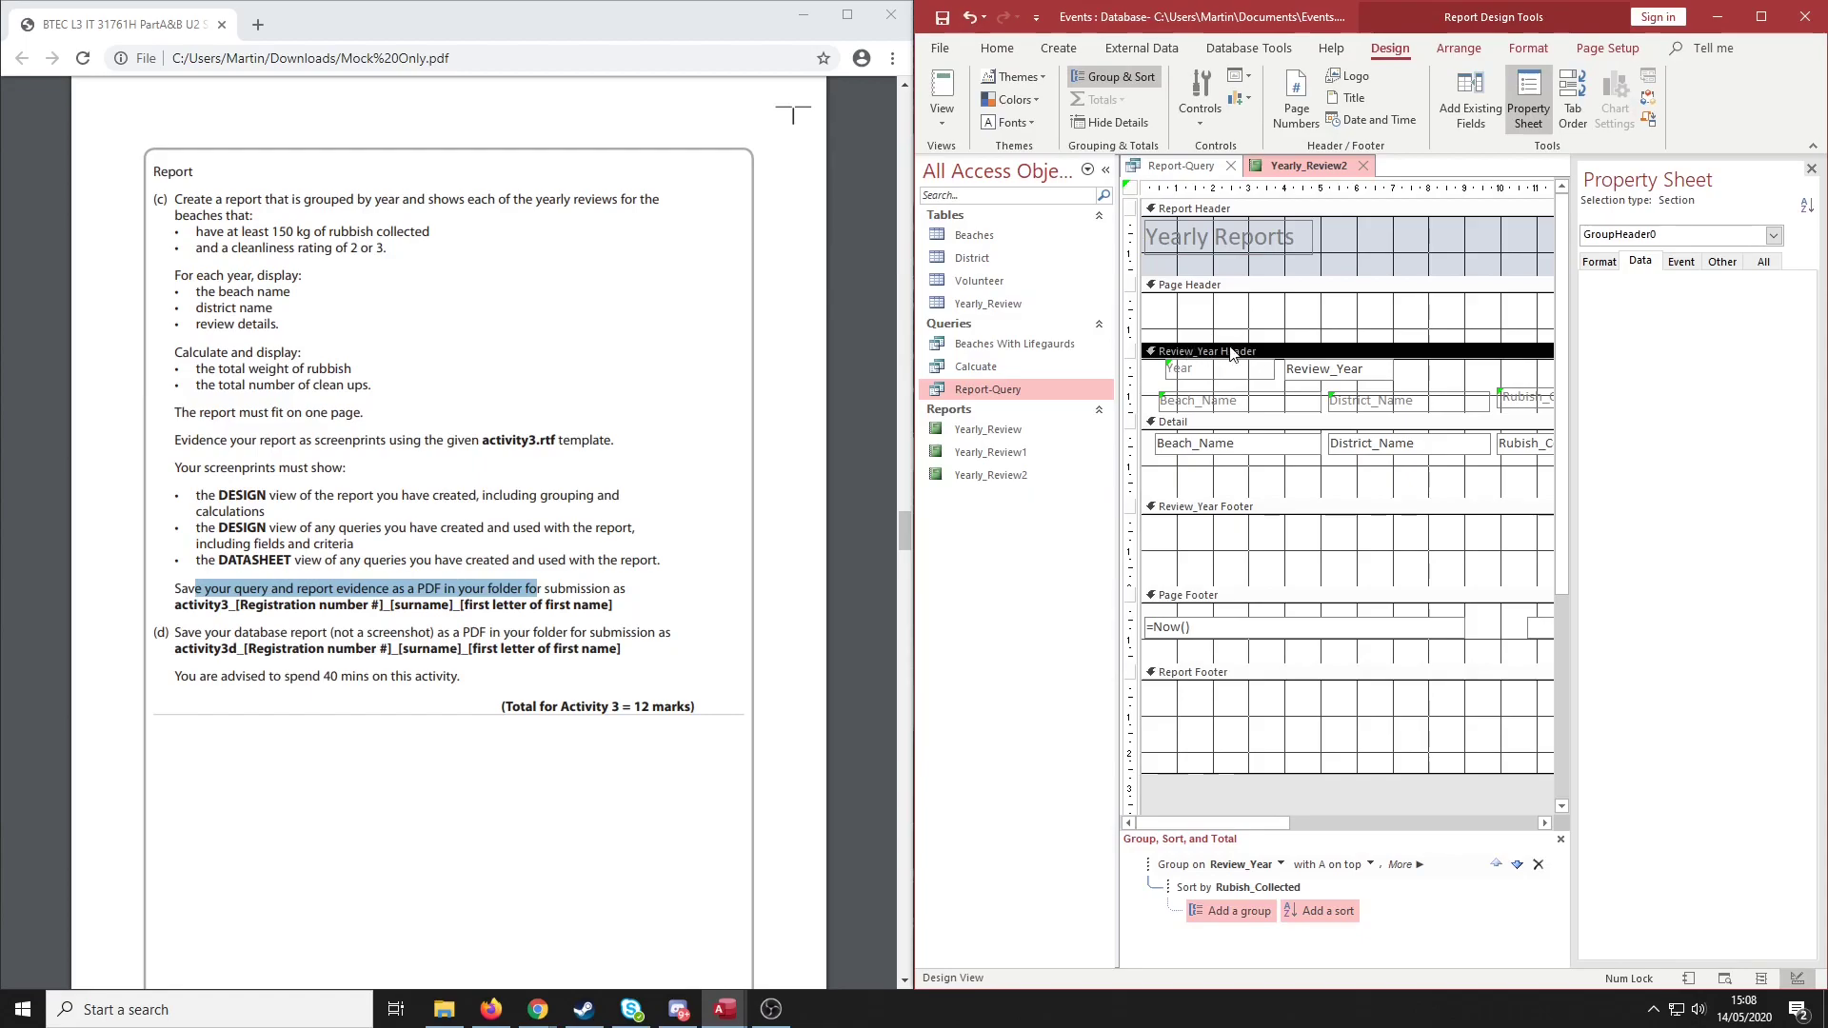
pyautogui.click(1229, 514)
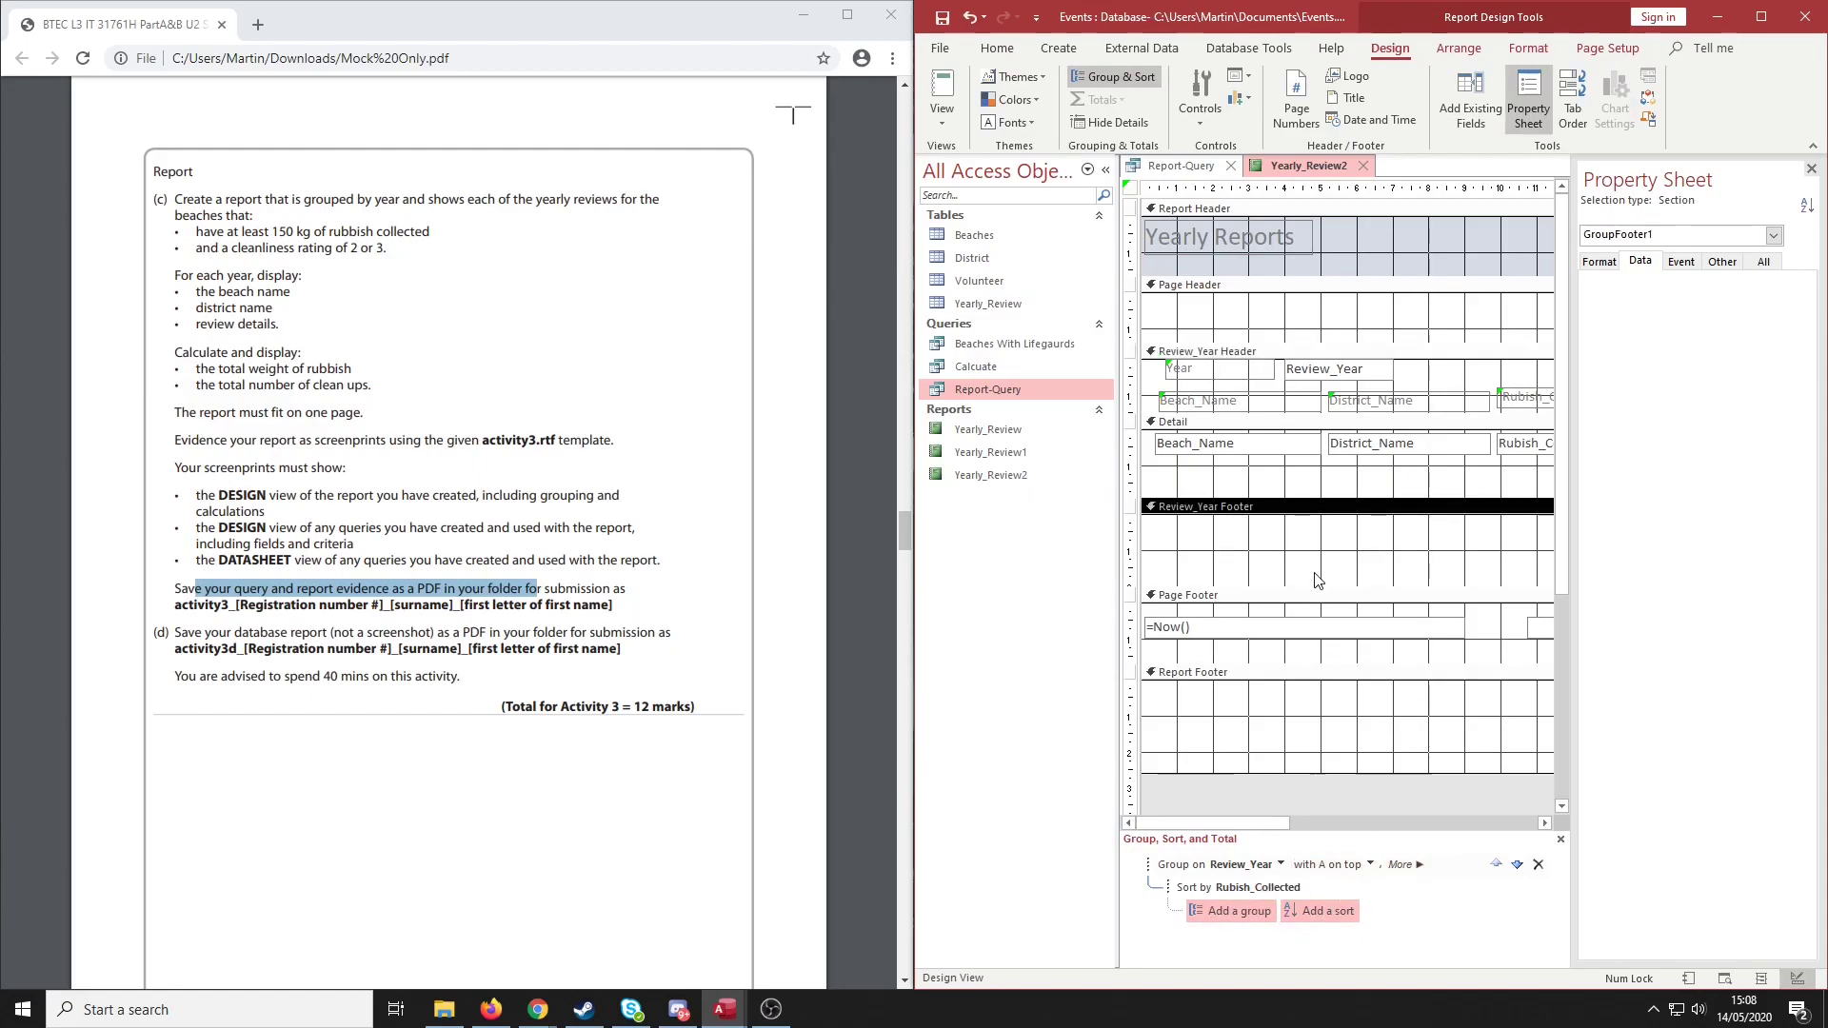
pyautogui.click(1286, 295)
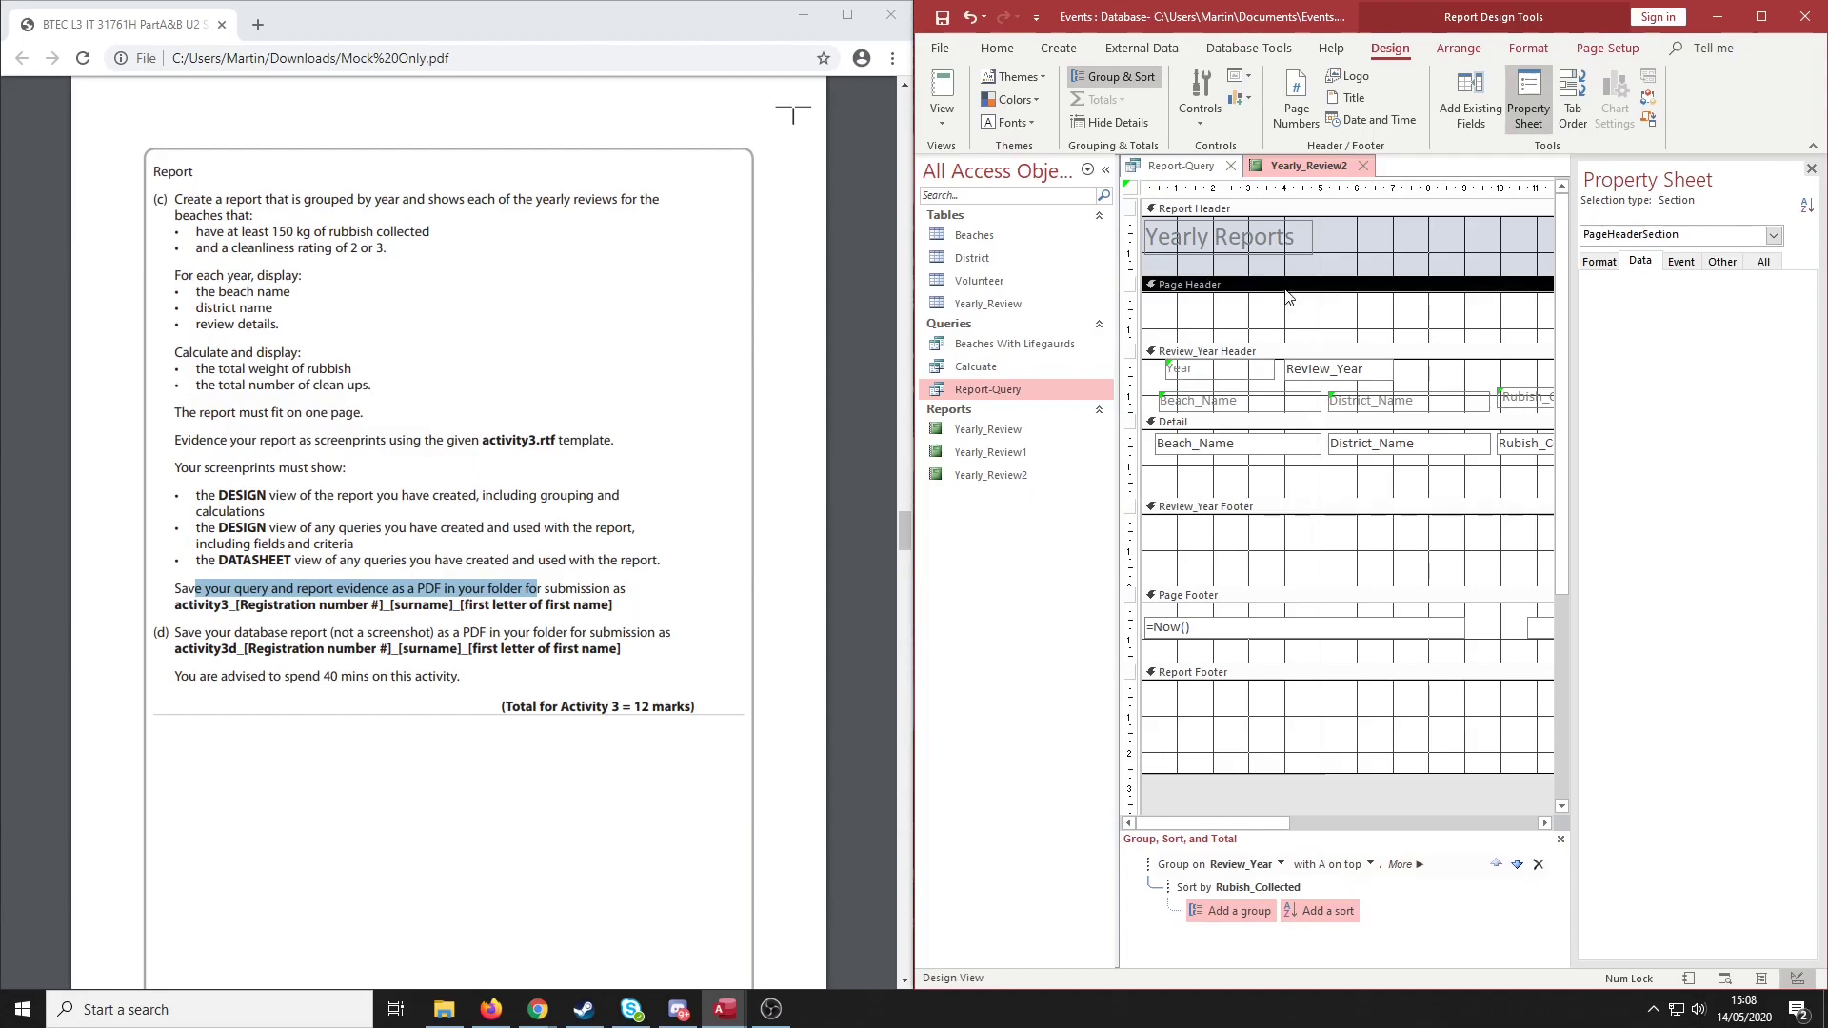
pyautogui.click(1267, 600)
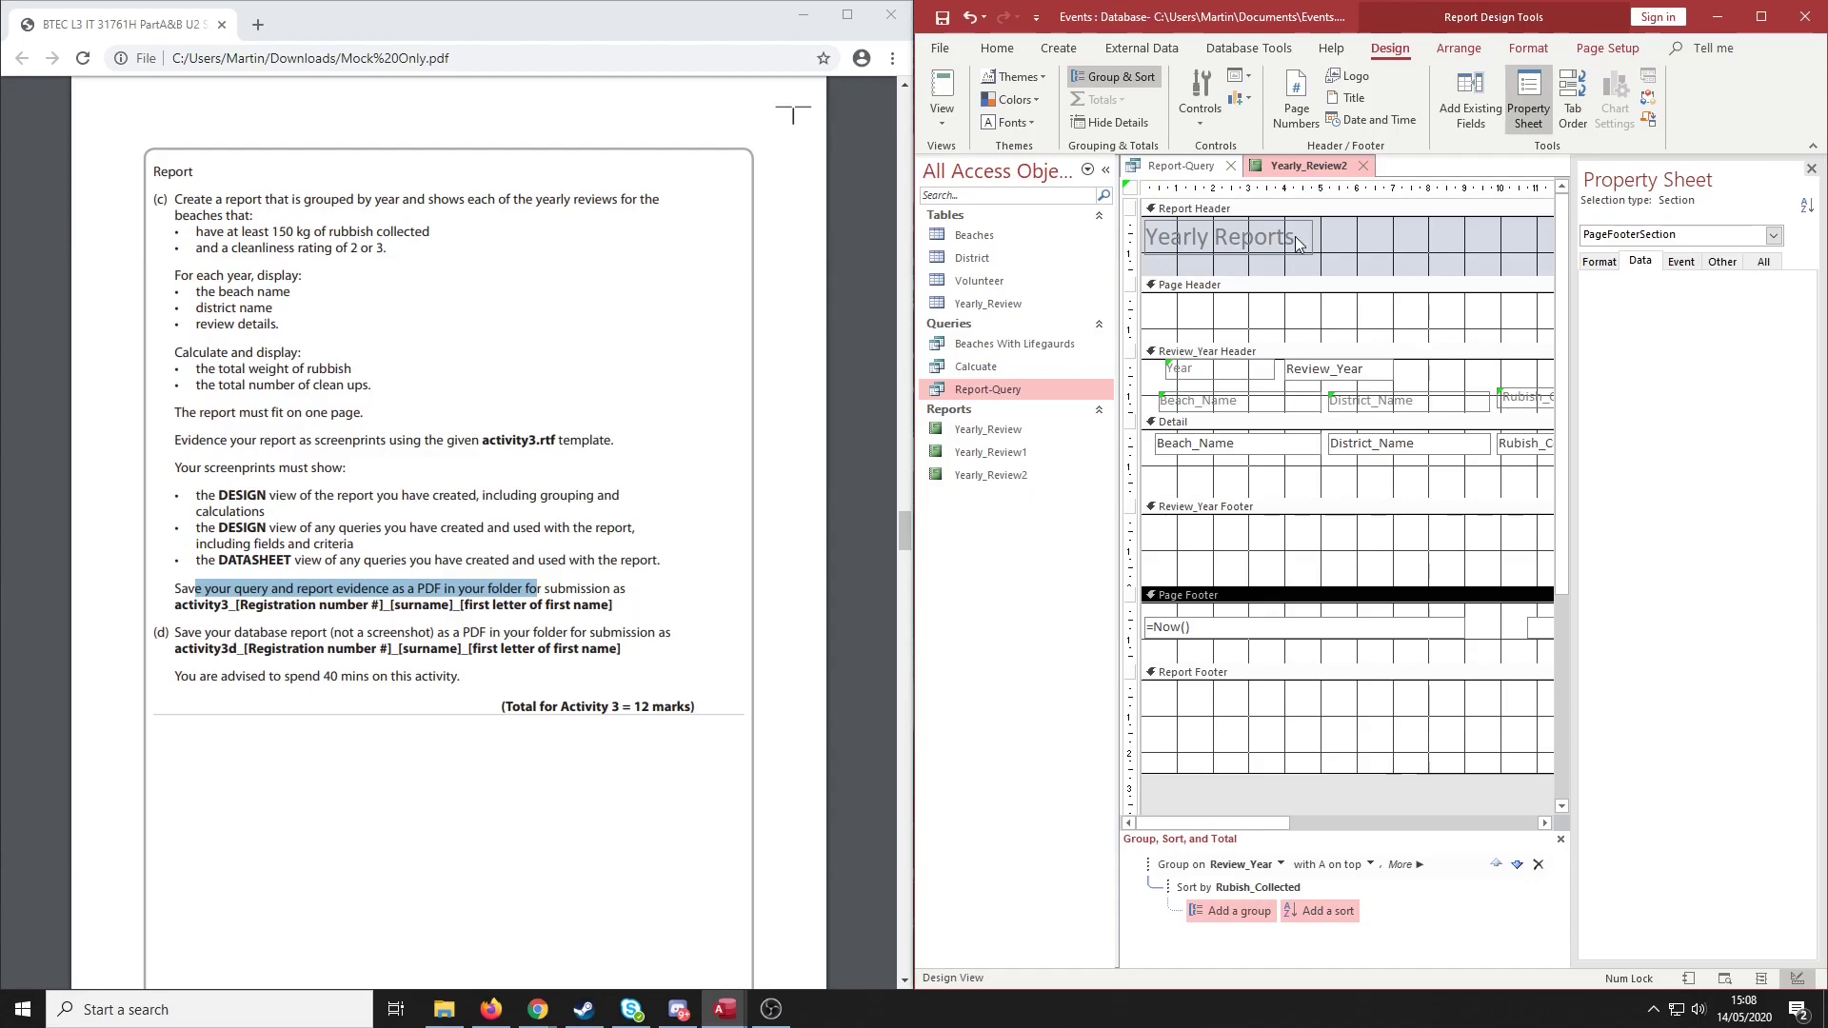
pyautogui.click(1296, 210)
pyautogui.click(1267, 682)
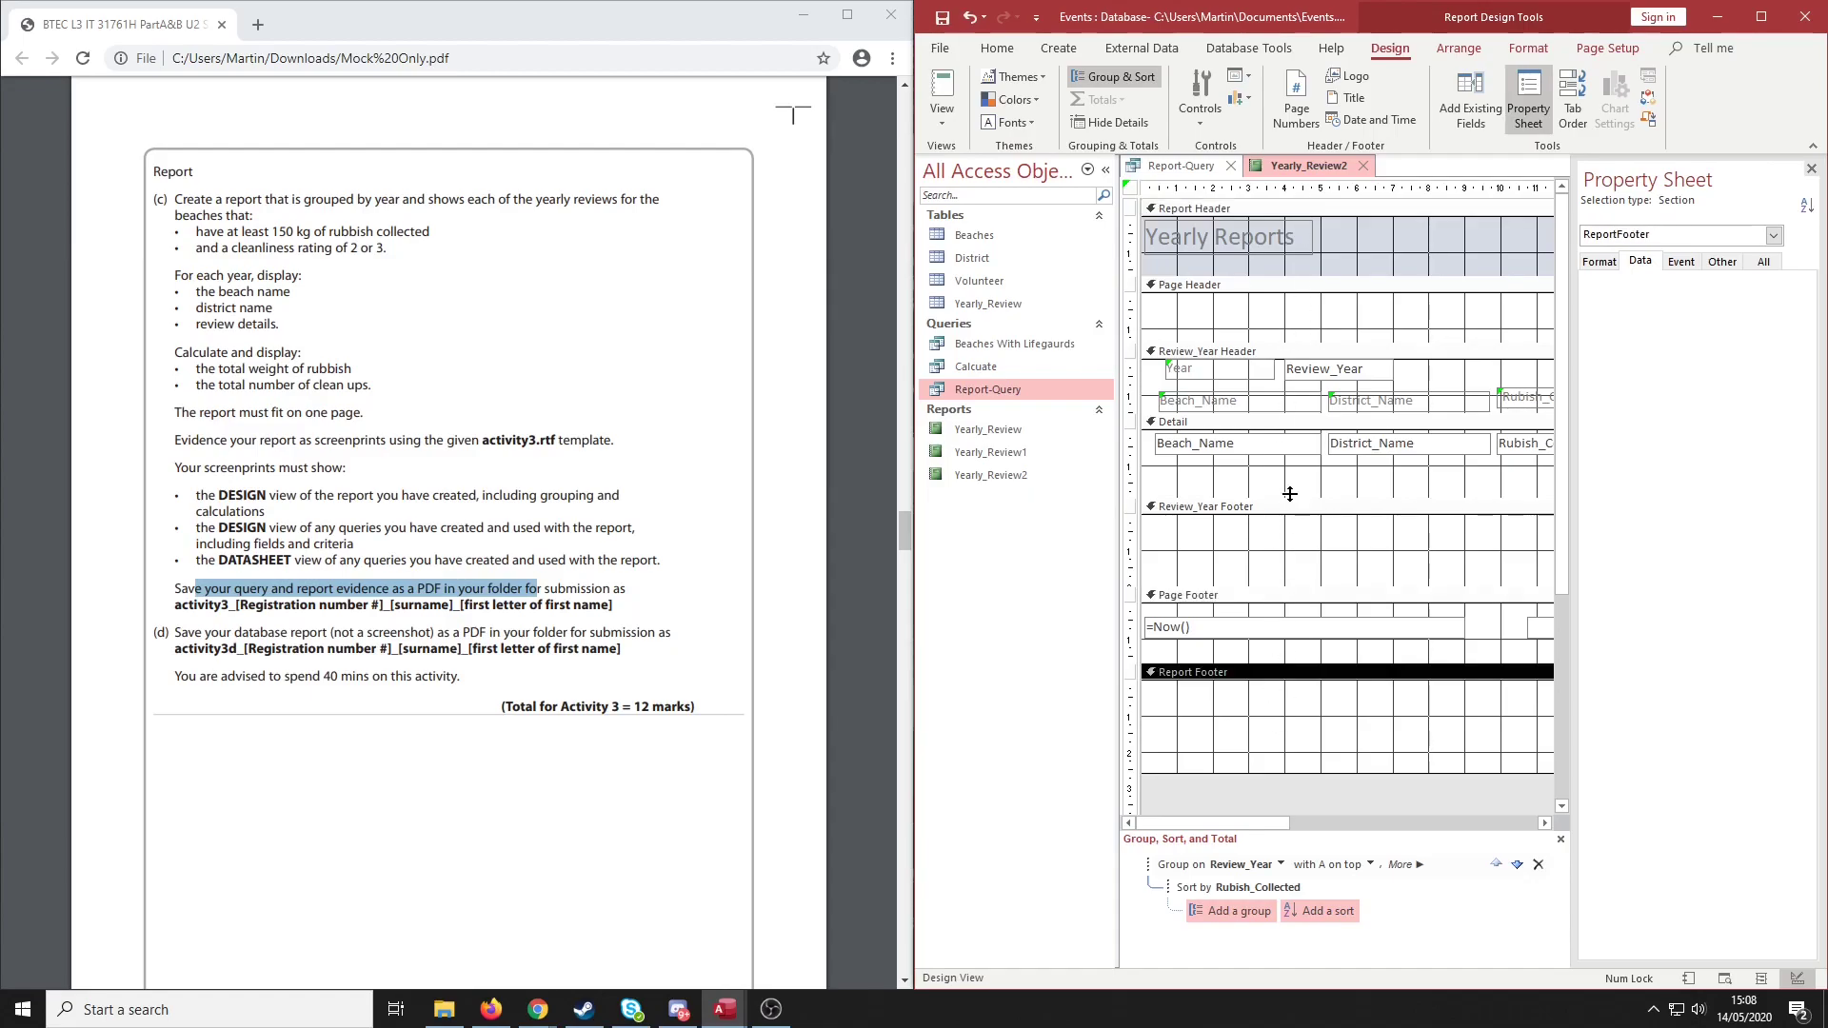
# Compare the column labels in the Review_Year header with the matching fields in the Detail section
pyautogui.click(1231, 403)
pyautogui.click(1349, 448)
pyautogui.click(1264, 424)
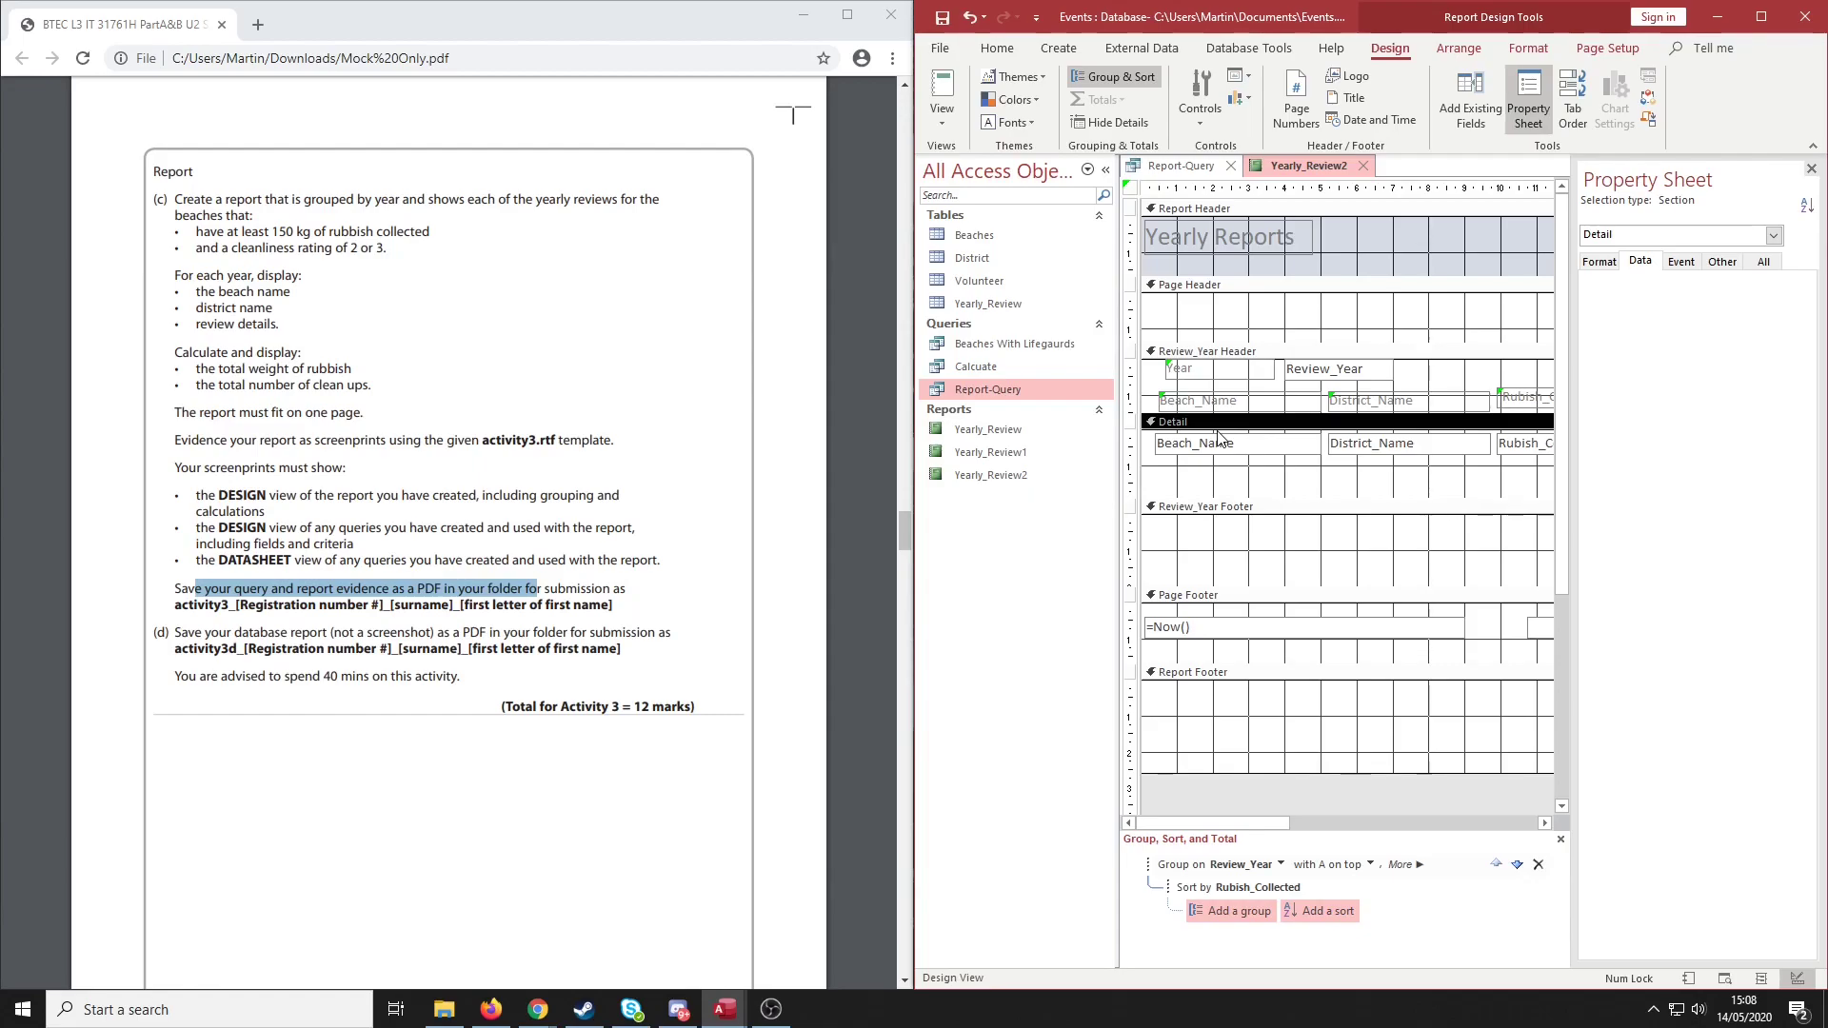
pyautogui.click(1324, 411)
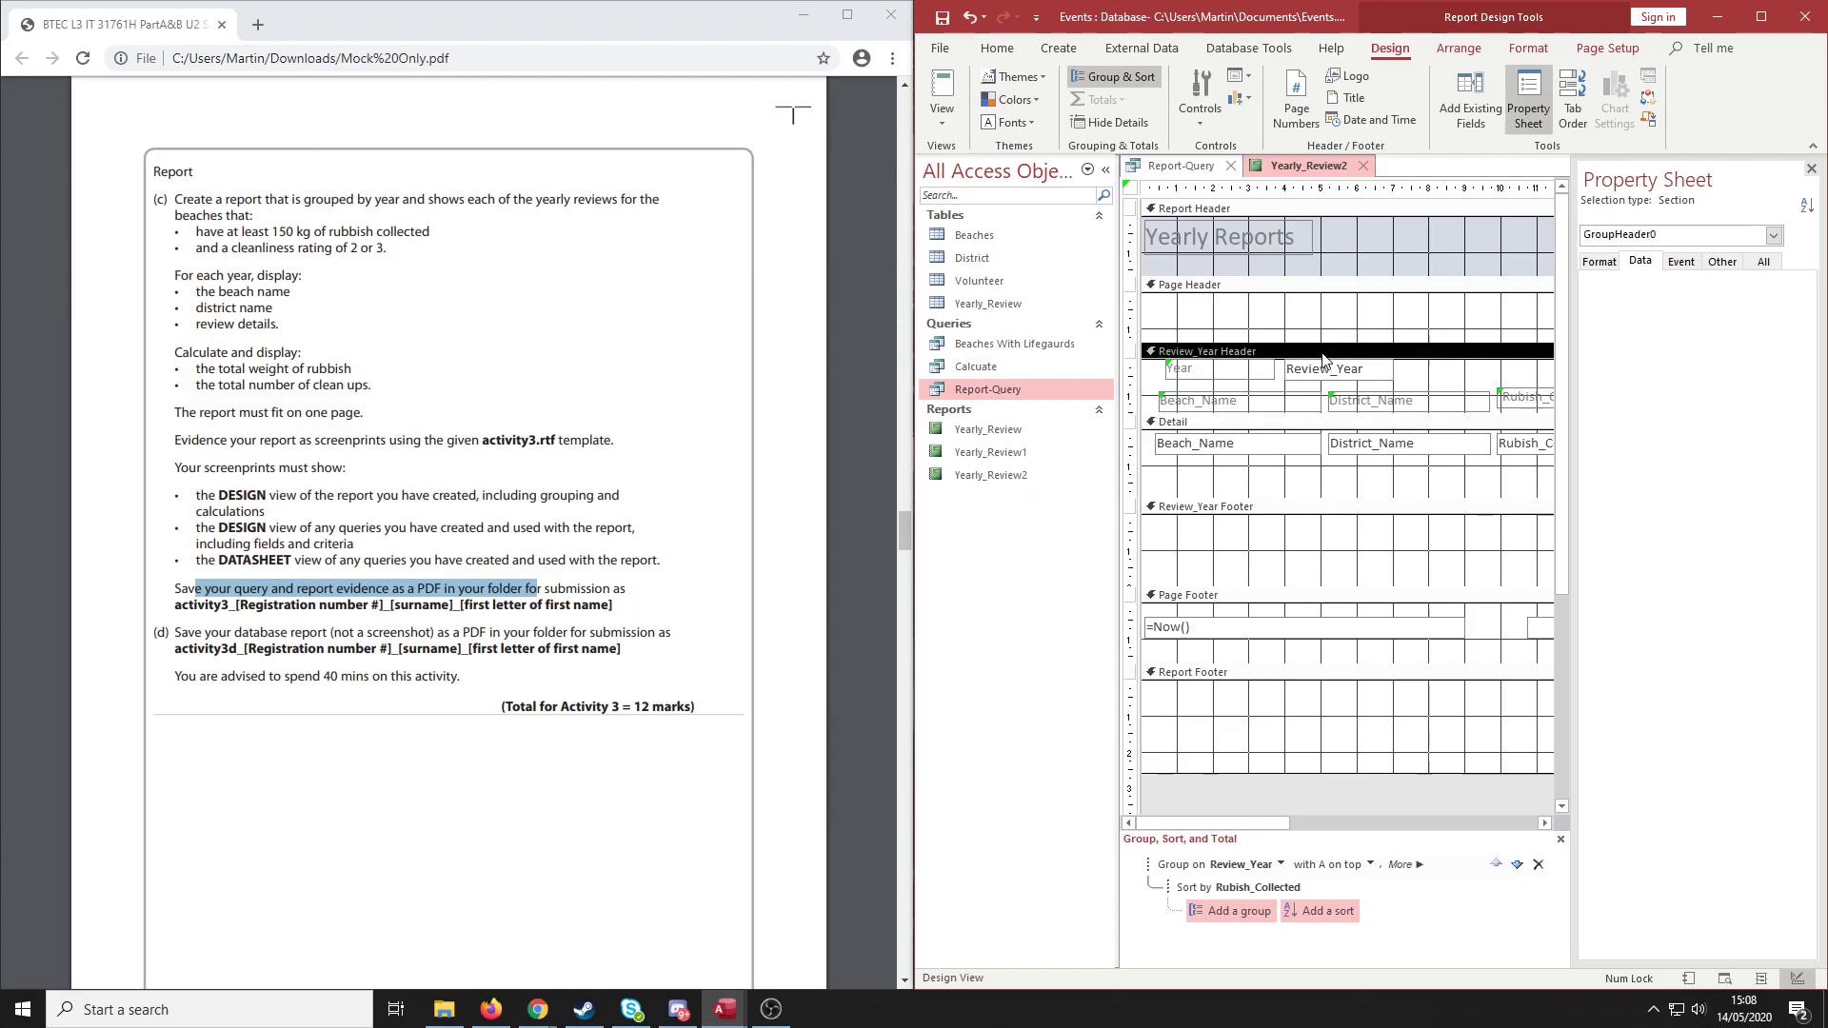
pyautogui.click(1326, 422)
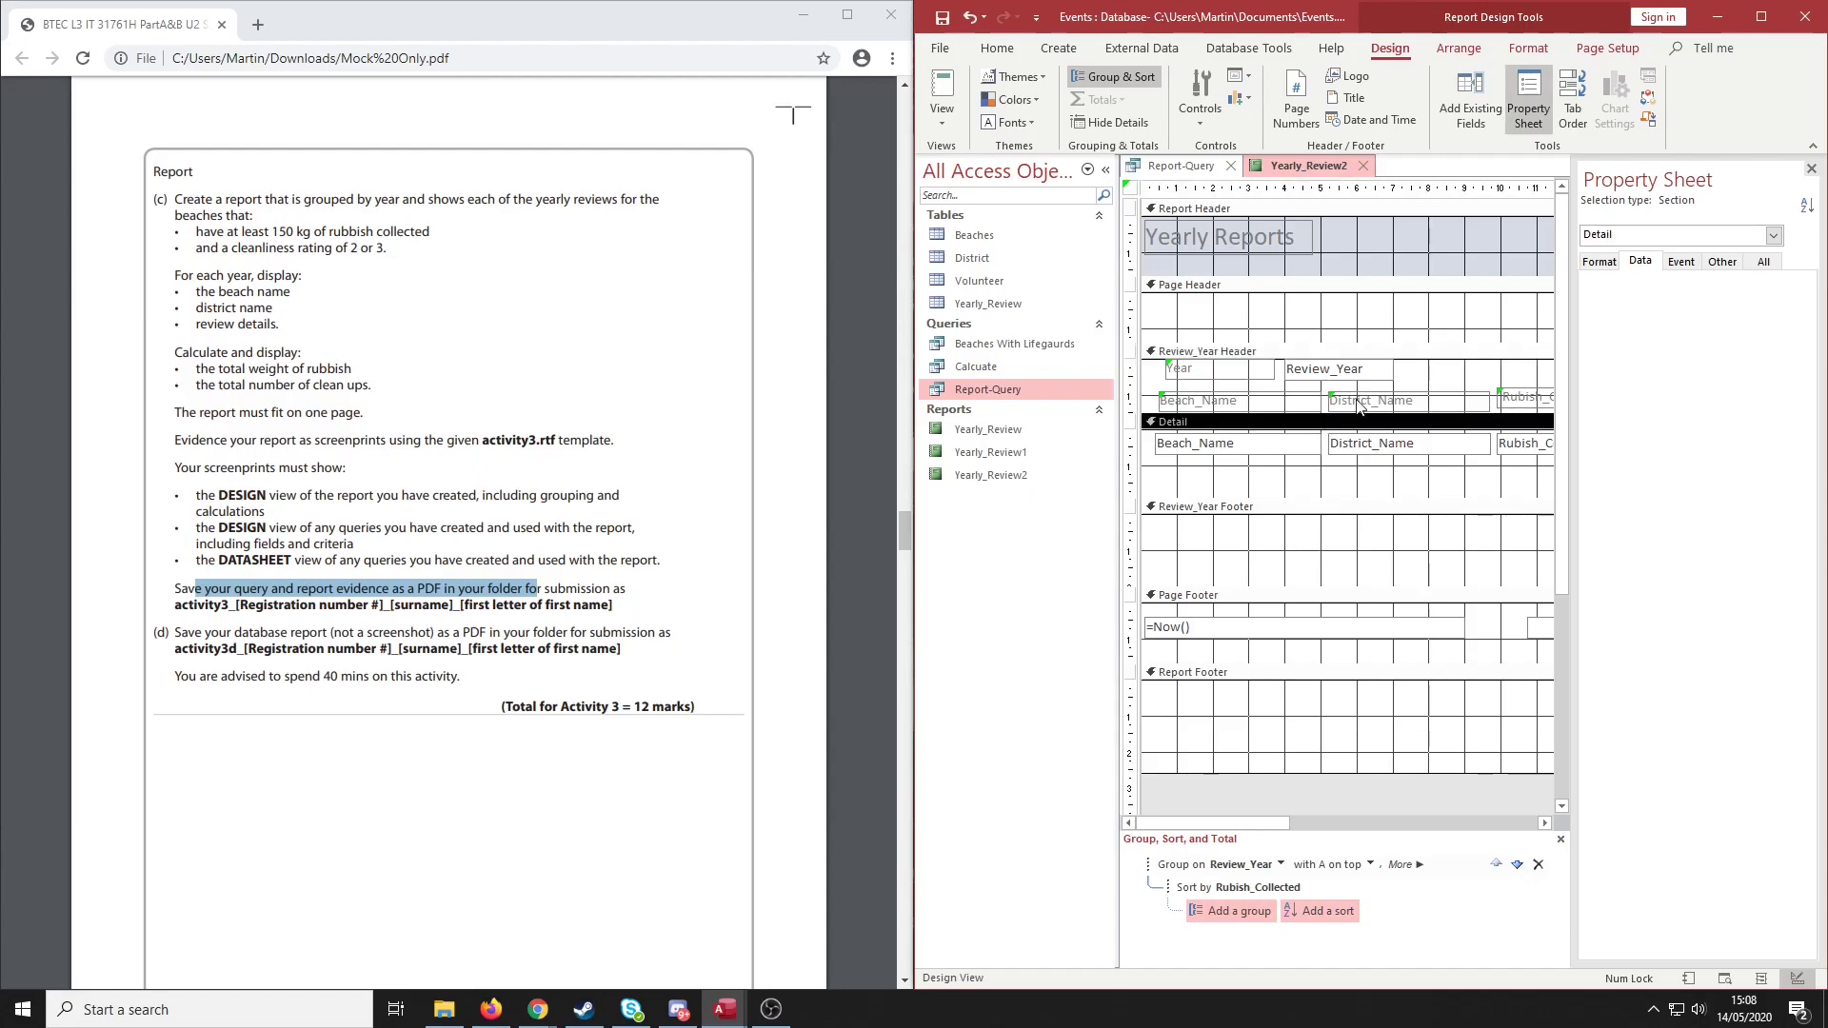